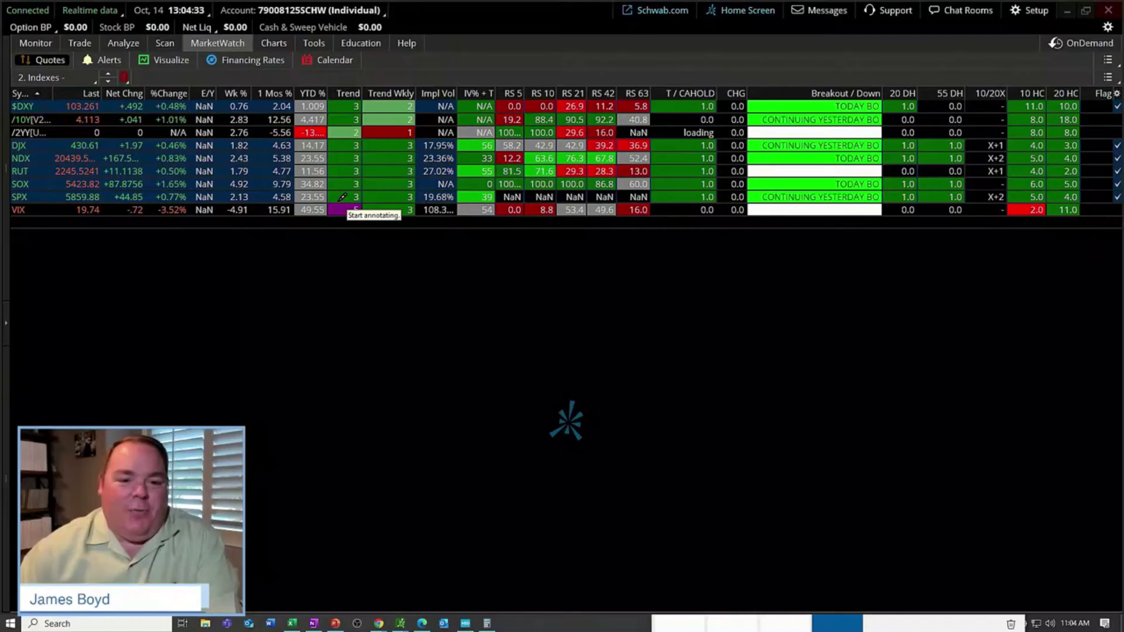
# Step: Annotate the Trend column with an arrow, highlight the index cells reading 3, and handwrite "2, 3" below the table
pyautogui.moveTo(350, 57)
pyautogui.mouseDown()
pyautogui.moveTo(349, 85)
pyautogui.moveTo(347, 70)
pyautogui.moveTo(363, 74)
pyautogui.moveTo(354, 85)
pyautogui.mouseUp()
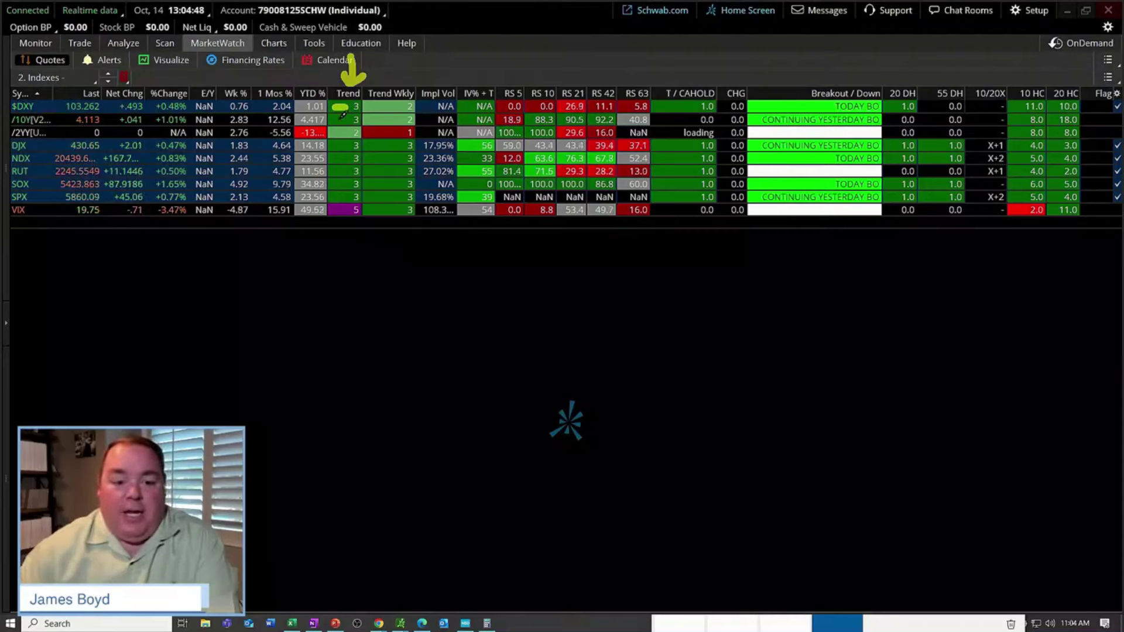
pyautogui.moveTo(335, 119)
pyautogui.mouseDown()
pyautogui.moveTo(349, 117)
pyautogui.moveTo(344, 159)
pyautogui.mouseUp()
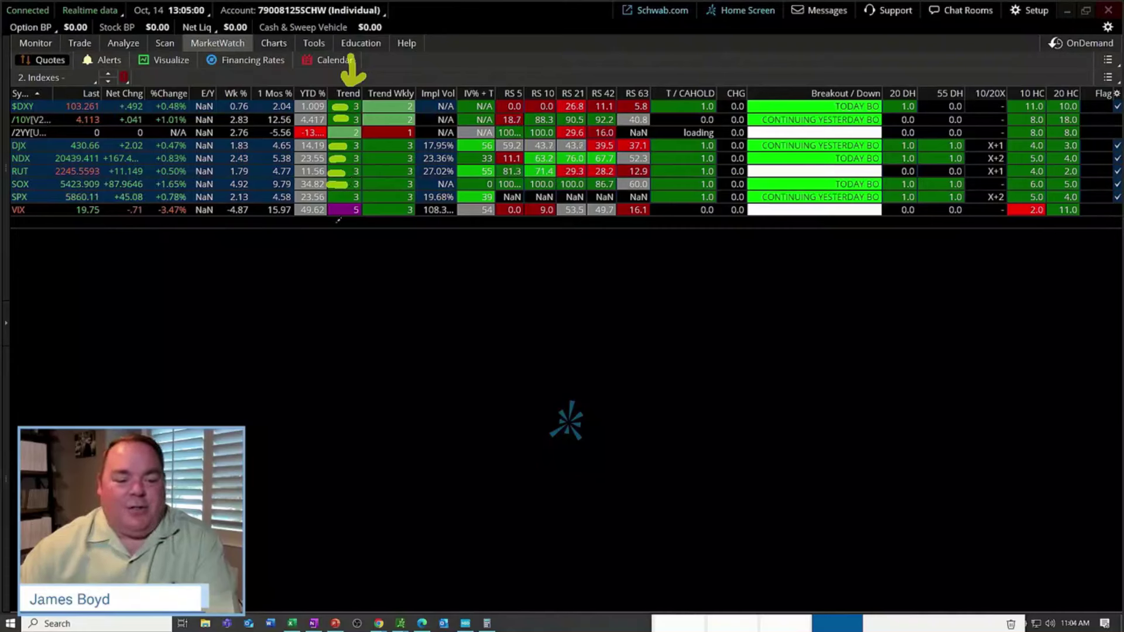
pyautogui.moveTo(332, 199); pyautogui.dragTo(346, 195)
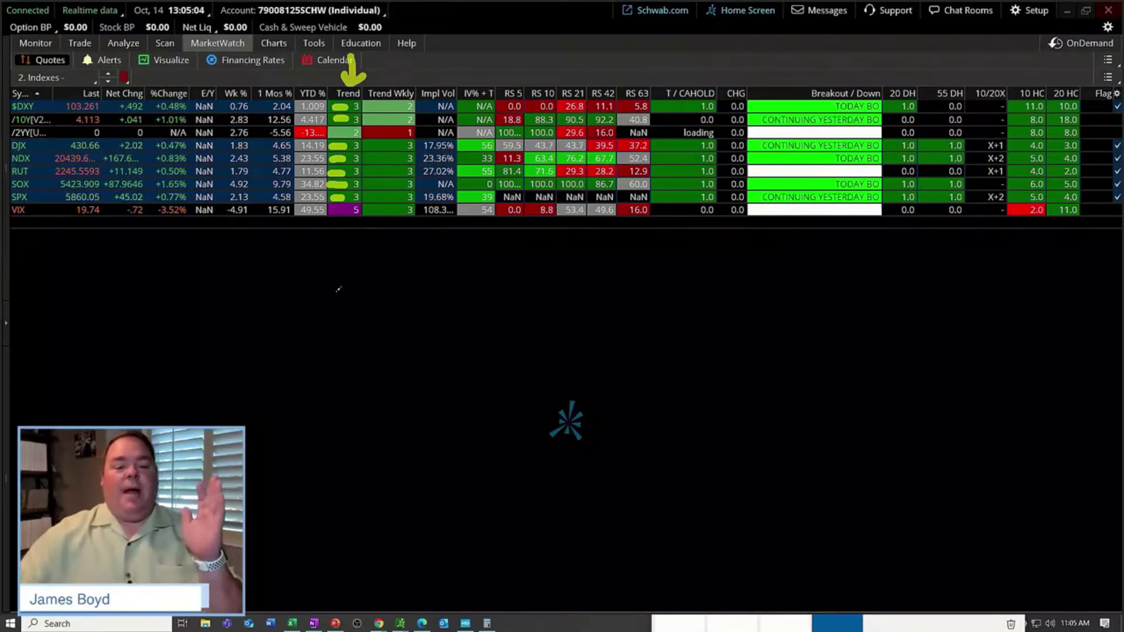
pyautogui.moveTo(315, 295)
pyautogui.mouseDown()
pyautogui.moveTo(347, 296)
pyautogui.moveTo(367, 343)
pyautogui.mouseUp()
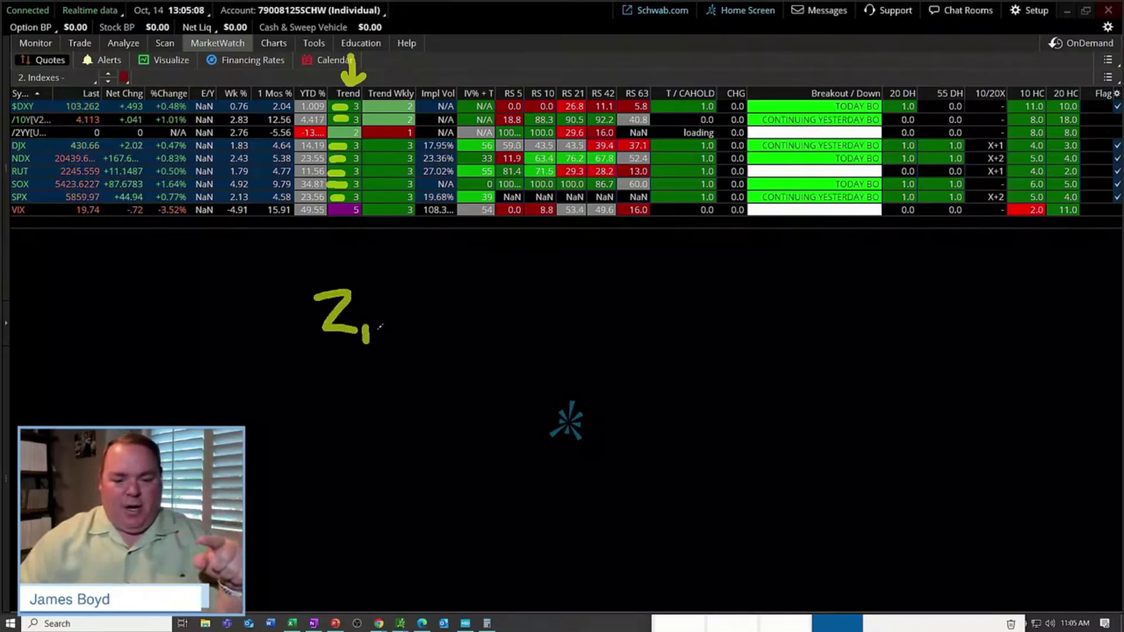
pyautogui.moveTo(394, 296)
pyautogui.mouseDown()
pyautogui.moveTo(420, 288)
pyautogui.moveTo(396, 325)
pyautogui.mouseUp()
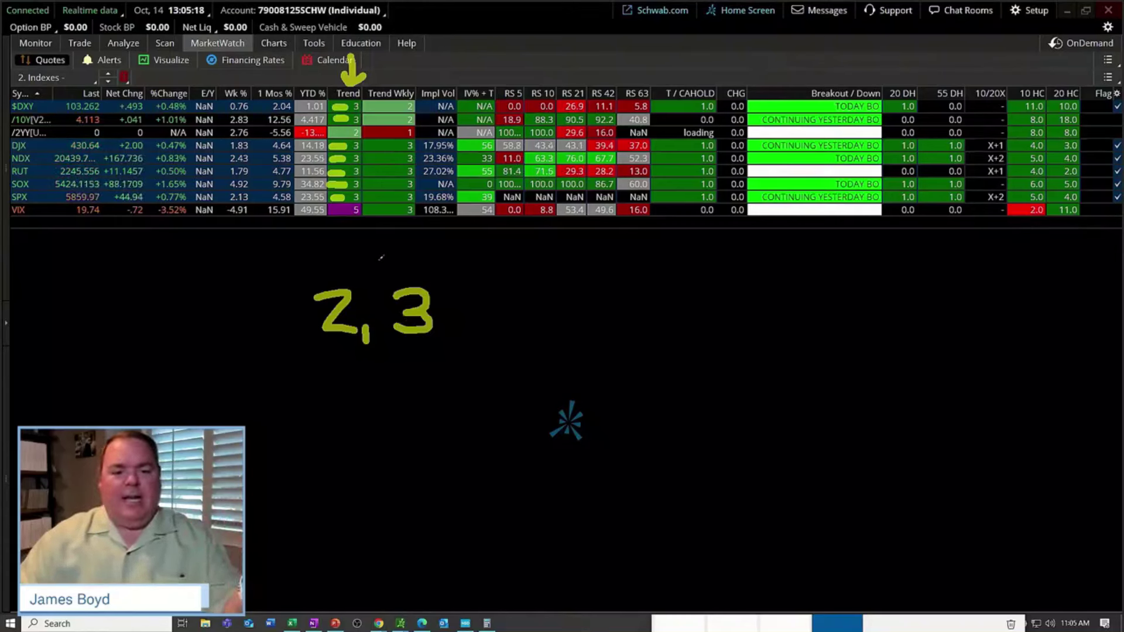
# Step: Circle the VIX row's Trend value, underline its symbol, net change and percent change, and sketch a smiley face below
pyautogui.moveTo(353, 221)
pyautogui.mouseDown()
pyautogui.moveTo(361, 225)
pyautogui.moveTo(374, 197)
pyautogui.mouseUp()
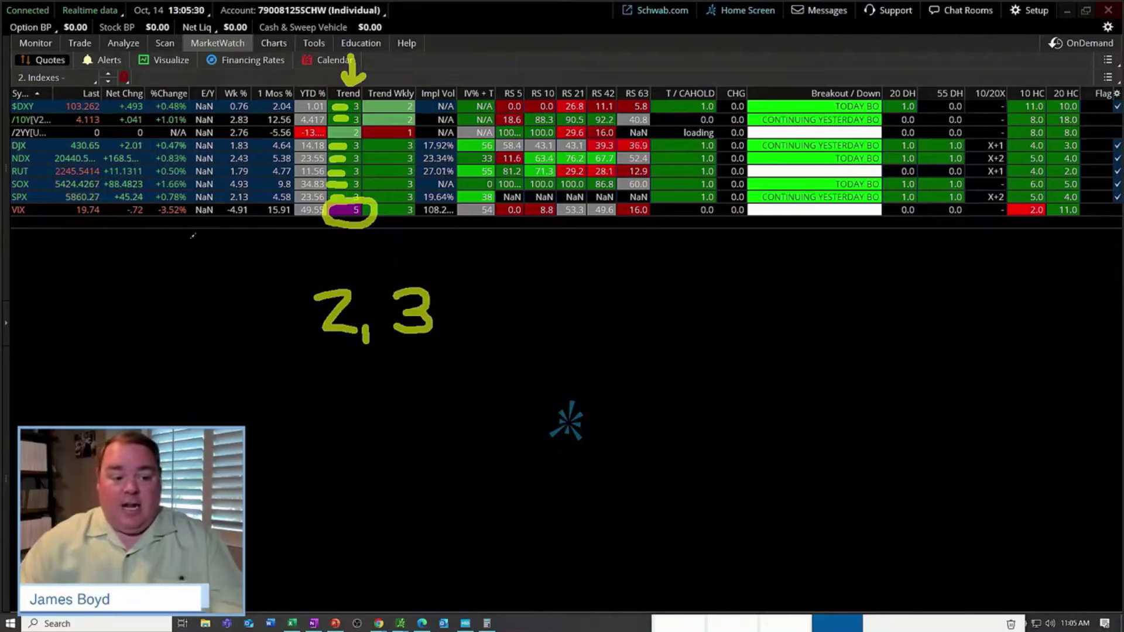
pyautogui.moveTo(10, 218); pyautogui.dragTo(32, 219)
pyautogui.moveTo(118, 220); pyautogui.dragTo(209, 229)
pyautogui.moveTo(144, 253)
pyautogui.mouseDown()
pyautogui.moveTo(207, 252)
pyautogui.moveTo(174, 280)
pyautogui.moveTo(210, 272)
pyautogui.mouseUp()
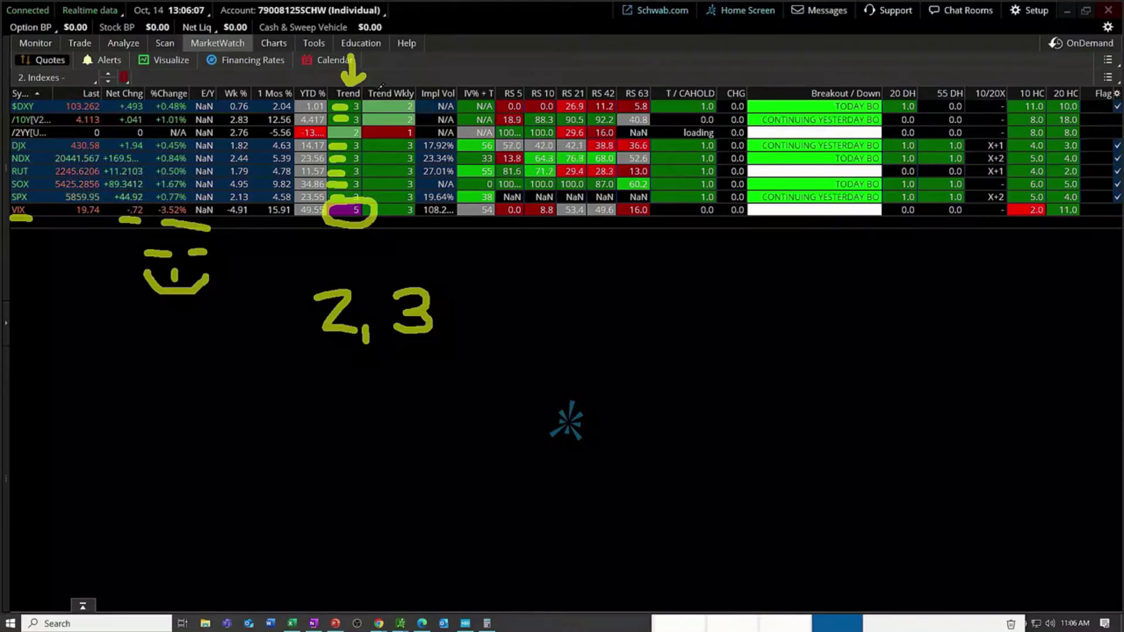
# Step: Mark the Trend Wkly, Breakout / Down, 20 DH and 55 DH column headers and draw a curved arrow to T / CAHOLD
pyautogui.moveTo(409, 80); pyautogui.dragTo(425, 66)
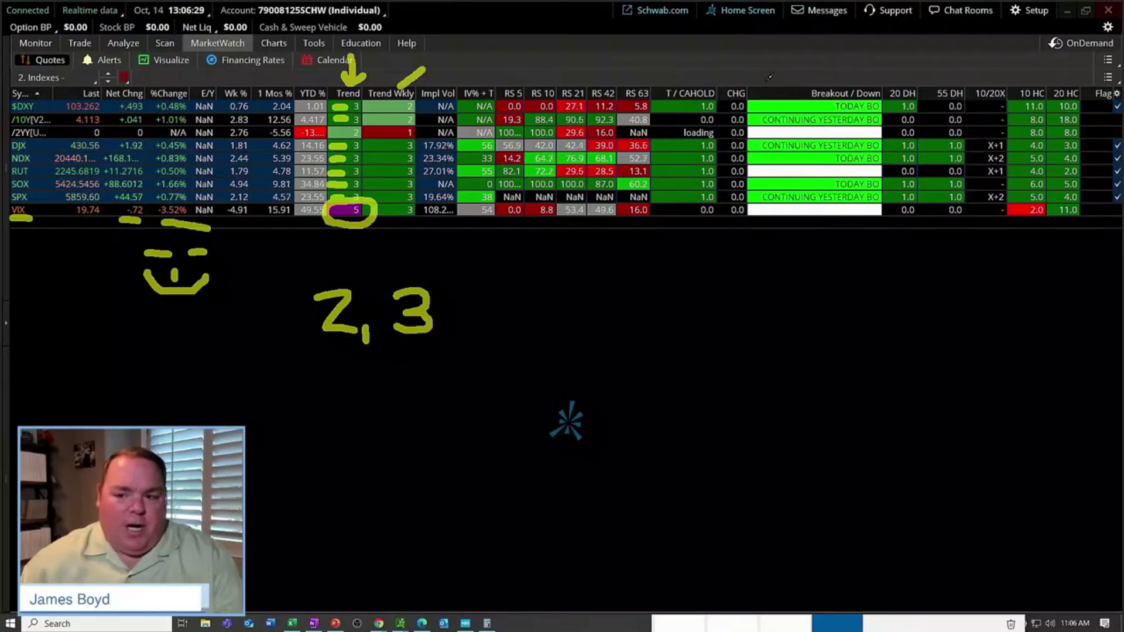
pyautogui.moveTo(802, 59)
pyautogui.mouseDown()
pyautogui.moveTo(827, 74)
pyautogui.moveTo(801, 84)
pyautogui.mouseUp()
pyautogui.moveTo(891, 65)
pyautogui.mouseDown()
pyautogui.moveTo(903, 80)
pyautogui.moveTo(907, 71)
pyautogui.moveTo(887, 88)
pyautogui.moveTo(947, 81)
pyautogui.moveTo(924, 85)
pyautogui.mouseUp()
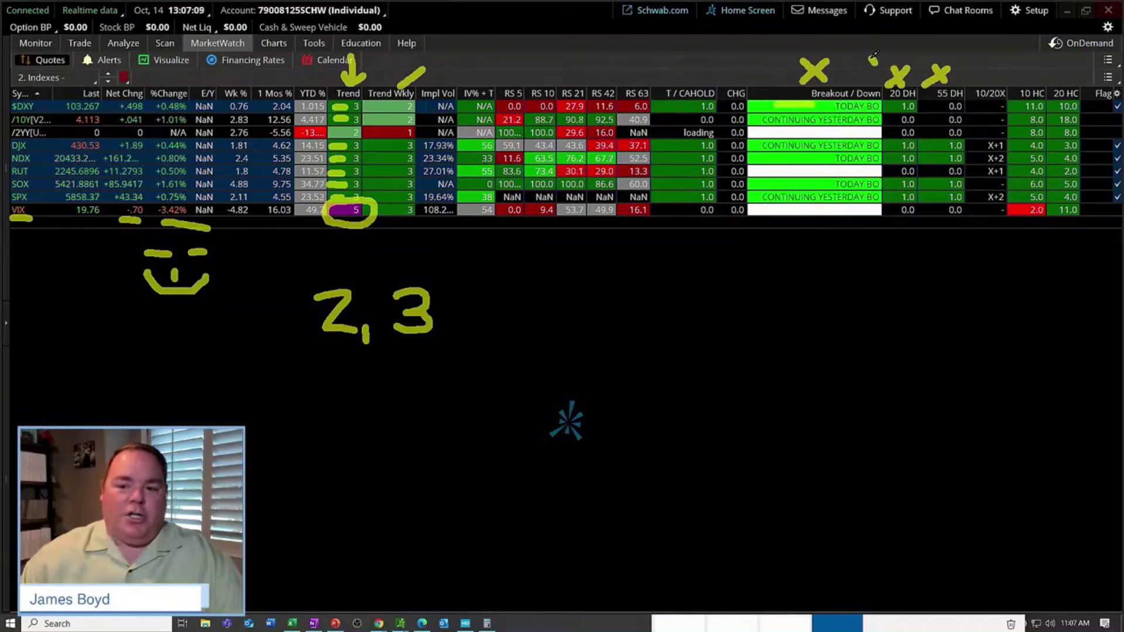
pyautogui.moveTo(875, 57)
pyautogui.mouseDown()
pyautogui.moveTo(776, 44)
pyautogui.moveTo(684, 78)
pyautogui.mouseUp()
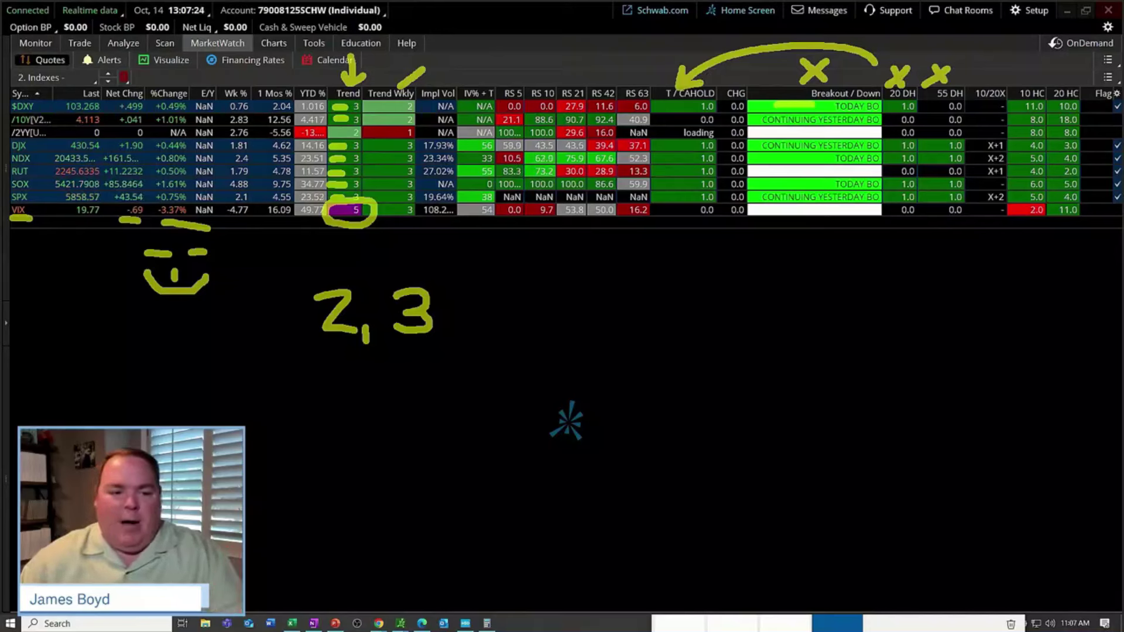
# Step: Load the personal watchlist "3. Sectors" in the quotes table
pyautogui.click(52, 78)
pyautogui.moveTo(105, 188)
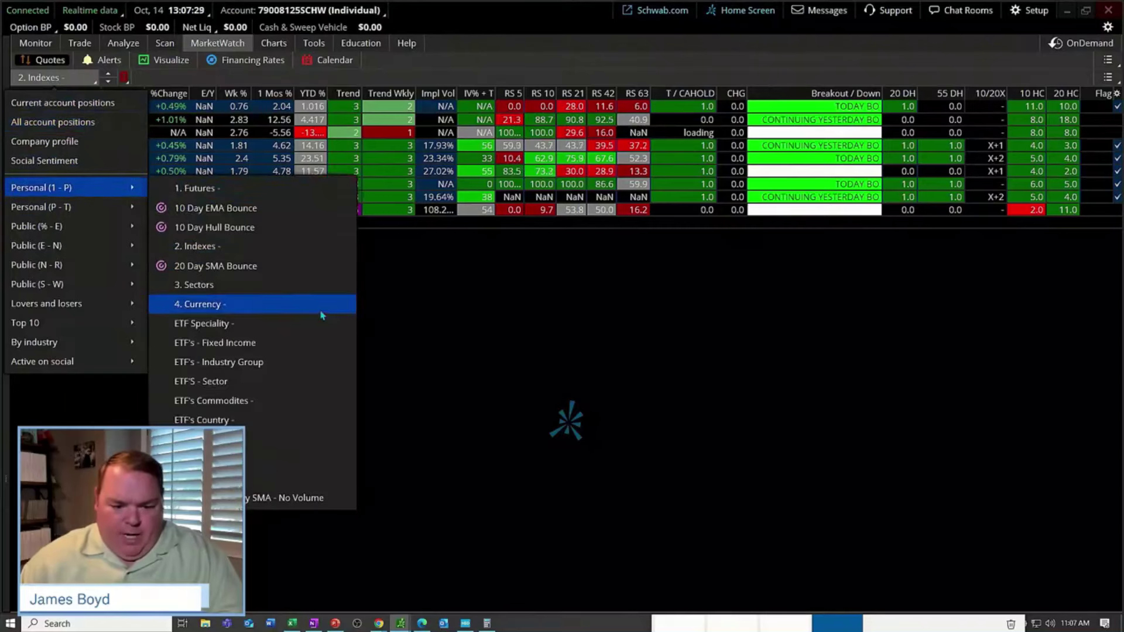
pyautogui.click(323, 291)
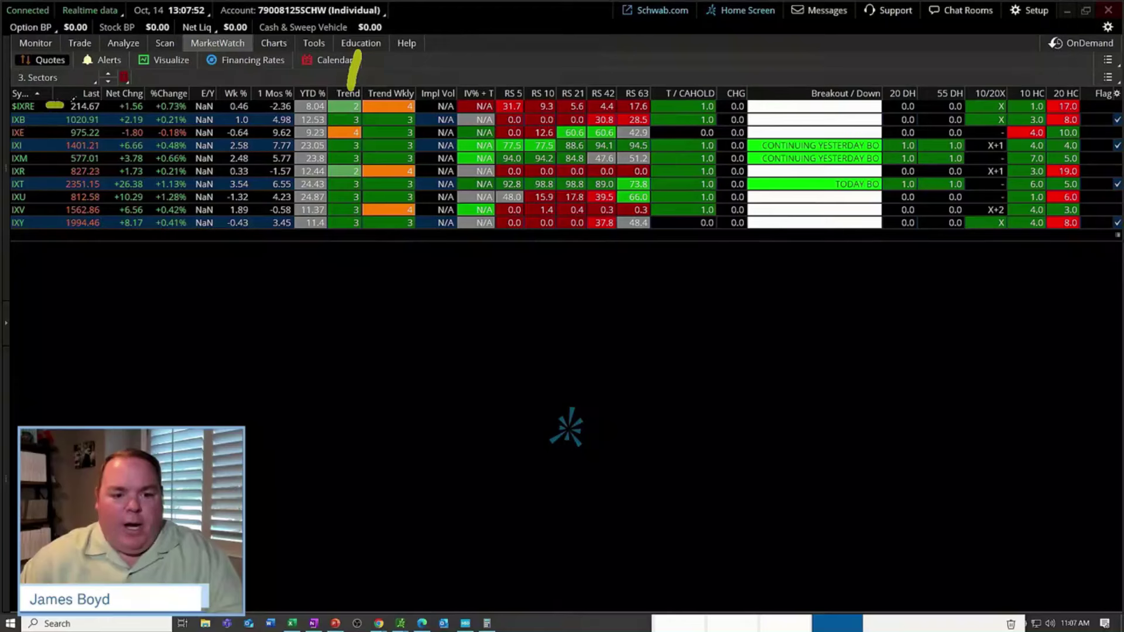
# Step: Draw lines through the $IXRE and IXR rows and mark the sector cells reading 3 in the Trend column
pyautogui.moveTo(63, 105); pyautogui.dragTo(321, 106)
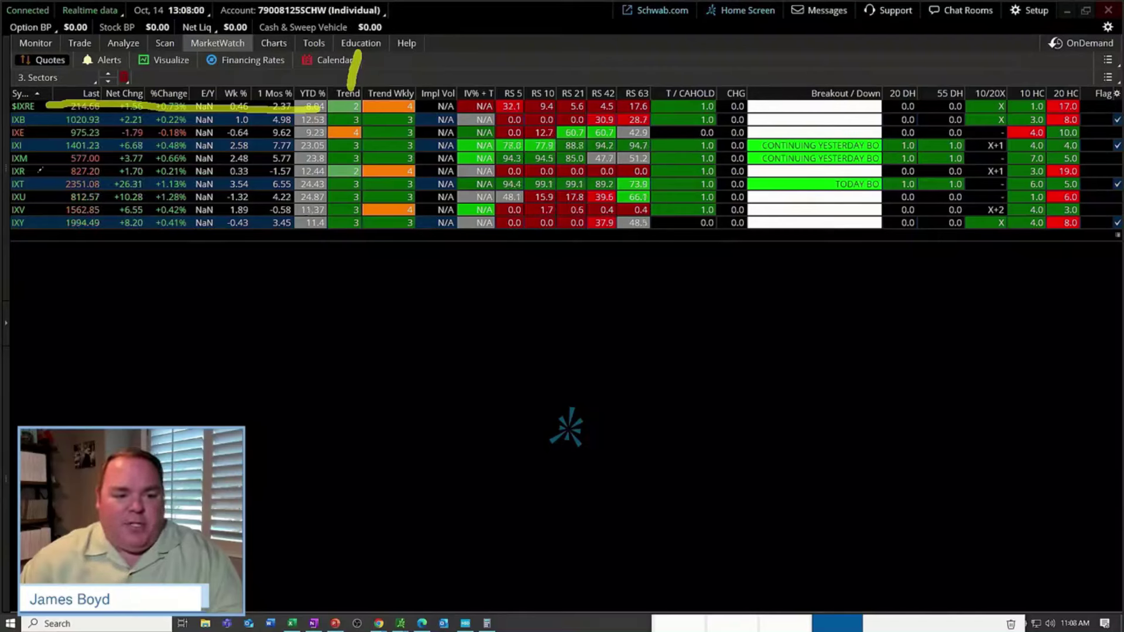
pyautogui.moveTo(29, 171); pyautogui.dragTo(309, 171)
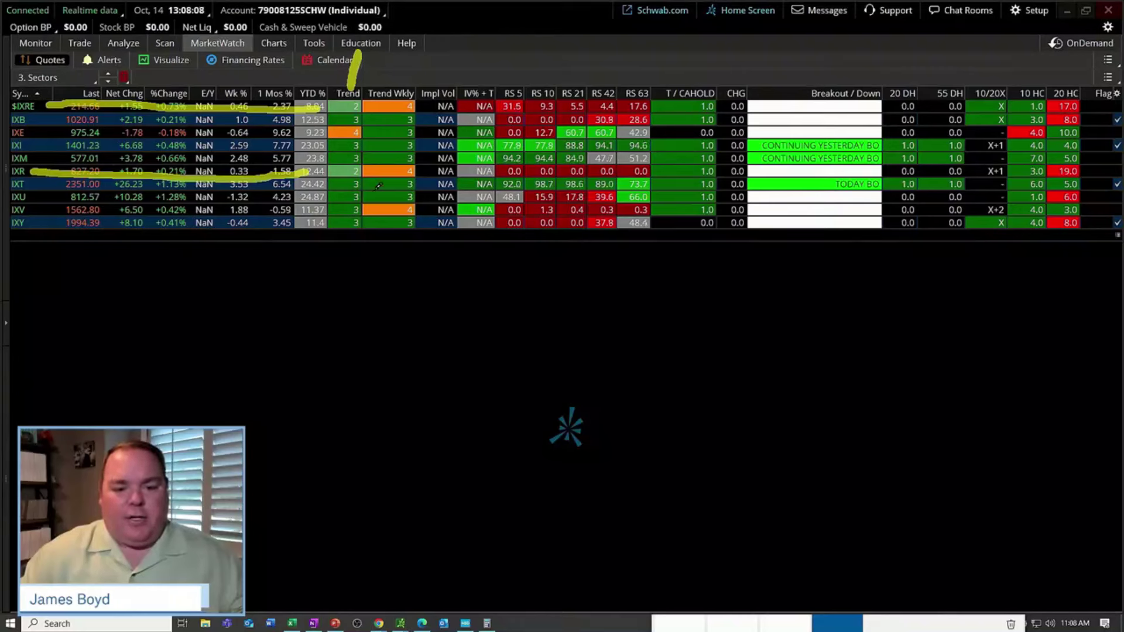
pyautogui.moveTo(339, 119); pyautogui.dragTo(347, 222)
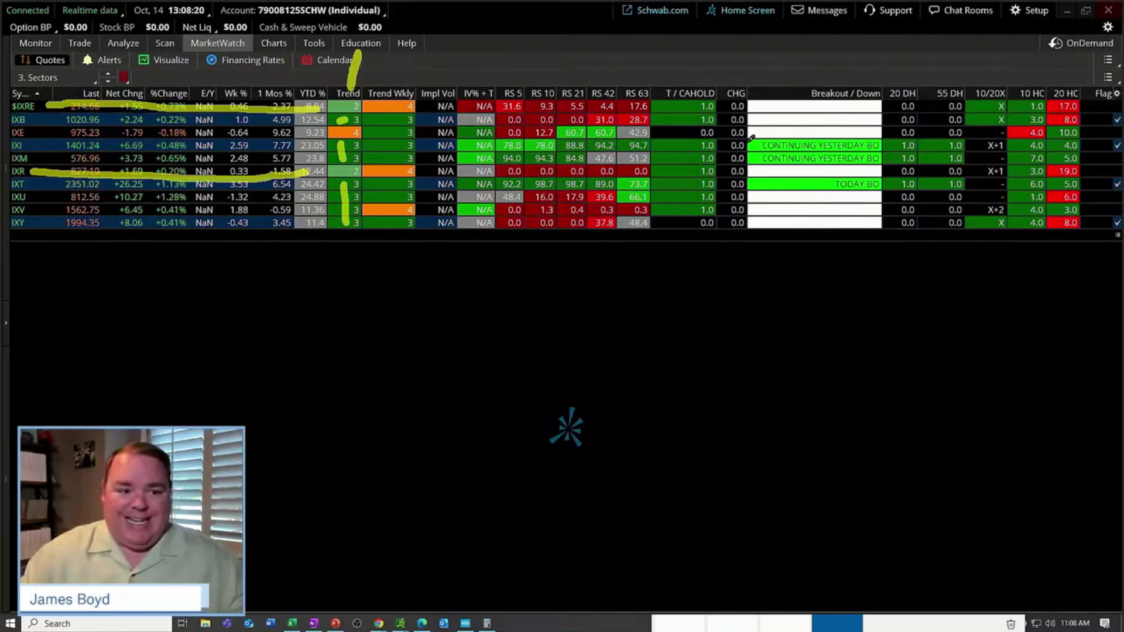
# Step: Mark the IXI, IXM and IXT breakout cells, draw an arrow from Breakout / Down to T / CAHOLD, and line that column
pyautogui.moveTo(749, 136); pyautogui.dragTo(761, 157)
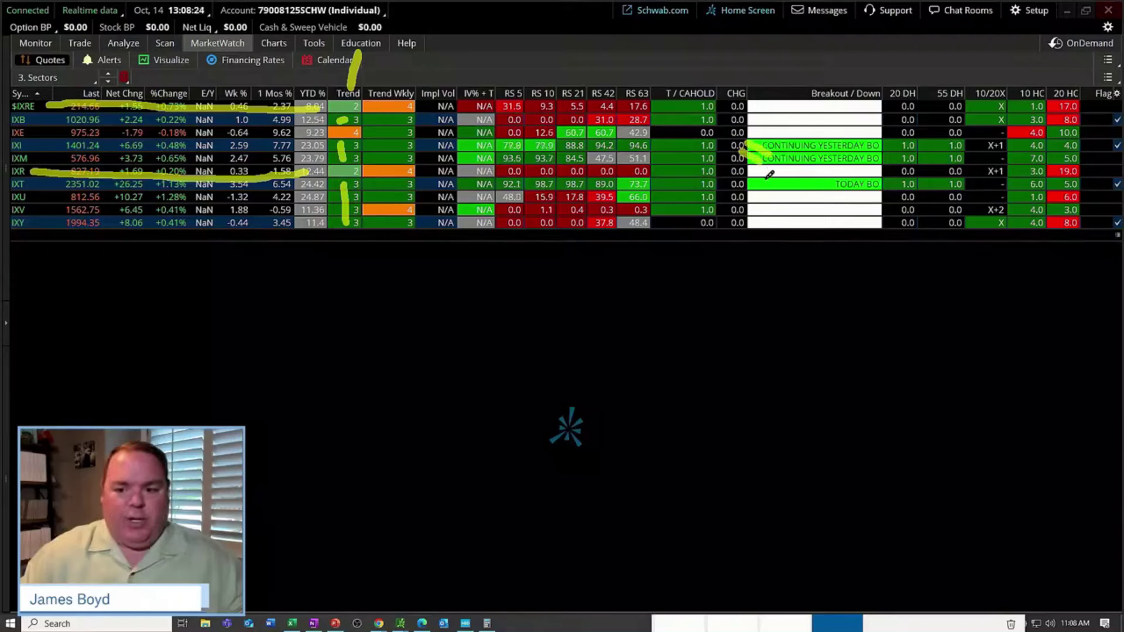
pyautogui.moveTo(754, 168); pyautogui.dragTo(778, 189)
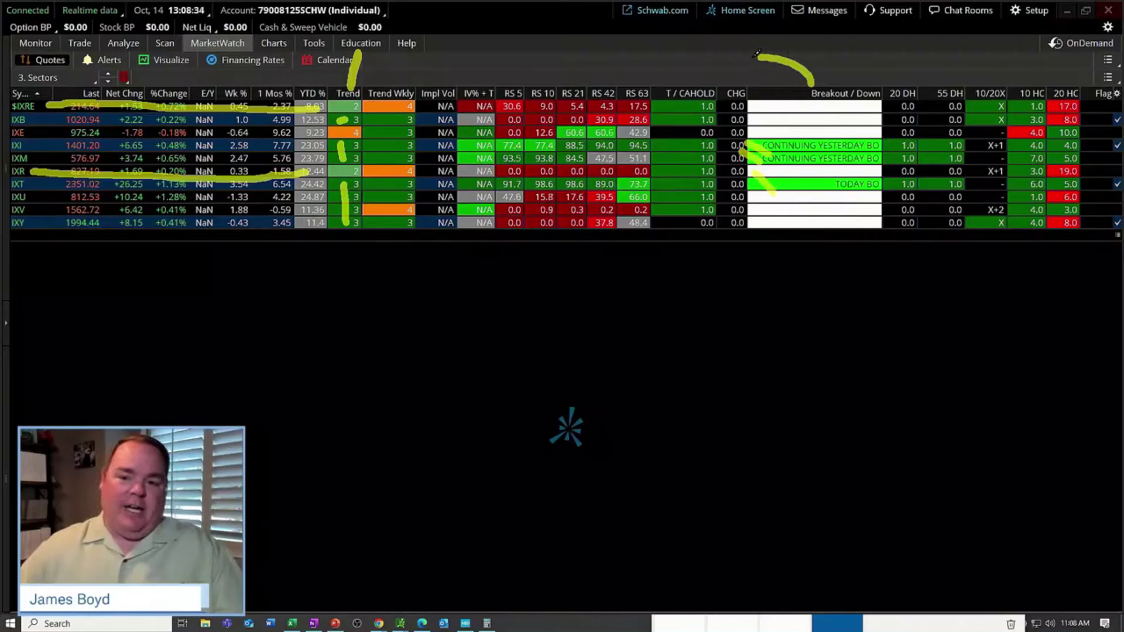
pyautogui.moveTo(757, 53)
pyautogui.mouseDown()
pyautogui.moveTo(723, 56)
pyautogui.moveTo(701, 78)
pyautogui.moveTo(721, 77)
pyautogui.mouseUp()
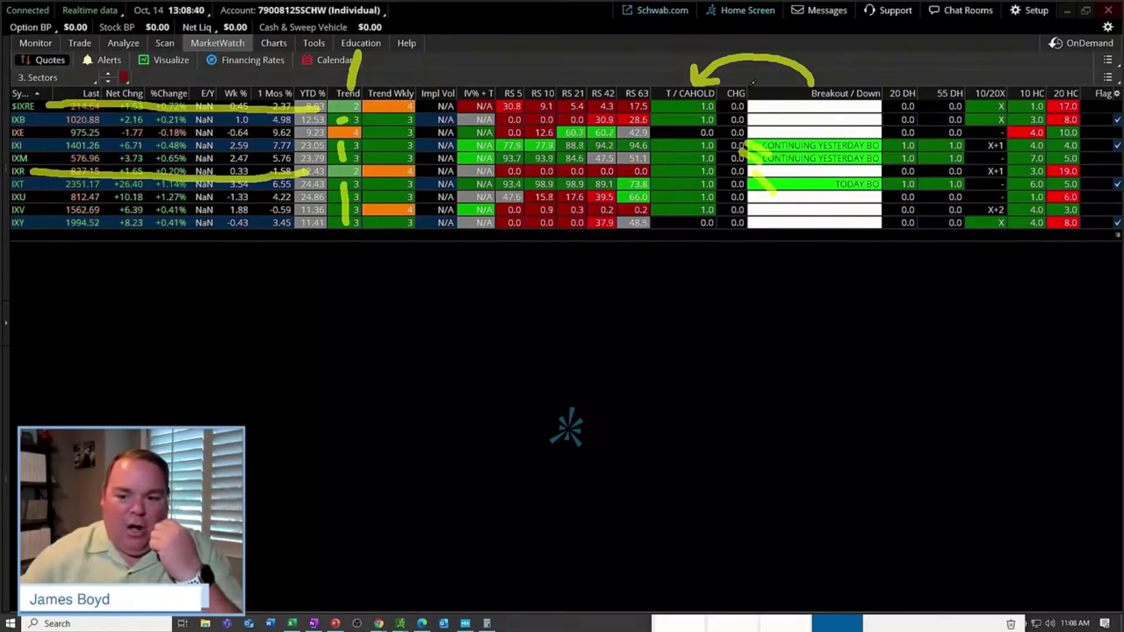
pyautogui.moveTo(679, 104); pyautogui.dragTo(681, 215)
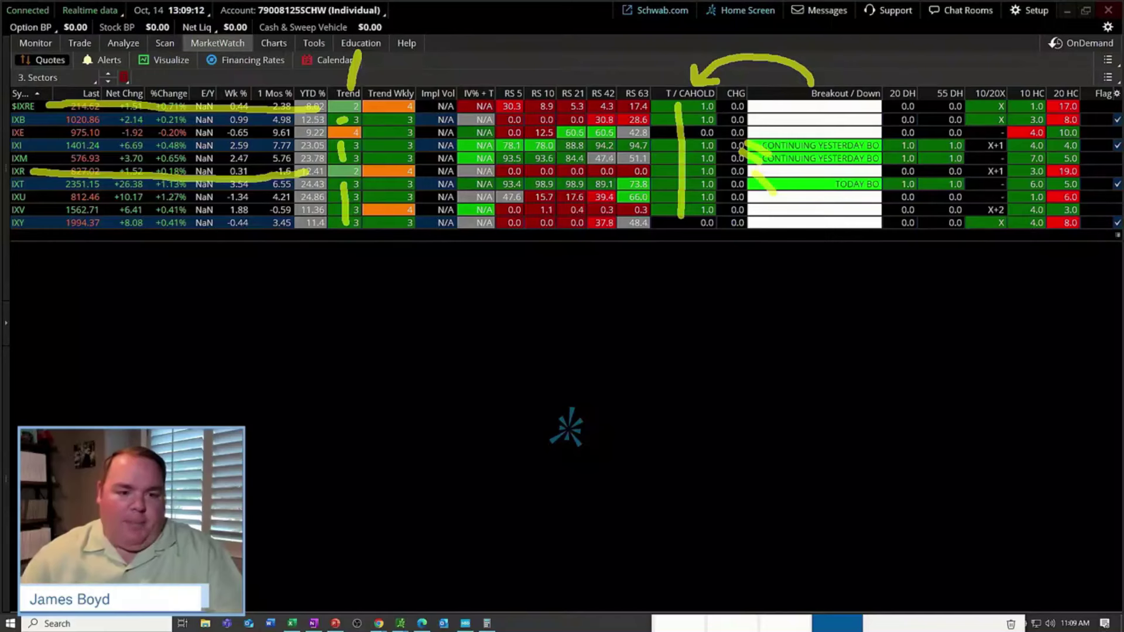
pyautogui.press('Escape')
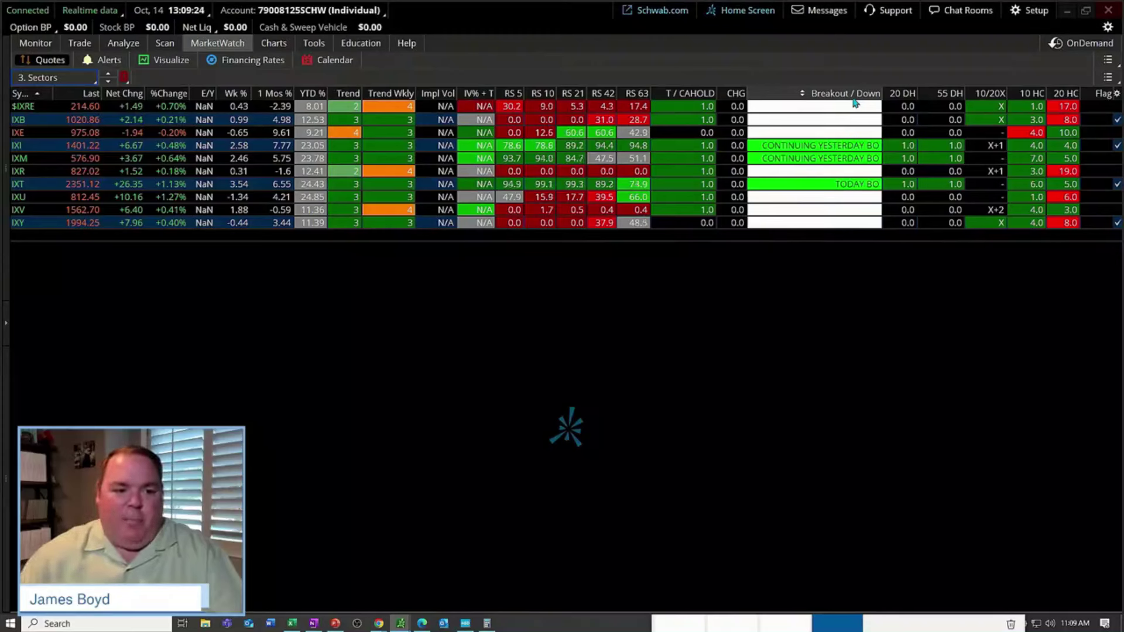
# Step: Load the public Dow Jones Industrials watchlist and widen the T / CAHOLD column slightly
pyautogui.click(93, 80)
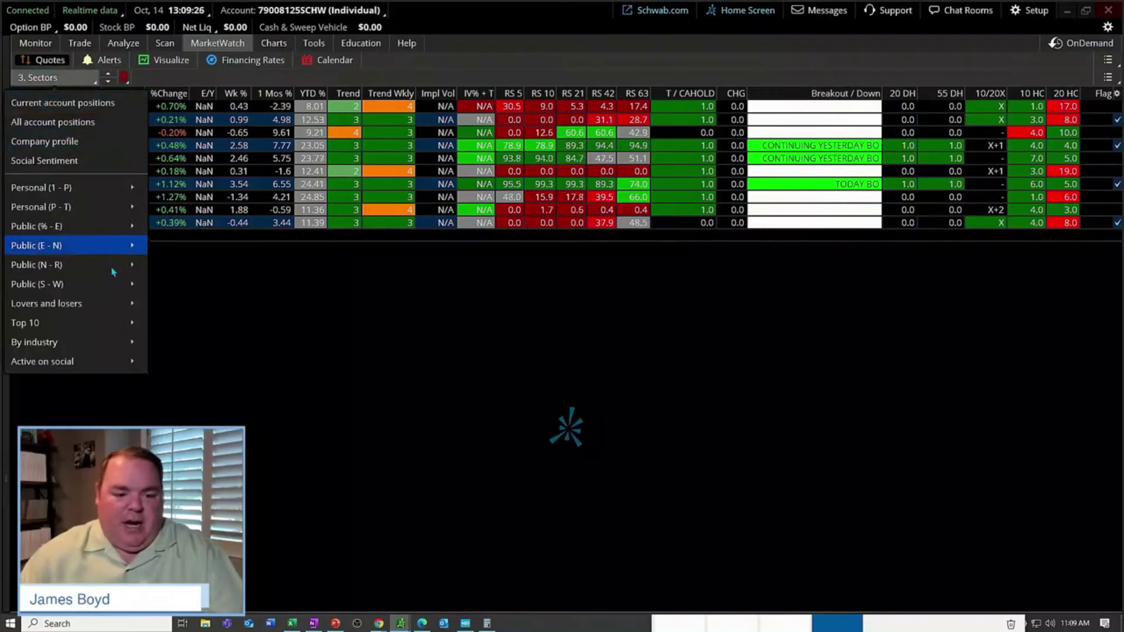
pyautogui.moveTo(117, 256)
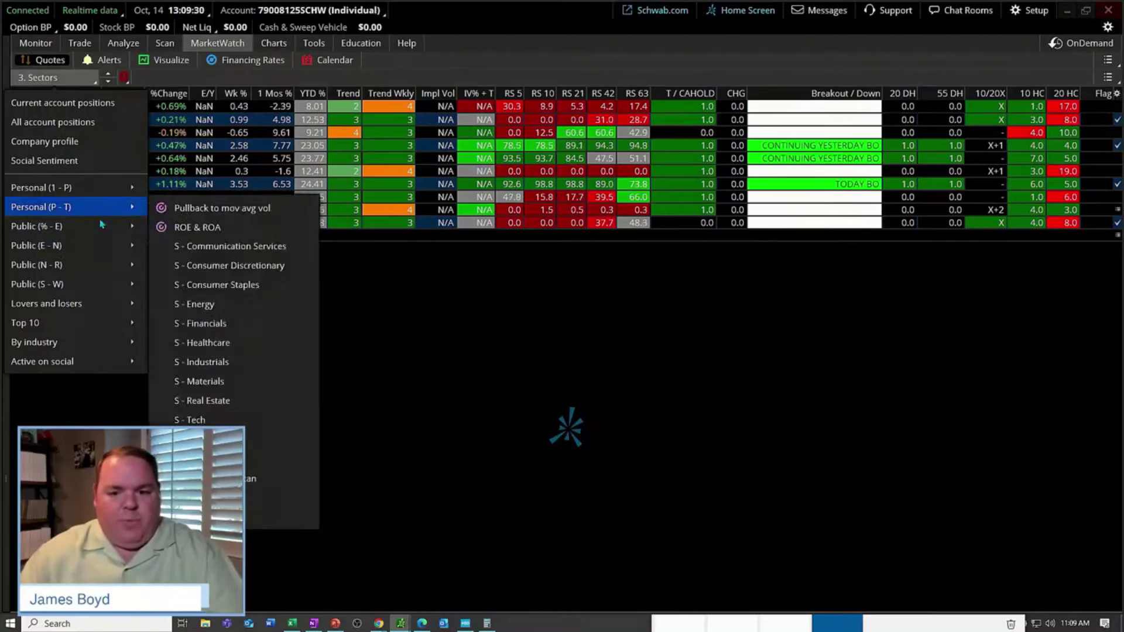
pyautogui.moveTo(116, 226)
pyautogui.click(269, 517)
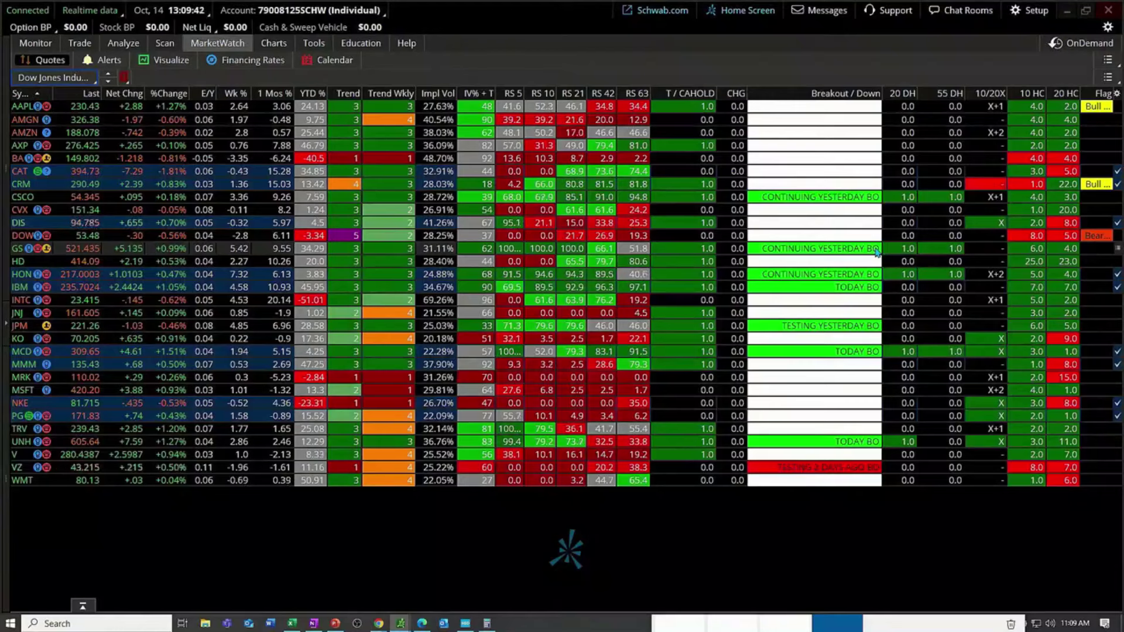
pyautogui.moveTo(278, 46)
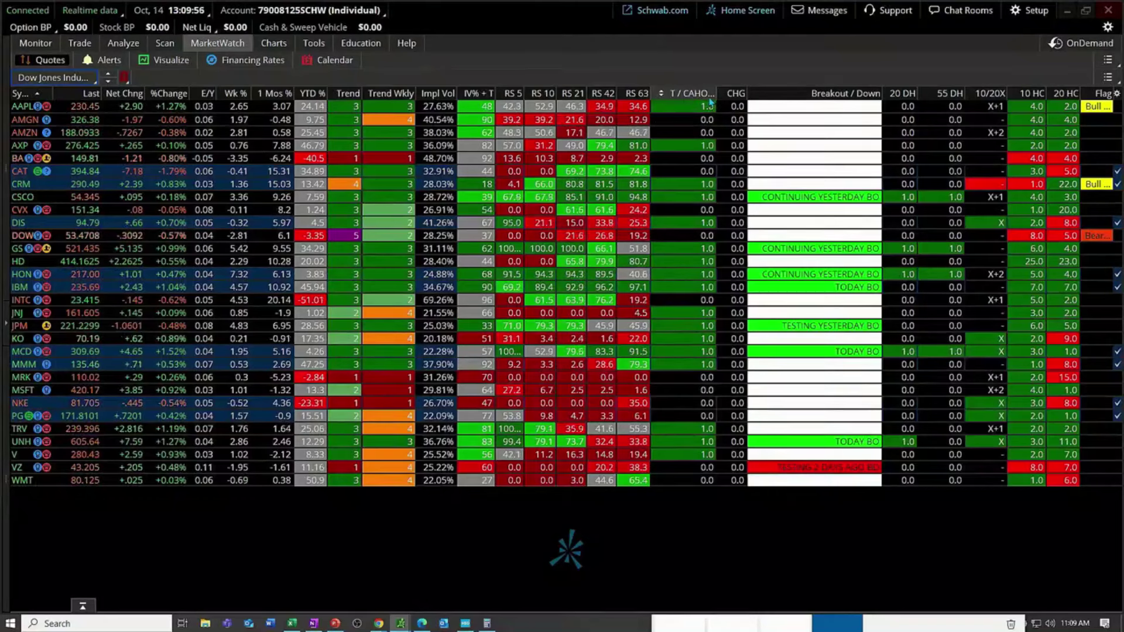
pyautogui.moveTo(719, 93); pyautogui.dragTo(725, 93)
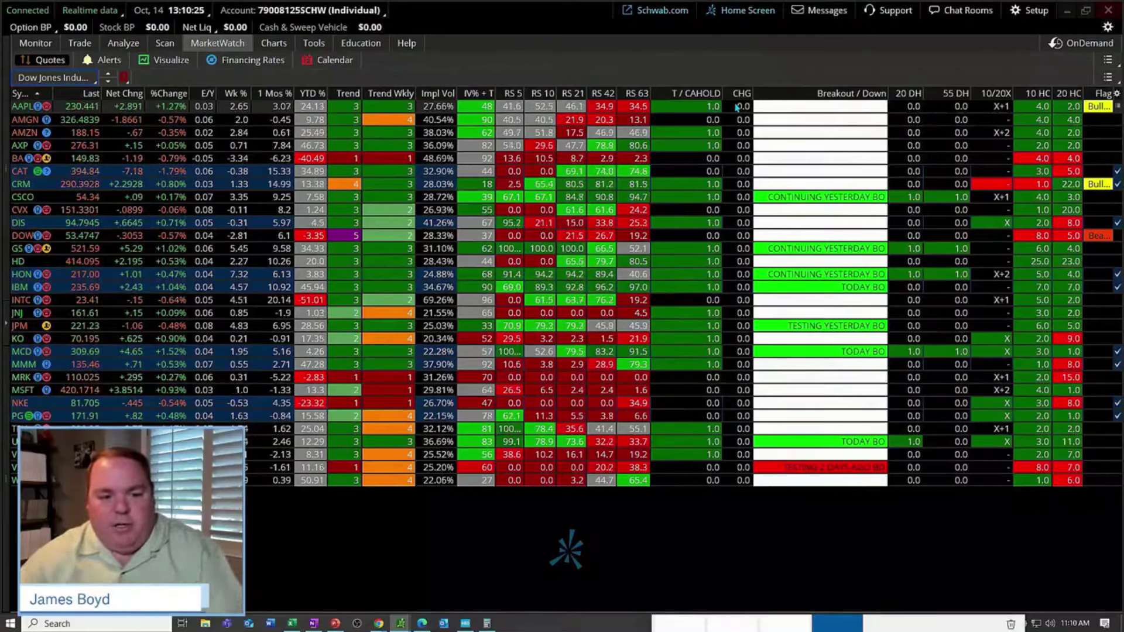
# Step: Switch to the OneNote page, underline the P>10, P>10/30 line, number it 1), and write 2 and 3 above its conditions
pyautogui.hotkey('alt', 'Tab')
pyautogui.hotkey('alt', 'Tab')
pyautogui.hotkey('alt', 'Tab')
pyautogui.hotkey('alt', 'Tab')
pyautogui.hotkey('alt', 'Tab')
pyautogui.hotkey('alt', 'Tab')
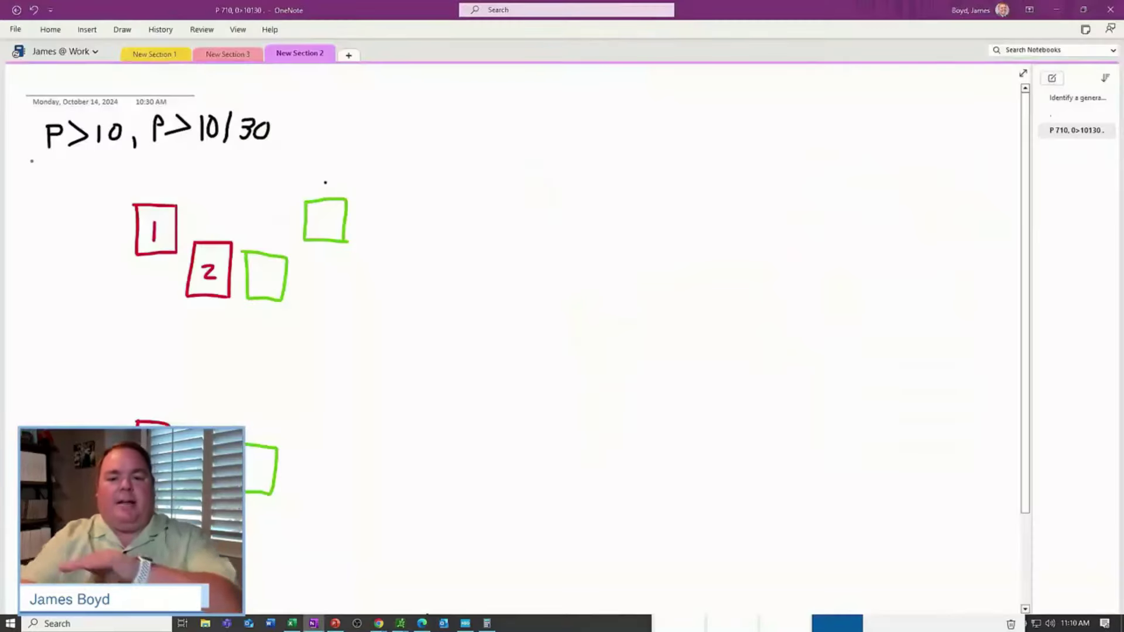
pyautogui.moveTo(26, 160); pyautogui.dragTo(315, 157)
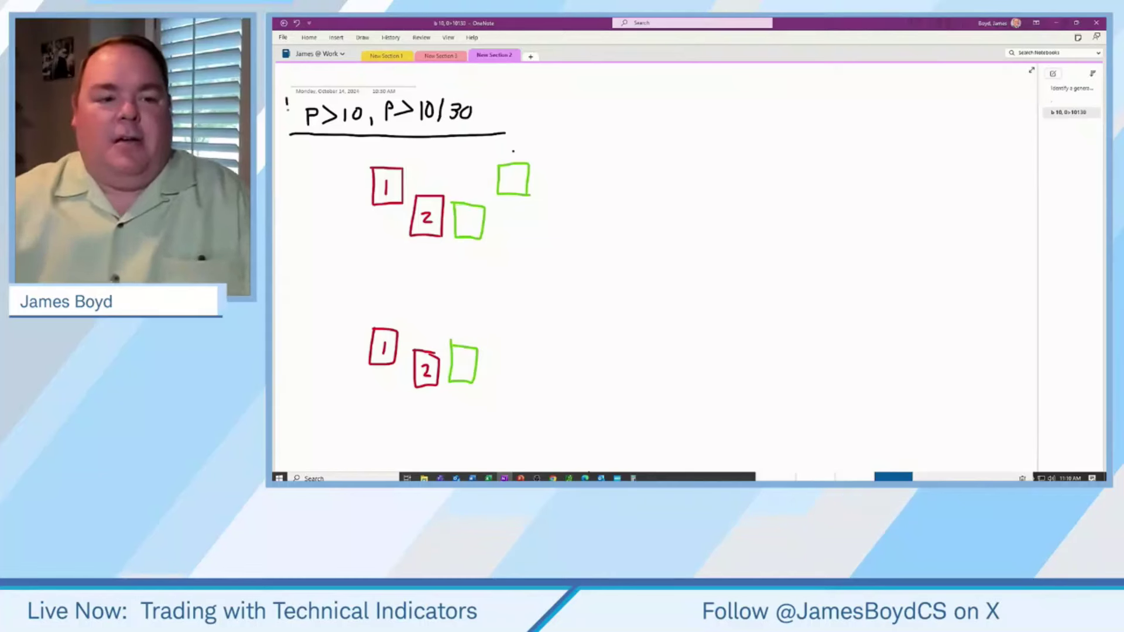
pyautogui.moveTo(287, 97); pyautogui.dragTo(292, 121)
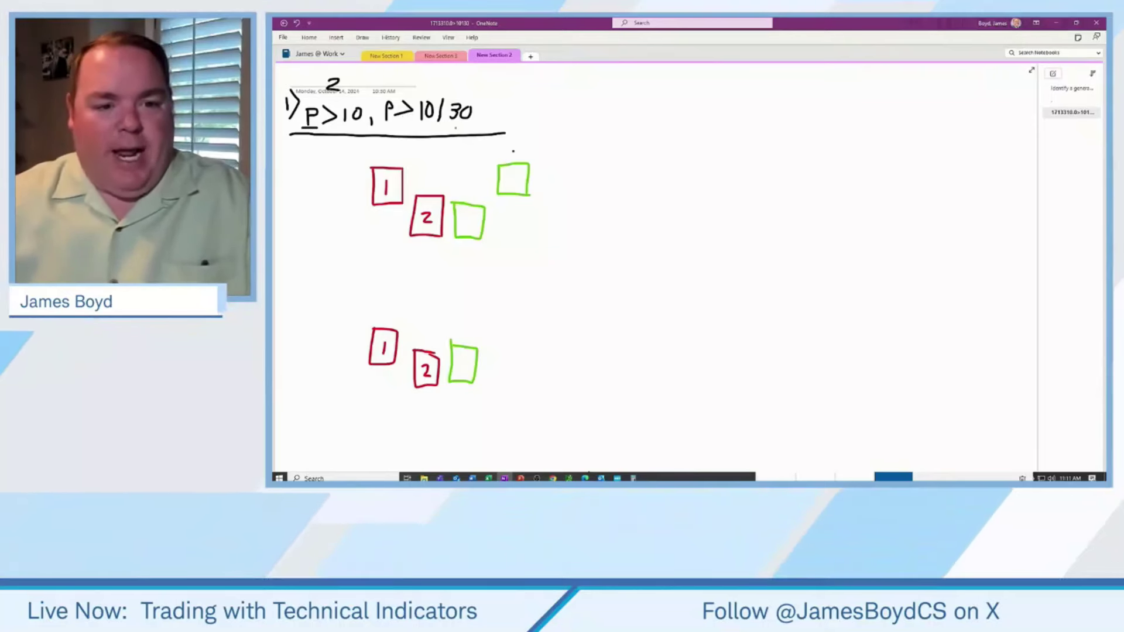
pyautogui.moveTo(431, 75)
pyautogui.mouseDown()
pyautogui.moveTo(447, 74)
pyautogui.moveTo(434, 87)
pyautogui.mouseUp()
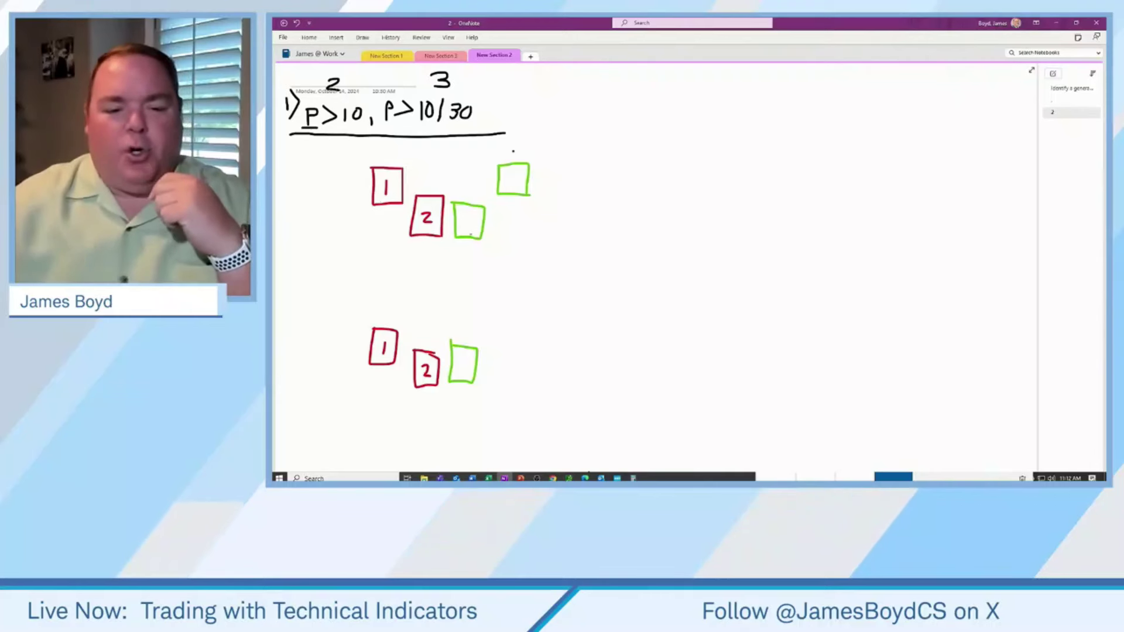
# Step: Erase the stray dot above the upper green box and draw a black up arrow in the green box beside box 2
pyautogui.click(363, 36)
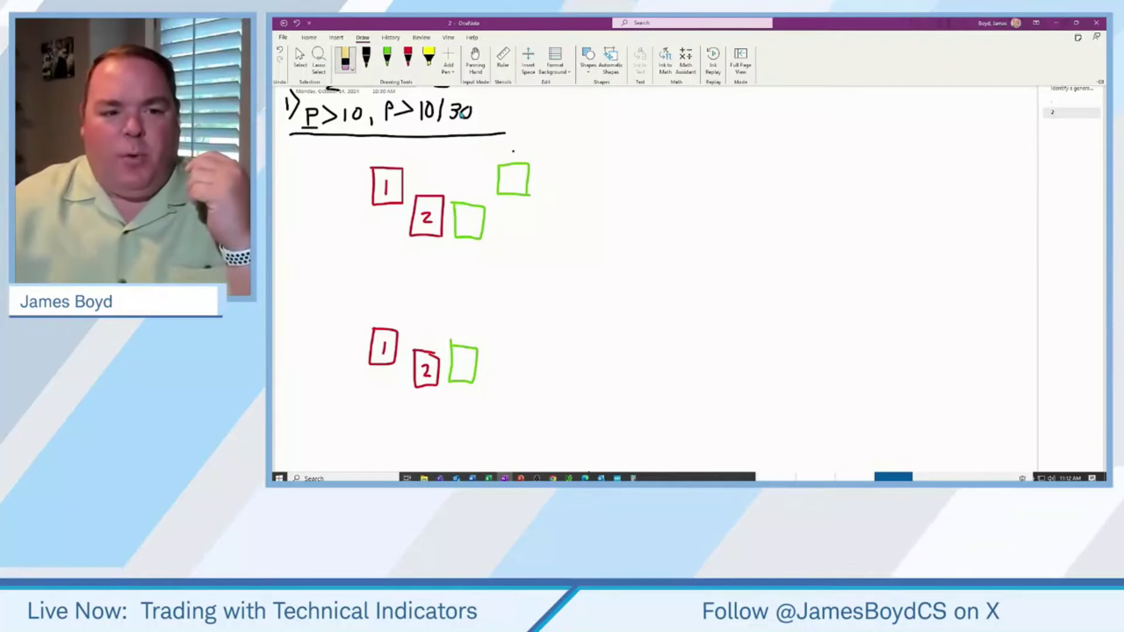
pyautogui.click(345, 58)
pyautogui.click(517, 154)
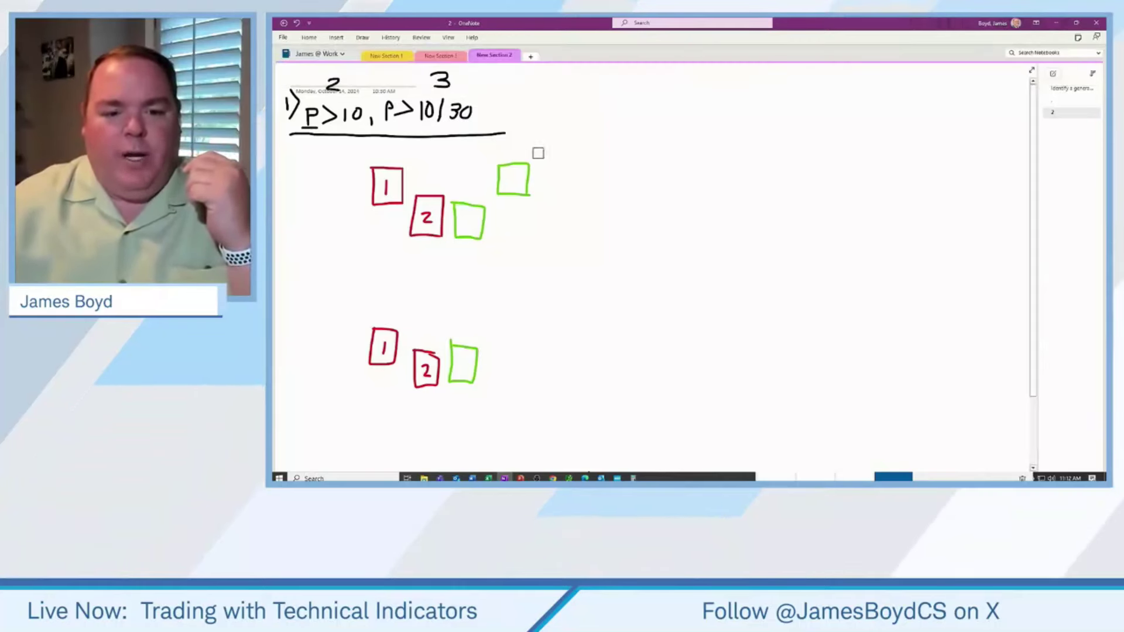
pyautogui.click(363, 38)
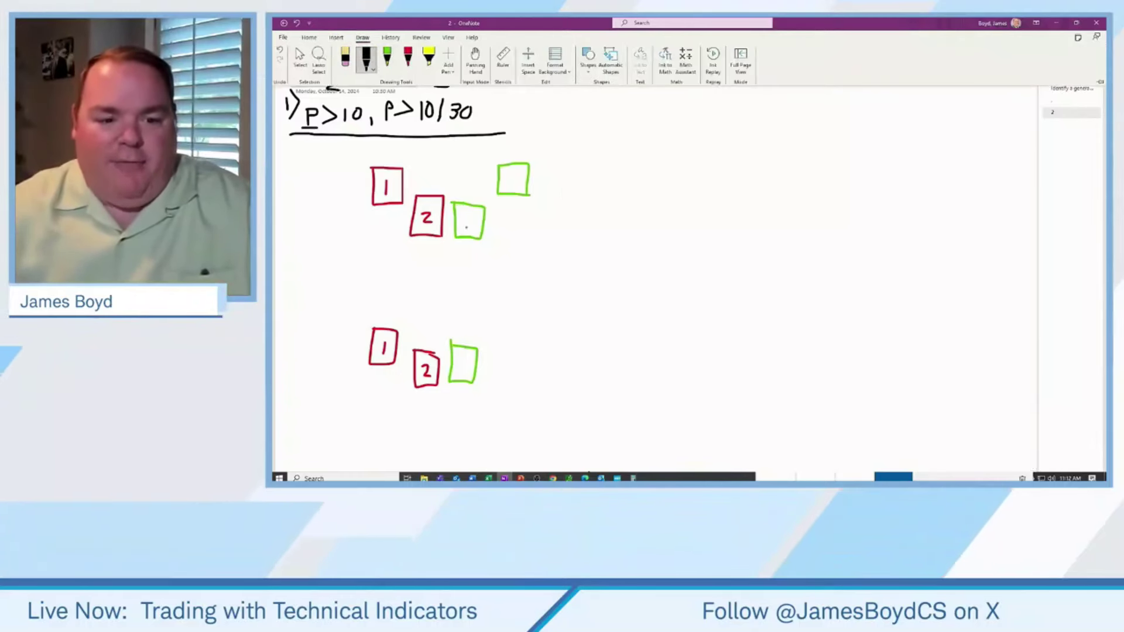
pyautogui.moveTo(467, 217)
pyautogui.mouseDown()
pyautogui.moveTo(469, 234)
pyautogui.moveTo(469, 215)
pyautogui.moveTo(479, 222)
pyautogui.mouseUp()
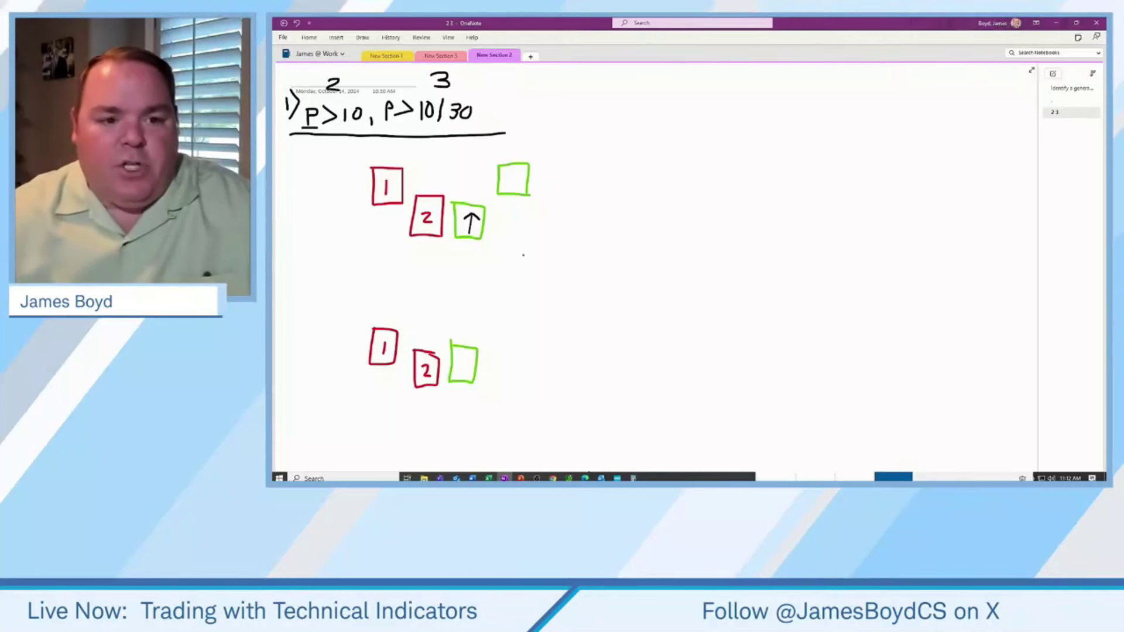
# Step: Draw a small red X above the gap between red box 2 and the green box with the arrow
pyautogui.click(367, 39)
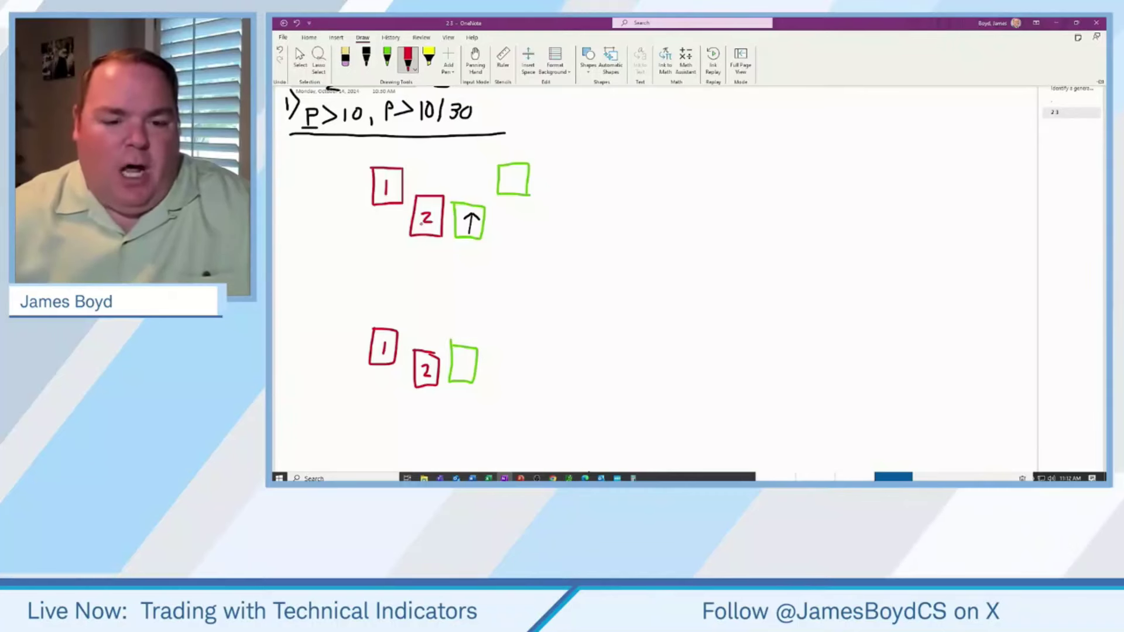
pyautogui.moveTo(442, 189); pyautogui.dragTo(451, 199)
pyautogui.moveTo(451, 188); pyautogui.dragTo(443, 199)
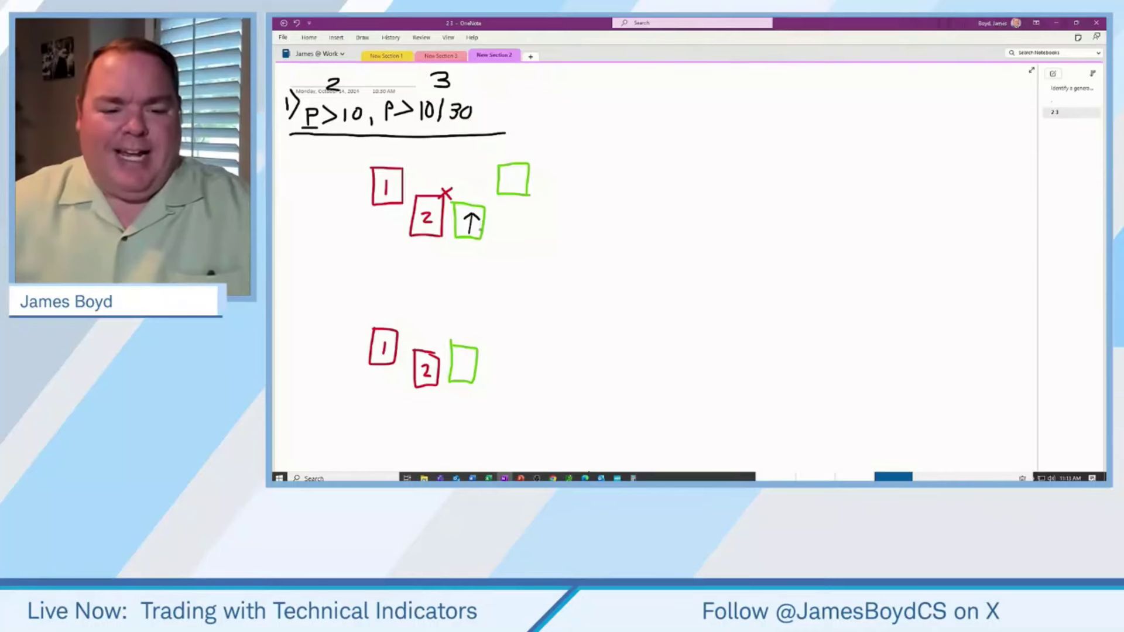
# Step: Write CH and PL in red, one under the other, below the green box containing the up arrow
pyautogui.moveTo(461, 247)
pyautogui.mouseDown()
pyautogui.moveTo(461, 259)
pyautogui.moveTo(478, 253)
pyautogui.mouseUp()
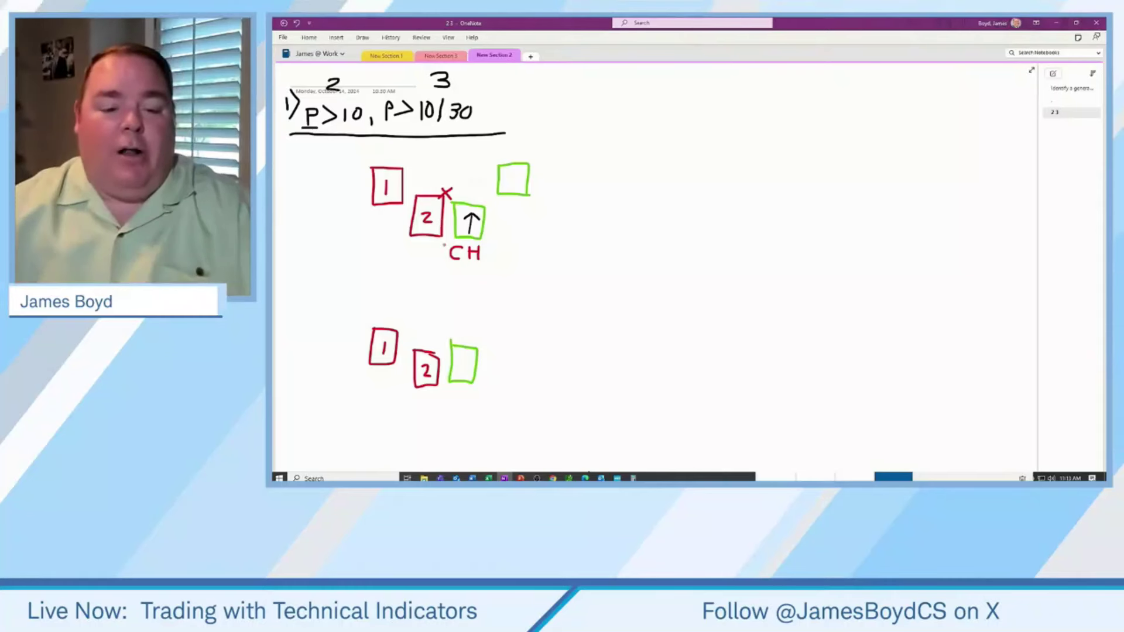
pyautogui.moveTo(457, 273)
pyautogui.mouseDown()
pyautogui.moveTo(457, 287)
pyautogui.moveTo(466, 274)
pyautogui.moveTo(486, 287)
pyautogui.mouseUp()
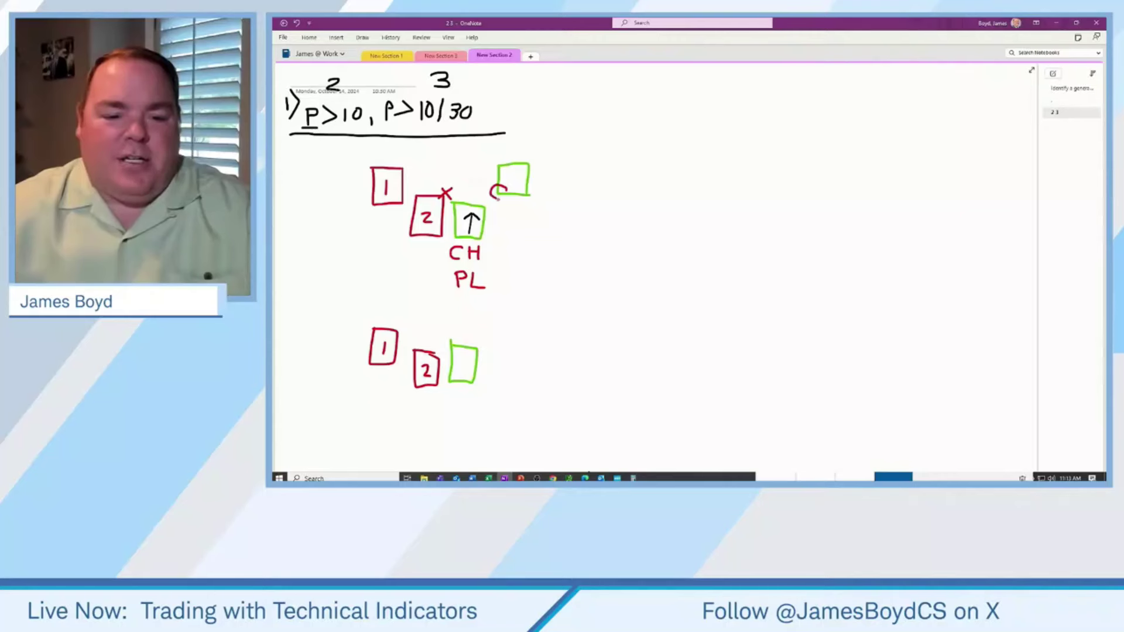
# Step: Draw a small red box at the upper green box's corner, an arrow from it to the lower green box, and an underlined Chg beneath
pyautogui.moveTo(504, 191); pyautogui.dragTo(492, 187)
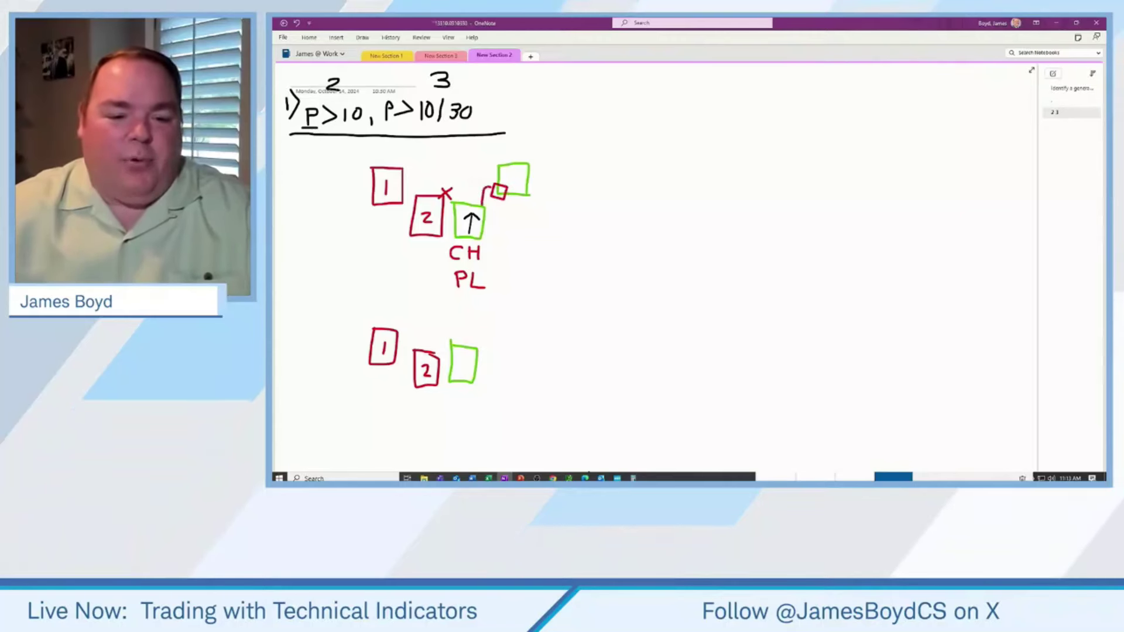
pyautogui.moveTo(482, 204); pyautogui.dragTo(491, 186)
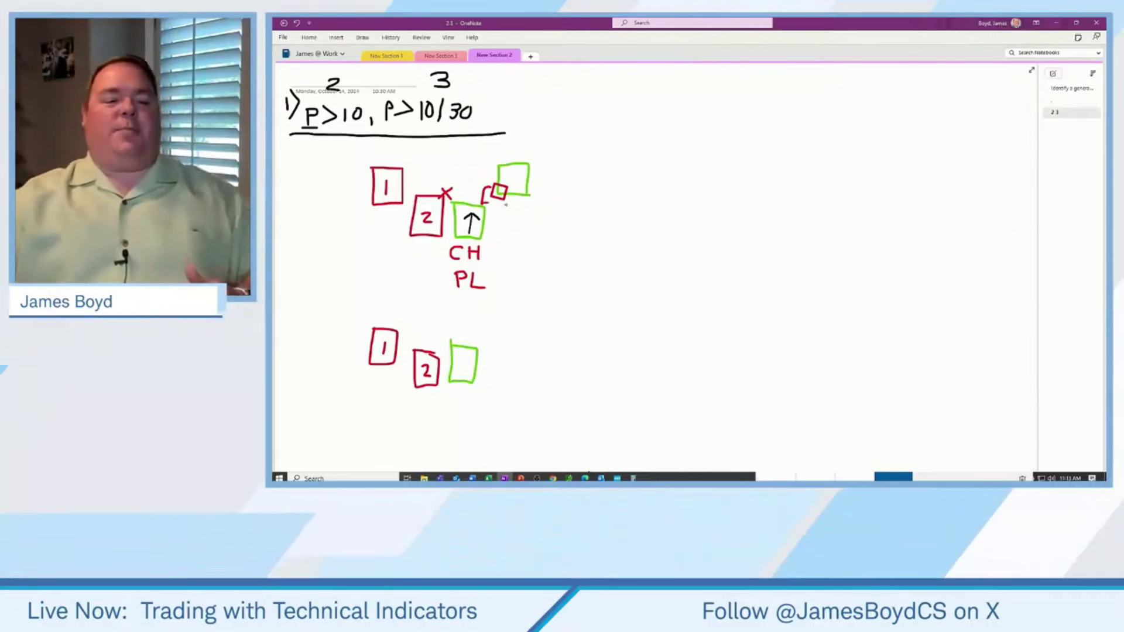
pyautogui.moveTo(477, 197); pyautogui.dragTo(487, 201)
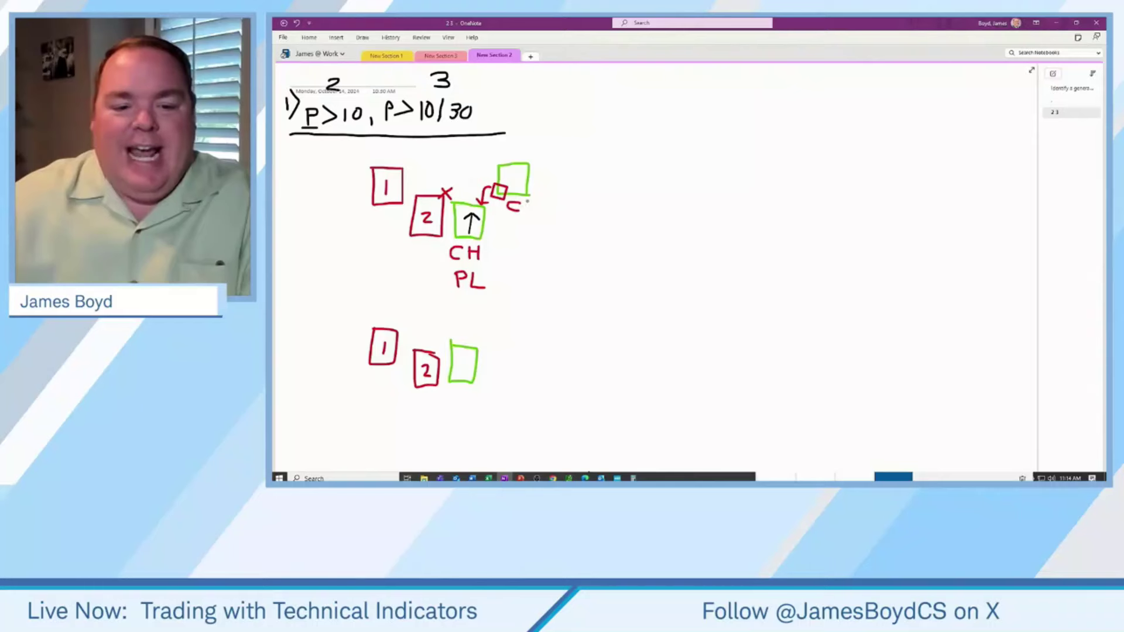
pyautogui.moveTo(526, 199); pyautogui.dragTo(539, 211)
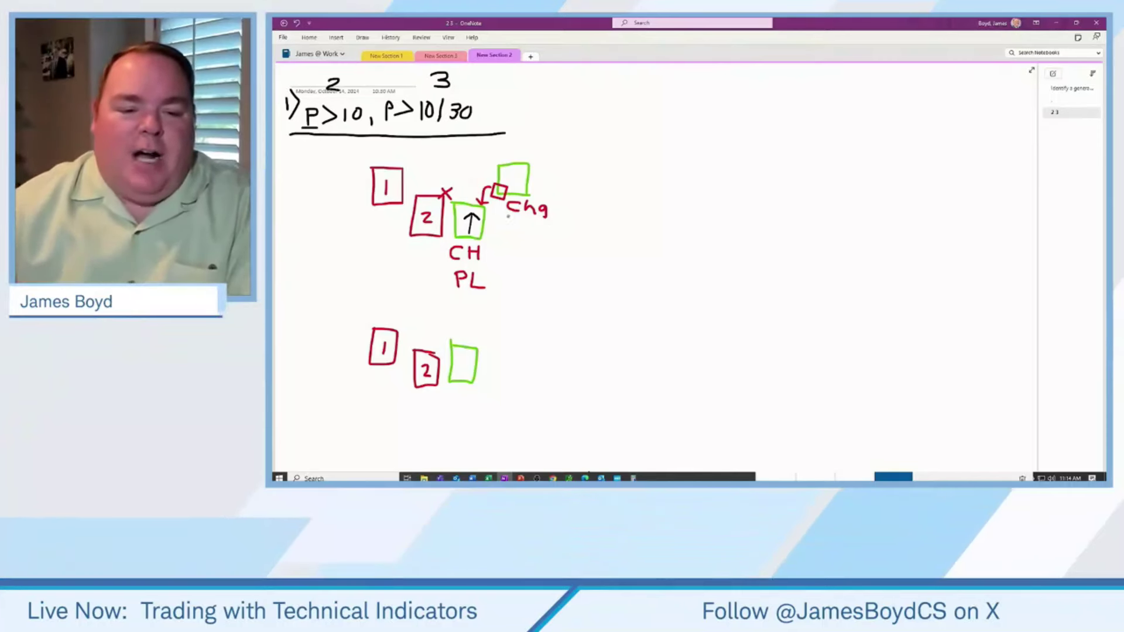
pyautogui.moveTo(507, 217); pyautogui.dragTo(546, 220)
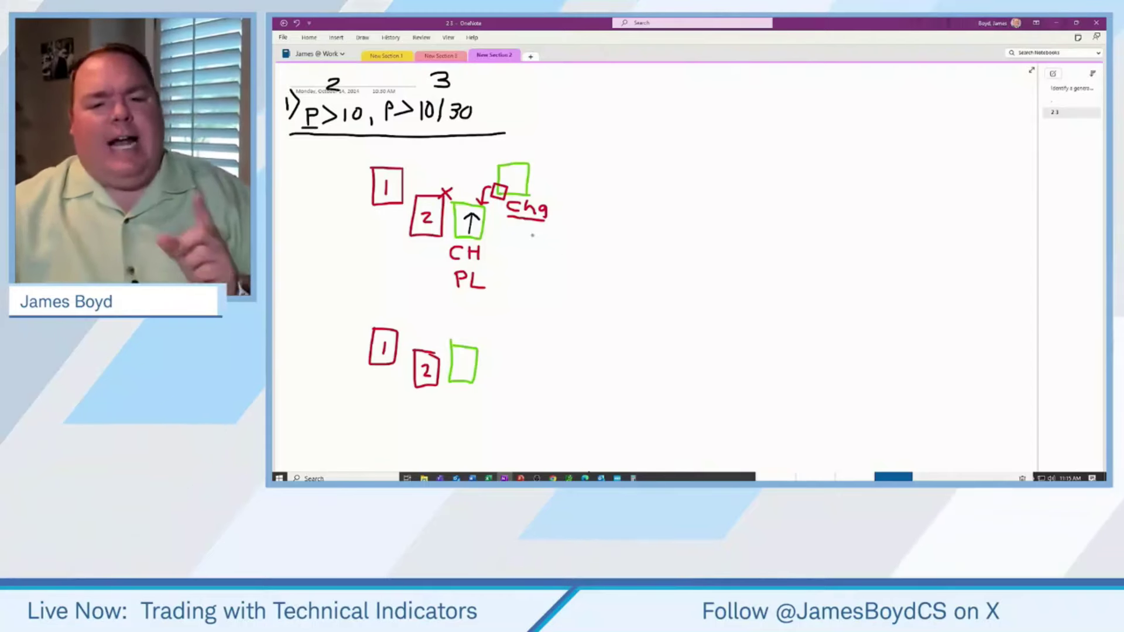
# Step: Check the CHG column in thinkorswim, return to OneNote, write BE below the bottom green box and draw a curved red arrow to box 2
pyautogui.hotkey('alt', 'Tab')
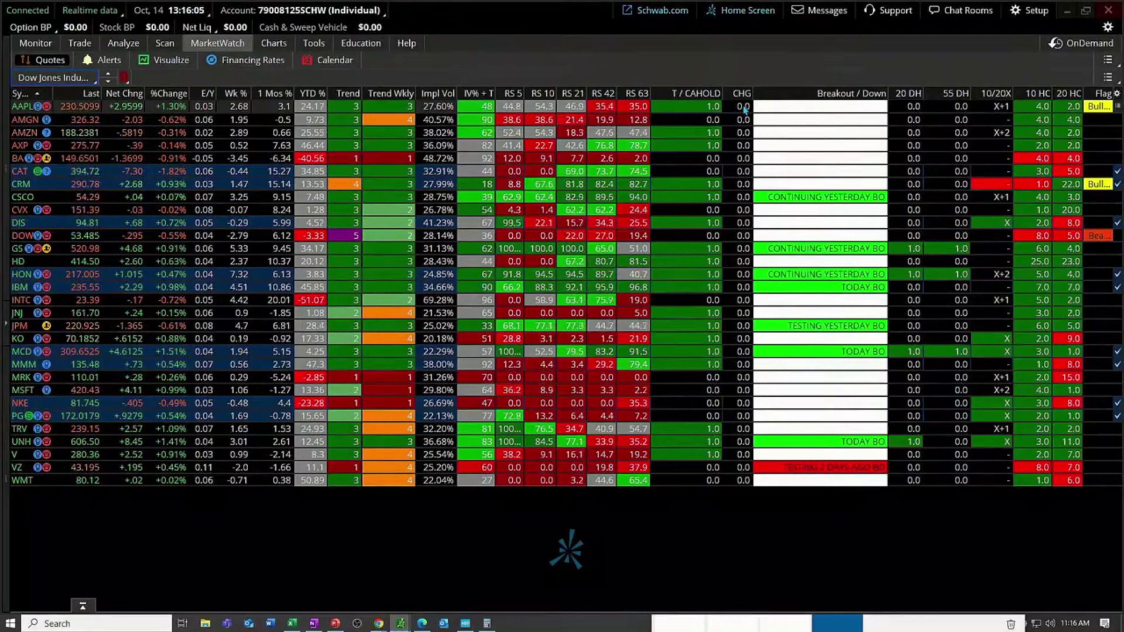
pyautogui.hotkey('alt', 'Tab')
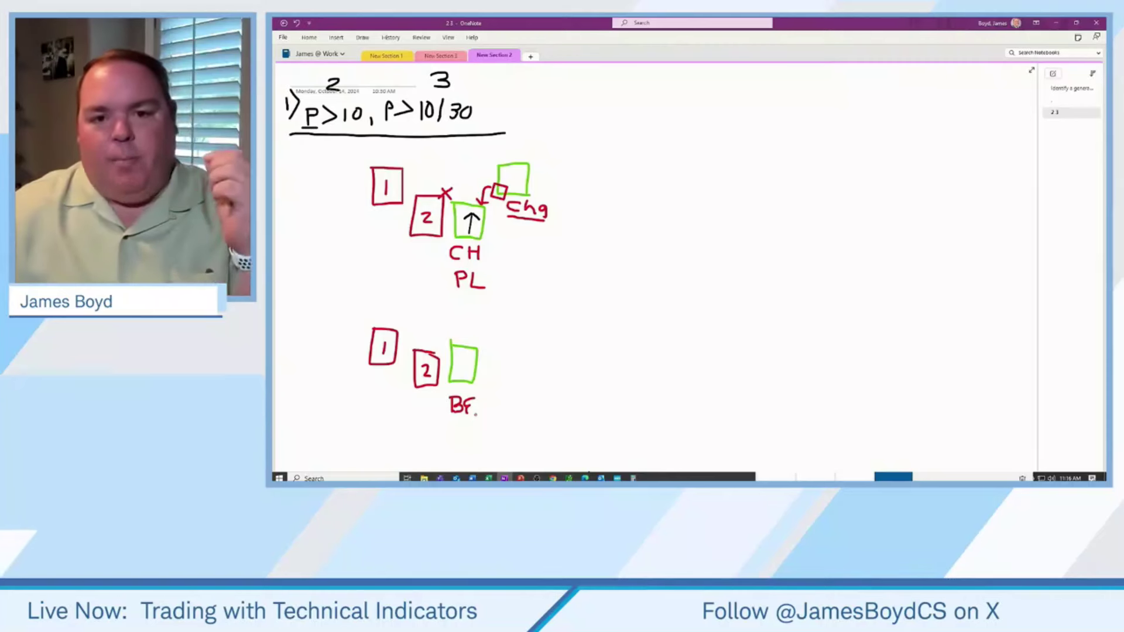
pyautogui.moveTo(452, 413); pyautogui.dragTo(475, 413)
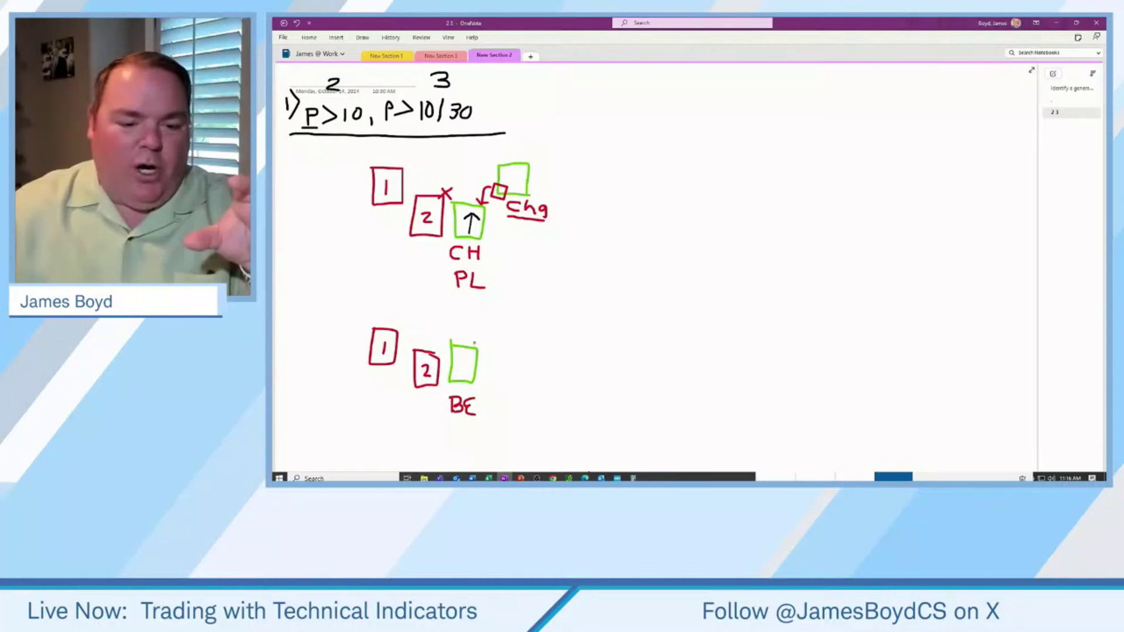
pyautogui.moveTo(474, 343)
pyautogui.mouseDown()
pyautogui.moveTo(471, 331)
pyautogui.moveTo(435, 339)
pyautogui.mouseUp()
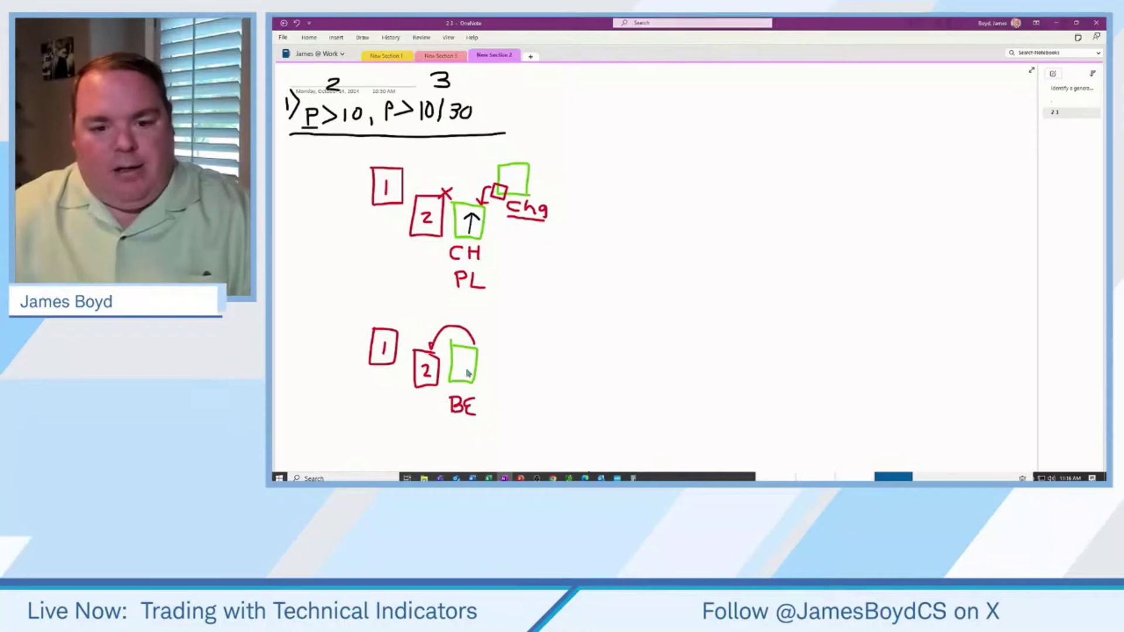
# Step: Check the T / CAHOLD column in thinkorswim, and return to OneNote to examine the five-box sketch further down the page
pyautogui.hotkey('alt', 'Tab')
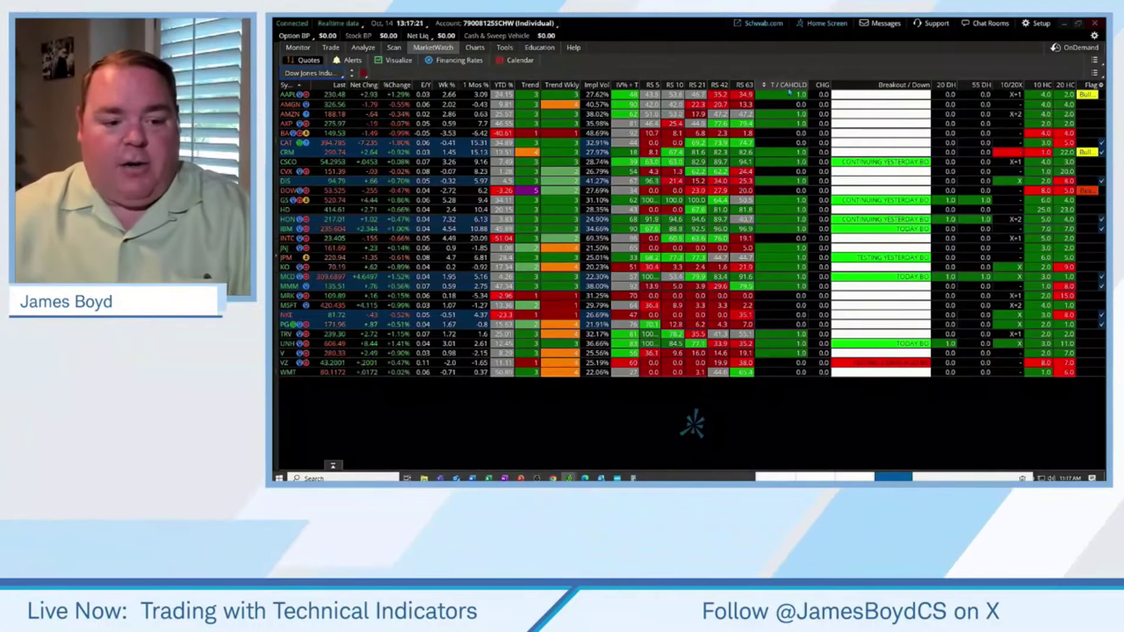
pyautogui.hotkey('alt', 'Tab')
pyautogui.scroll(-5, 547, 290)
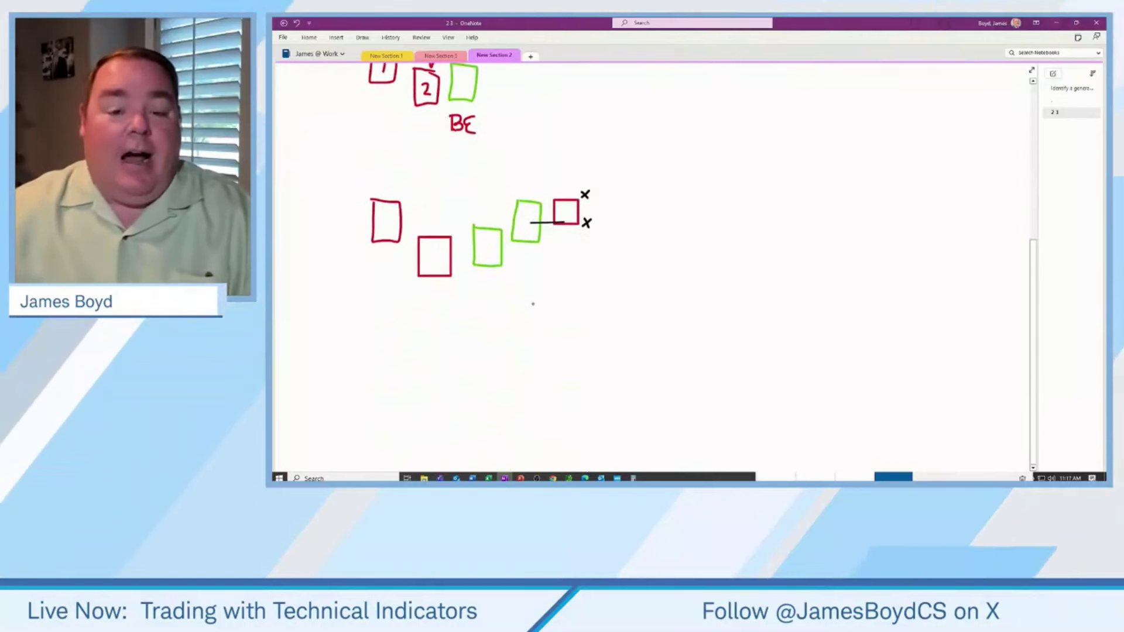
pyautogui.scroll(-1, 534, 302)
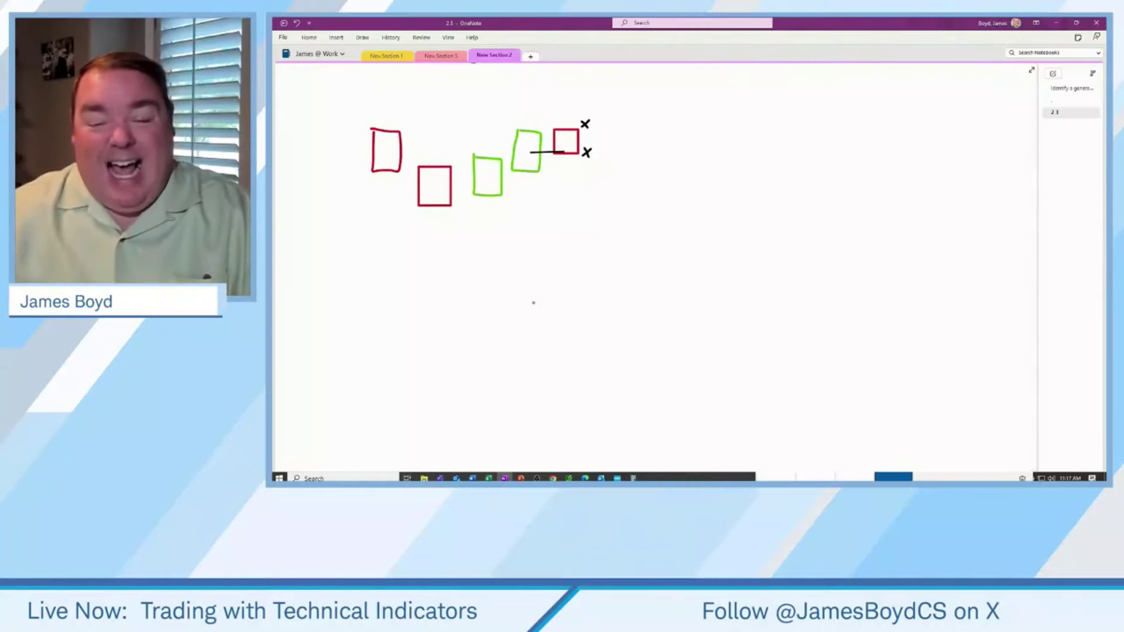
# Step: Switch to thinkorswim and chart IBM, showing the daily candles from mid-July to mid-October
pyautogui.hotkey('alt', 'Tab')
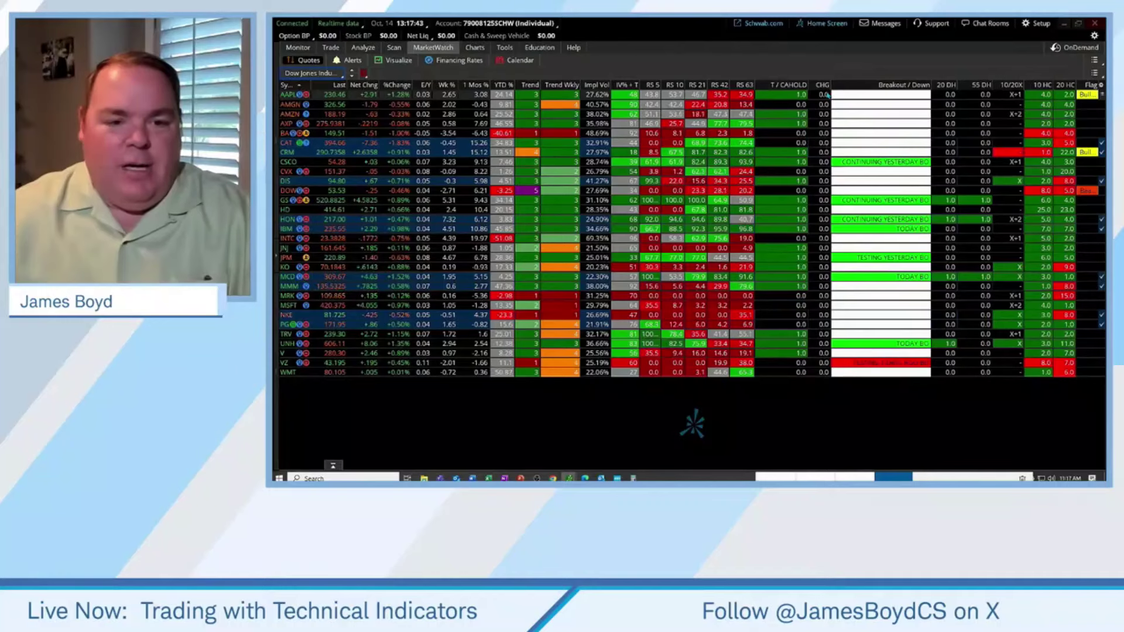
pyautogui.click(475, 48)
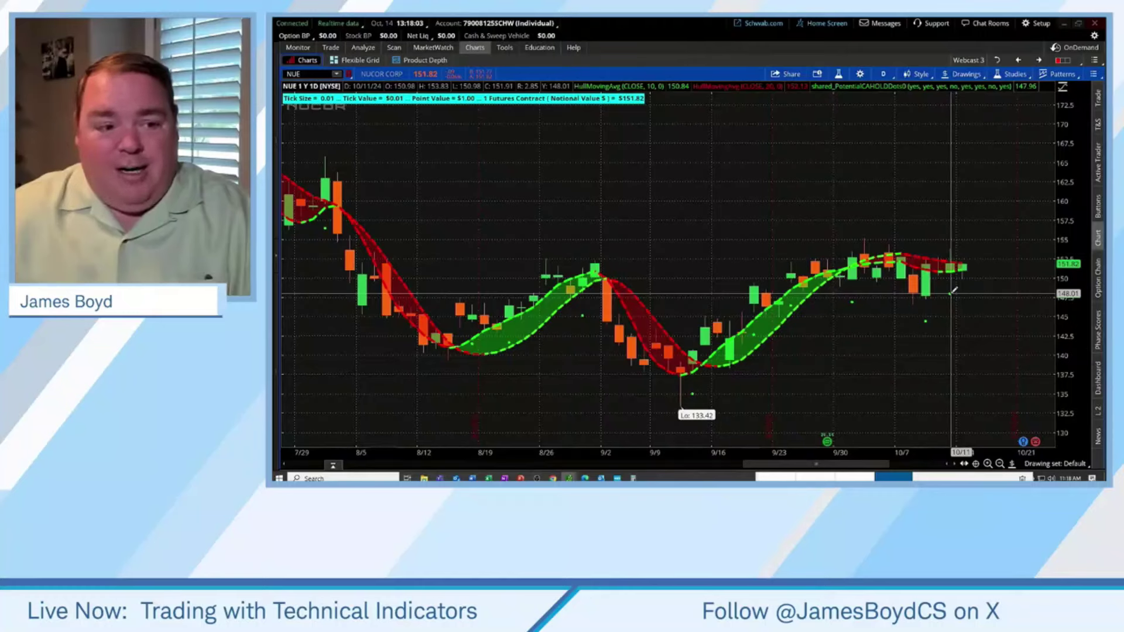
pyautogui.click(319, 74)
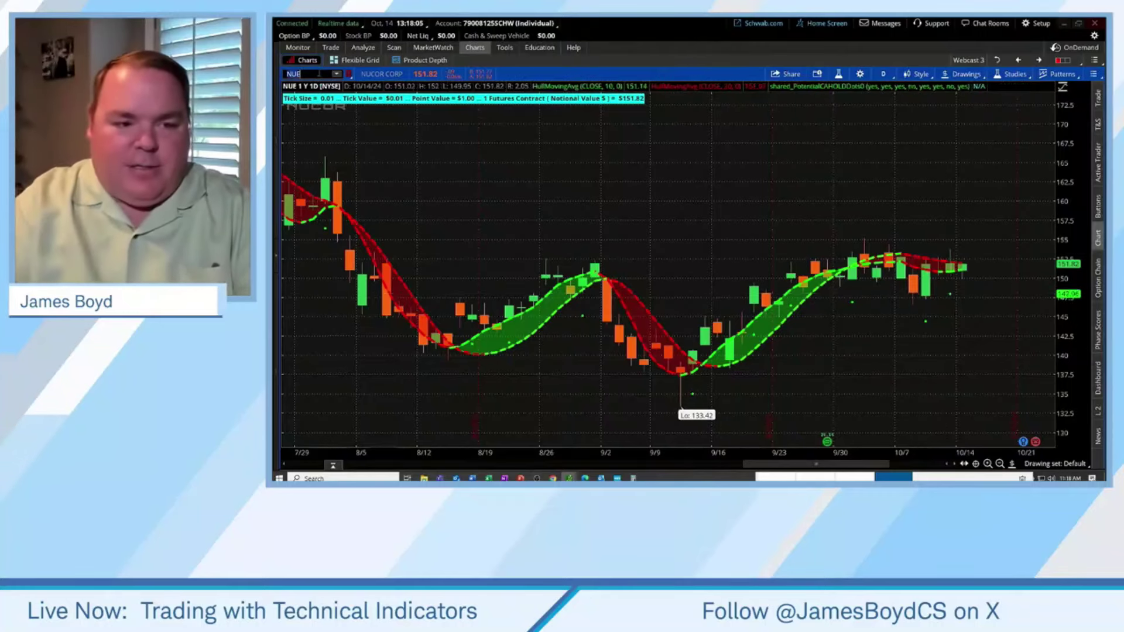
pyautogui.write('IBM')
pyautogui.press('Return')
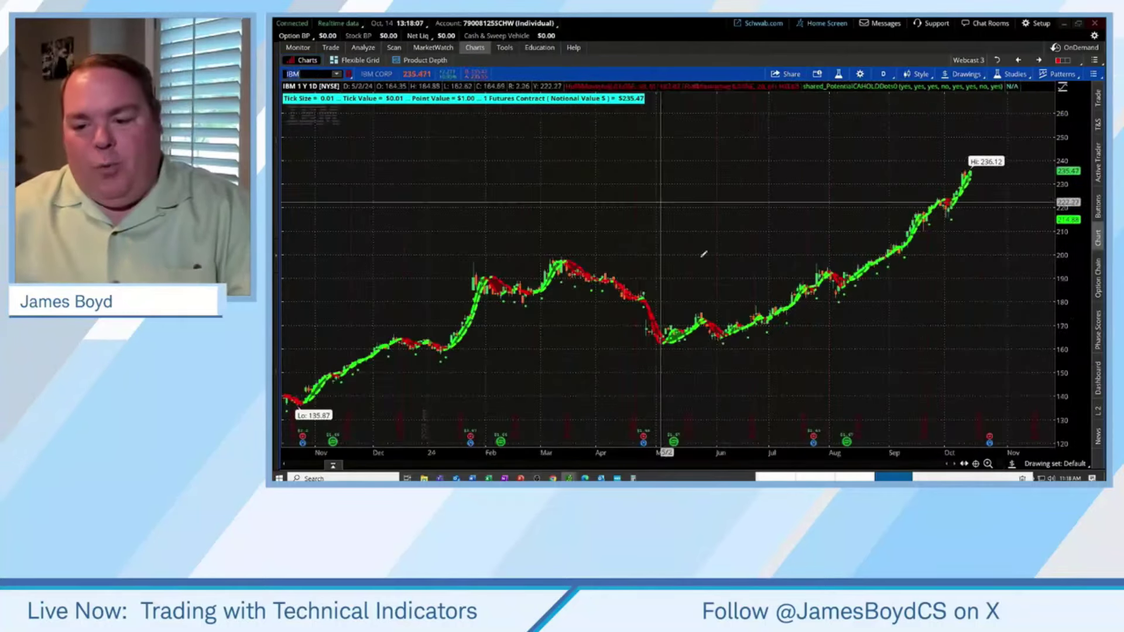
pyautogui.moveTo(791, 303); pyautogui.dragTo(982, 260)
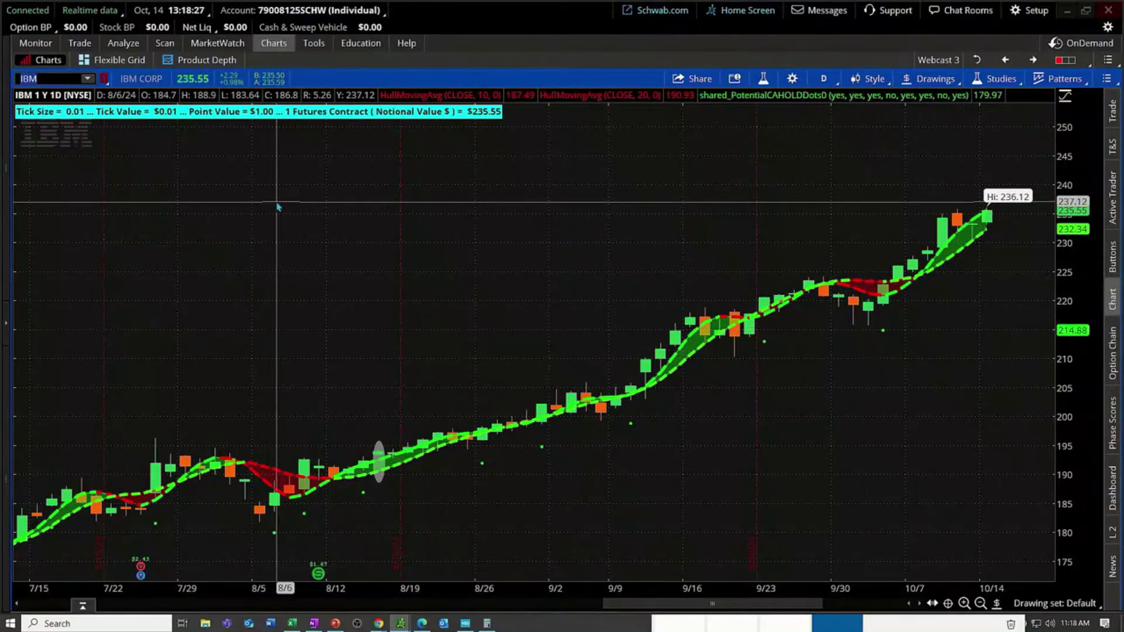
# Step: Switch to OneNote, number the two larger red boxes and the two green boxes 1 and 2, and mark a red X above red box 2
pyautogui.hotkey('alt', 'Tab')
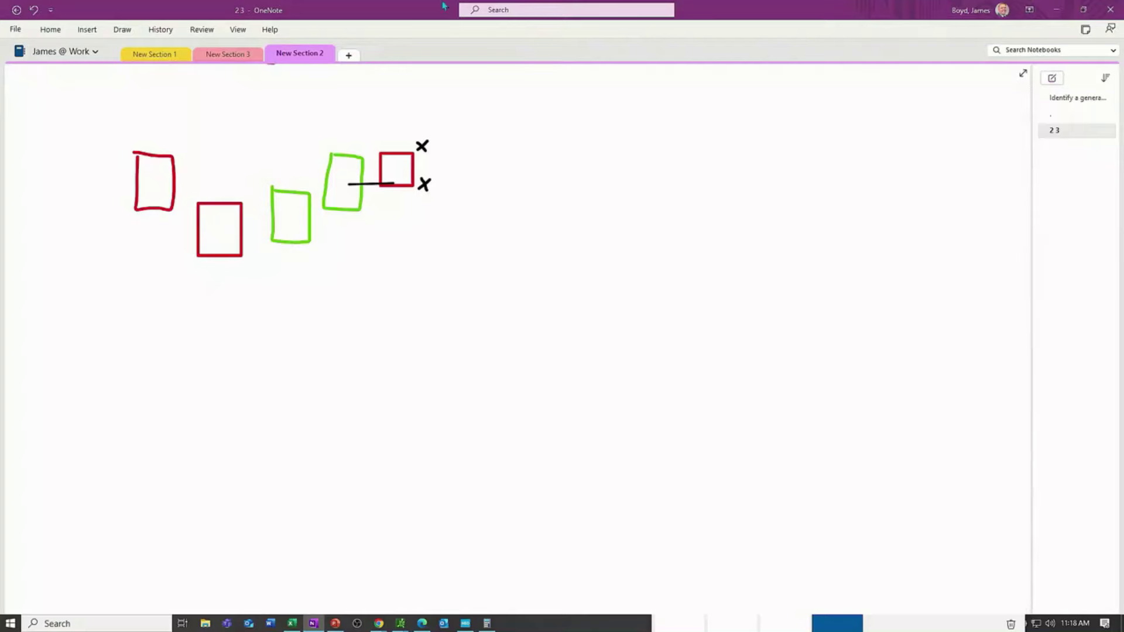
pyautogui.click(120, 29)
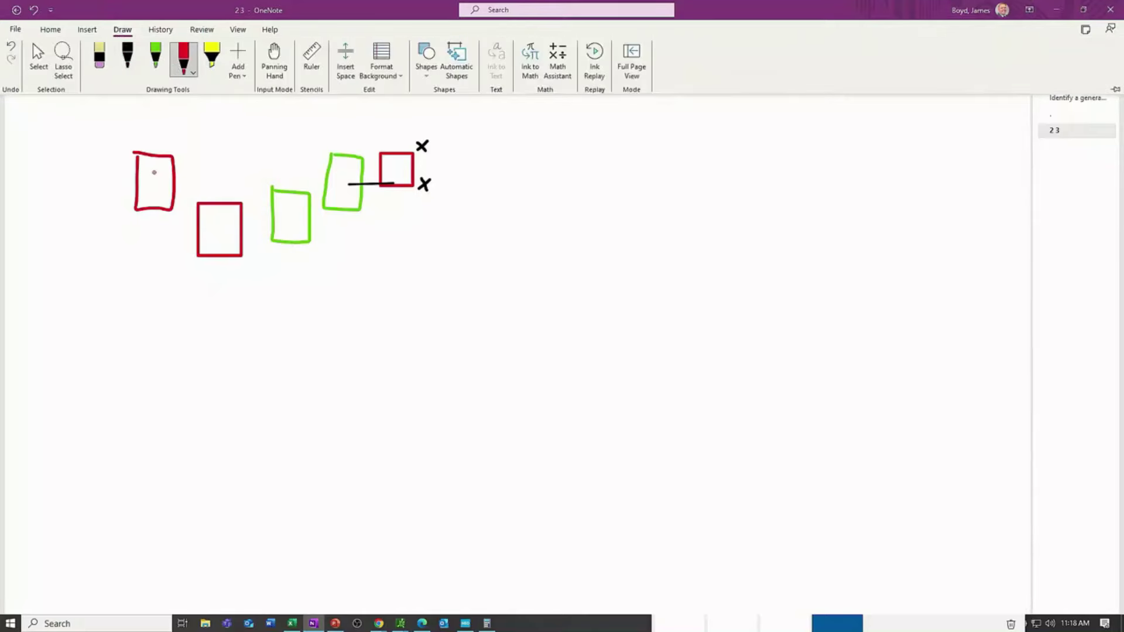
pyautogui.moveTo(154, 173); pyautogui.dragTo(153, 196)
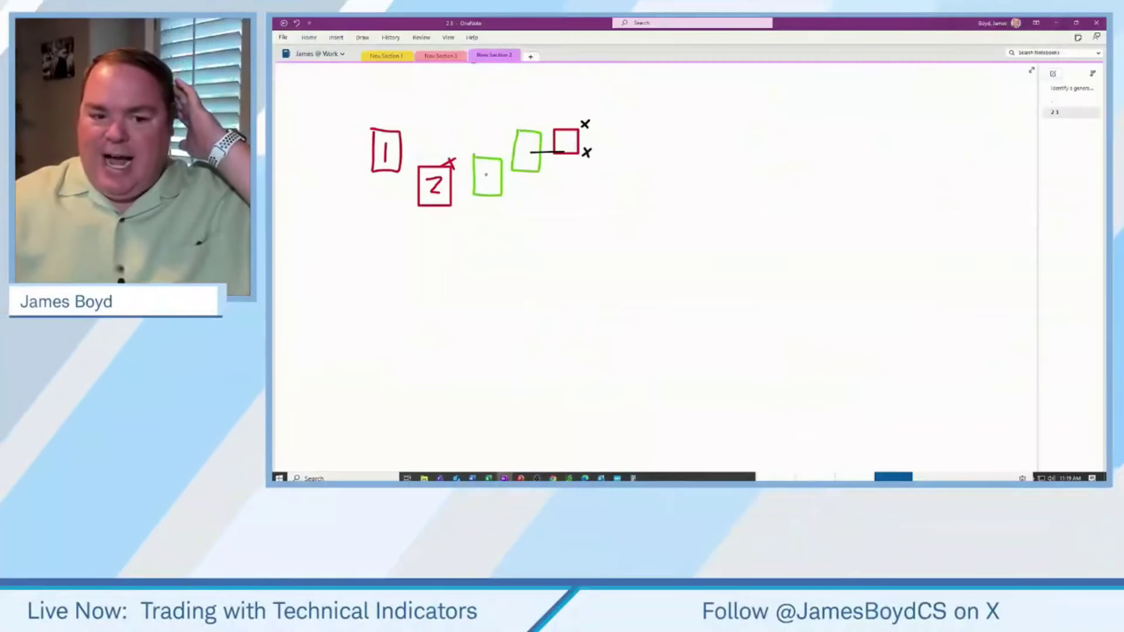
pyautogui.moveTo(485, 170); pyautogui.dragTo(486, 180)
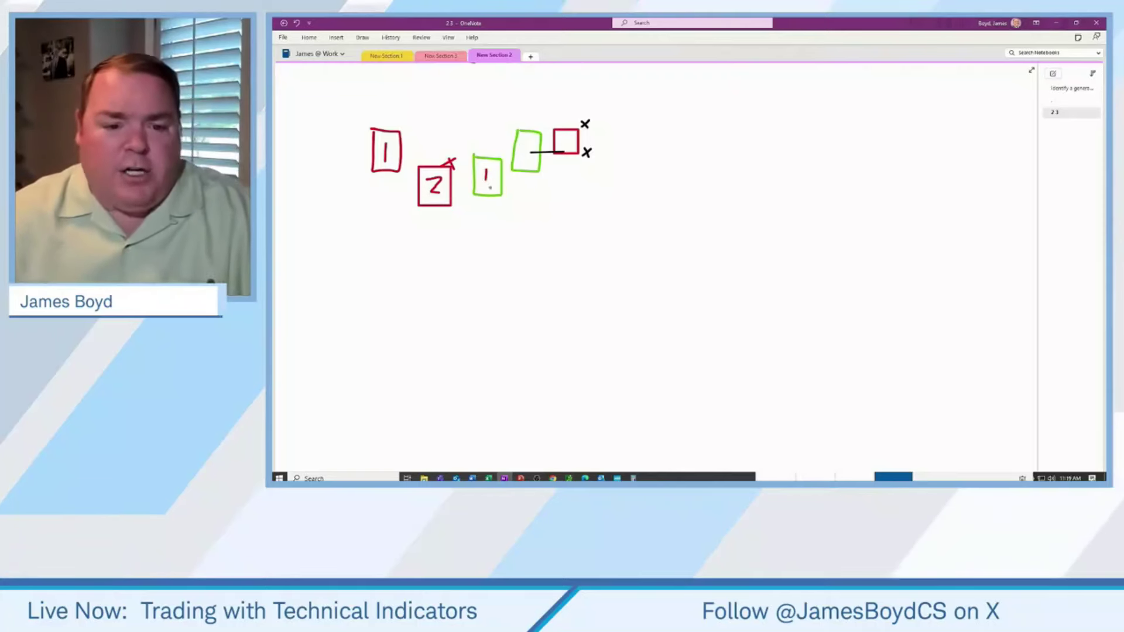
pyautogui.moveTo(521, 147); pyautogui.dragTo(534, 156)
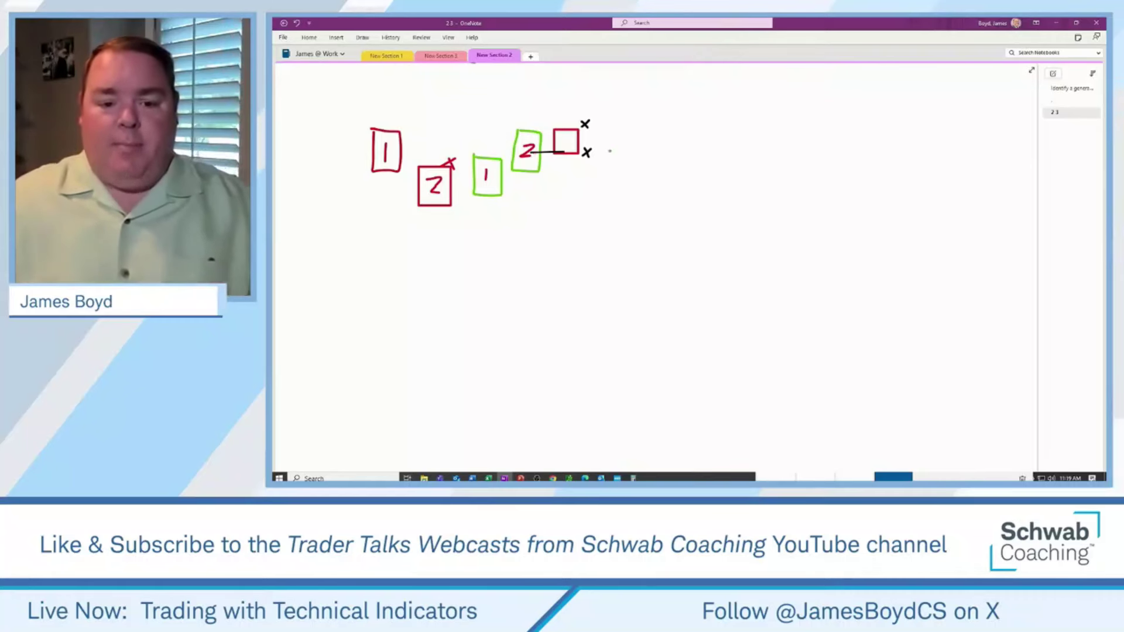
# Step: Write BL in red beside the lower black X, followed by a > sign and a box outline left open on one side
pyautogui.moveTo(602, 145); pyautogui.dragTo(603, 157)
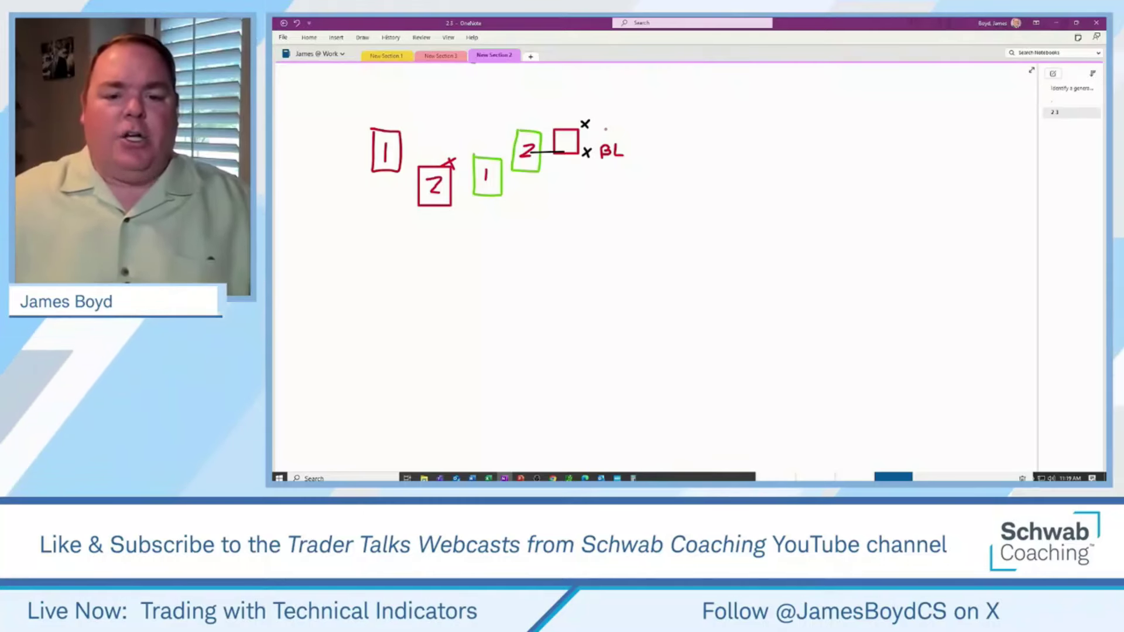
pyautogui.moveTo(624, 122); pyautogui.dragTo(630, 143)
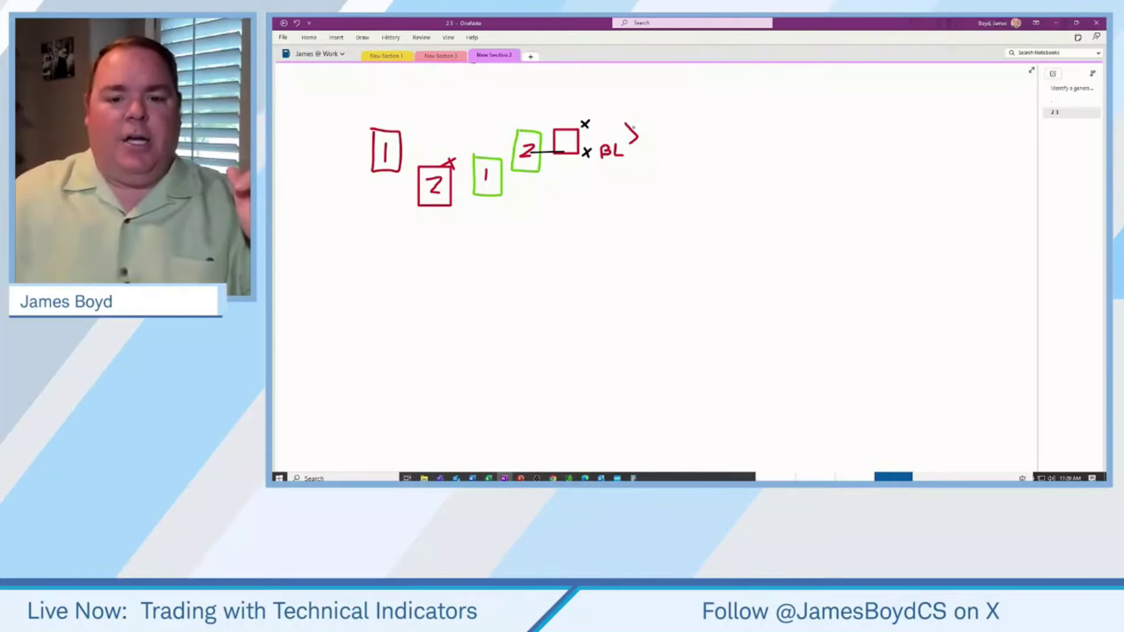
pyautogui.moveTo(646, 122)
pyautogui.mouseDown()
pyautogui.moveTo(661, 124)
pyautogui.moveTo(664, 141)
pyautogui.moveTo(641, 152)
pyautogui.mouseUp()
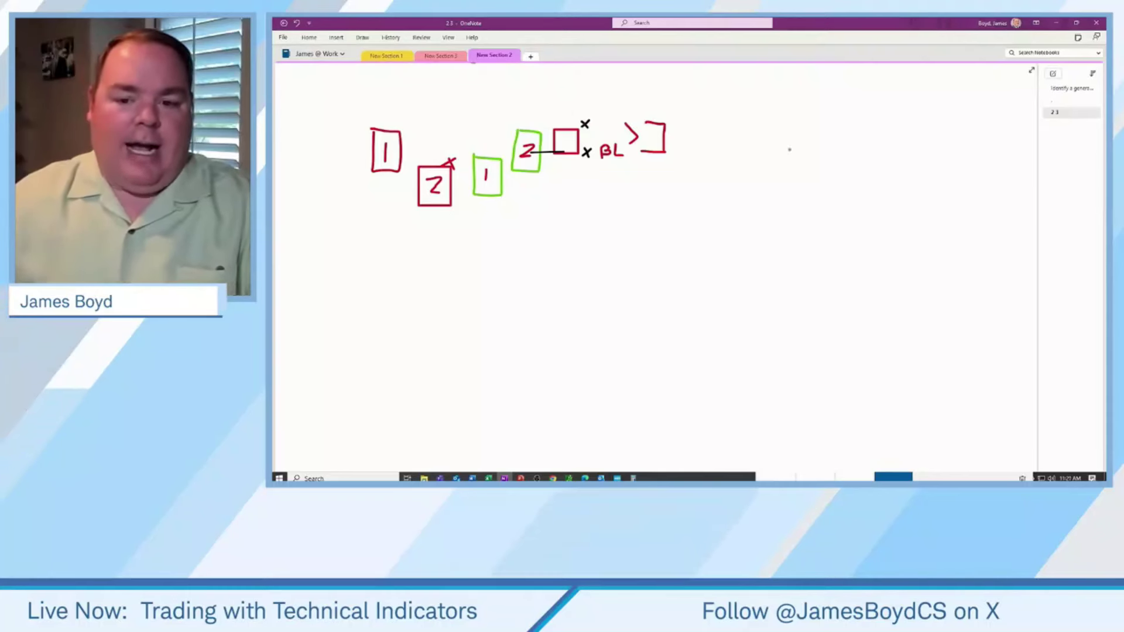
# Step: Draw an empty red rectangle in the blank area beside the sketch and a red down arrow above the small red box
pyautogui.moveTo(790, 139)
pyautogui.mouseDown()
pyautogui.moveTo(789, 171)
pyautogui.moveTo(841, 182)
pyautogui.moveTo(849, 141)
pyautogui.moveTo(791, 140)
pyautogui.mouseUp()
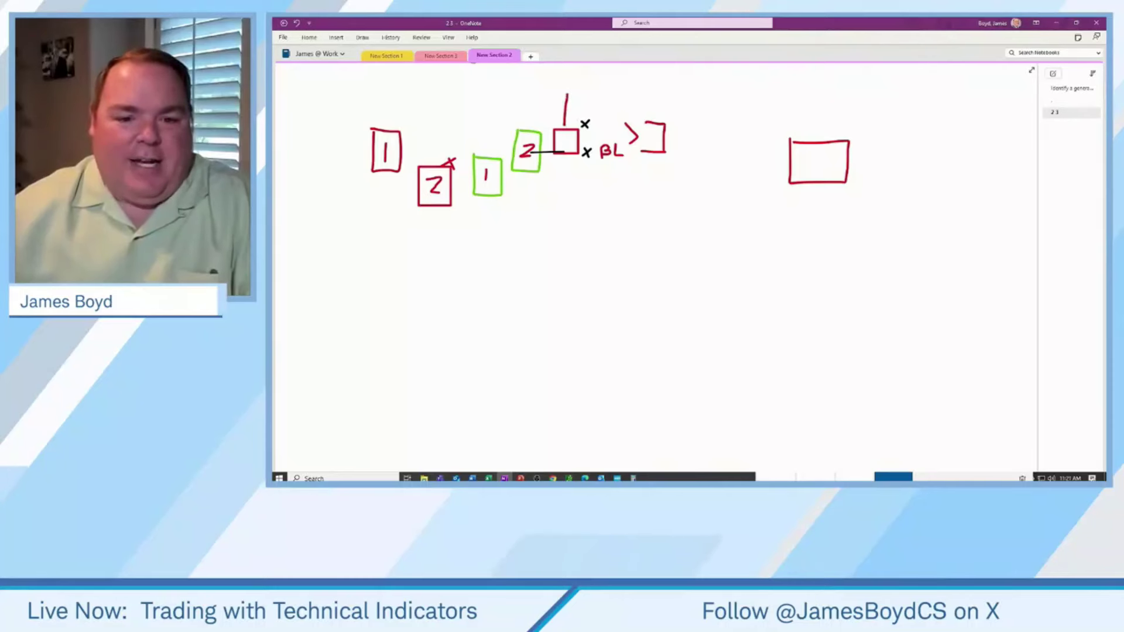
pyautogui.moveTo(566, 127); pyautogui.dragTo(575, 117)
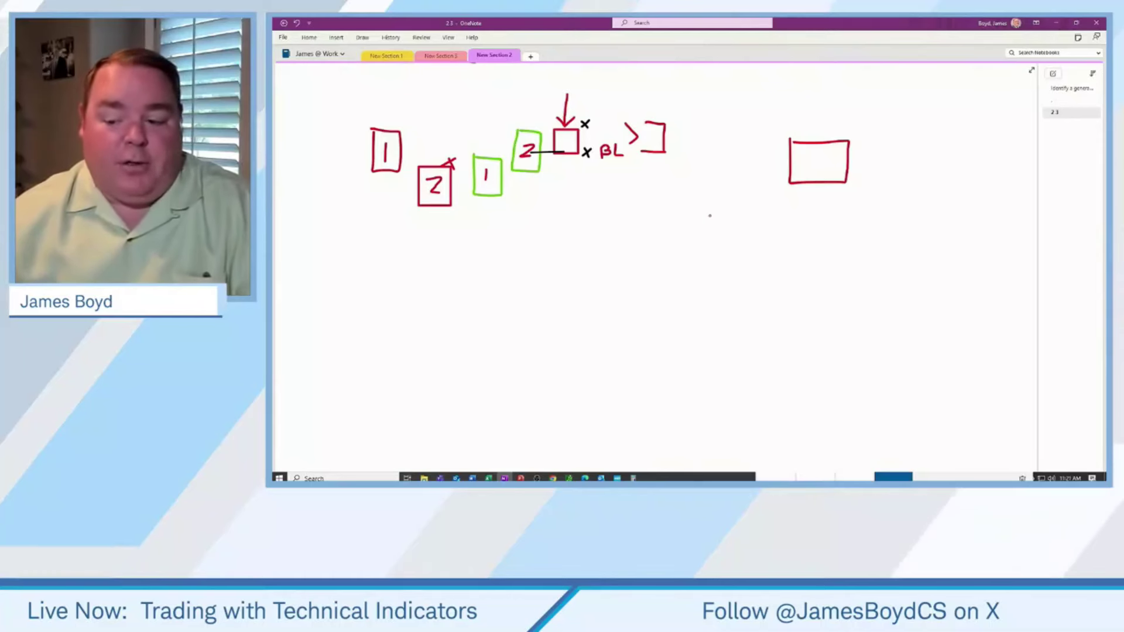
# Step: Switch to thinkorswim's Trade page and create a custom IBM stock buy order with a stop from the ask price
pyautogui.press('alt')
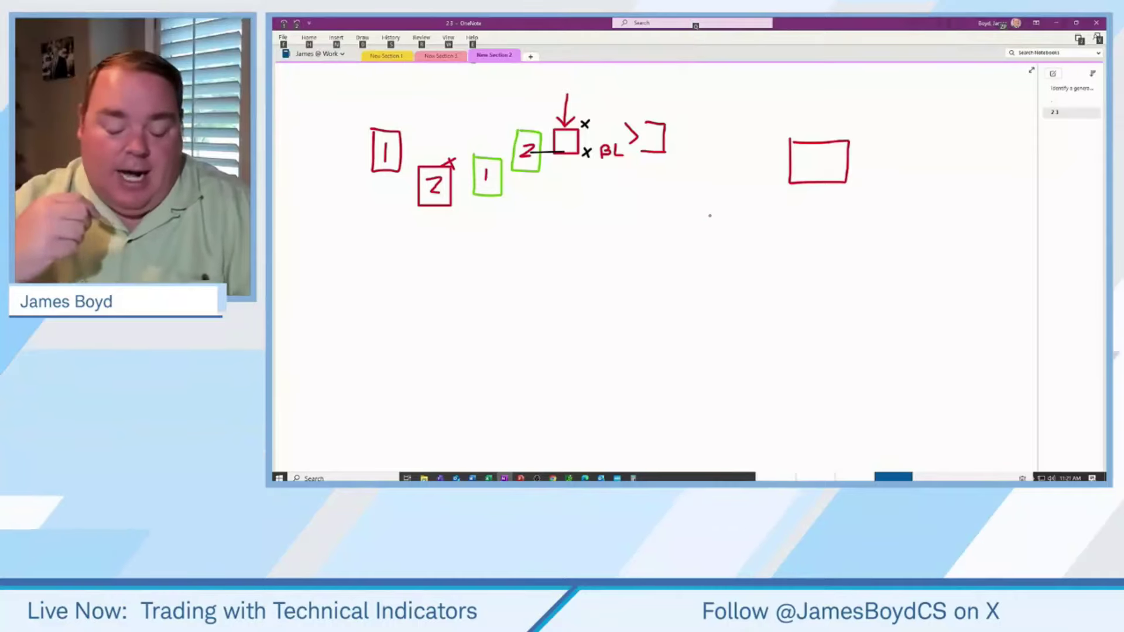
pyautogui.hotkey('alt', 'Tab')
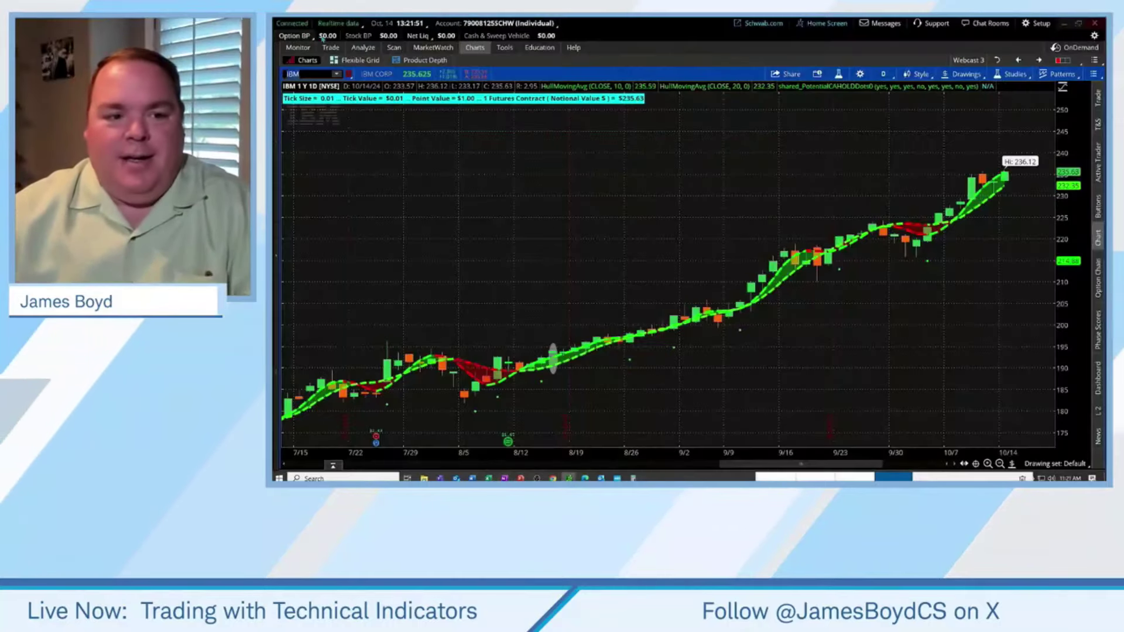
pyautogui.click(330, 47)
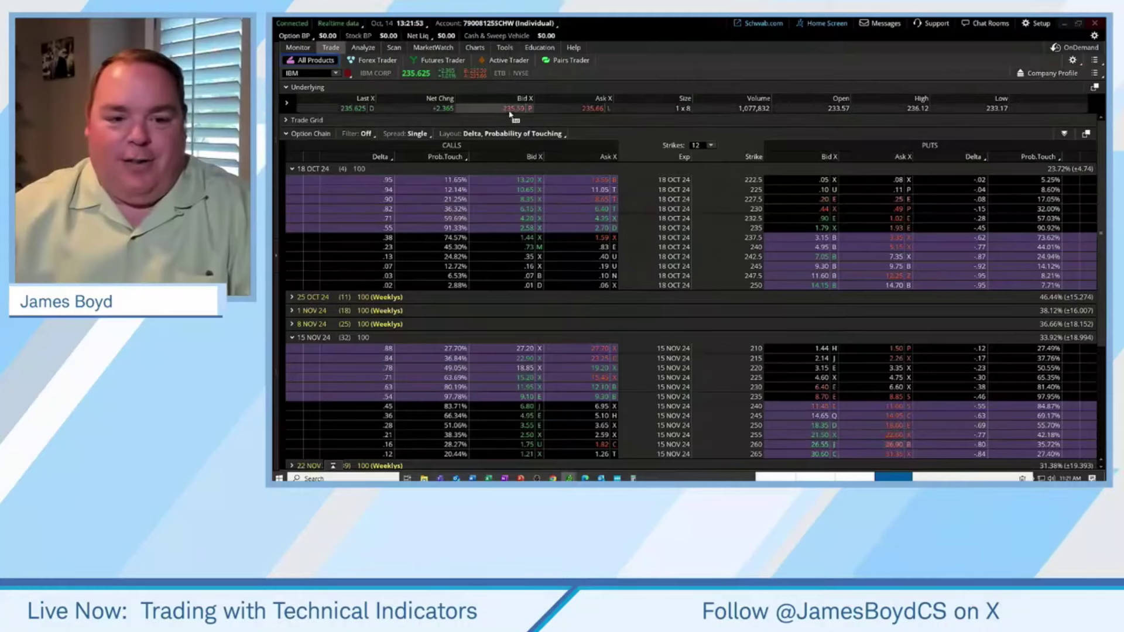
pyautogui.rightClick(582, 111)
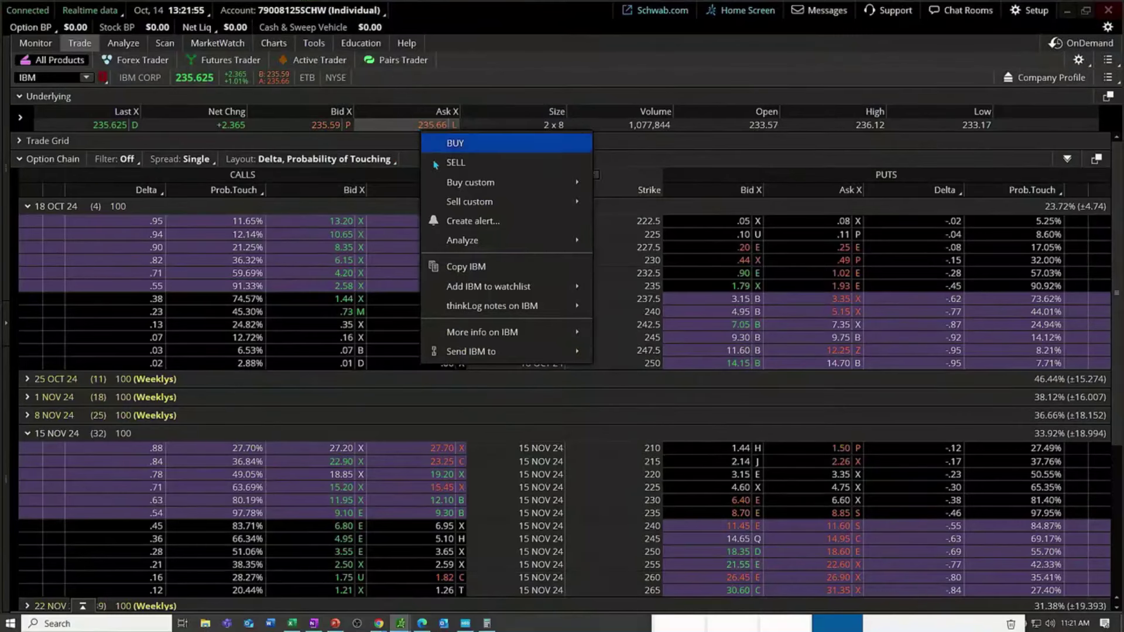
pyautogui.moveTo(603, 152)
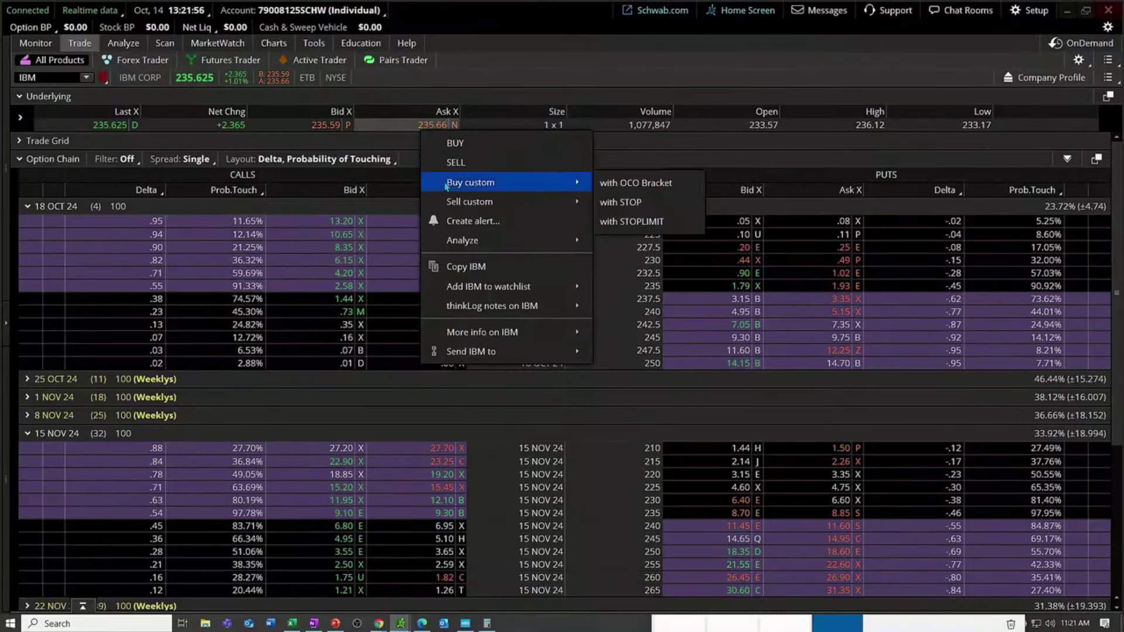
pyautogui.click(616, 202)
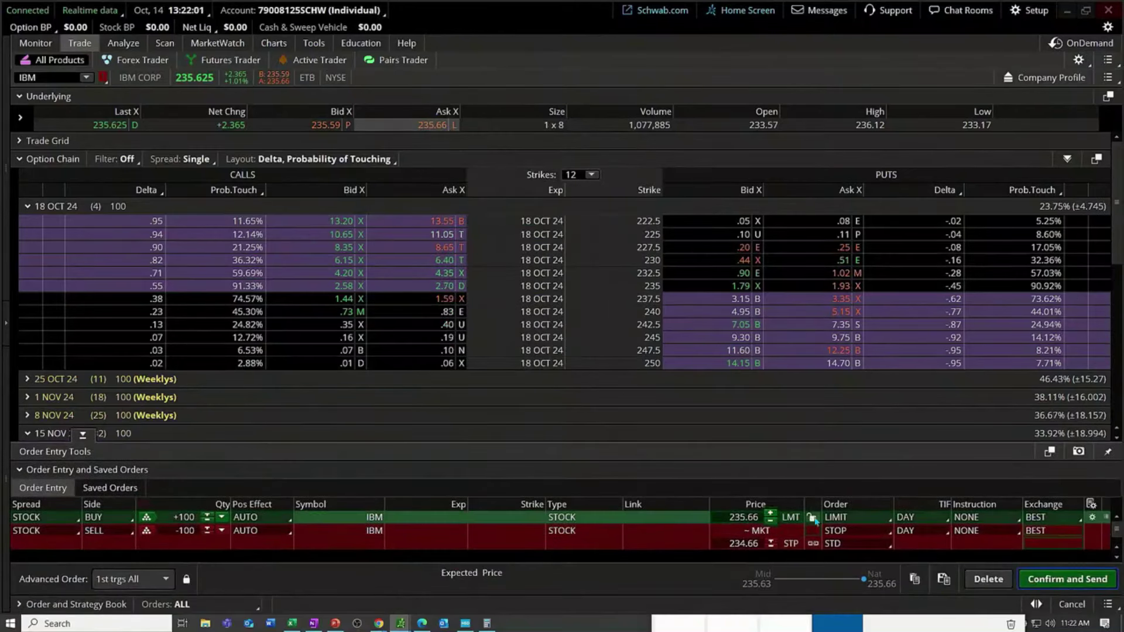
# Step: Set the IBM buy order's type to MARKET and its time in force to GTC
pyautogui.click(836, 518)
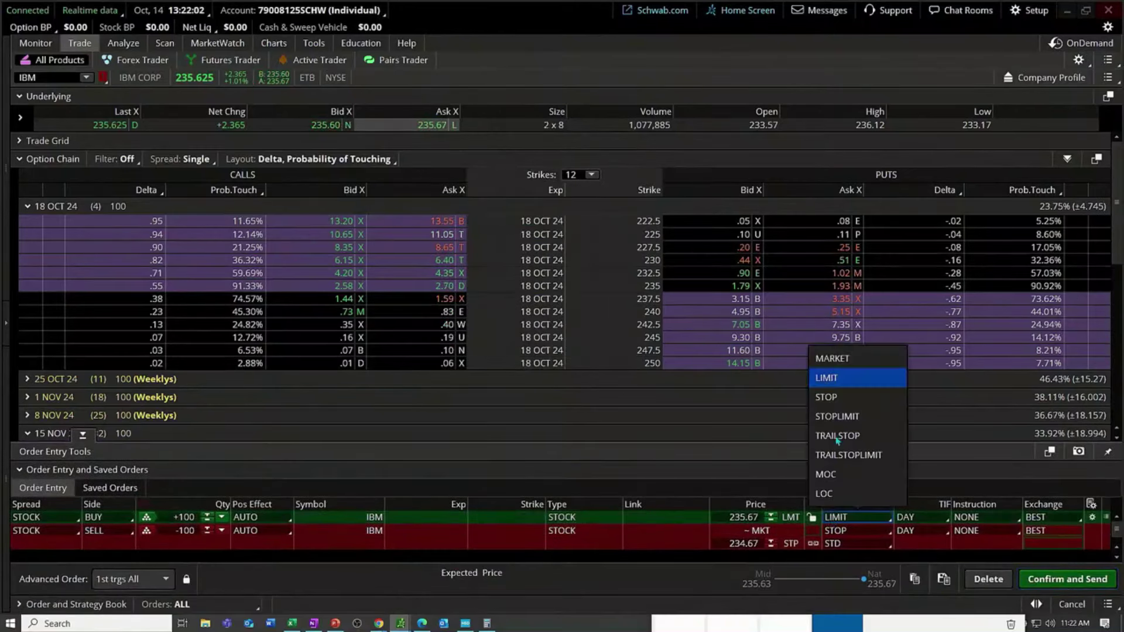
pyautogui.click(837, 356)
pyautogui.click(905, 518)
pyautogui.click(908, 416)
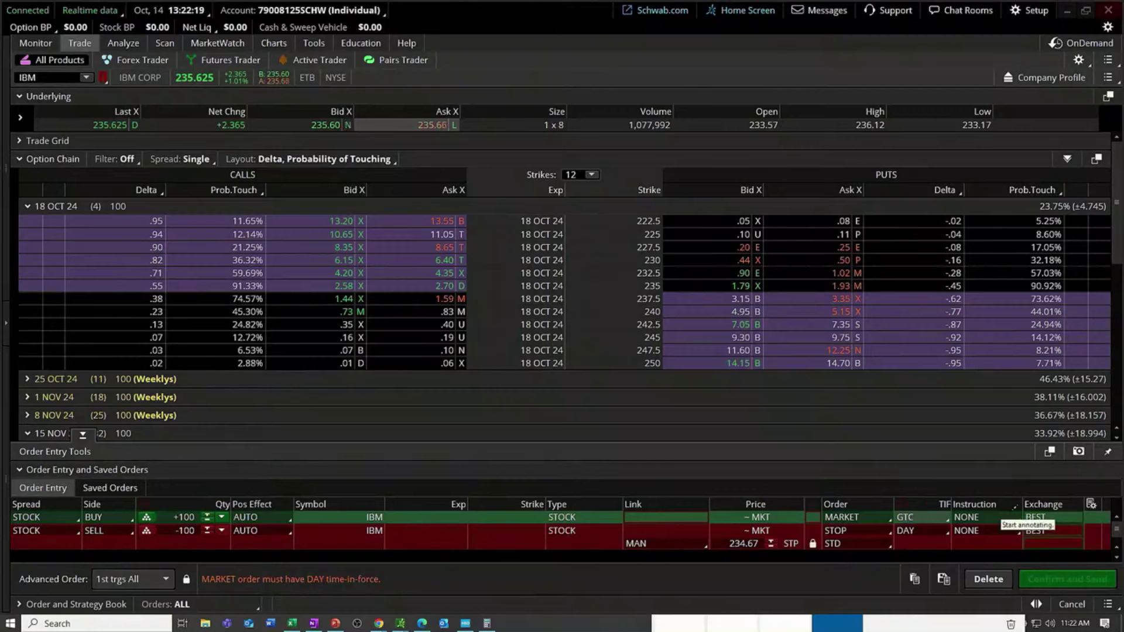
# Step: Annotate the buy order's MARKET, GTC and settings cells in yellow and underline the 18 OCT 24 calls at the 240 and 245 strikes
pyautogui.click(1100, 522)
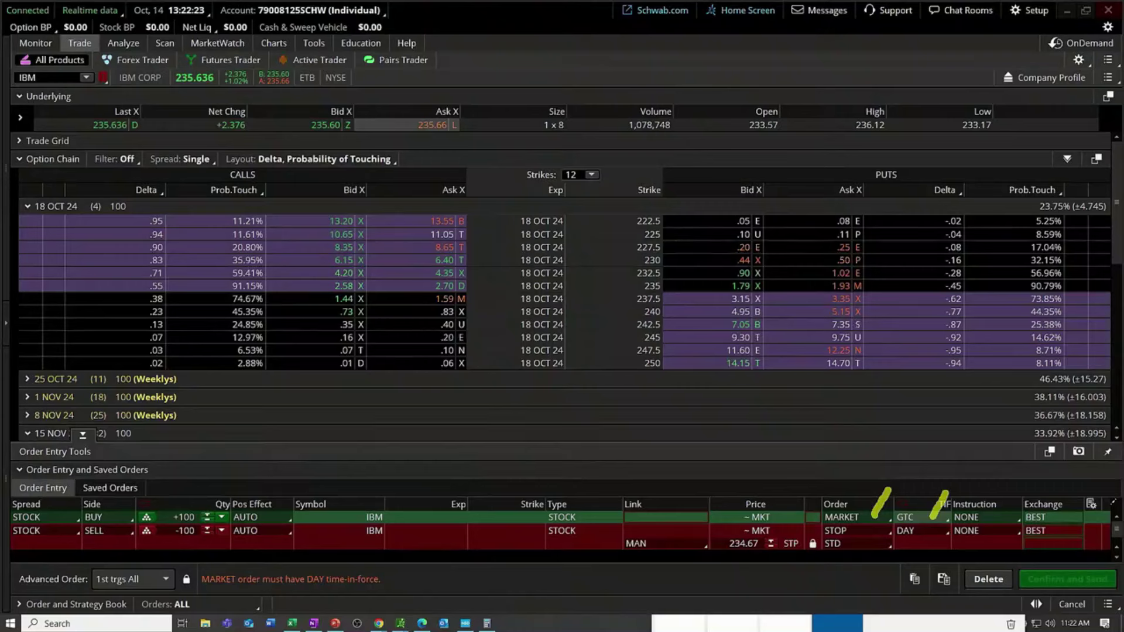
pyautogui.moveTo(1087, 507); pyautogui.dragTo(1111, 519)
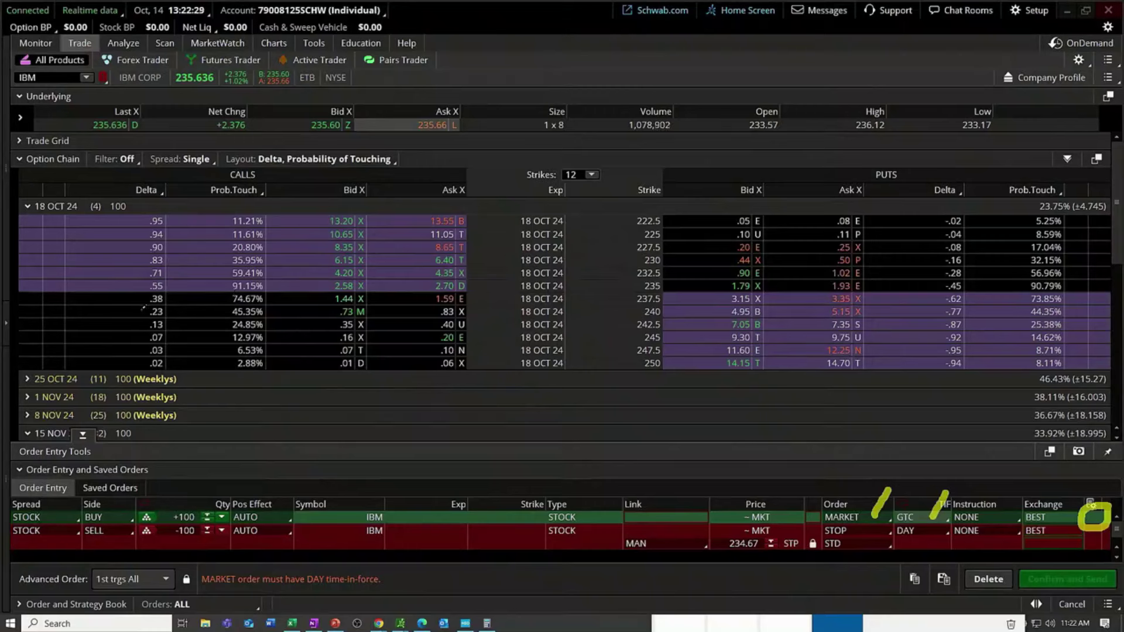
pyautogui.moveTo(137, 312); pyautogui.dragTo(191, 312)
pyautogui.moveTo(341, 308); pyautogui.dragTo(406, 309)
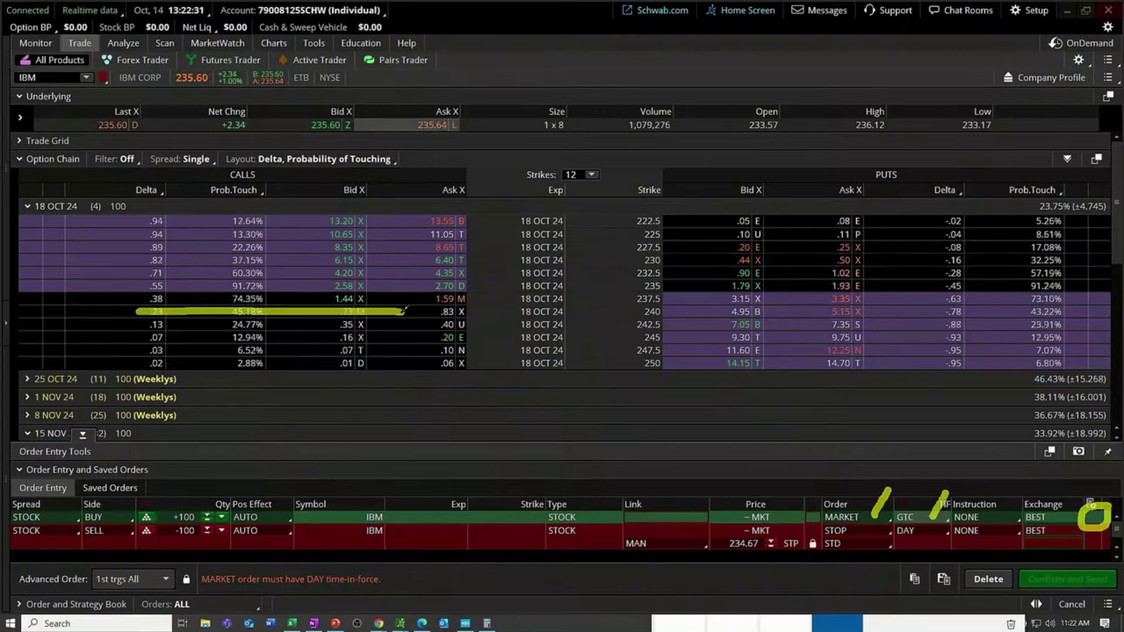
pyautogui.moveTo(132, 344); pyautogui.dragTo(329, 342)
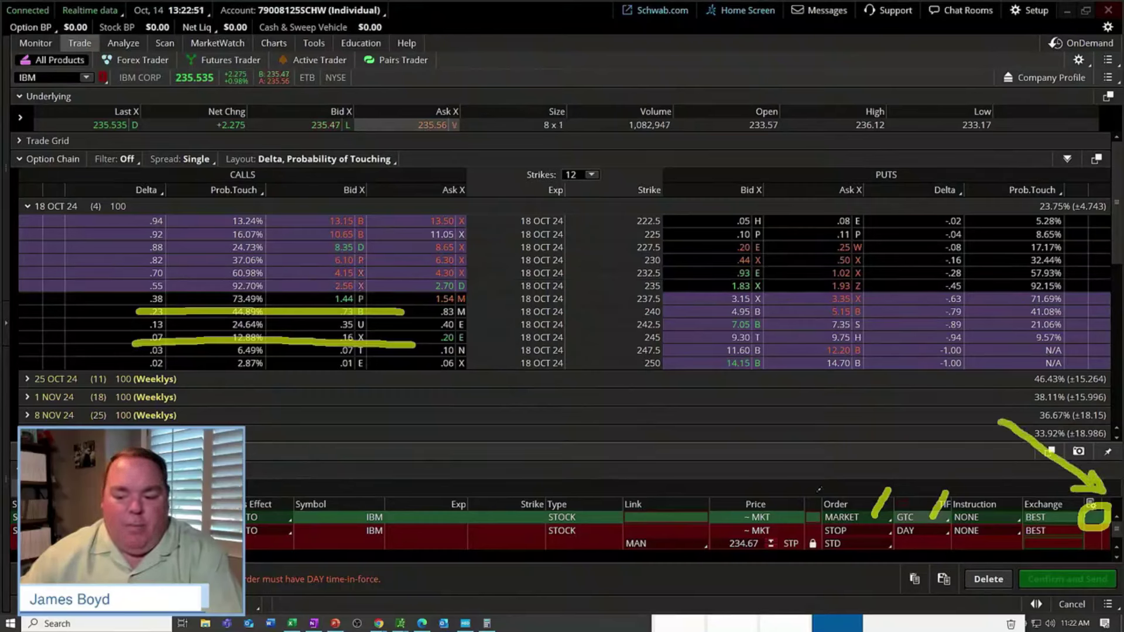
# Step: Add more yellow marks around the buy order and beside the 230, 240 and 245 strike calls, and clear all annotations
pyautogui.moveTo(931, 492)
pyautogui.mouseDown()
pyautogui.moveTo(917, 515)
pyautogui.moveTo(929, 510)
pyautogui.mouseUp()
pyautogui.moveTo(1021, 459); pyautogui.dragTo(1076, 491)
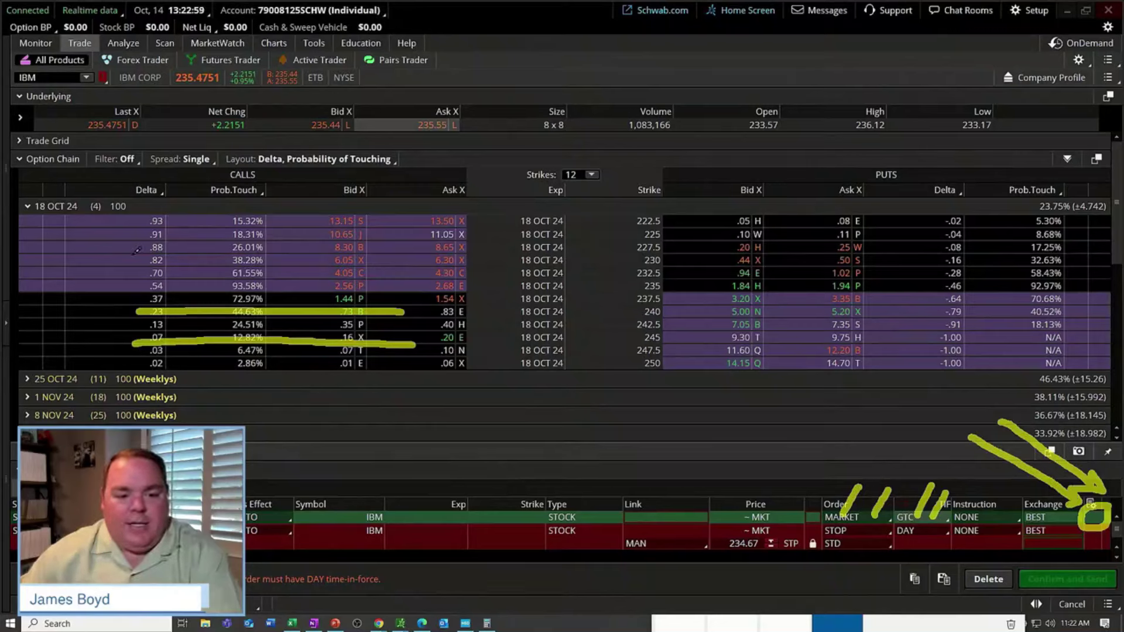
pyautogui.moveTo(115, 264); pyautogui.dragTo(250, 264)
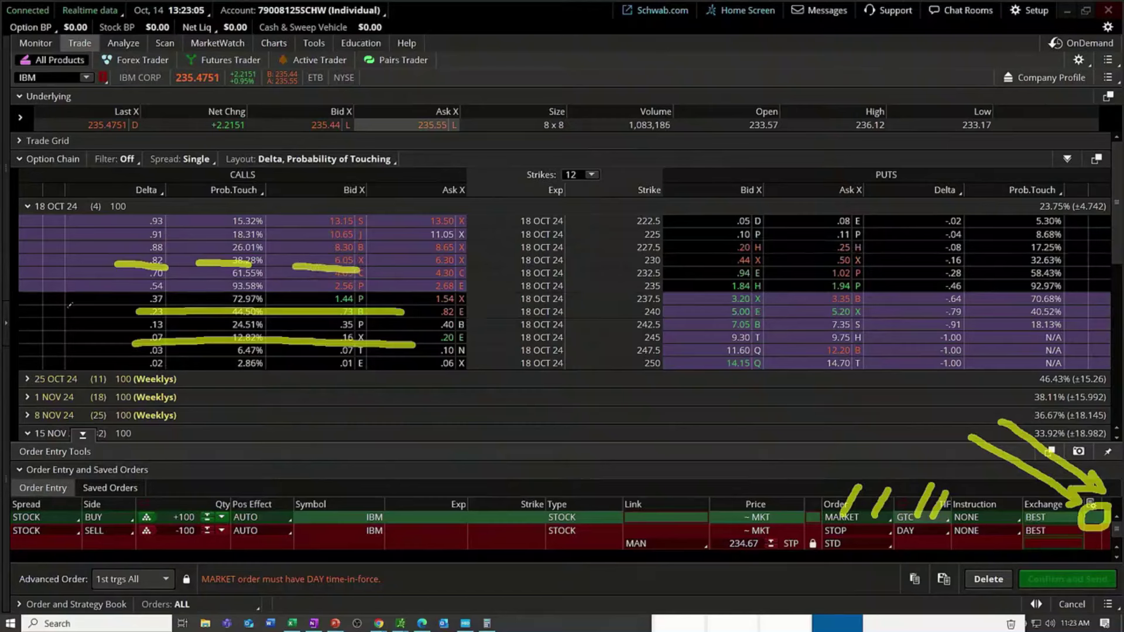
pyautogui.moveTo(84, 311); pyautogui.dragTo(103, 311)
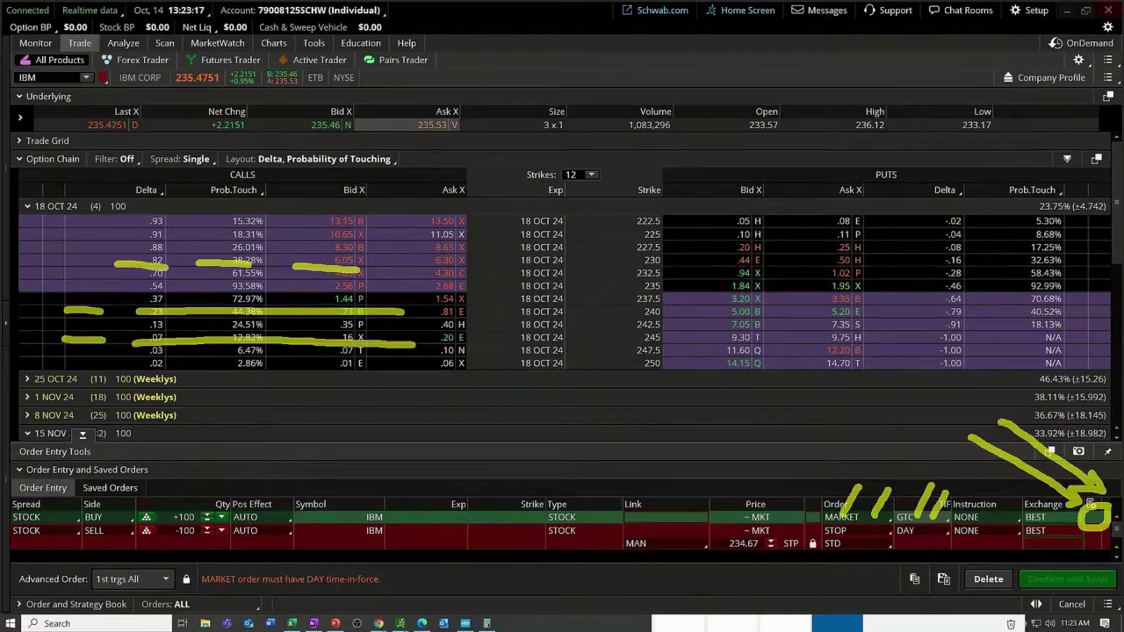
pyautogui.press('Escape')
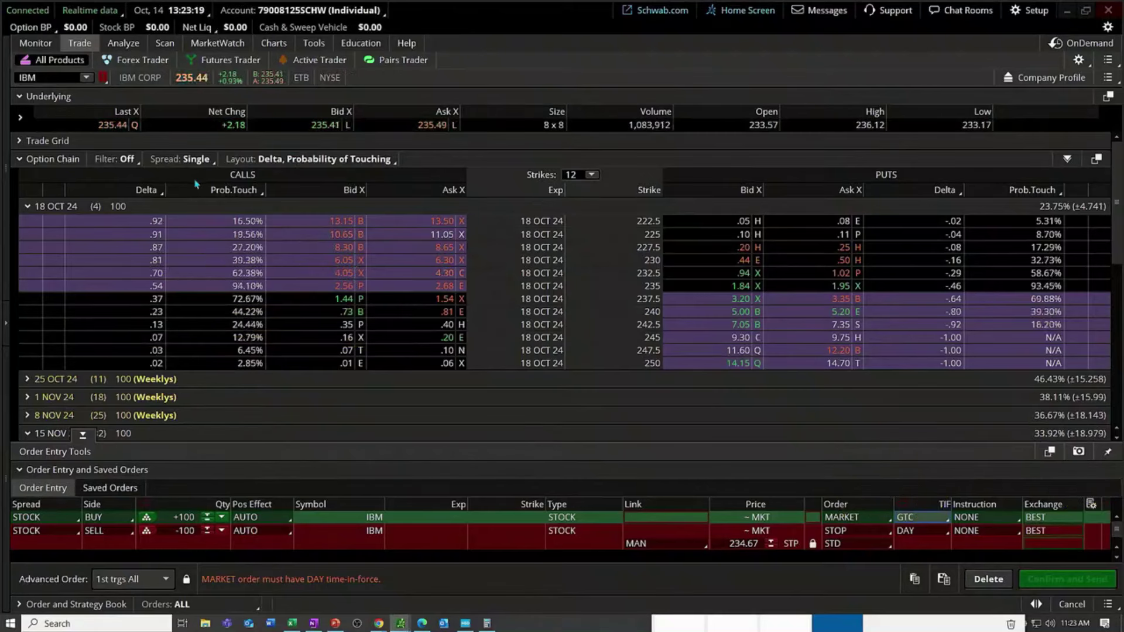
# Step: Review the Dow Jones watchlist quotes and return to the IBM daily chart
pyautogui.moveTo(240, 50)
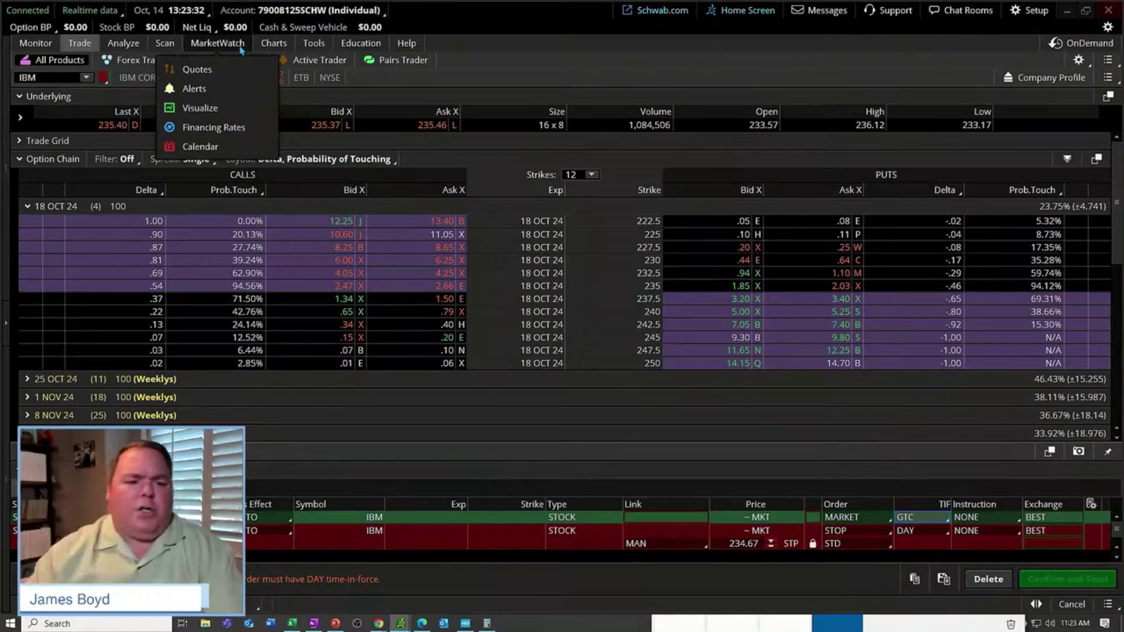
pyautogui.click(237, 46)
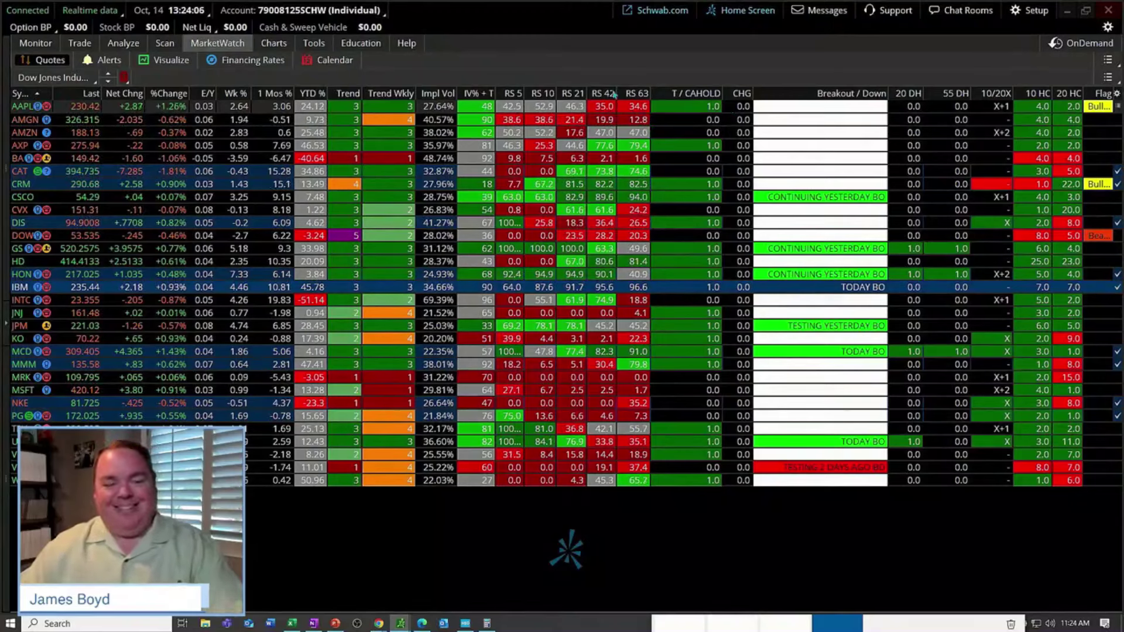
pyautogui.click(274, 43)
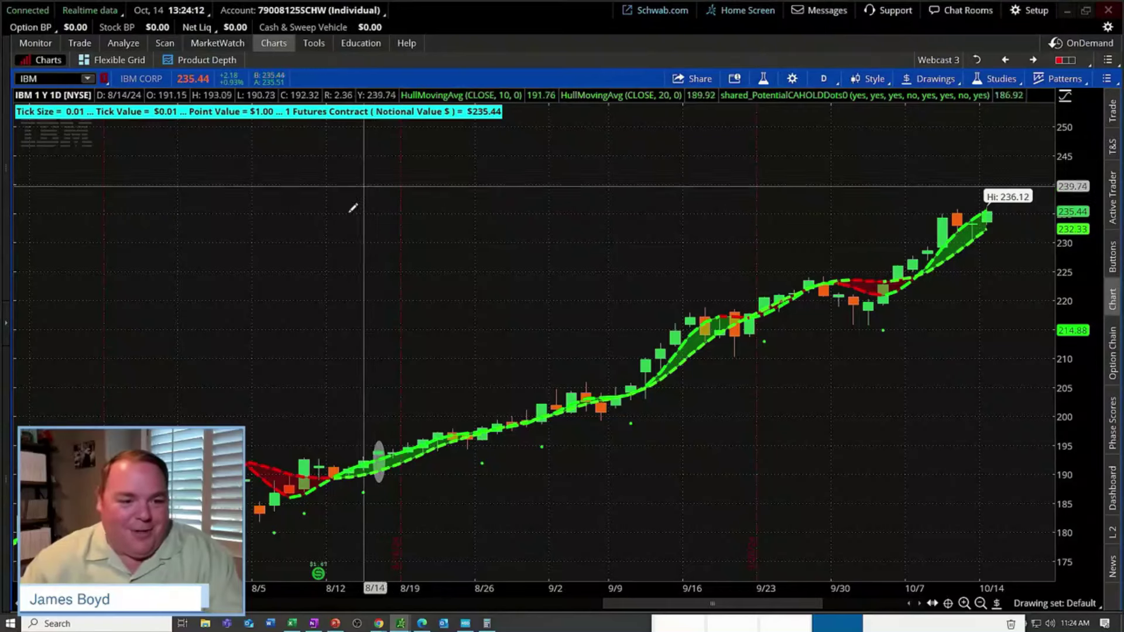
pyautogui.hotkey('alt', 'Tab')
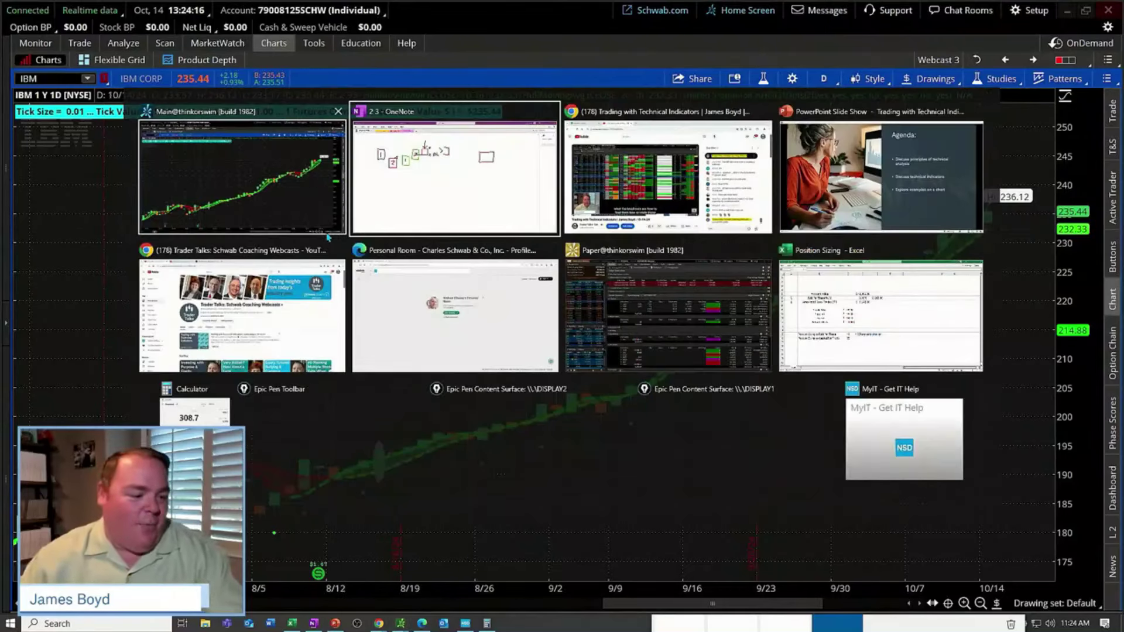
pyautogui.click(288, 188)
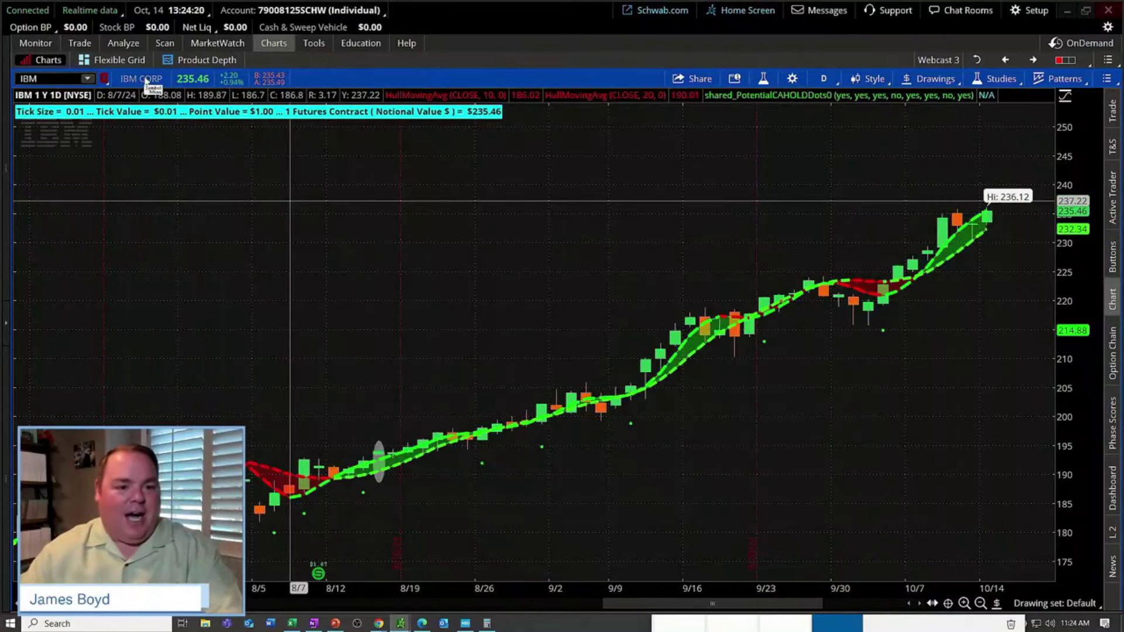
pyautogui.click(214, 45)
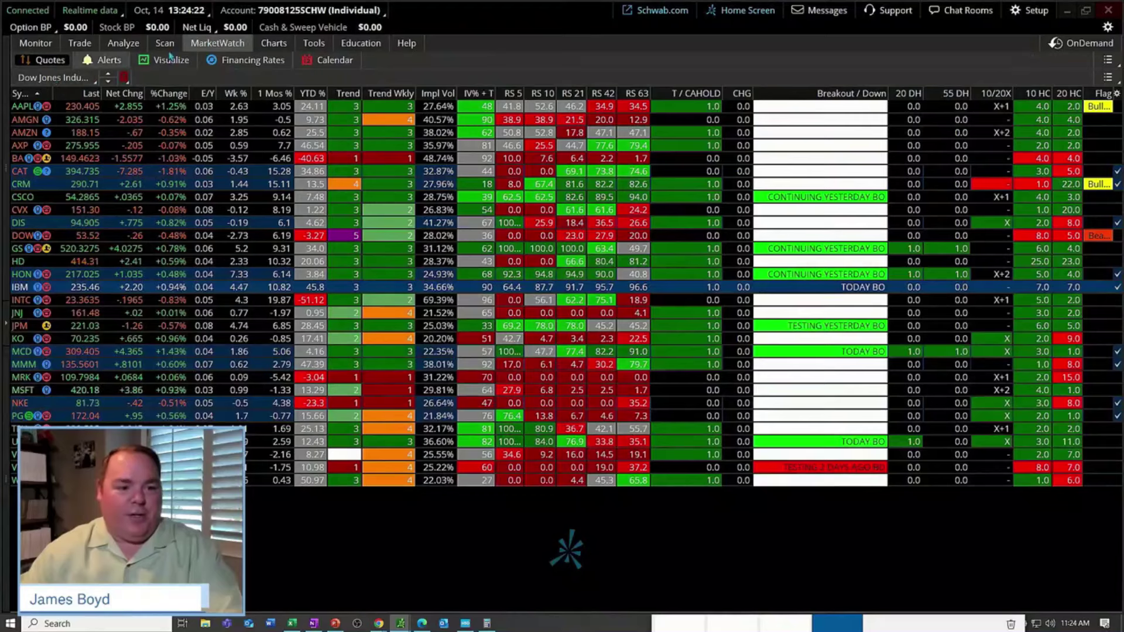
pyautogui.click(76, 45)
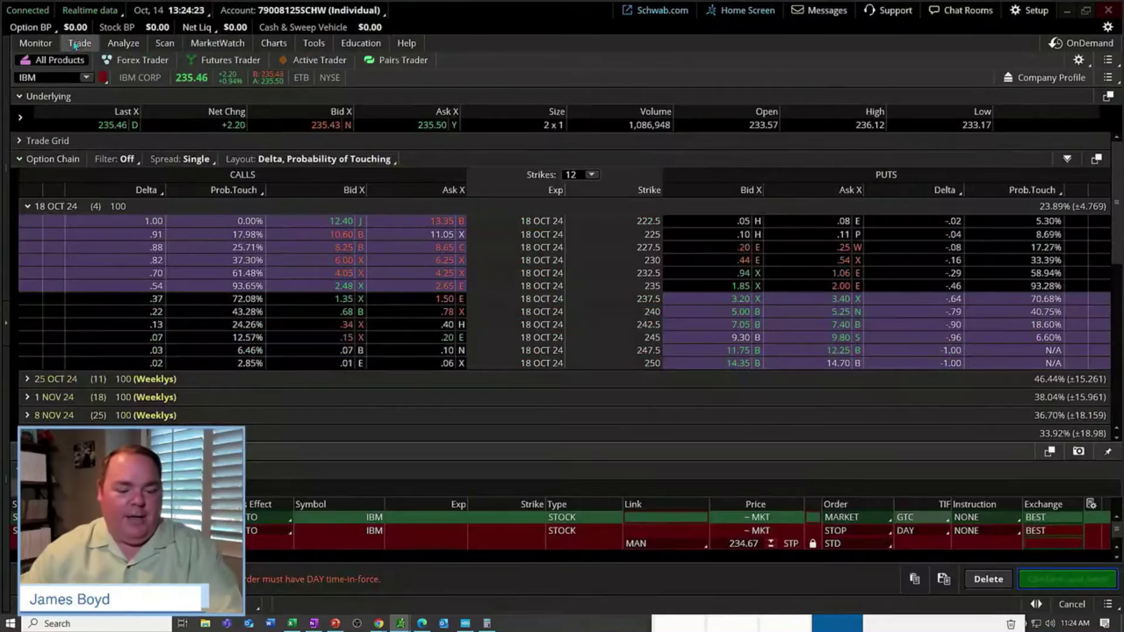
pyautogui.click(51, 76)
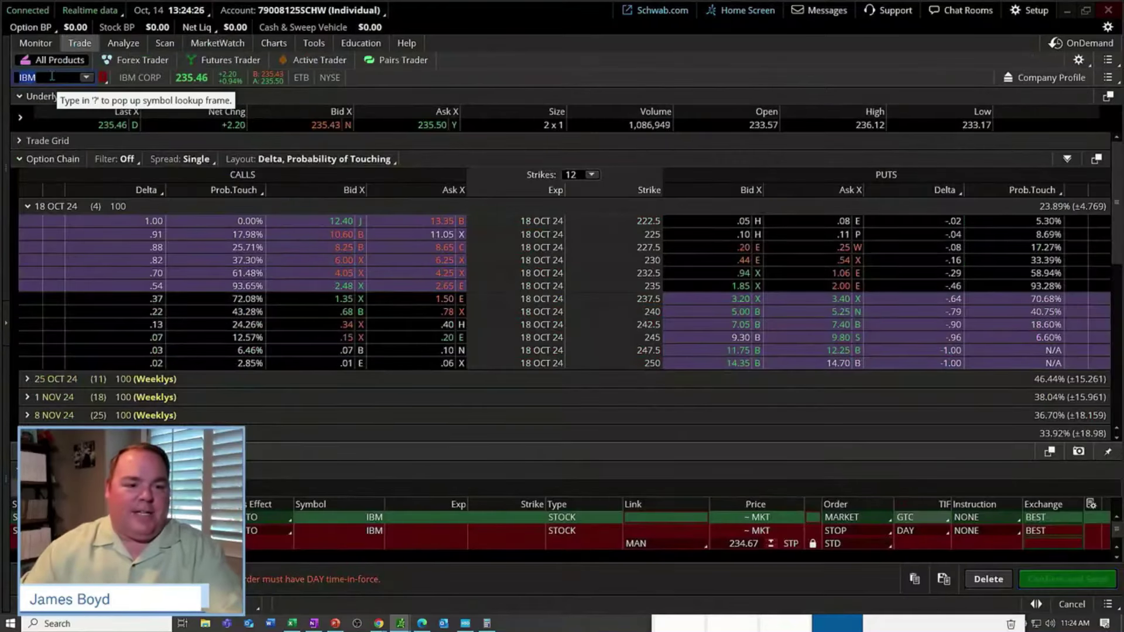
# Step: Chart UNH and examine its upcoming earnings marker and the daily candles from September onward
pyautogui.click(274, 43)
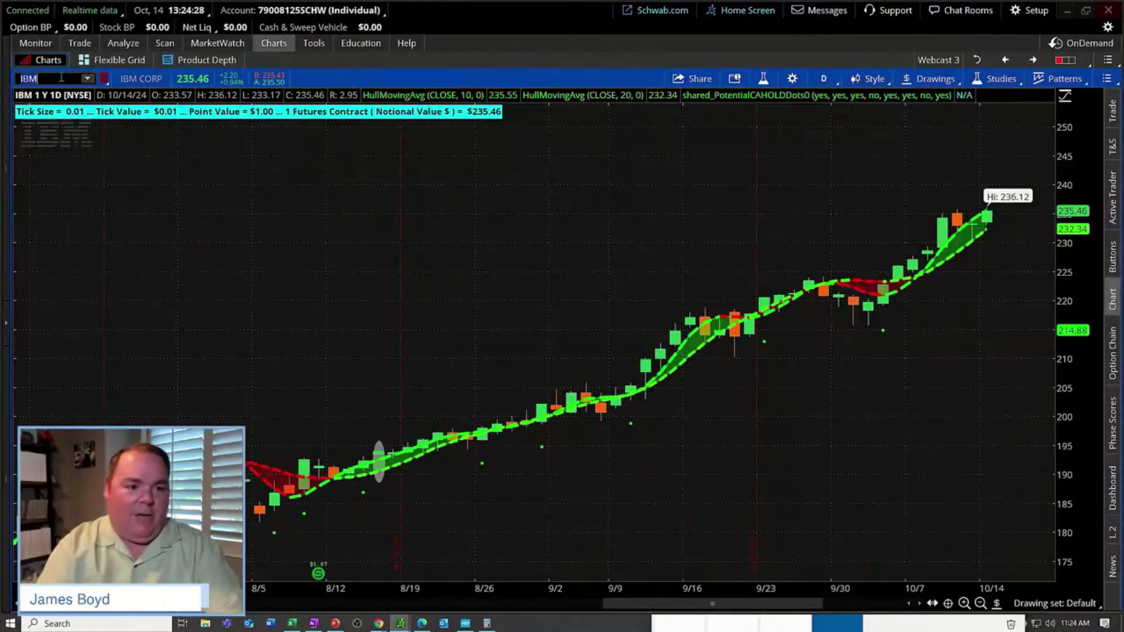
pyautogui.write('UNH')
pyautogui.press('Return')
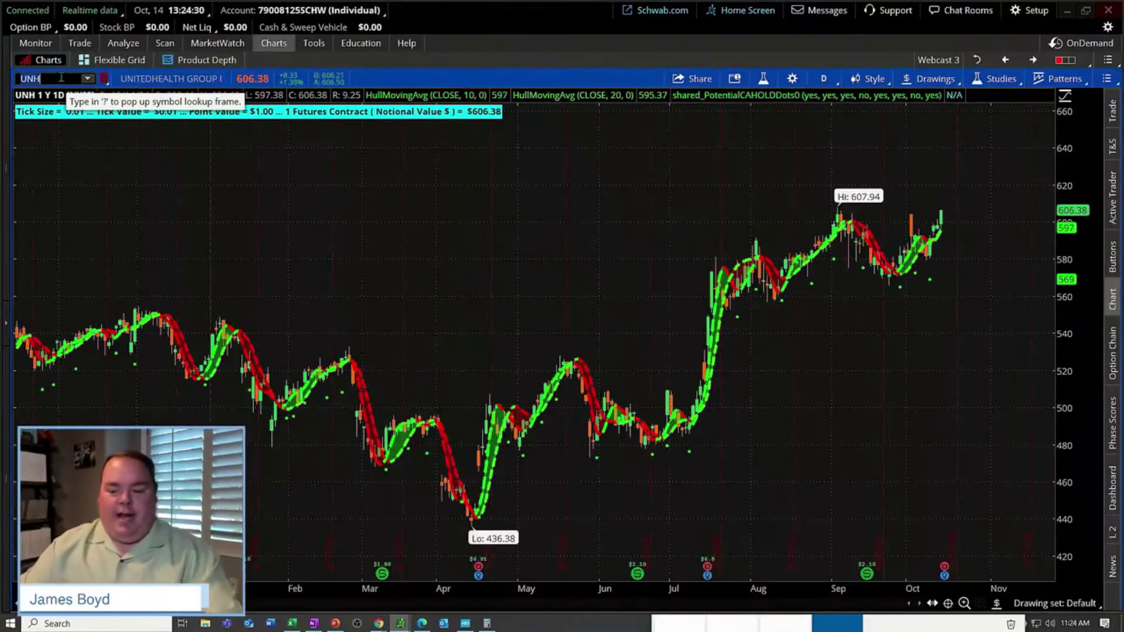
pyautogui.scroll(3, 949, 459)
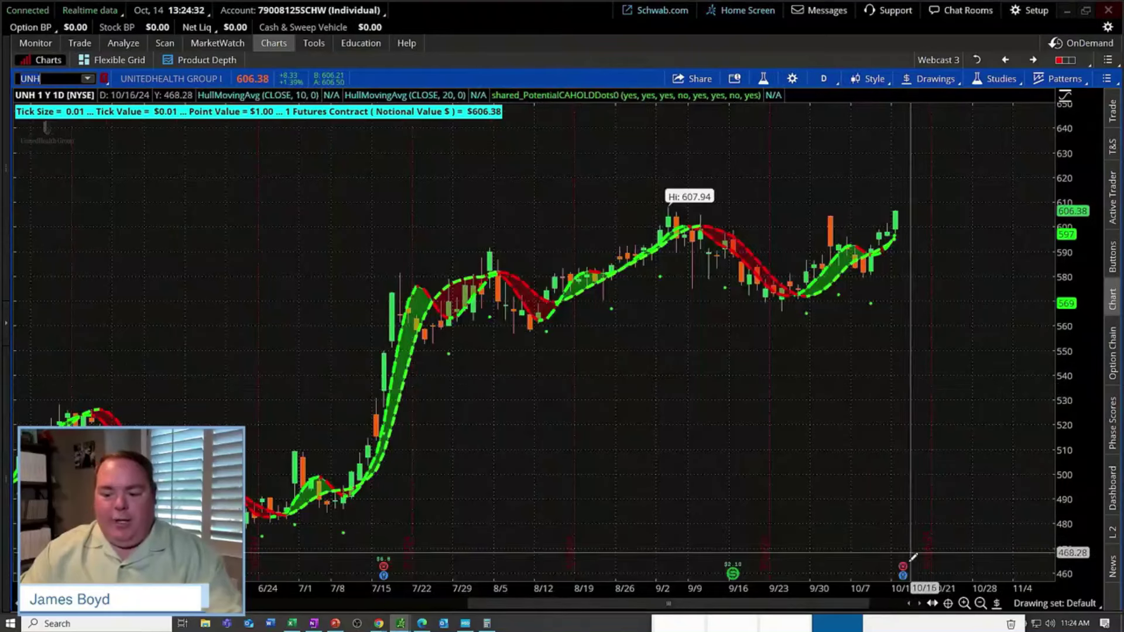
pyautogui.moveTo(906, 566)
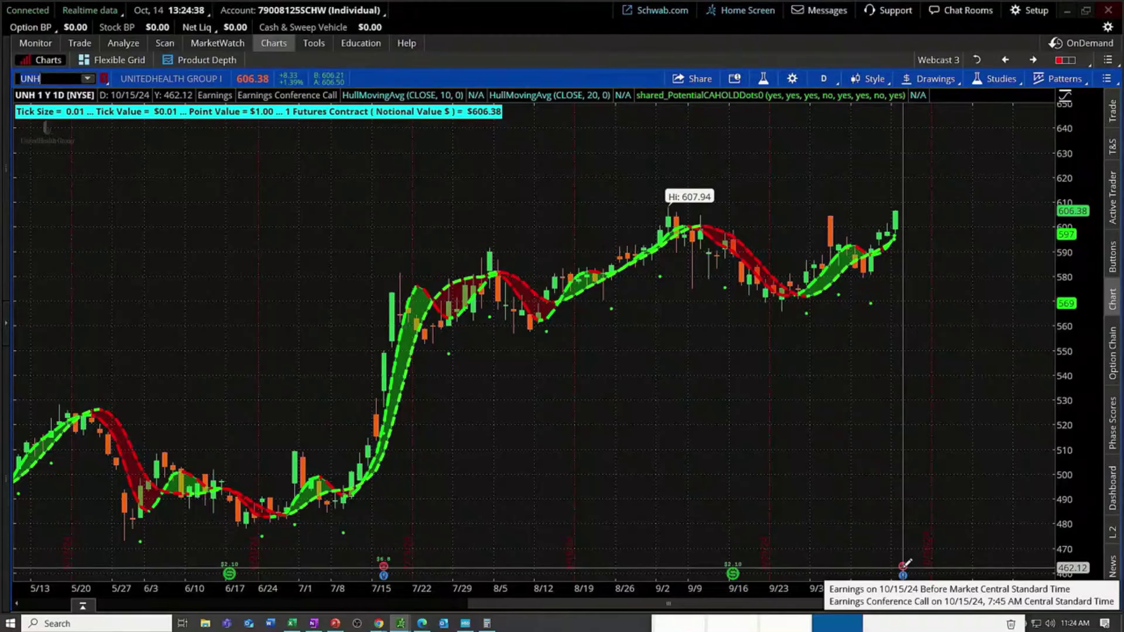
pyautogui.moveTo(943, 436); pyautogui.dragTo(638, 421)
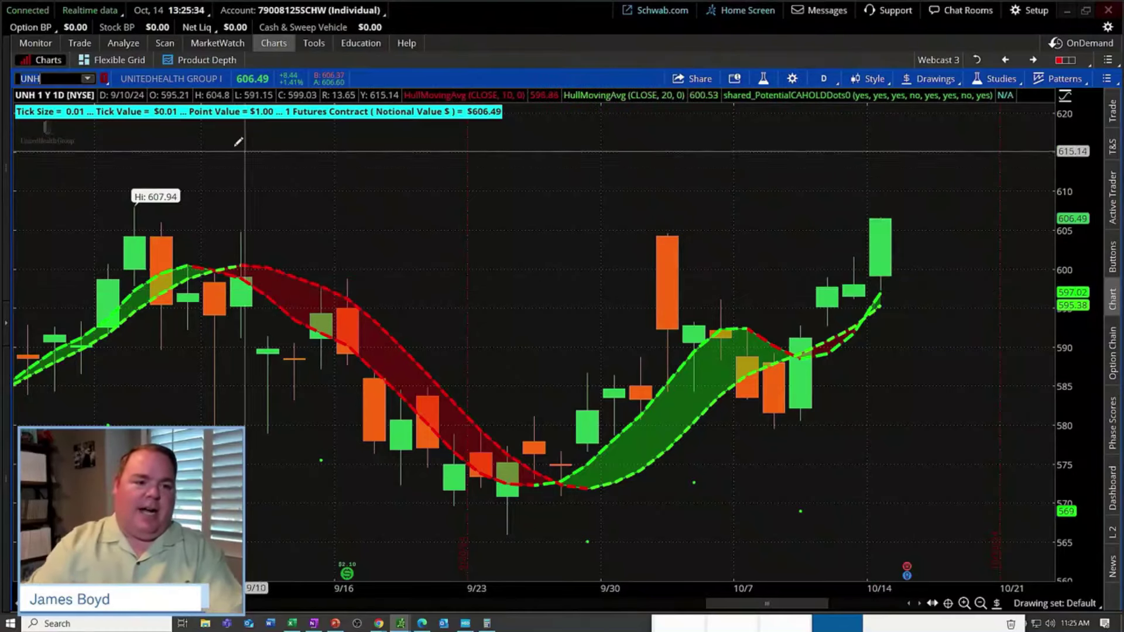
# Step: Chart MCD, examine its recent daily candles up close, and restore the full one-year view
pyautogui.press('BackSpace')
pyautogui.press('BackSpace')
pyautogui.press('BackSpace')
pyautogui.write('MCD')
pyautogui.press('Return')
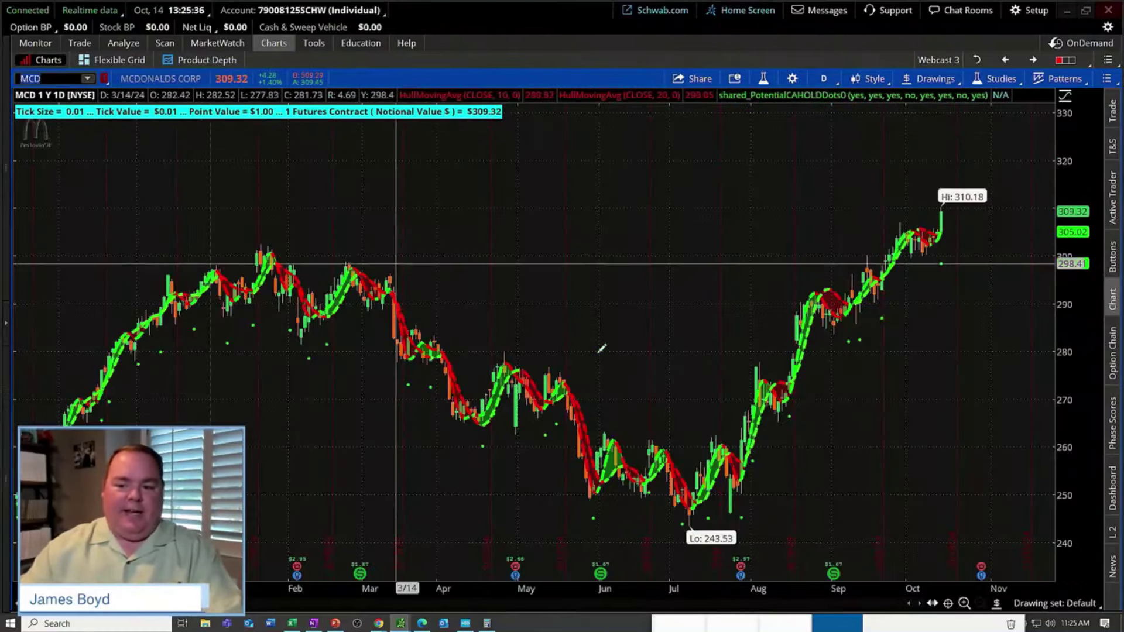
pyautogui.moveTo(728, 363); pyautogui.dragTo(984, 407)
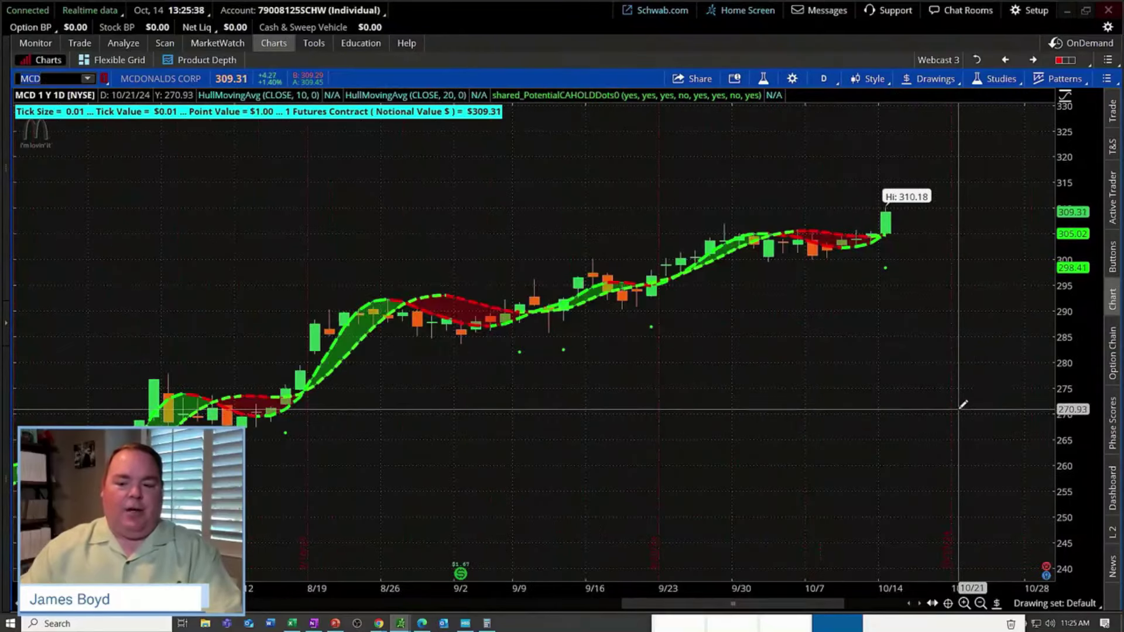
pyautogui.click(981, 609)
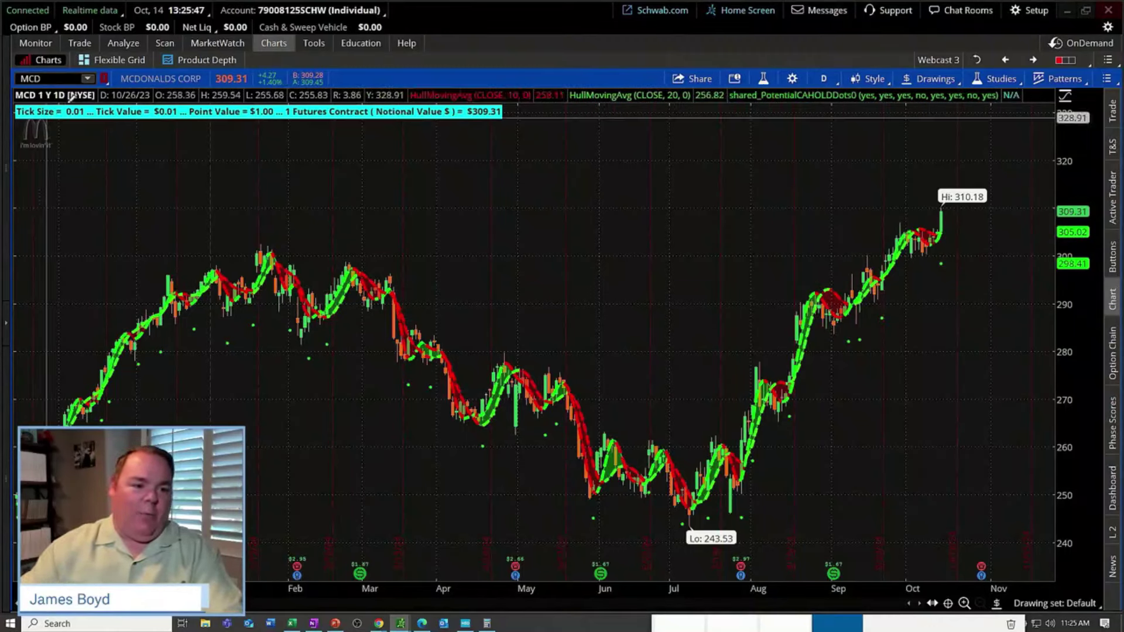
# Step: Chart V and examine its daily candles from late July onward
pyautogui.click(66, 79)
pyautogui.write('V')
pyautogui.press('Return')
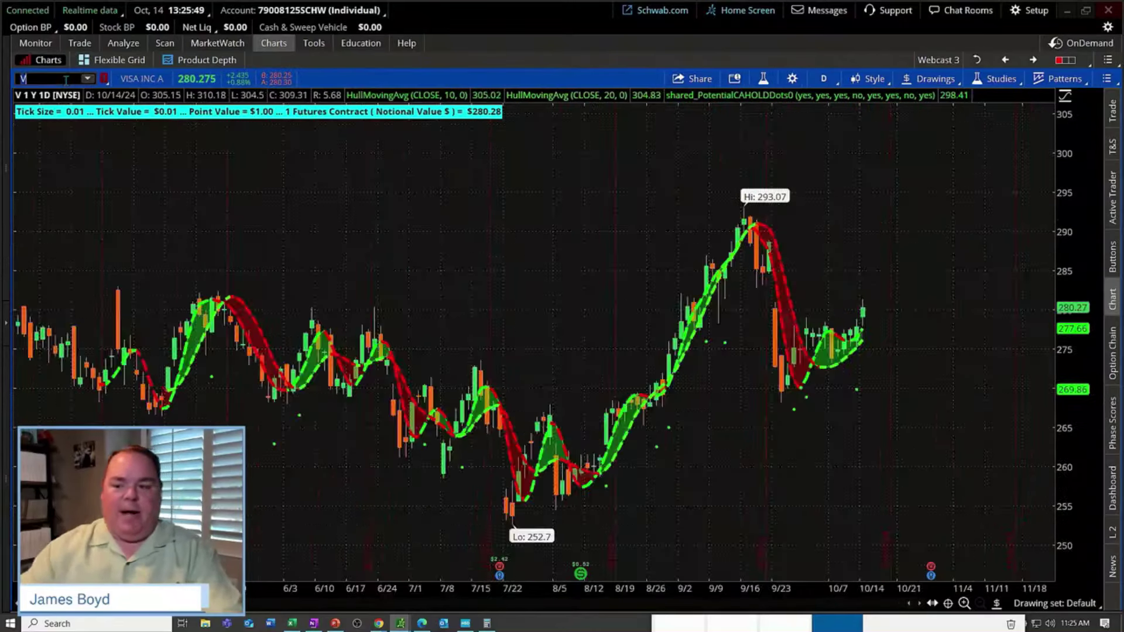
pyautogui.moveTo(666, 347)
pyautogui.mouseDown()
pyautogui.moveTo(1029, 357)
pyautogui.moveTo(1007, 363)
pyautogui.mouseUp()
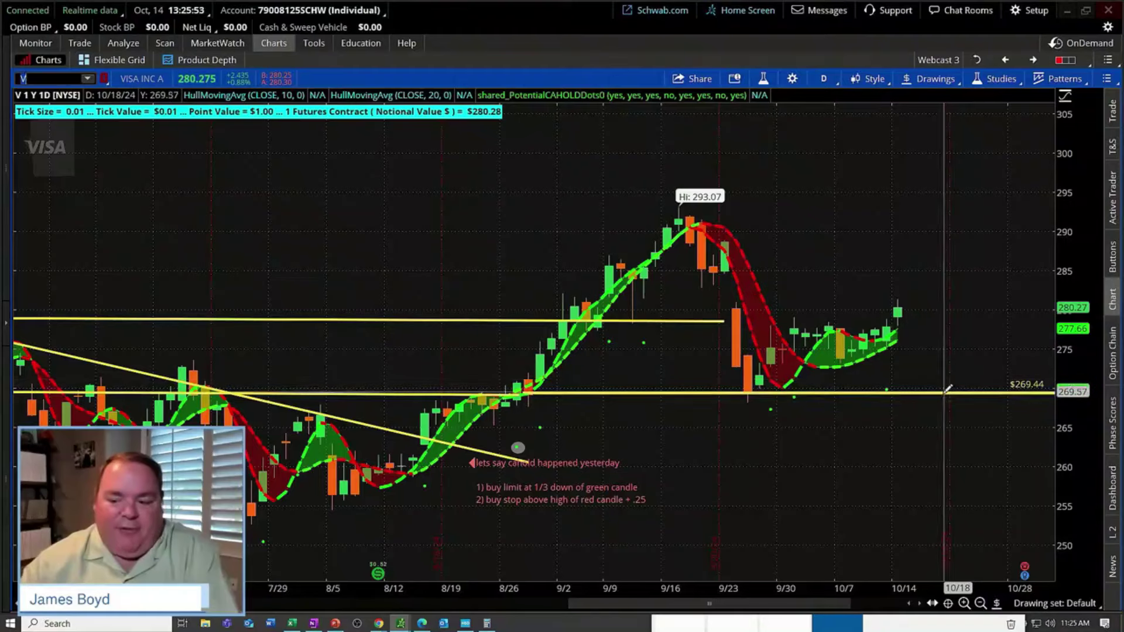
# Step: Chart MA and place a horizontal price level at $500.7 across the mid-September peak
pyautogui.write('MA')
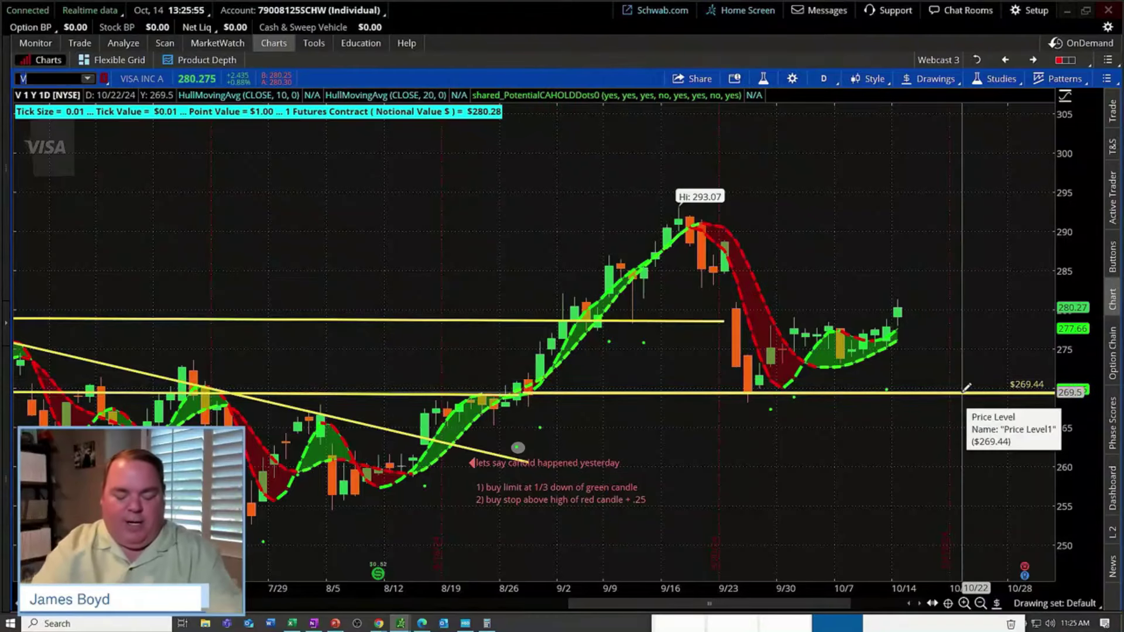
pyautogui.press('Return')
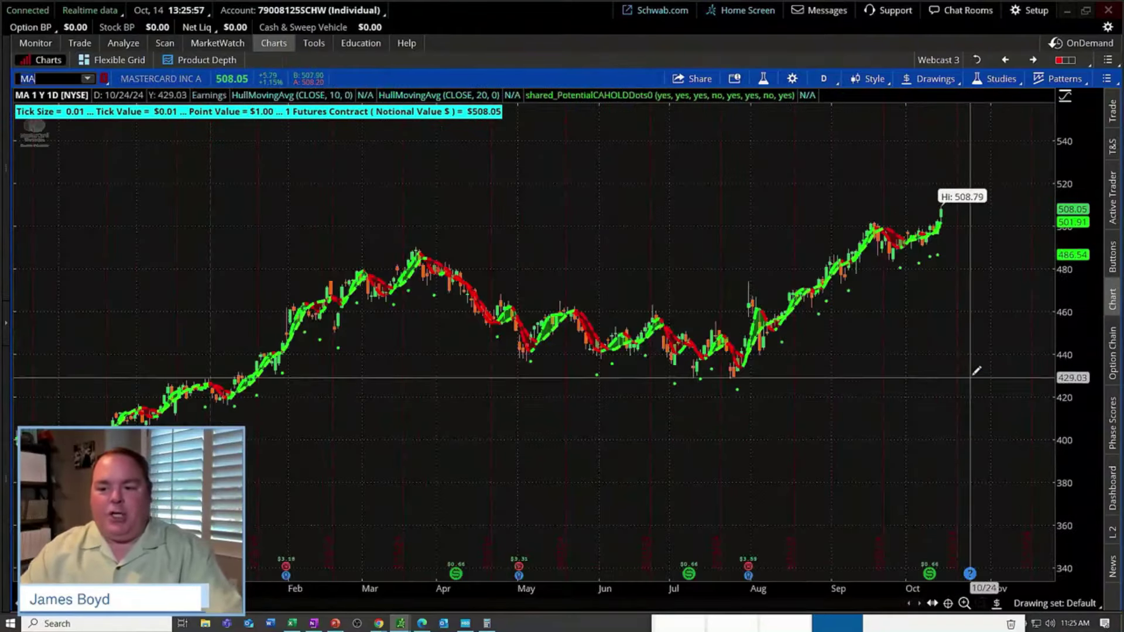
pyautogui.moveTo(974, 373); pyautogui.dragTo(697, 378)
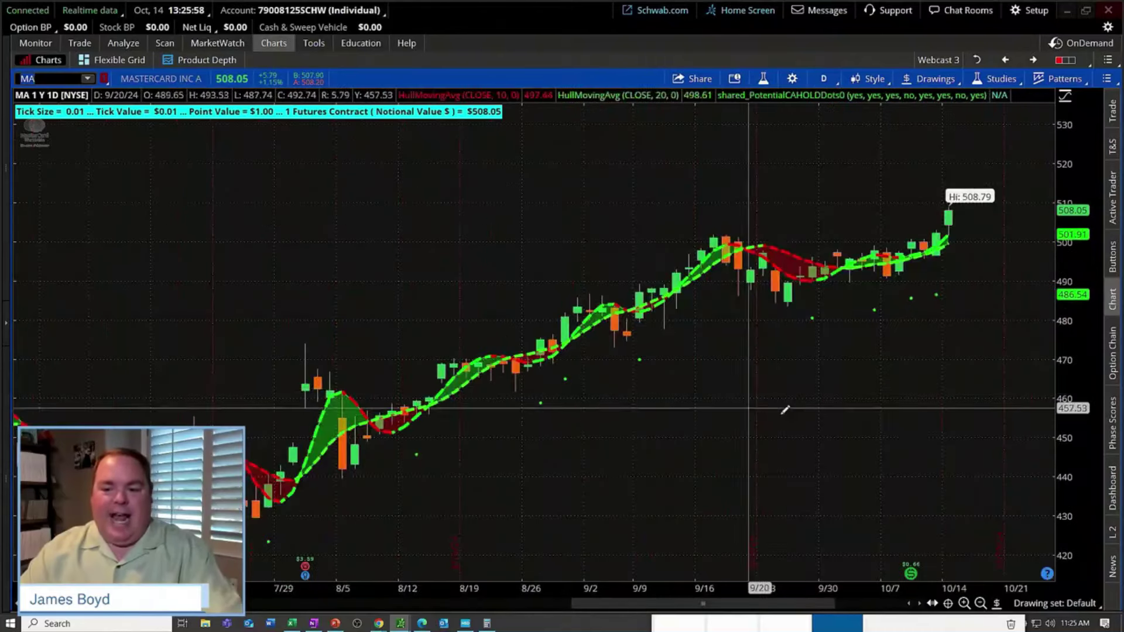
pyautogui.click(715, 237)
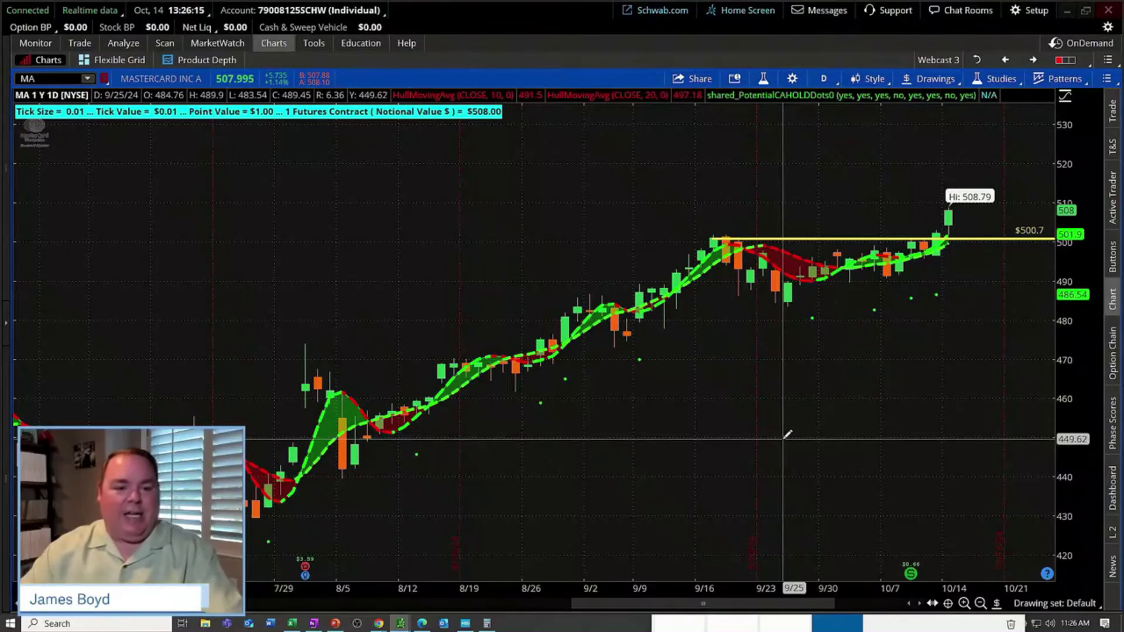
pyautogui.moveTo(673, 353); pyautogui.dragTo(965, 348)
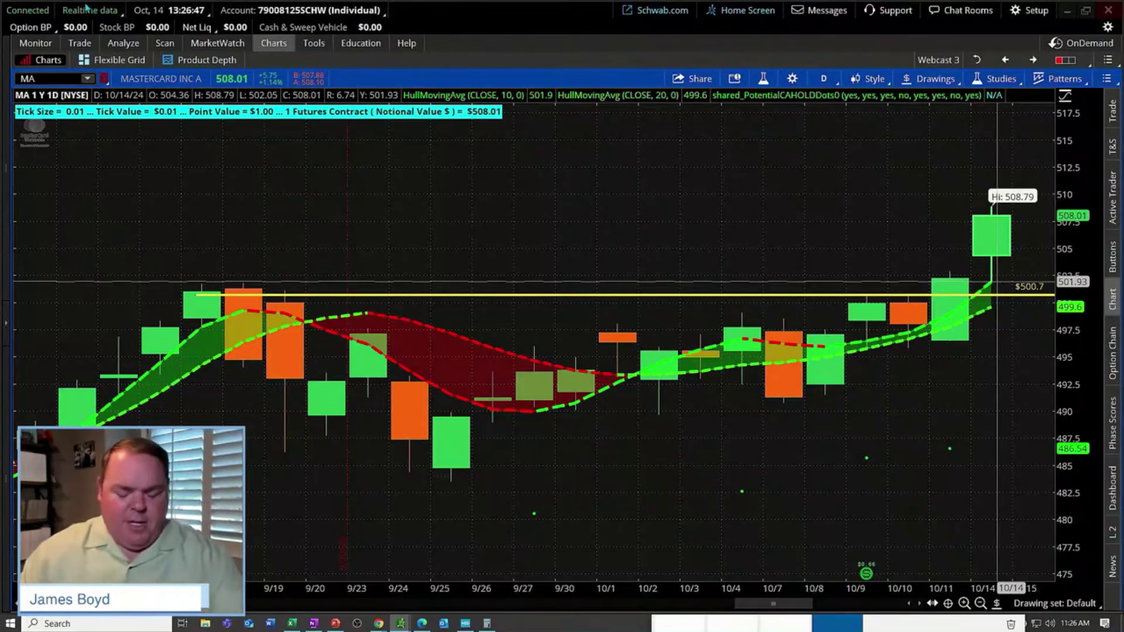
# Step: Switch the chart back to V and examine its price action since summer
pyautogui.write('V')
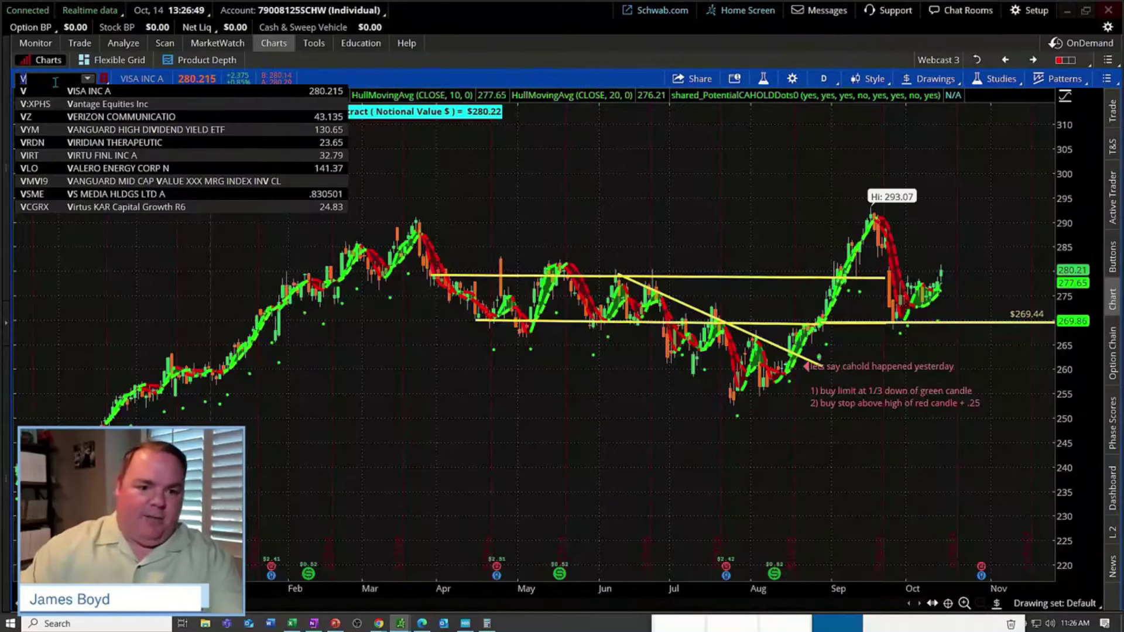
pyautogui.press('Return')
pyautogui.scroll(3, 960, 480)
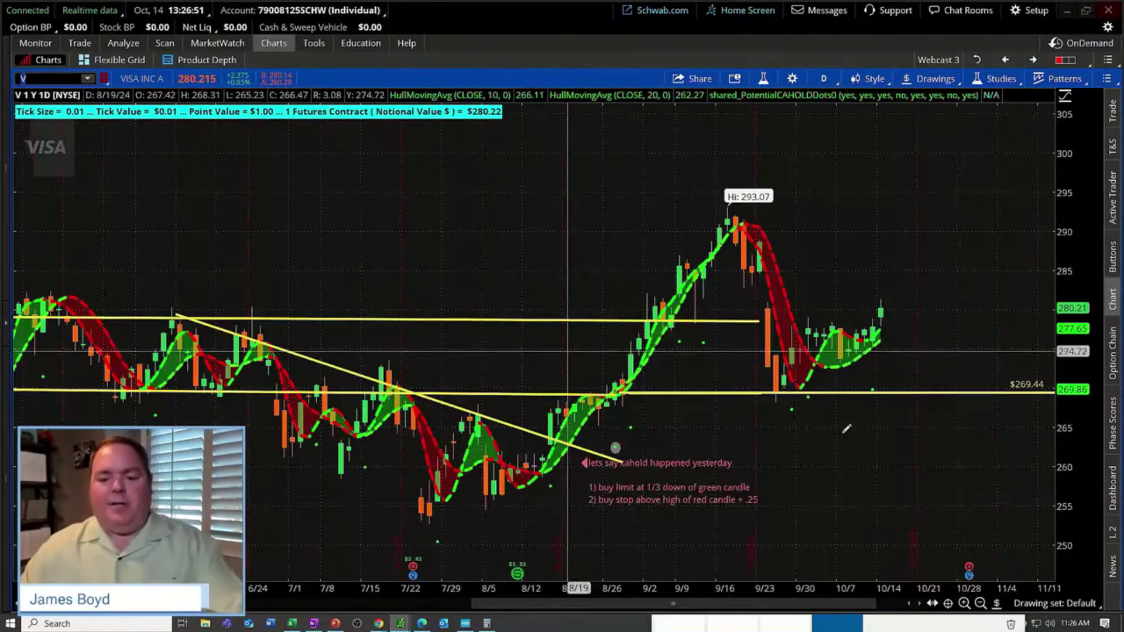
# Step: Extend the upper yellow resistance trendline on the V chart to the right
pyautogui.rightClick(427, 319)
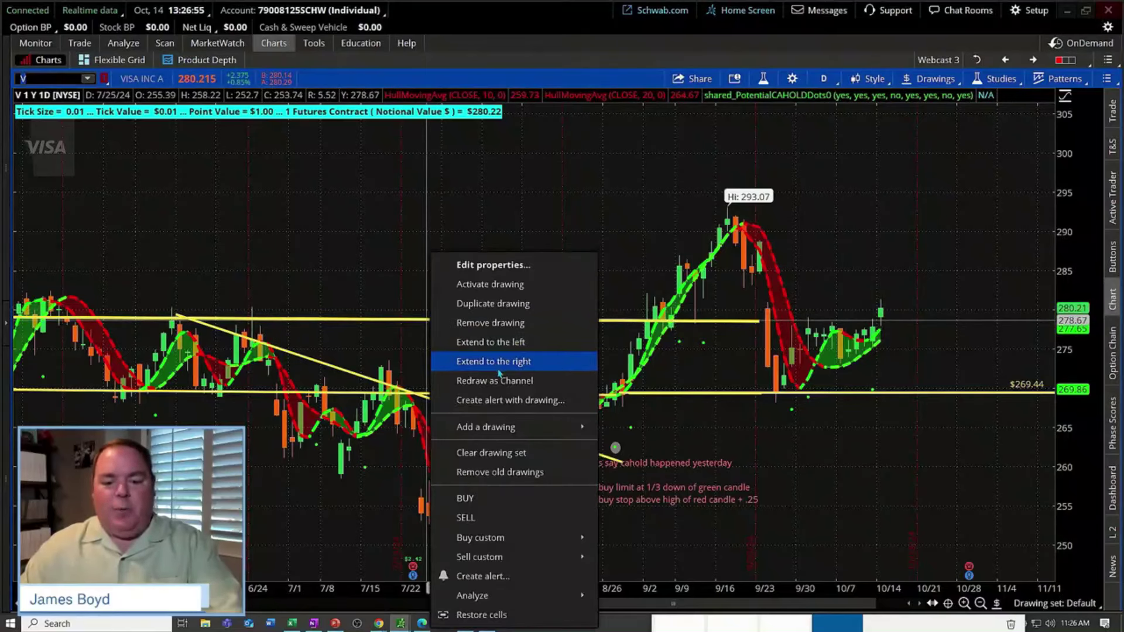
pyautogui.click(495, 361)
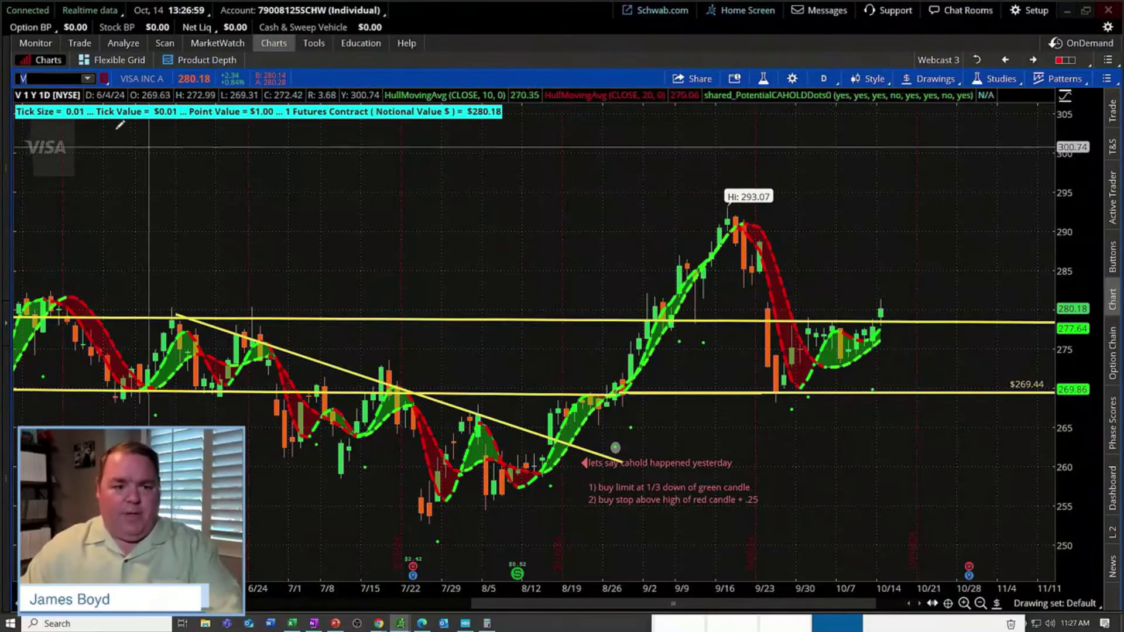
# Step: Chart WFC and examine its daily candles from April through mid-October against the two yellow levels
pyautogui.write('WFC')
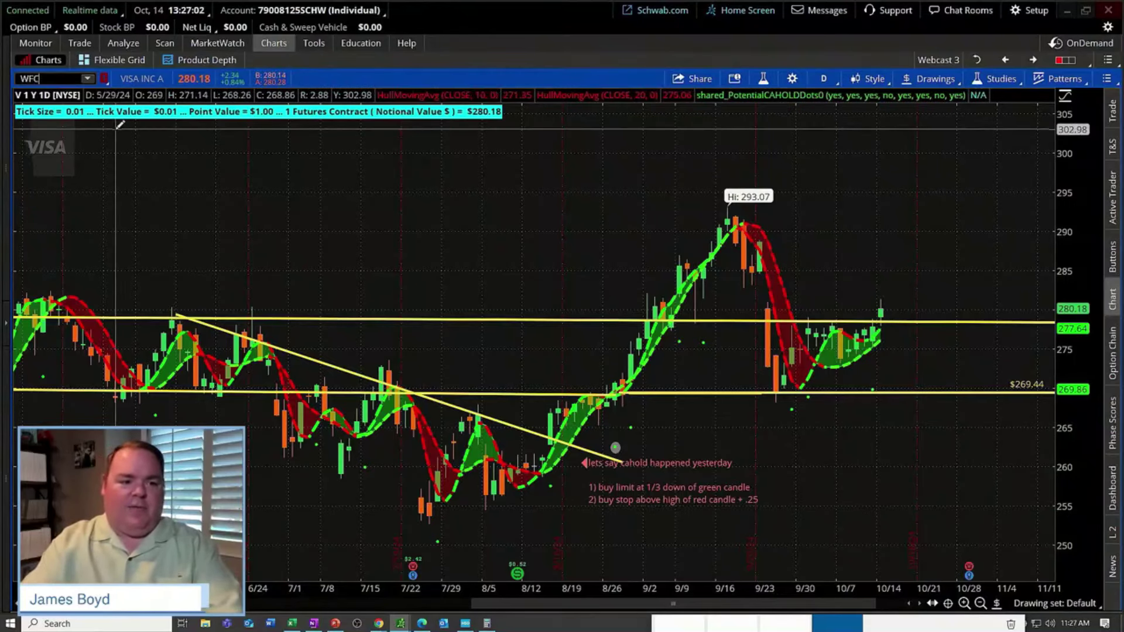
pyautogui.press('Return')
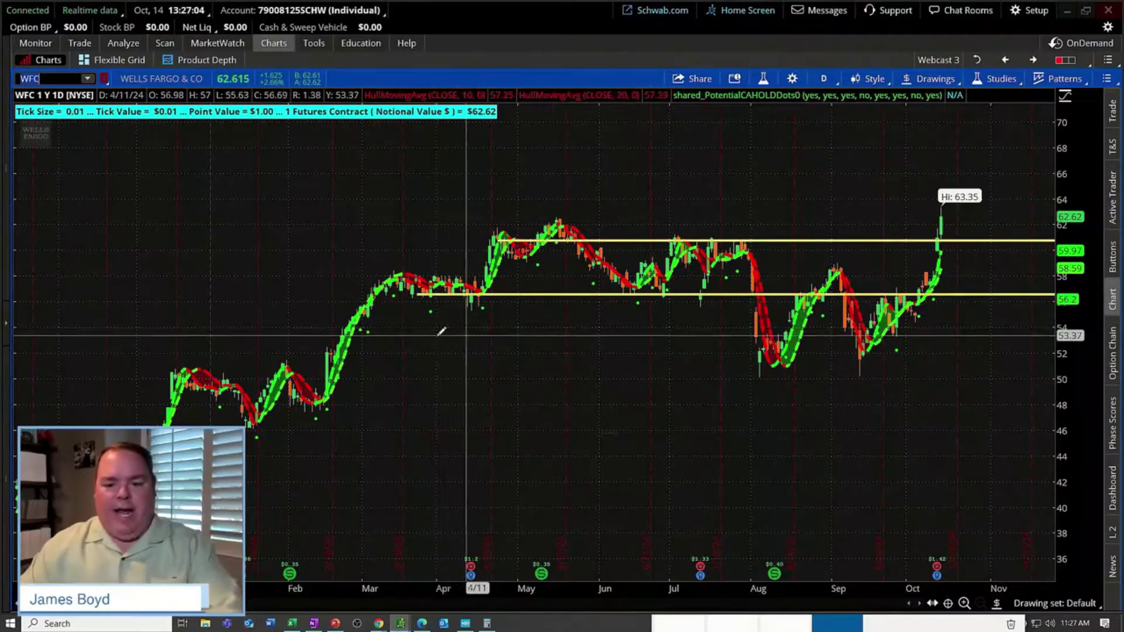
pyautogui.moveTo(618, 318); pyautogui.dragTo(943, 302)
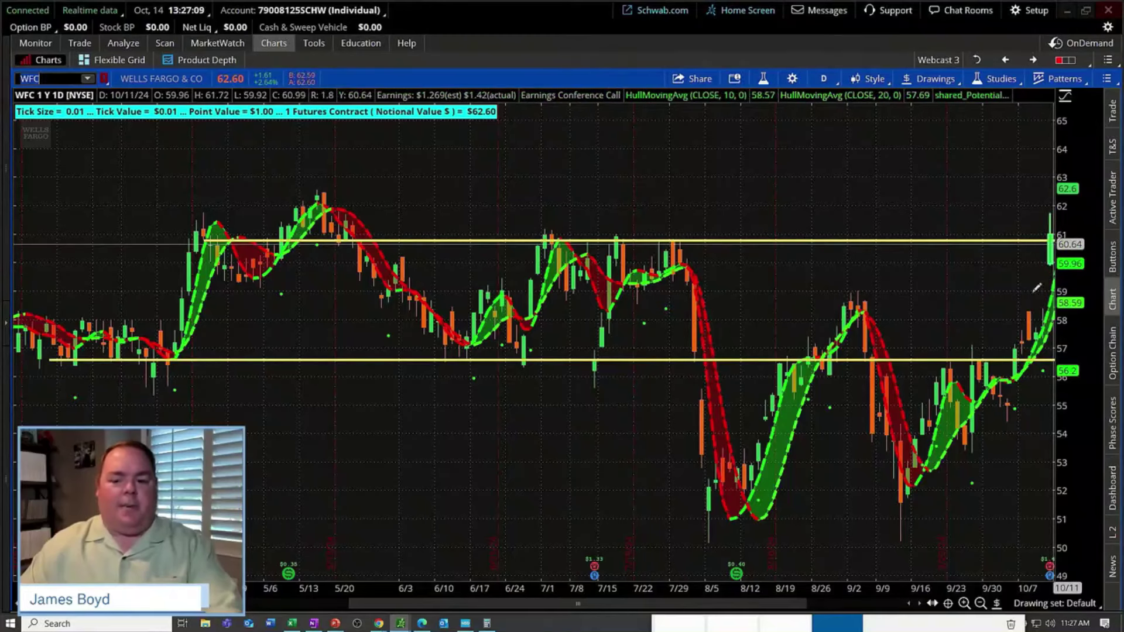
pyautogui.click(923, 606)
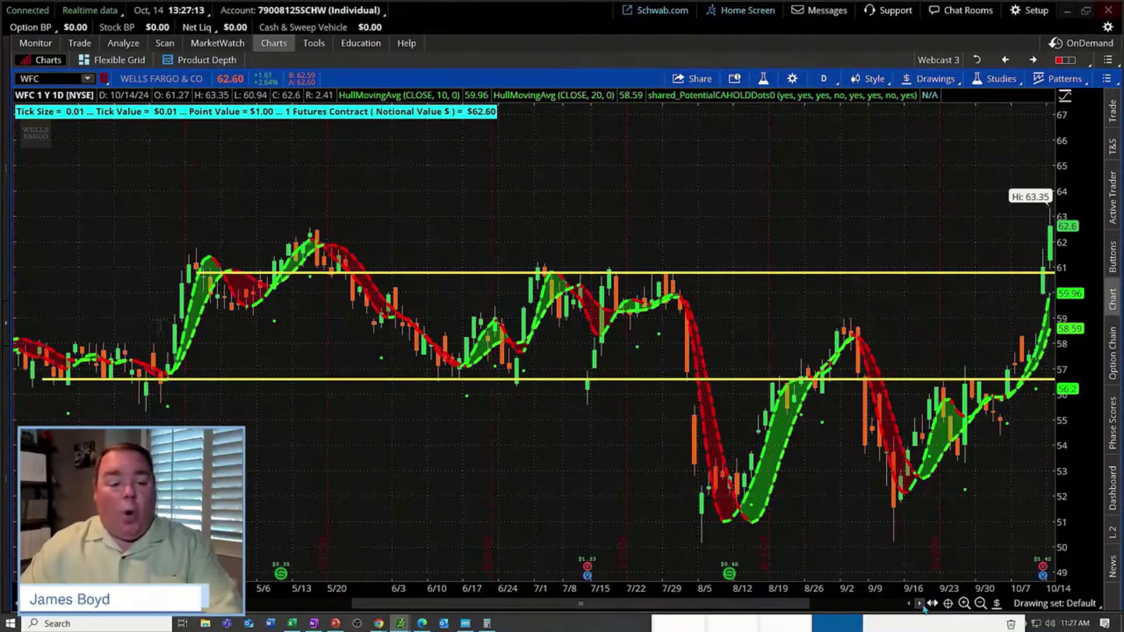
# Step: Switch the chart back to V and examine its October candles against the extended trendline
pyautogui.click(58, 78)
pyautogui.write('V')
pyautogui.press('Return')
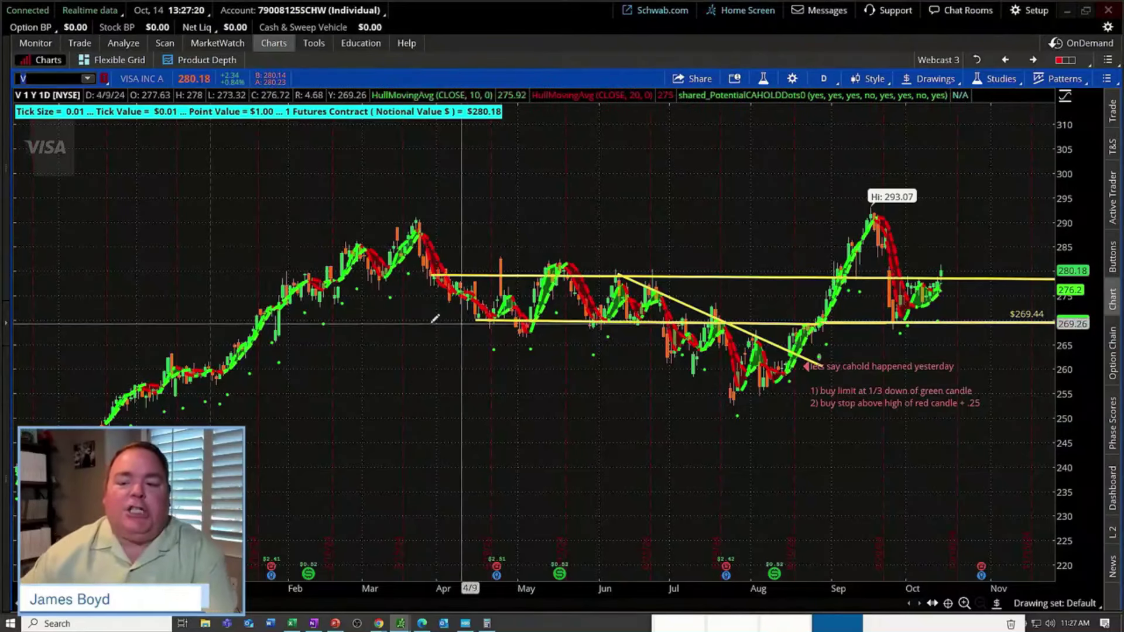
pyautogui.moveTo(435, 318); pyautogui.dragTo(916, 316)
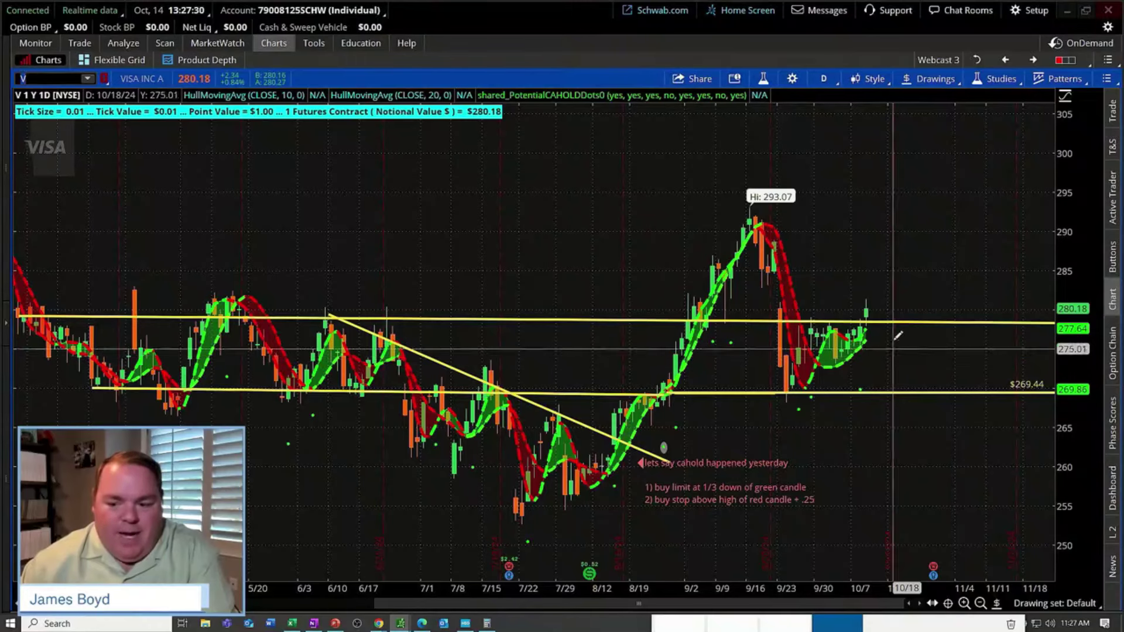
pyautogui.moveTo(902, 316)
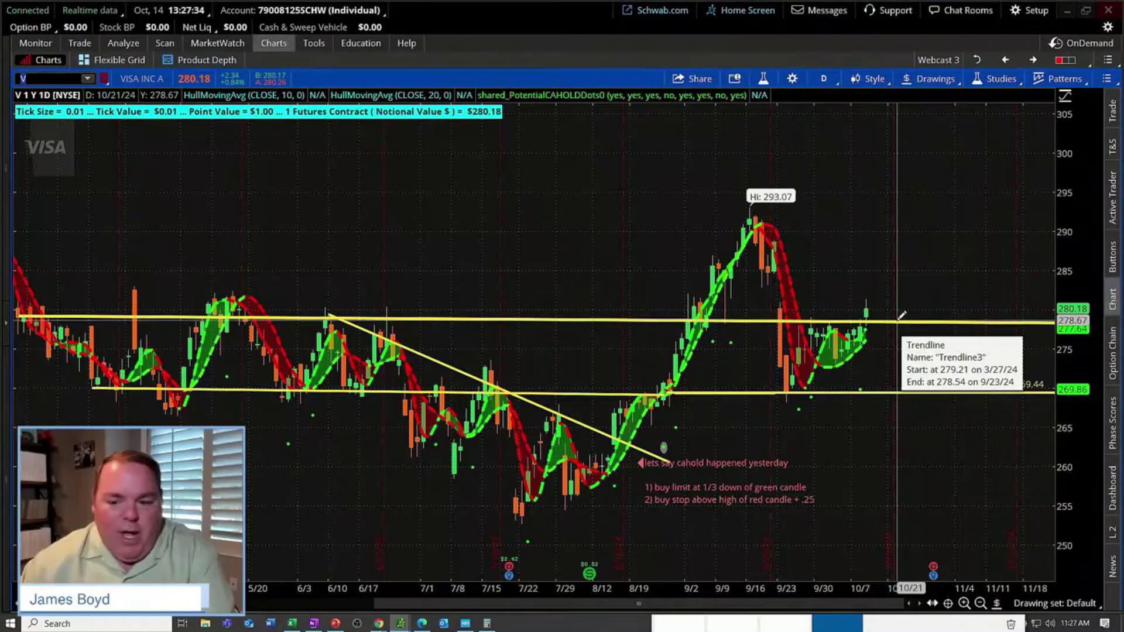
# Step: Draw rectangles over V's gap from about 284.86 on 9/23/24 to 280.16 on 10/21/24 and along the September peak near 292, and inspect them closely
pyautogui.click(997, 604)
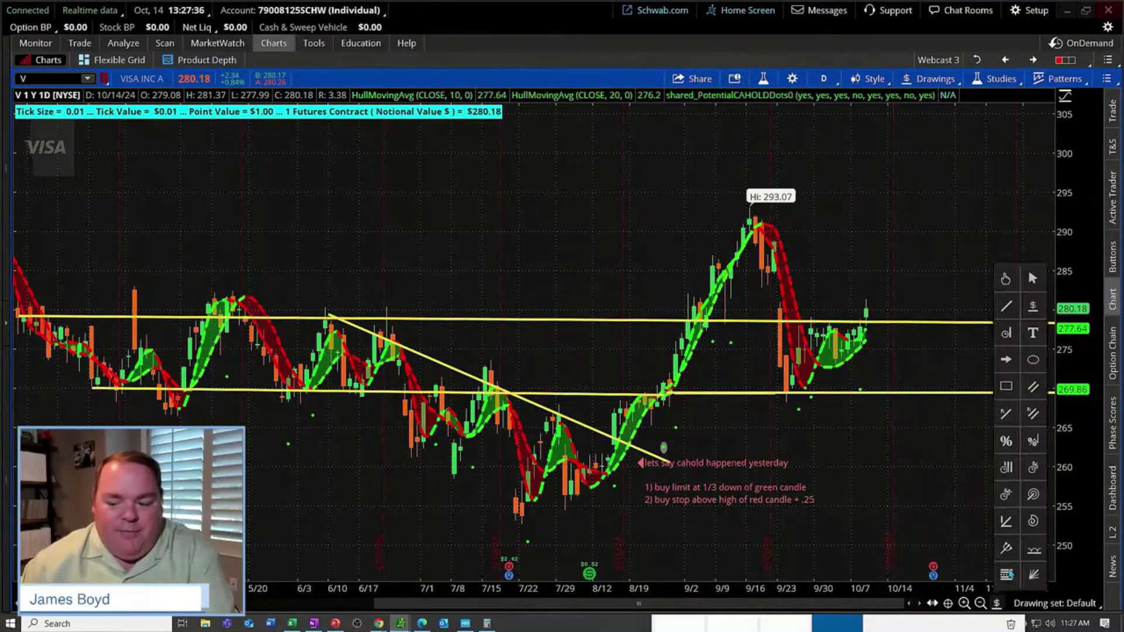
pyautogui.click(1031, 383)
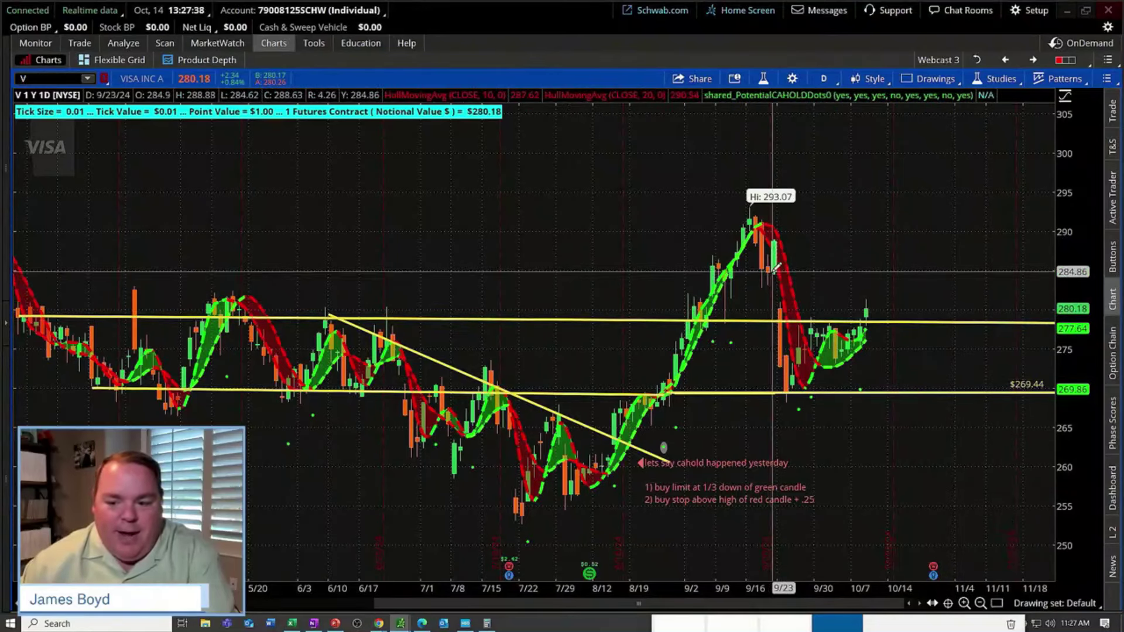
pyautogui.moveTo(773, 272); pyautogui.dragTo(899, 304)
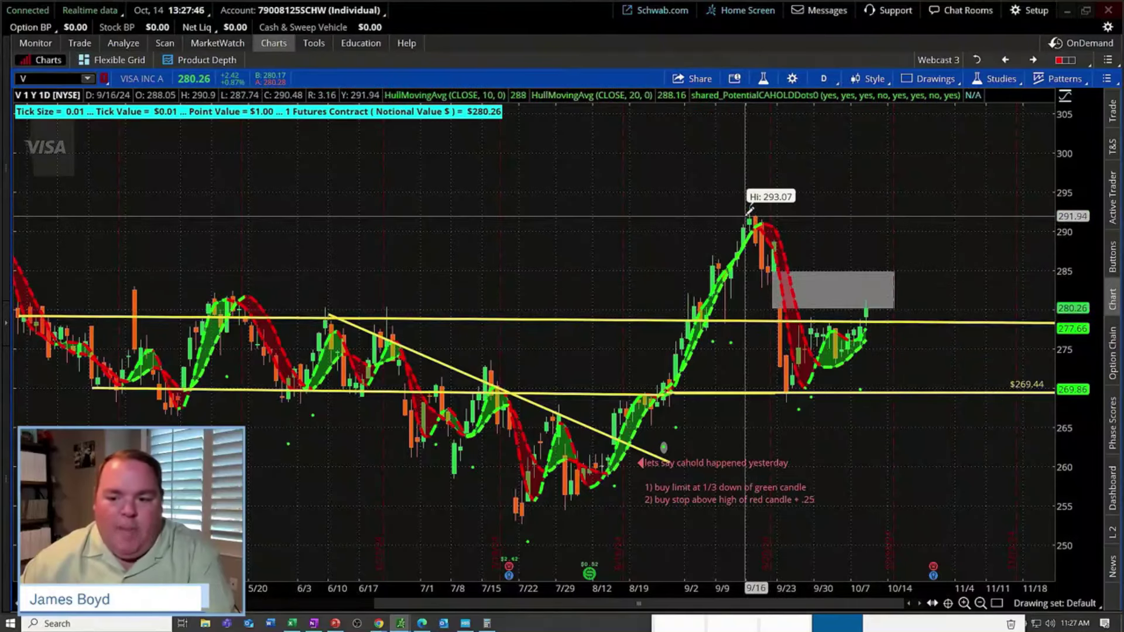
pyautogui.moveTo(745, 217); pyautogui.dragTo(908, 215)
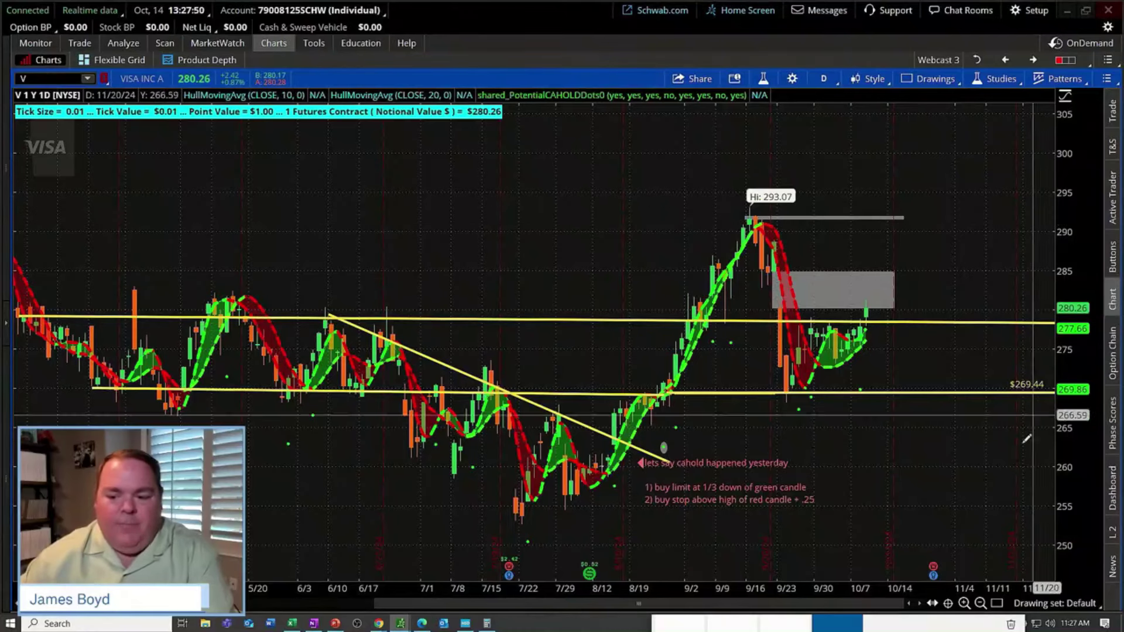
pyautogui.moveTo(923, 439); pyautogui.dragTo(704, 365)
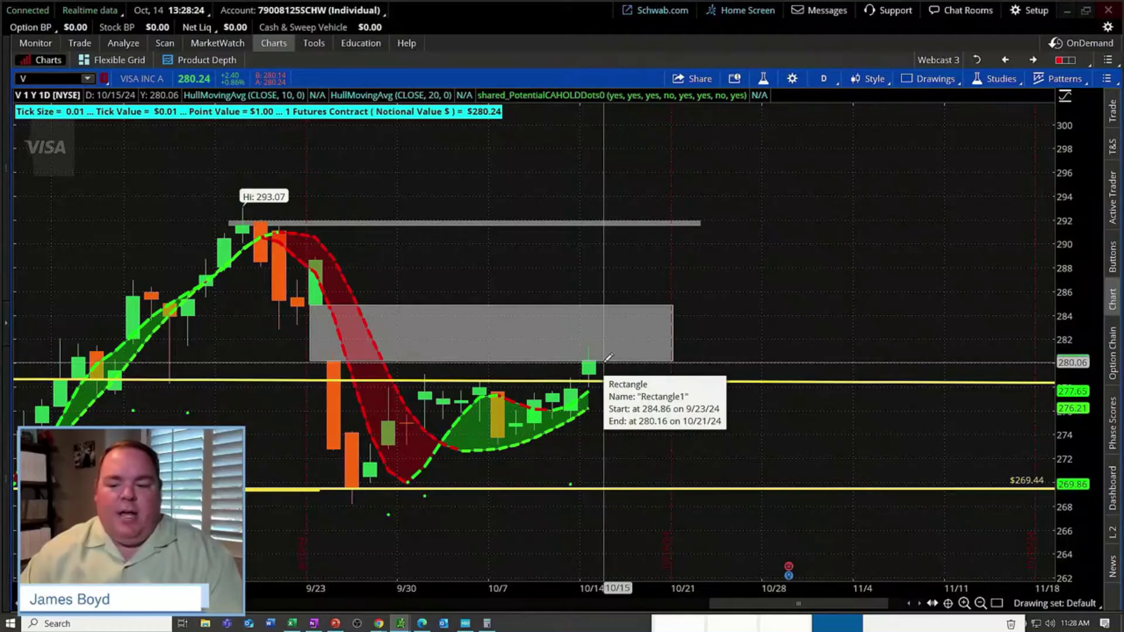
# Step: Switch to the Position Sizing workbook in Excel and set the Account Value to 69250
pyautogui.hotkey('alt', 'Tab')
pyautogui.hotkey('alt', 'Tab')
pyautogui.hotkey('alt', 'Tab')
pyautogui.hotkey('alt', 'Tab')
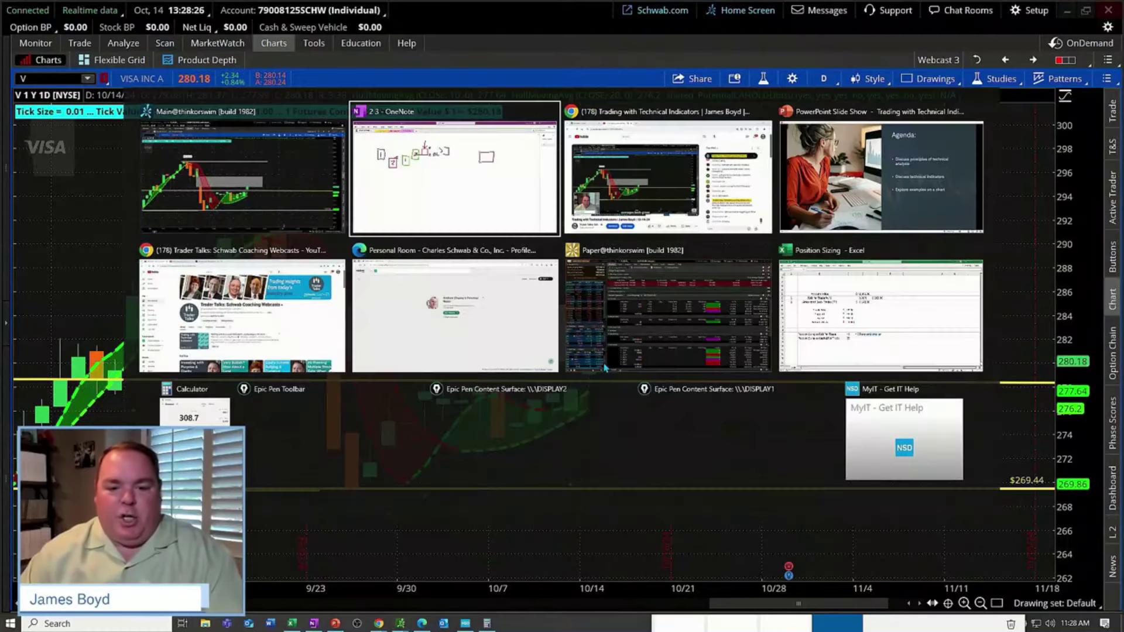
pyautogui.hotkey('alt', 'Tab')
pyautogui.hotkey('alt', 'Tab')
pyautogui.hotkey('alt', 'Tab')
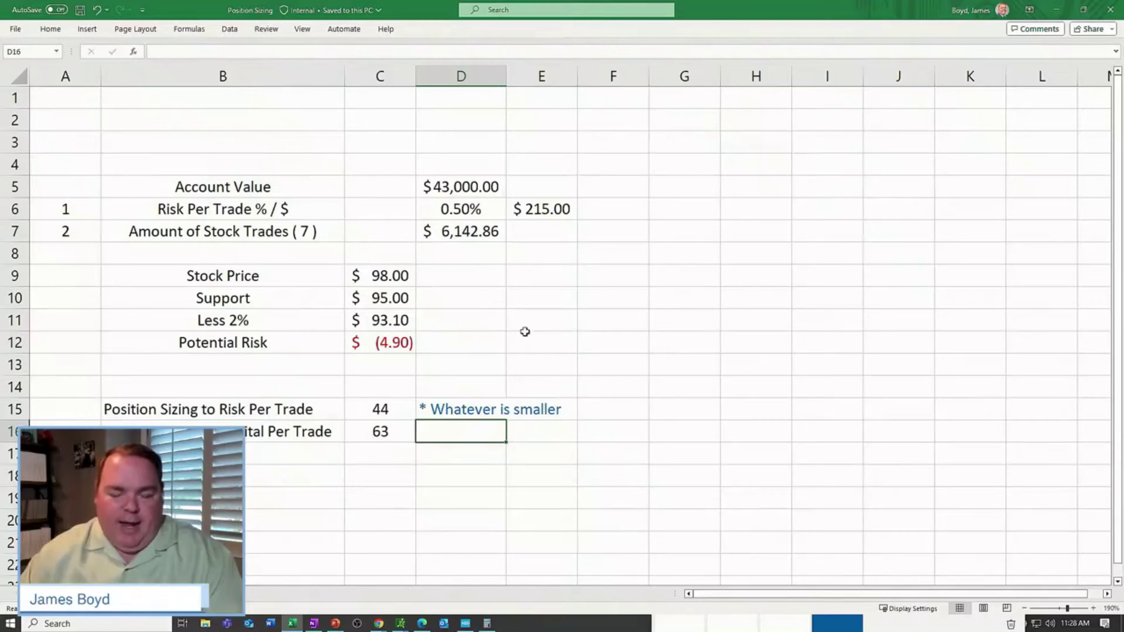
pyautogui.click(497, 198)
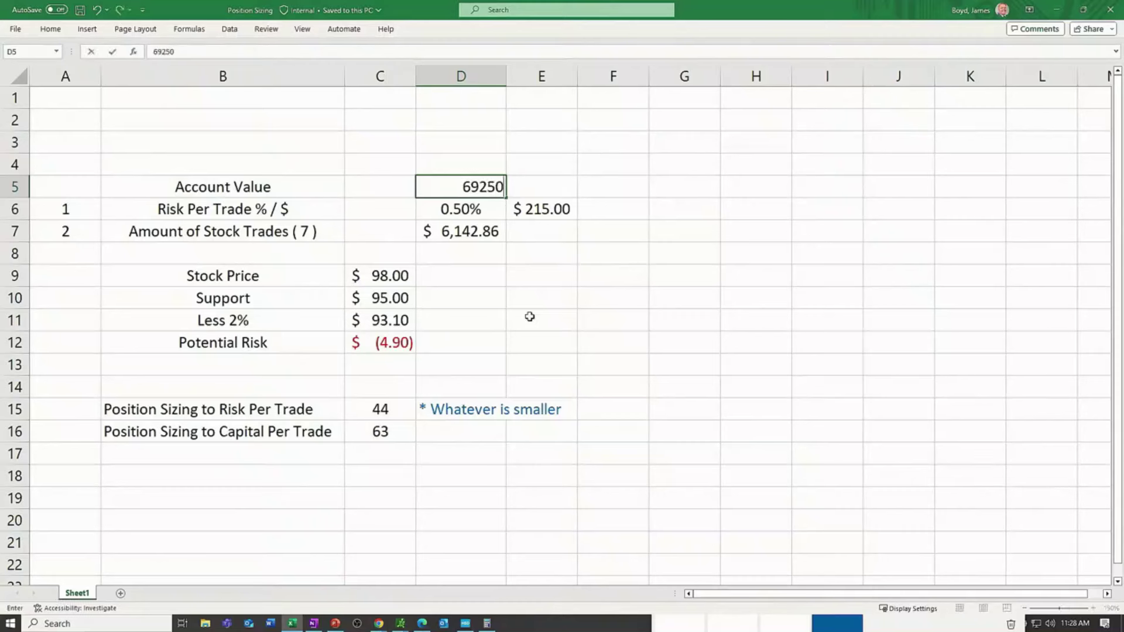
pyautogui.write('69250')
pyautogui.press('Return')
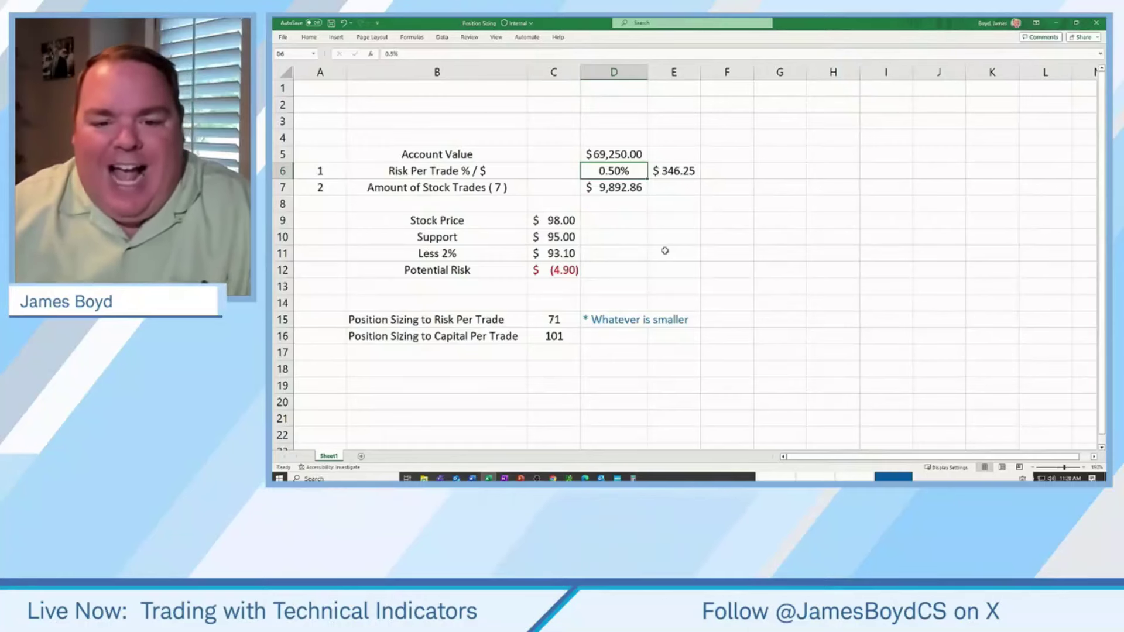
# Step: Examine the risk-per-trade percentage and dollar amount, the stock-trade allocation and the account value they derive from
pyautogui.press('Right')
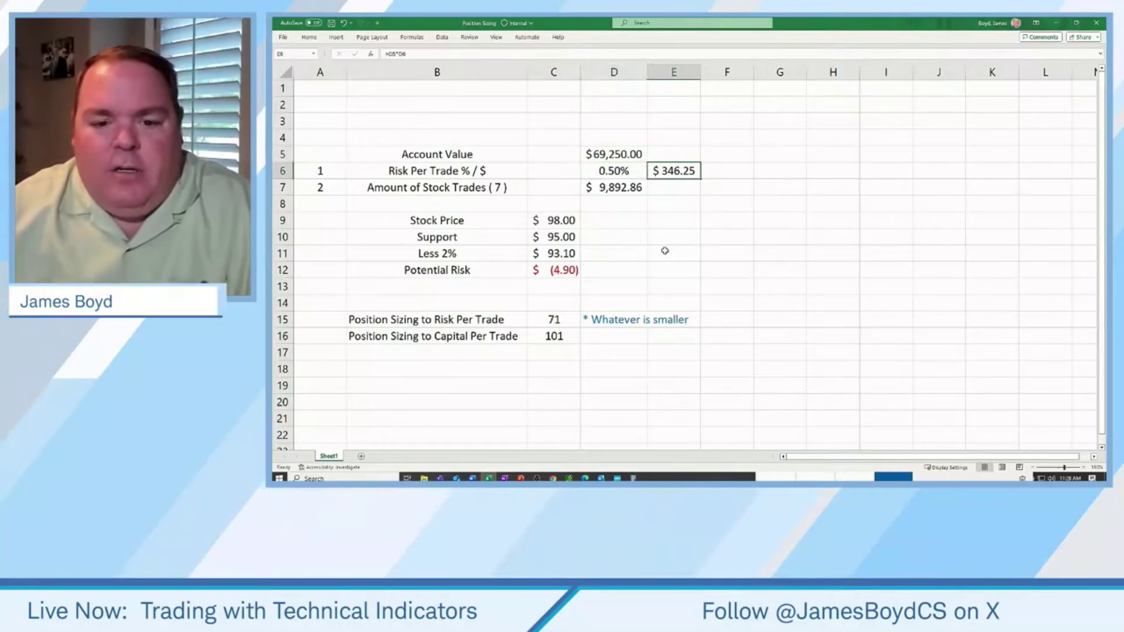
pyautogui.press('Left')
pyautogui.press('Down')
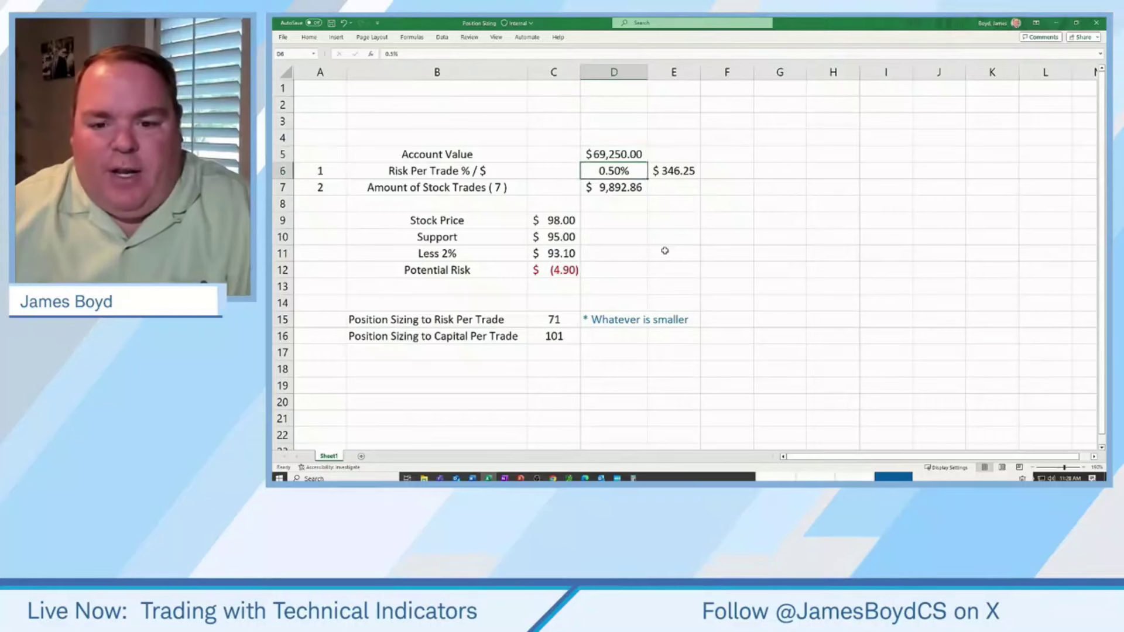
pyautogui.press('Right')
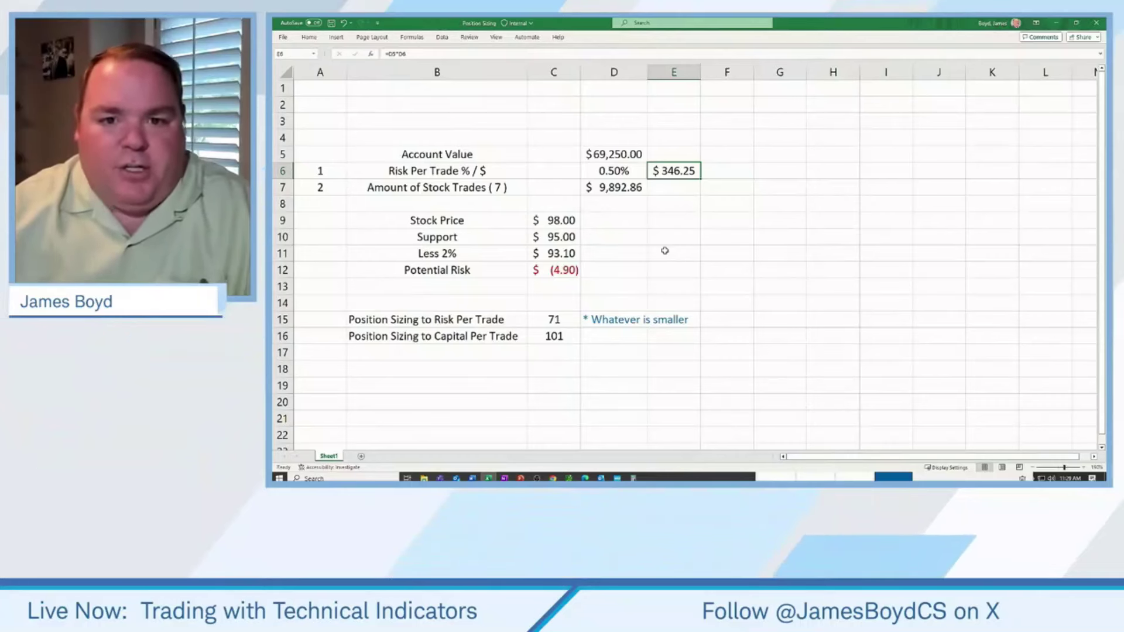
pyautogui.press('Down')
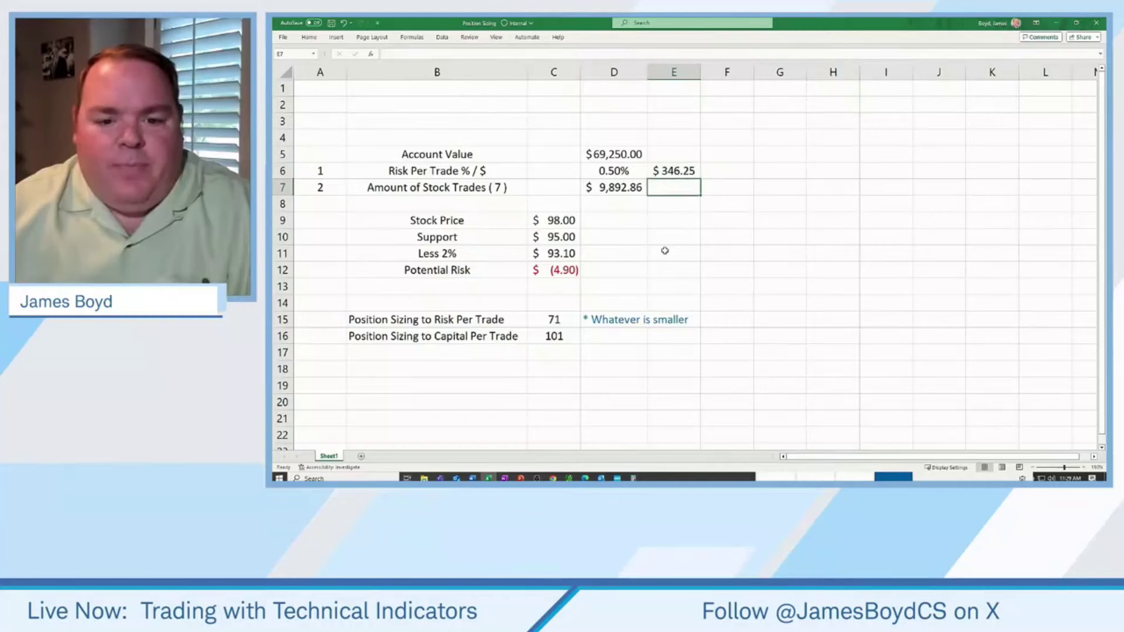
pyautogui.press('Left')
pyautogui.press('Left')
pyautogui.press('Left')
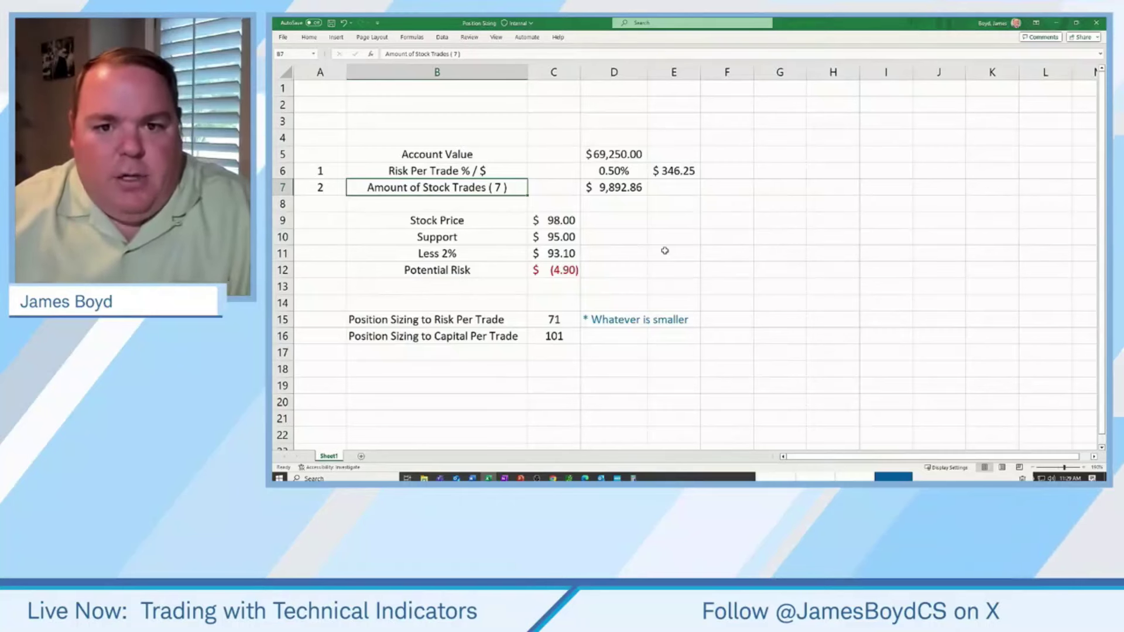
pyautogui.press('Right')
pyautogui.press('Right')
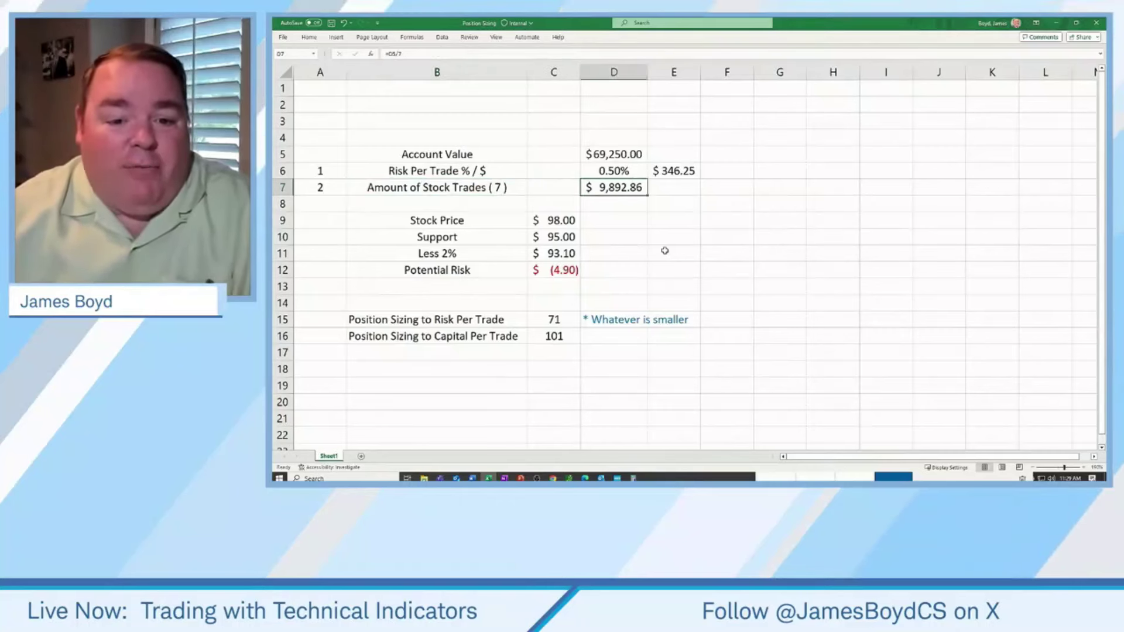
pyautogui.press('Up')
pyautogui.press('Up')
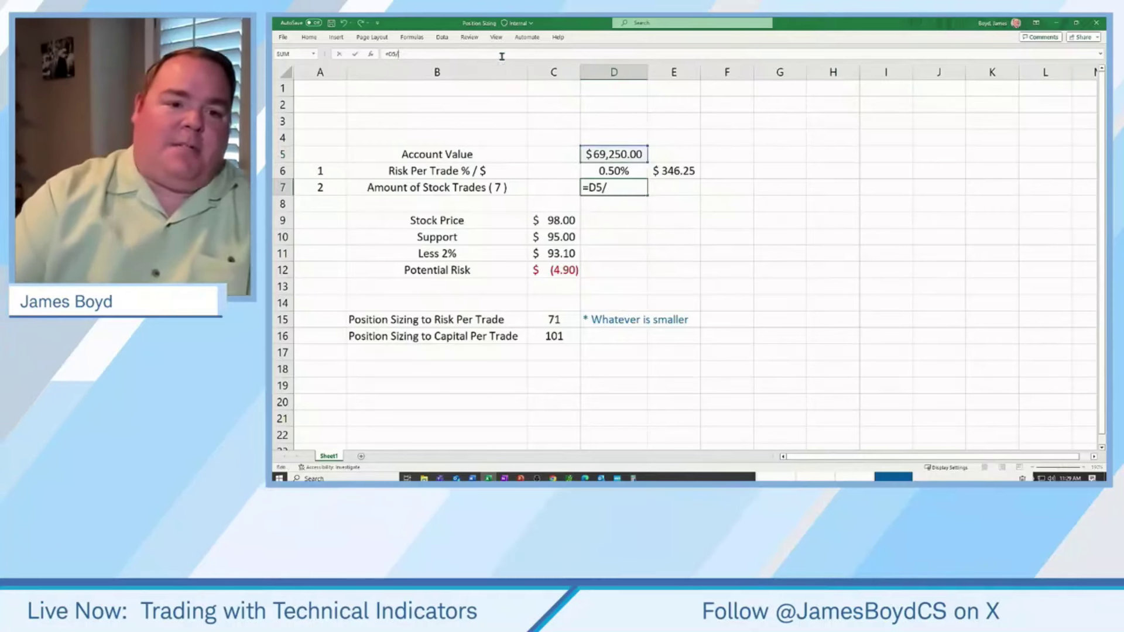
# Step: Change the stock-trade allocation formula in D7 to =D5/10 and its label to "Amount of Stock Trades ( 10 )"
pyautogui.press('Return')
pyautogui.doubleClick(496, 190)
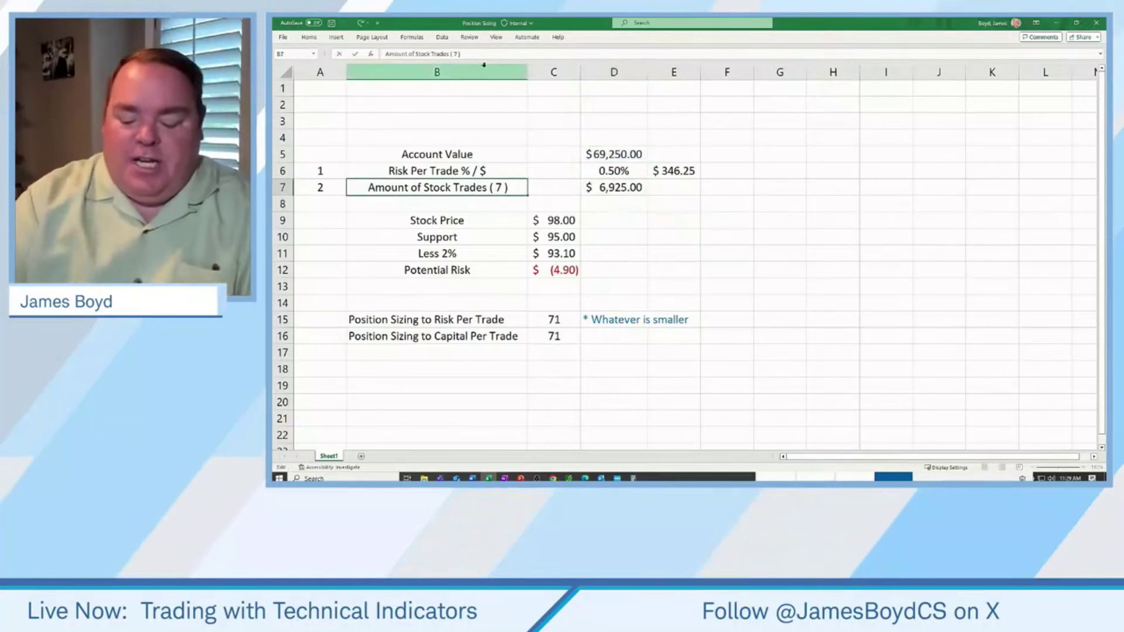
pyautogui.press('BackSpace')
pyautogui.write('10')
pyautogui.press('Return')
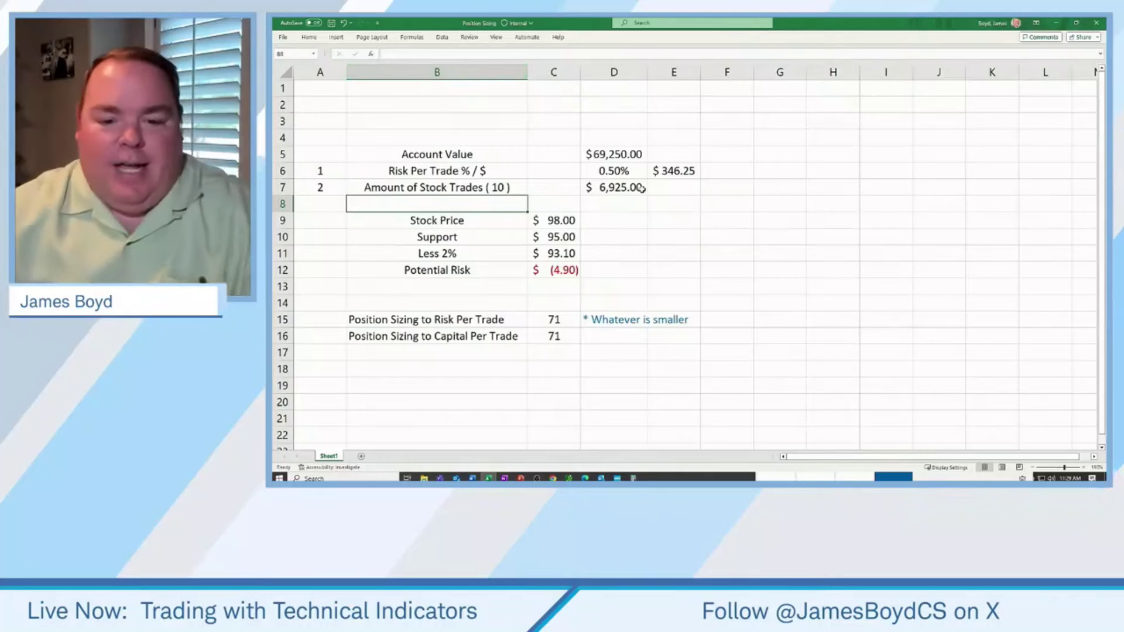
# Step: Review the account value, the number of stock trades, the capital per trade and the dollar risk per trade
pyautogui.click(633, 155)
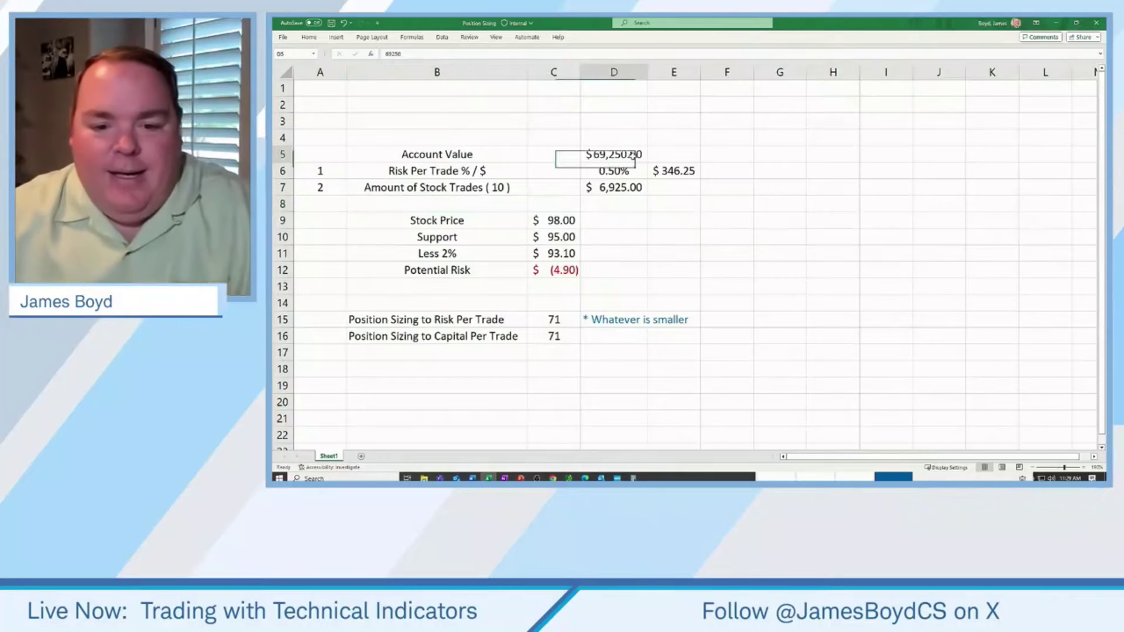
pyautogui.click(462, 187)
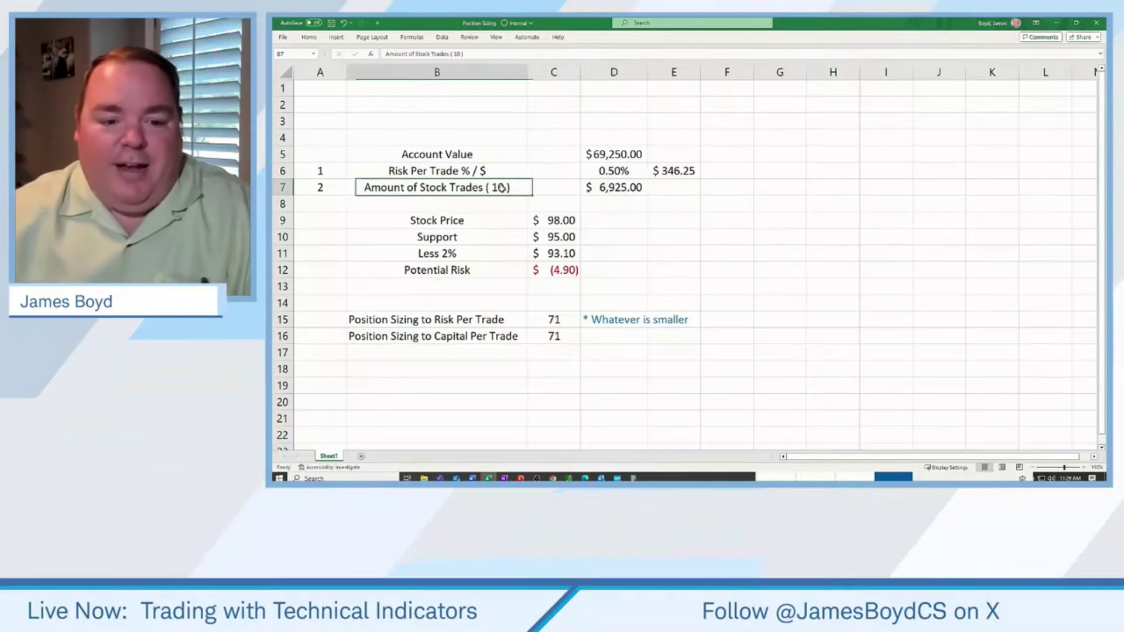
pyautogui.click(612, 187)
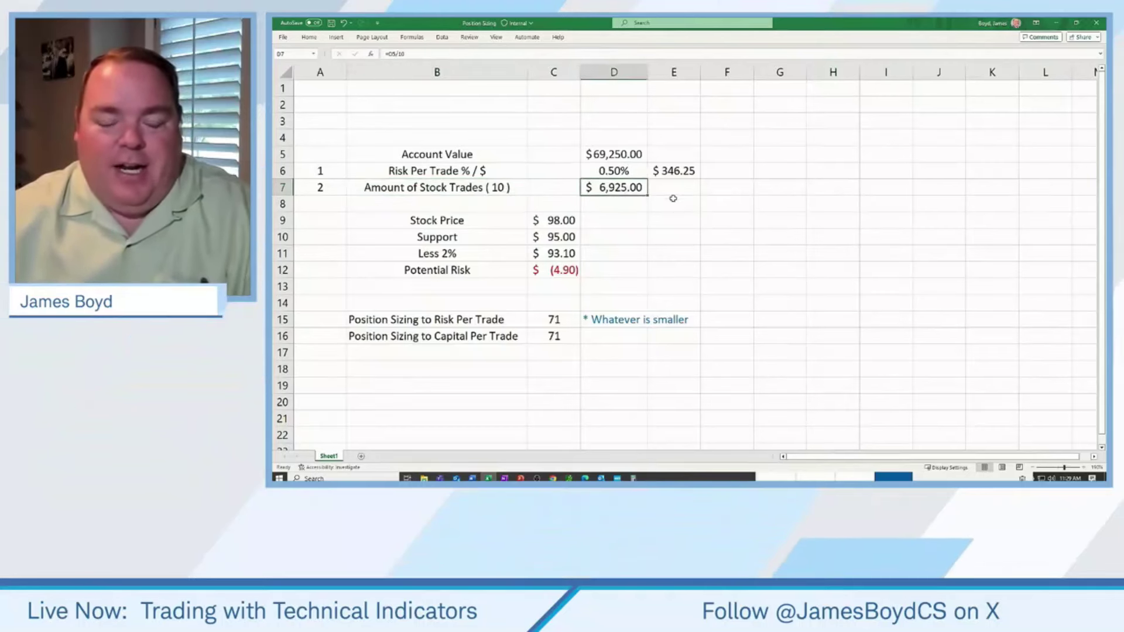
pyautogui.press('Up')
pyautogui.press('Up')
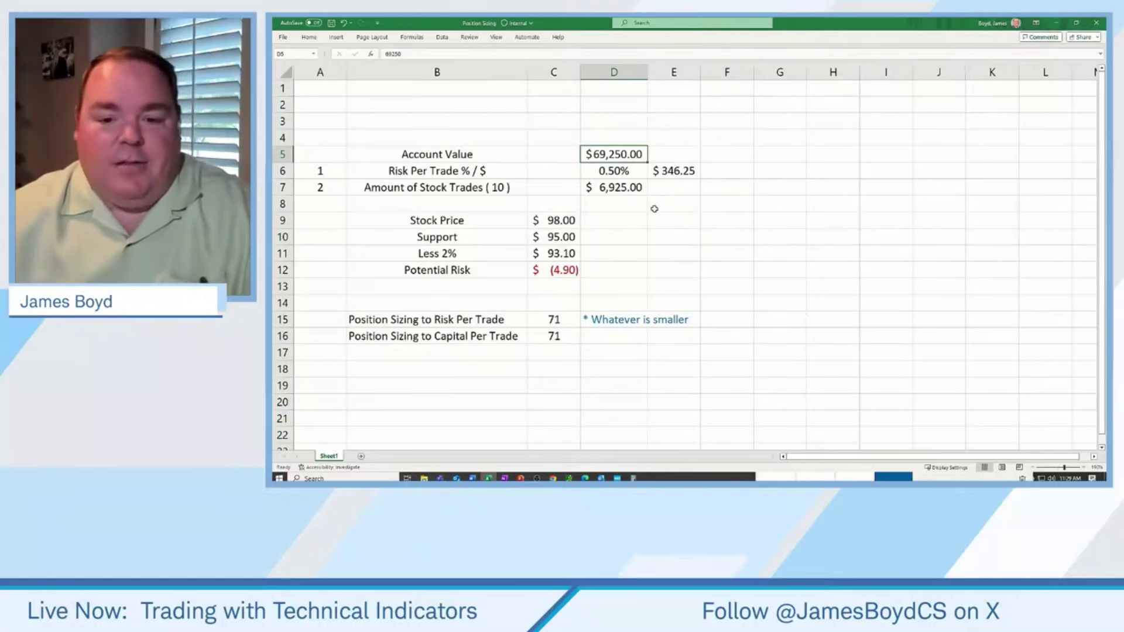
pyautogui.click(680, 171)
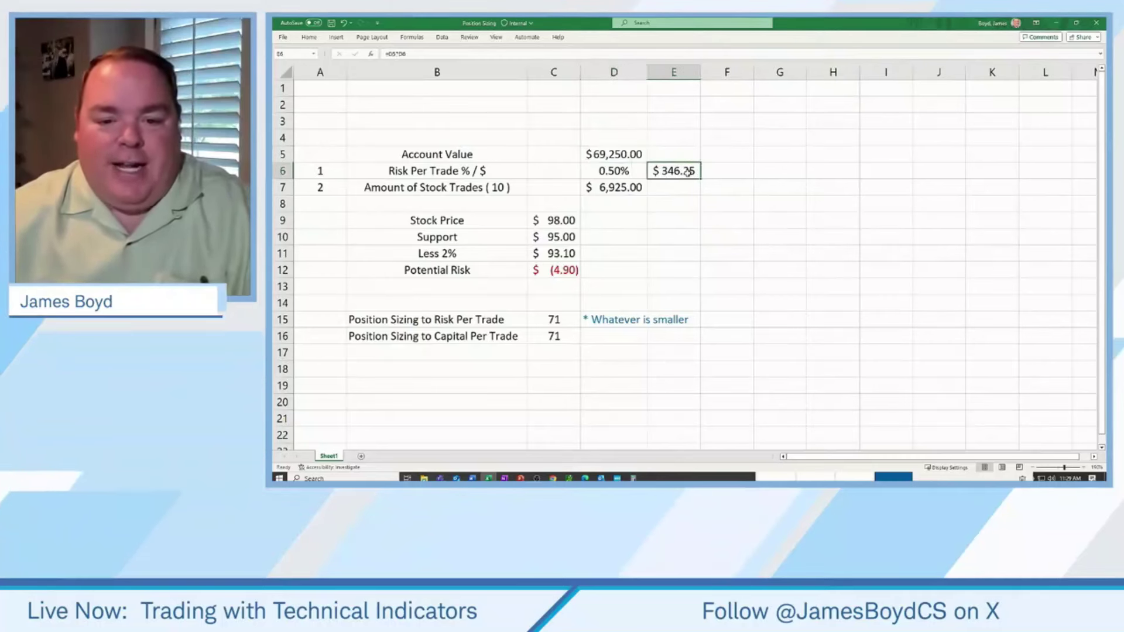
# Step: Fill the risk-per-trade percentage and dollar cells, D6:E6, with yellow
pyautogui.moveTo(612, 171); pyautogui.dragTo(673, 171)
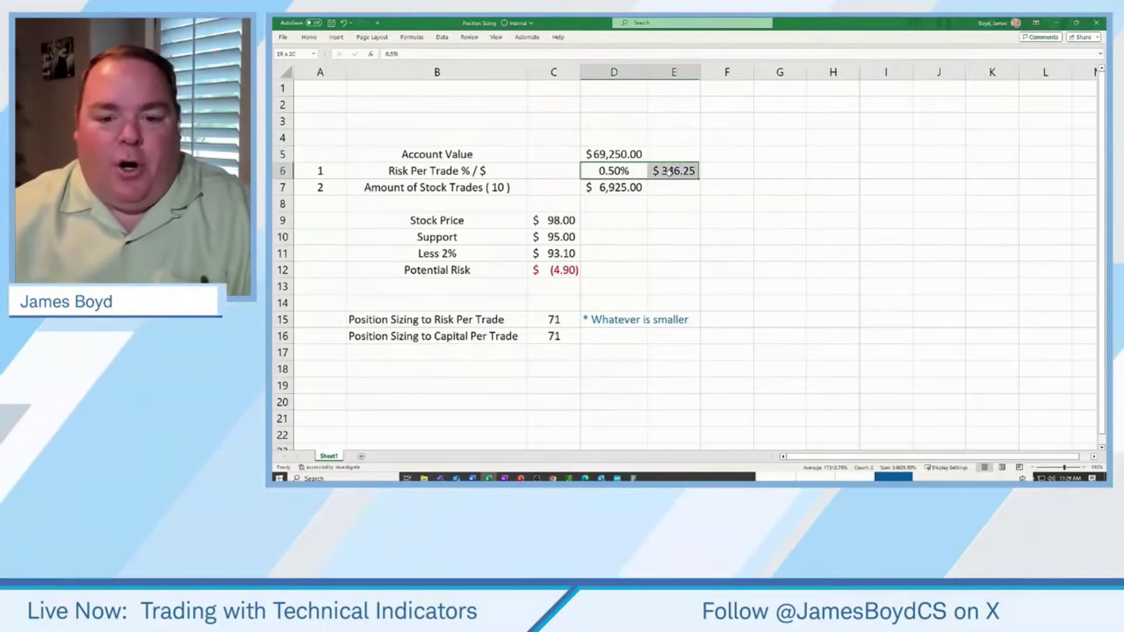
pyautogui.click(310, 37)
pyautogui.click(412, 67)
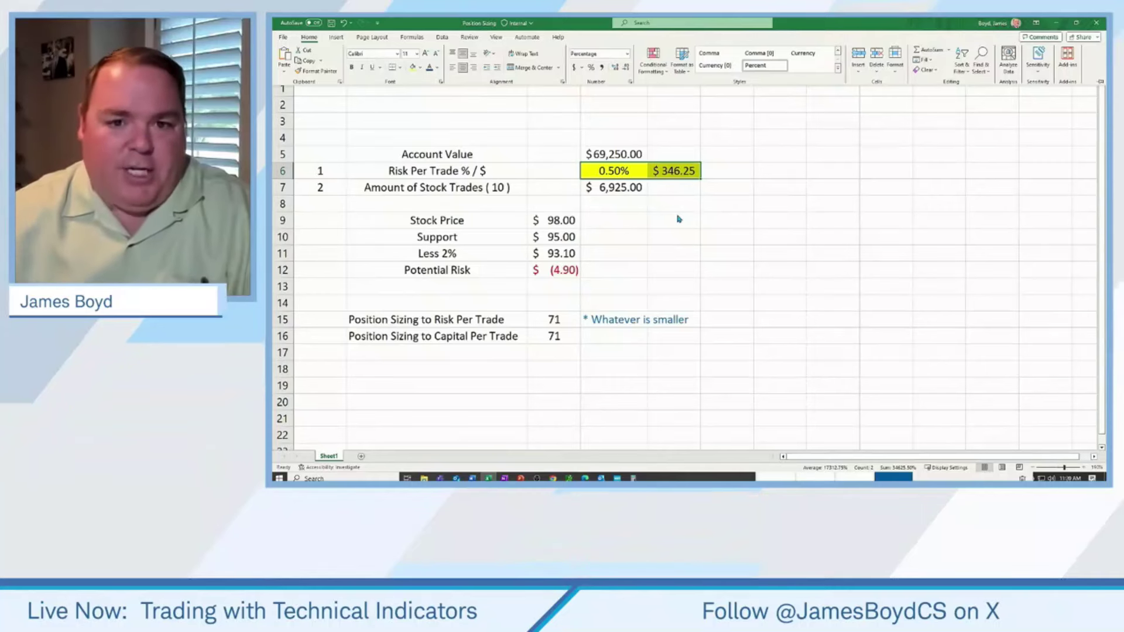
# Step: Fill the stock-trade allocation cells, D7:E7, with light green
pyautogui.click(624, 192)
pyautogui.moveTo(621, 188); pyautogui.dragTo(705, 186)
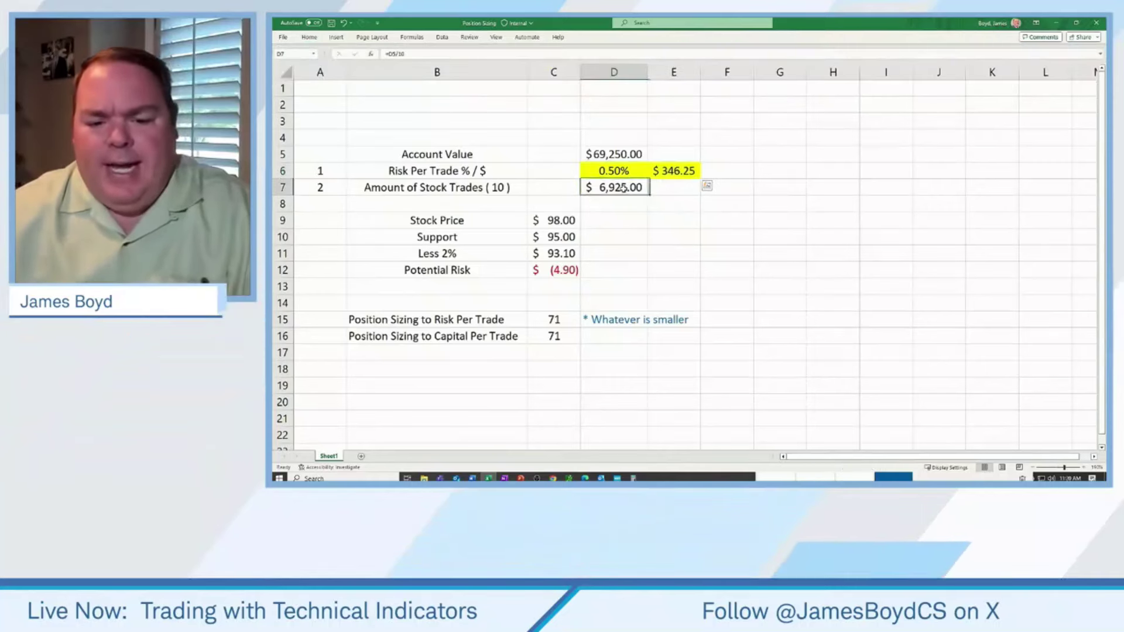
pyautogui.click(309, 37)
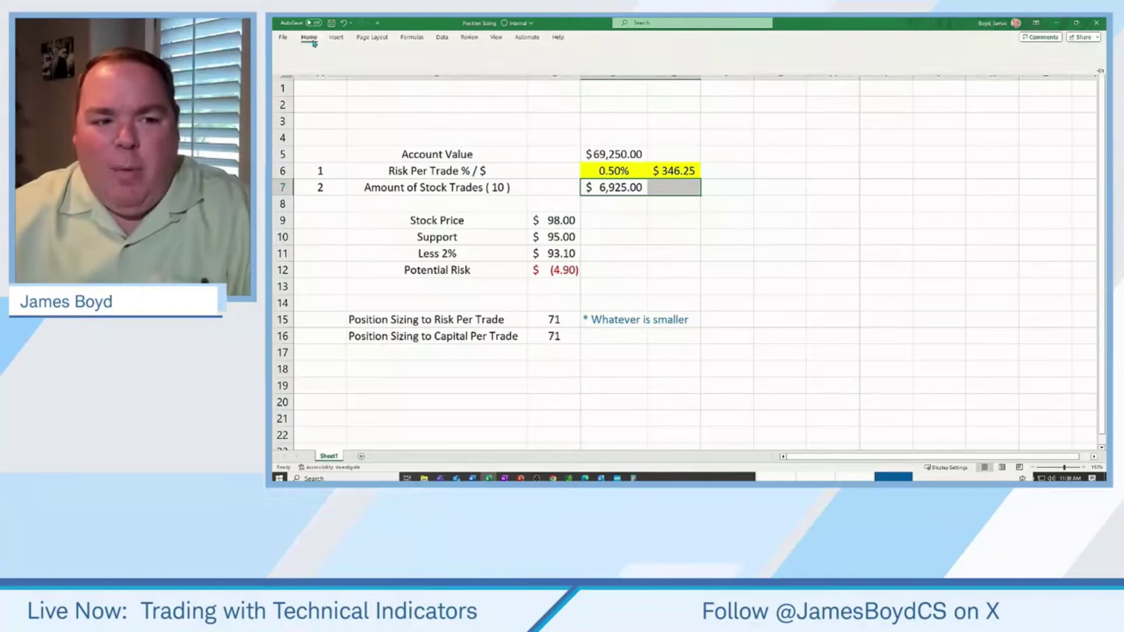
pyautogui.click(420, 69)
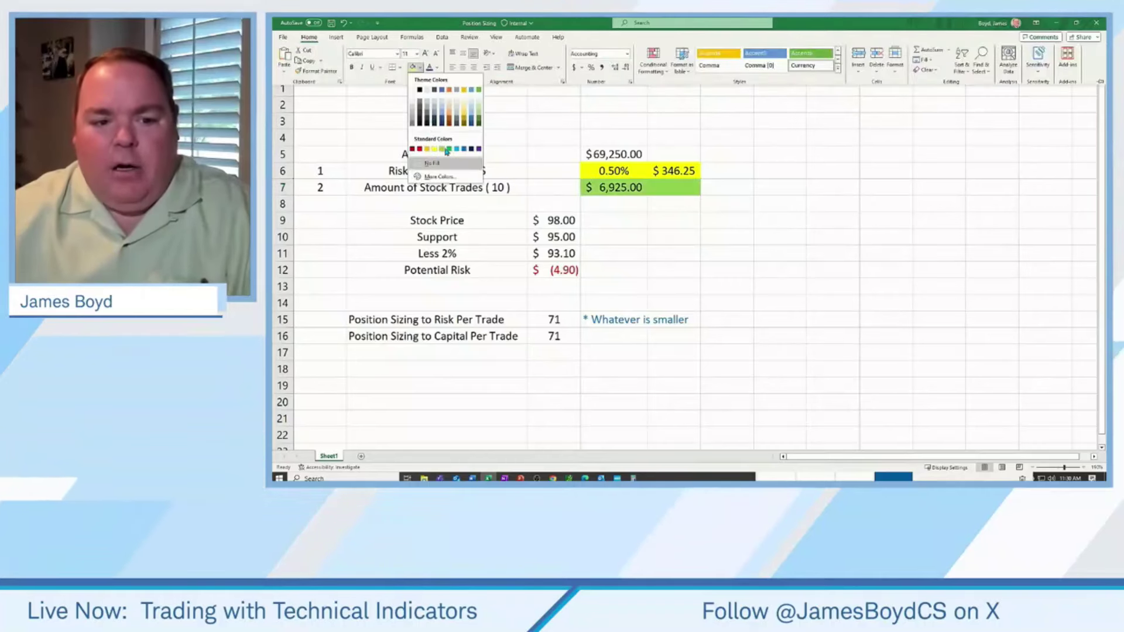
pyautogui.click(445, 150)
# Step: Number the yellow and green rows by entering 1 in F6 and 2 in F7
pyautogui.click(718, 173)
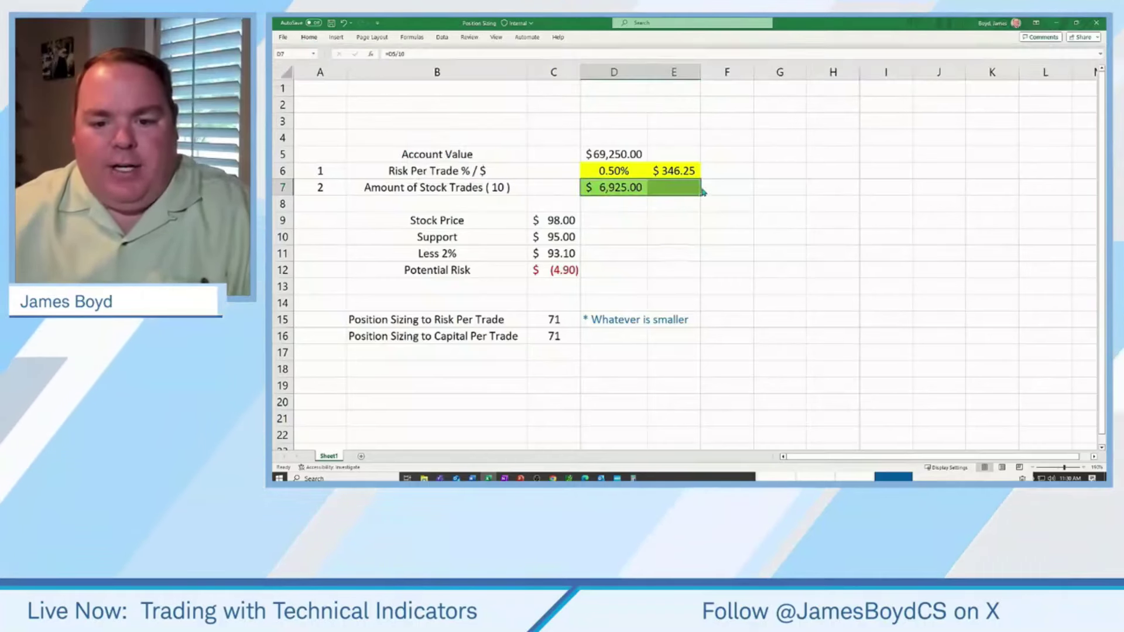
pyautogui.write('1')
pyautogui.press('Return')
pyautogui.write('2')
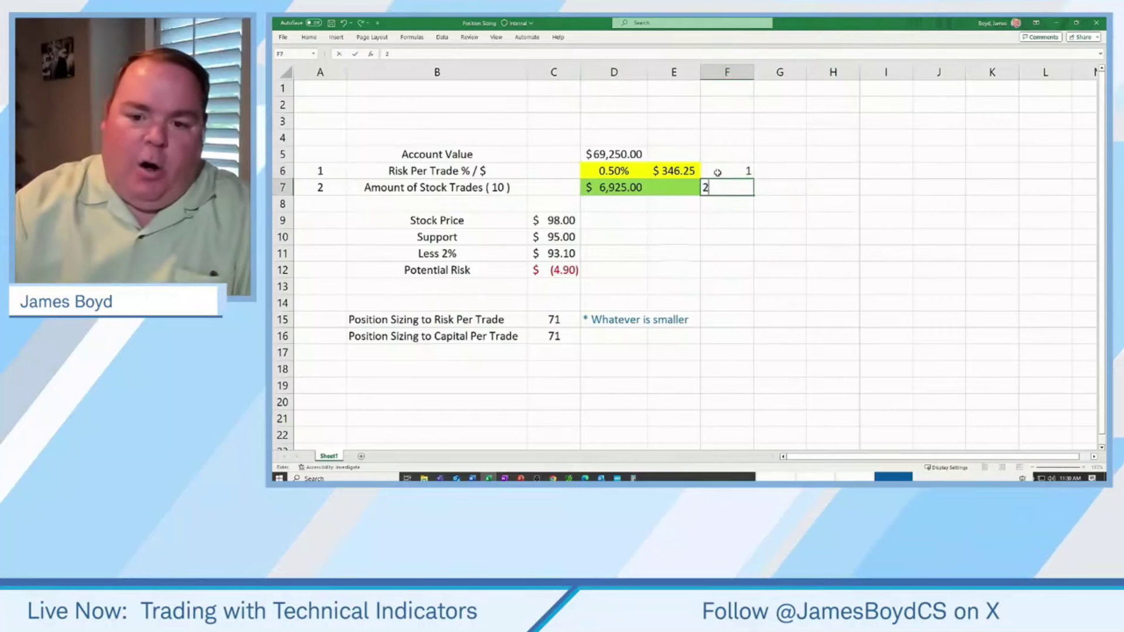
pyautogui.press('Return')
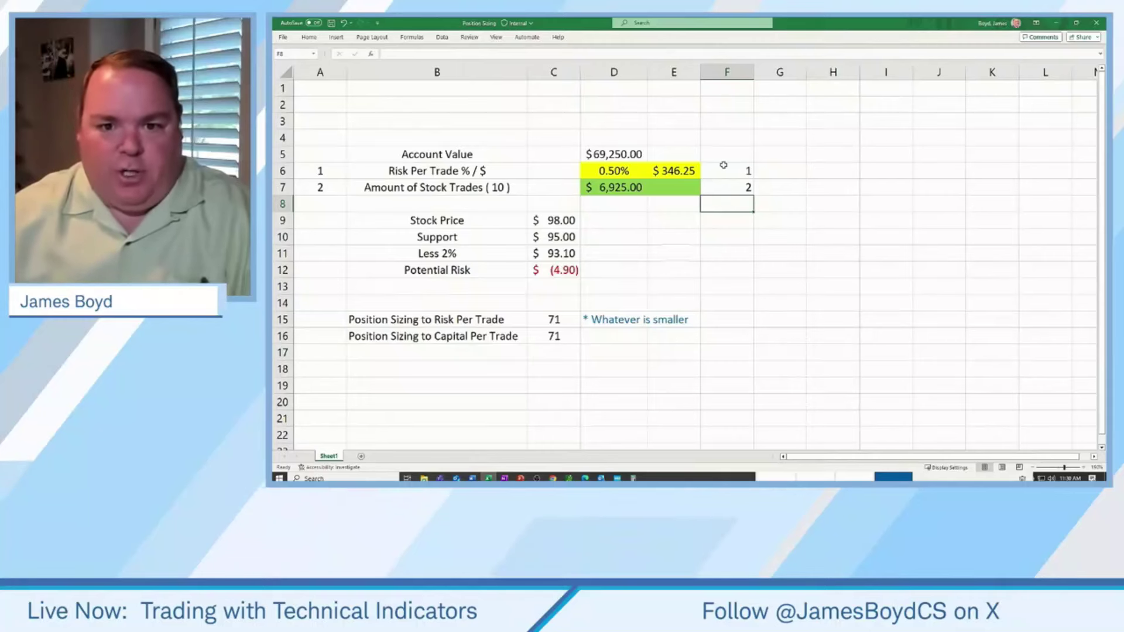
# Step: Look up Visa's current price on the thinkorswim chart and set the worksheet's stock price in C9 to 280.27
pyautogui.click(563, 221)
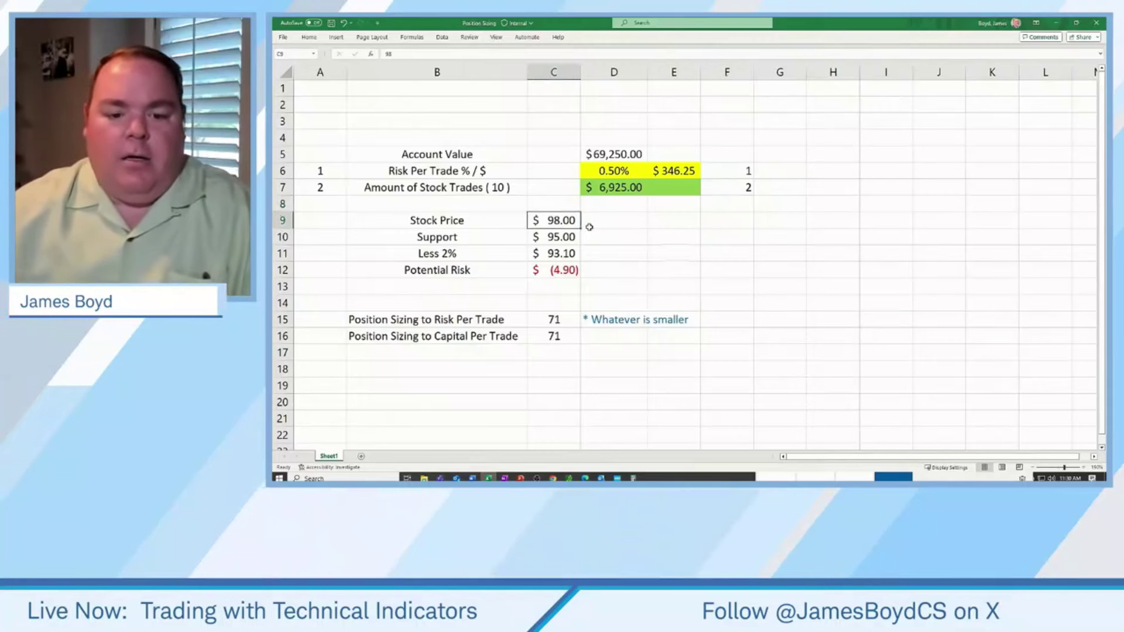
pyautogui.hotkey('alt', 'Tab')
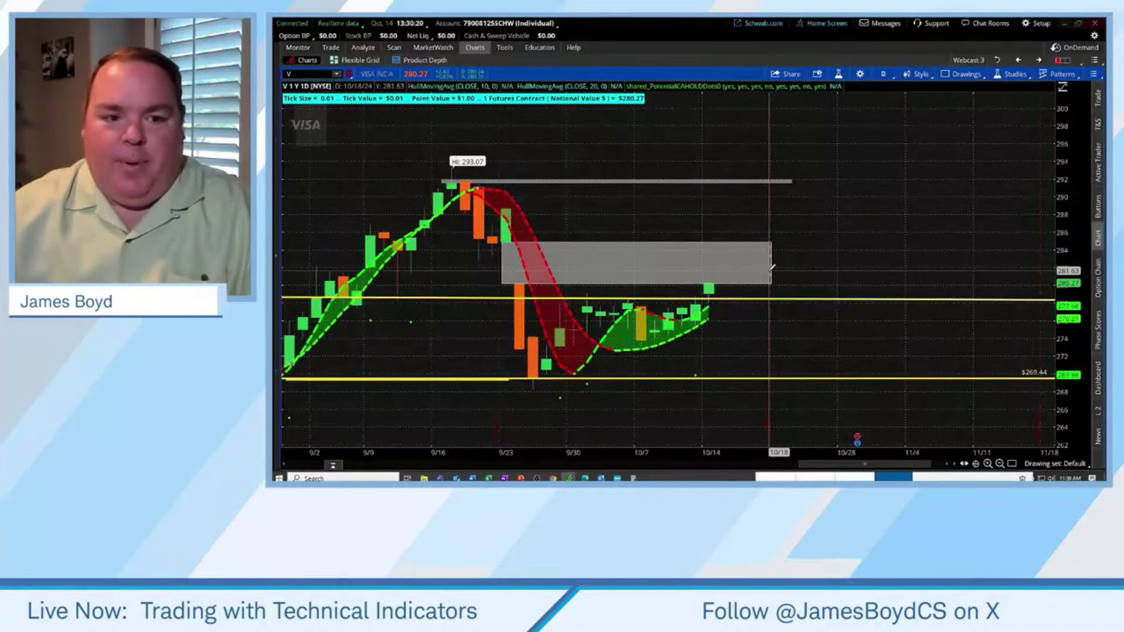
pyautogui.hotkey('alt', 'Tab')
pyautogui.press('F2')
pyautogui.write('280.')
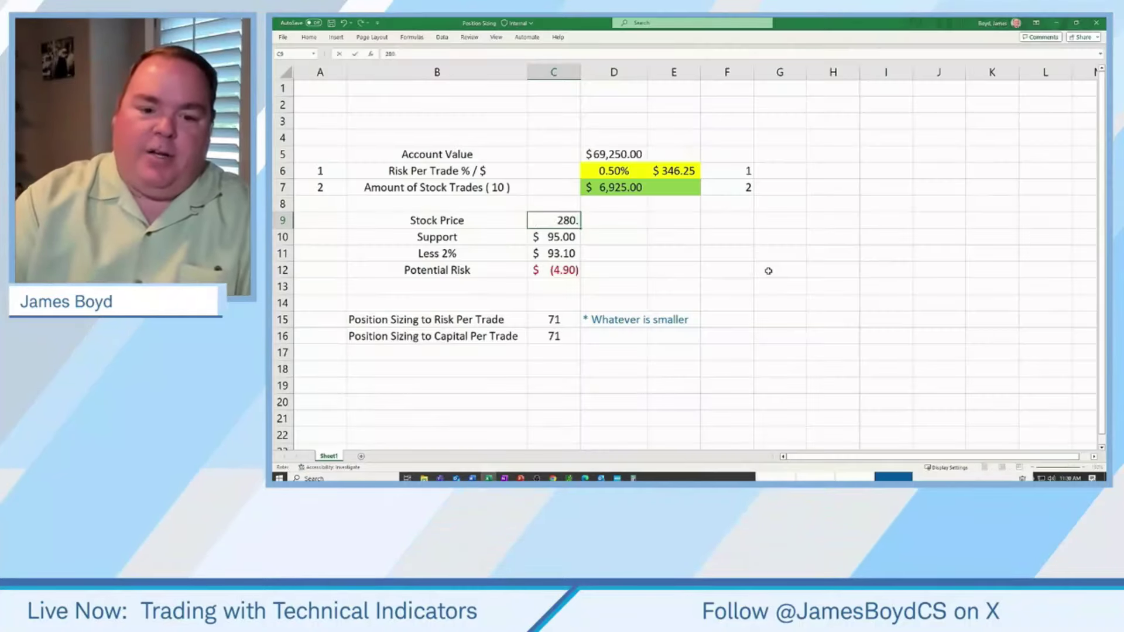
pyautogui.write('27')
pyautogui.press('Return')
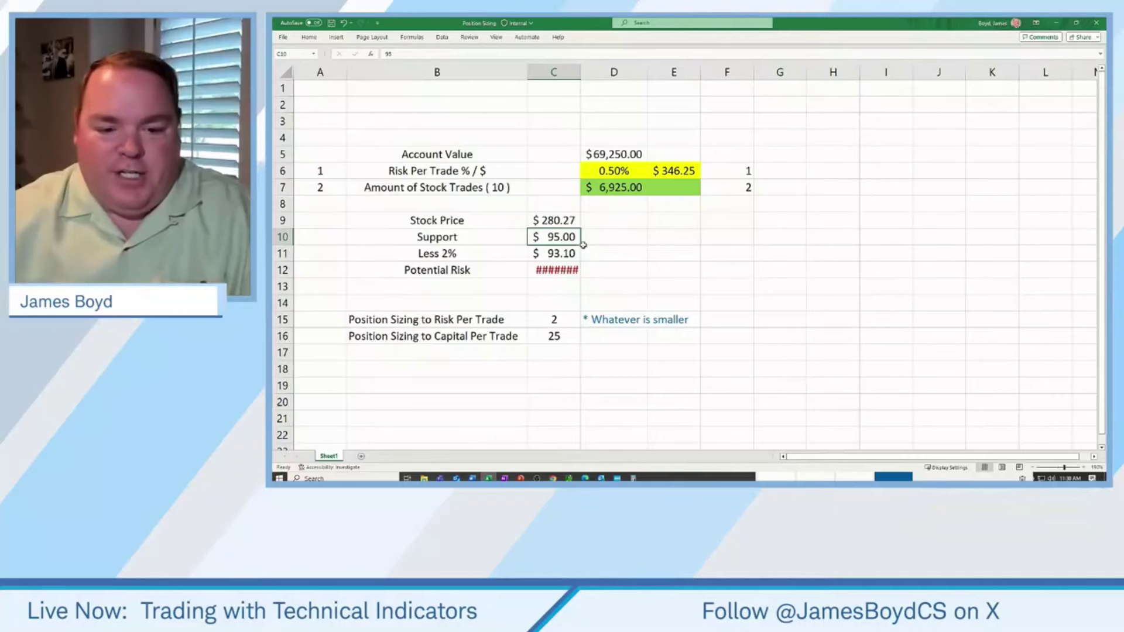
# Step: Check the latest support level on the Visa chart, set Support in C10 to 276.13, and widen column C slightly
pyautogui.hotkey('alt', 'Tab')
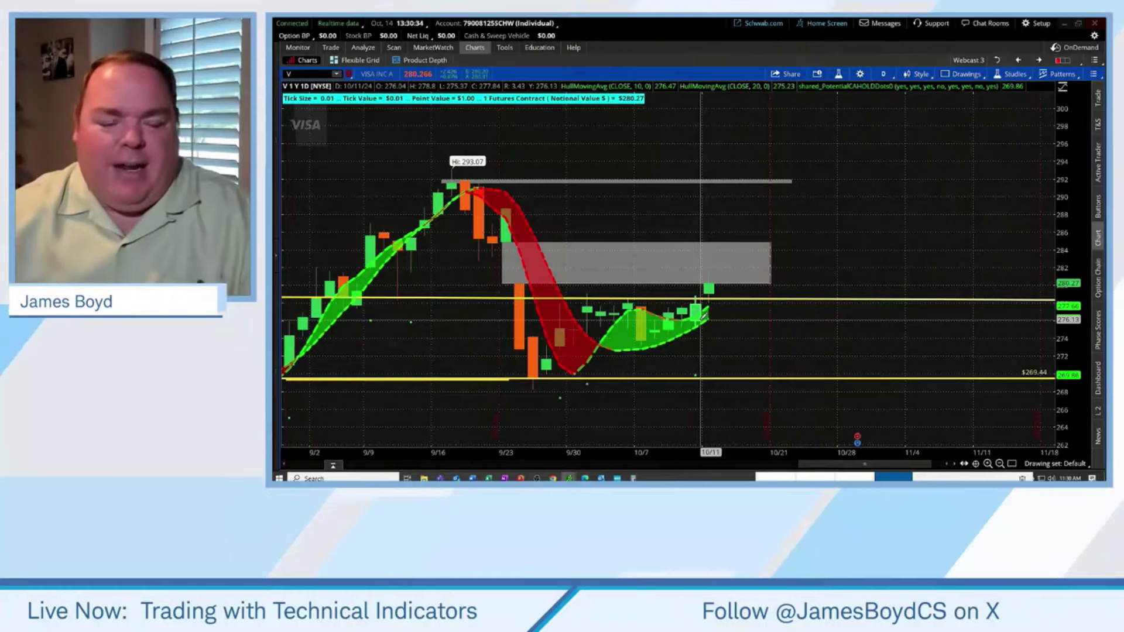
pyautogui.hotkey('alt', 'Tab')
pyautogui.write('276.1')
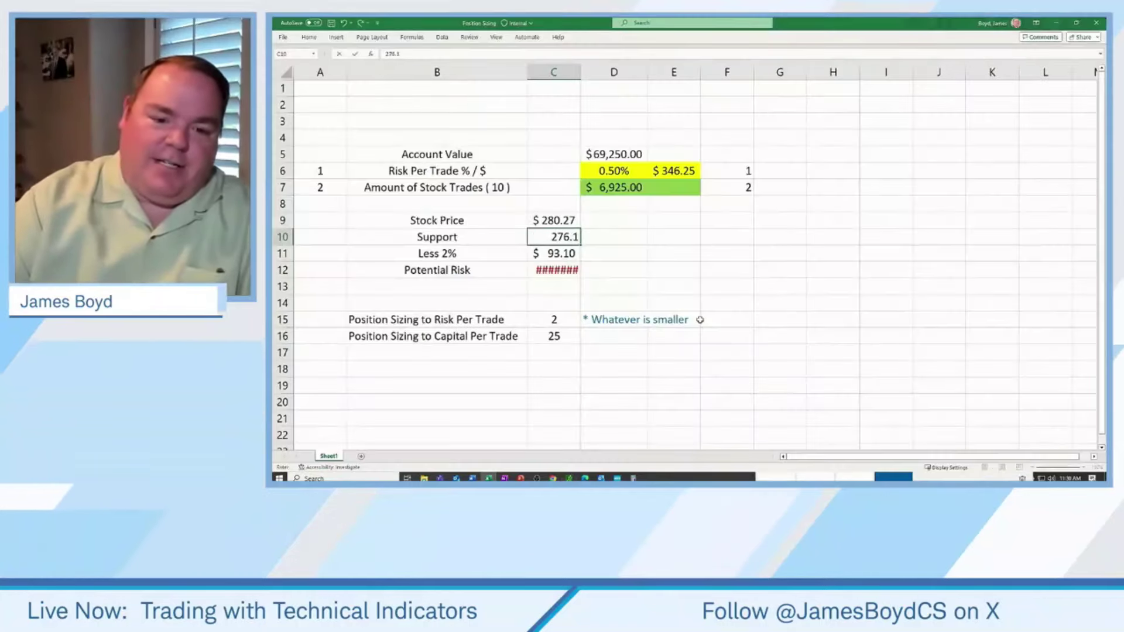
pyautogui.write('3')
pyautogui.press('Return')
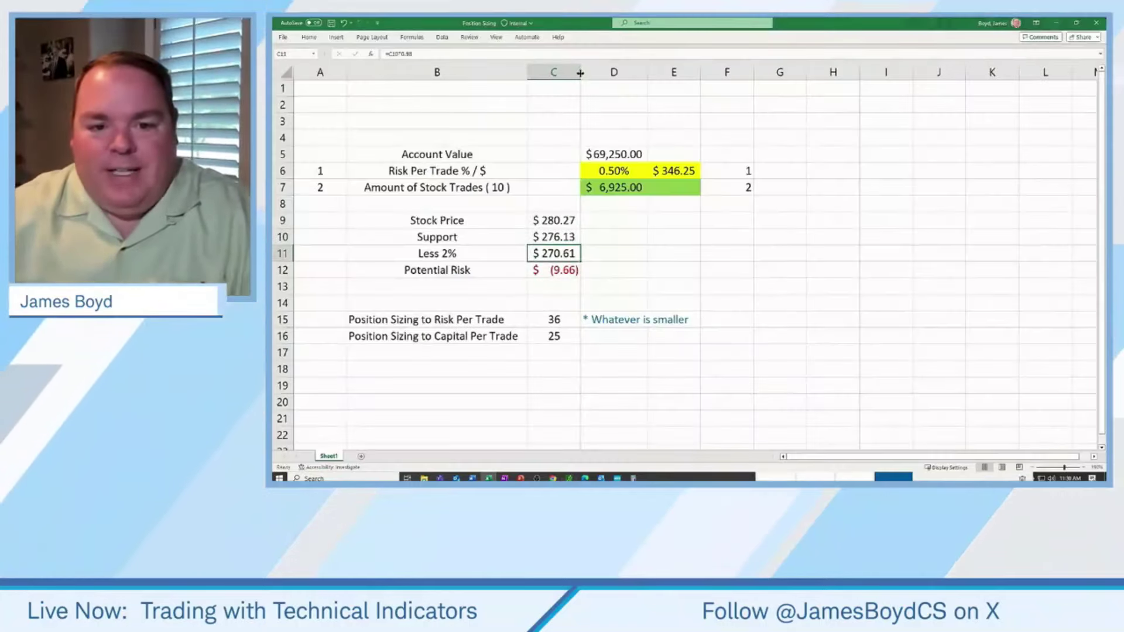
pyautogui.moveTo(580, 72); pyautogui.dragTo(588, 73)
# Step: Examine the Less 2% price against the stock price, and the potential risk per share derived from them
pyautogui.click(468, 251)
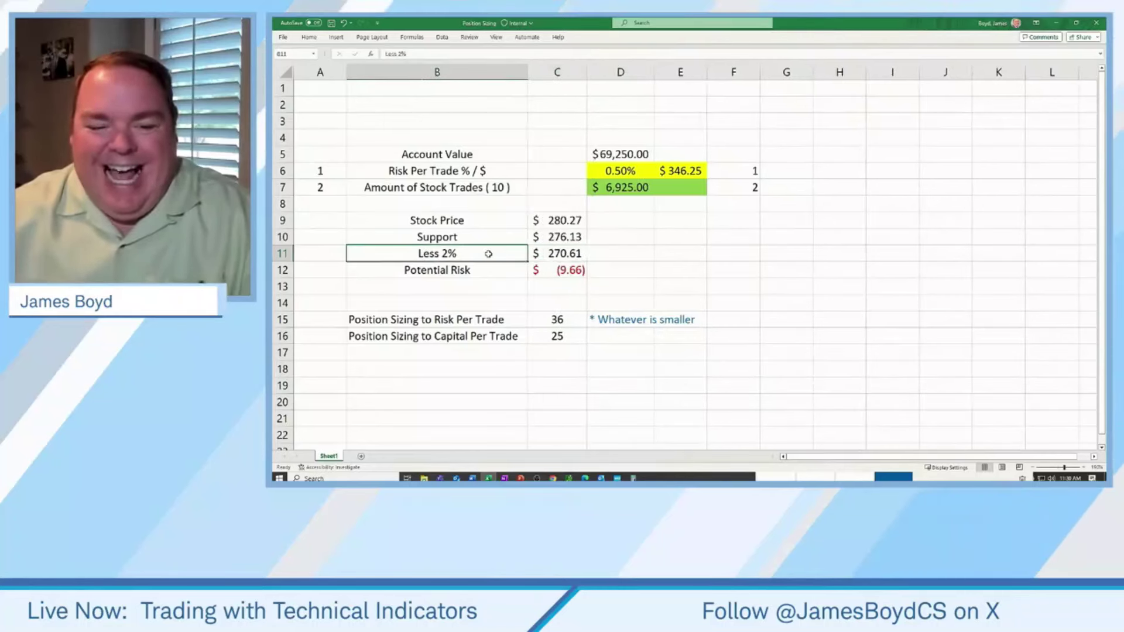
pyautogui.click(577, 253)
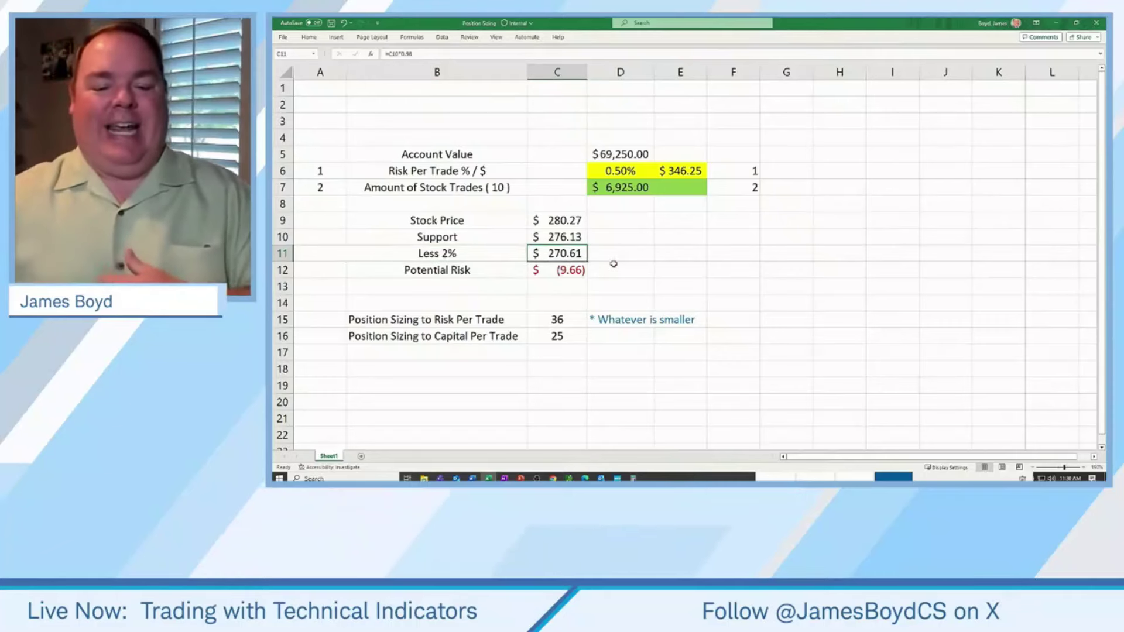
pyautogui.press('Up')
pyautogui.press('Up')
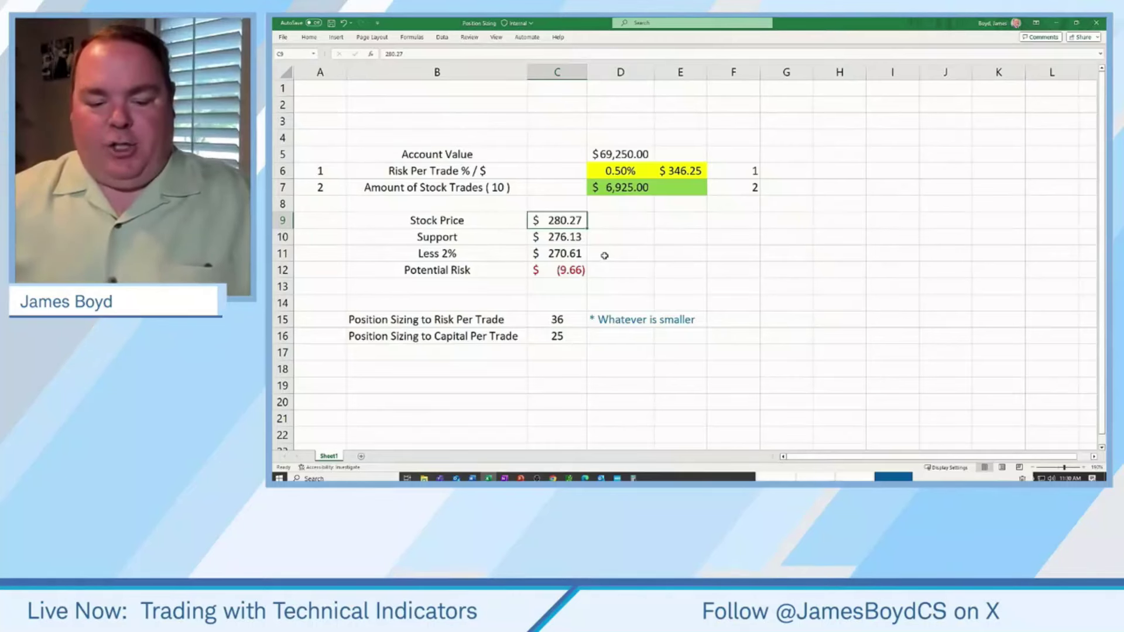
pyautogui.click(584, 255)
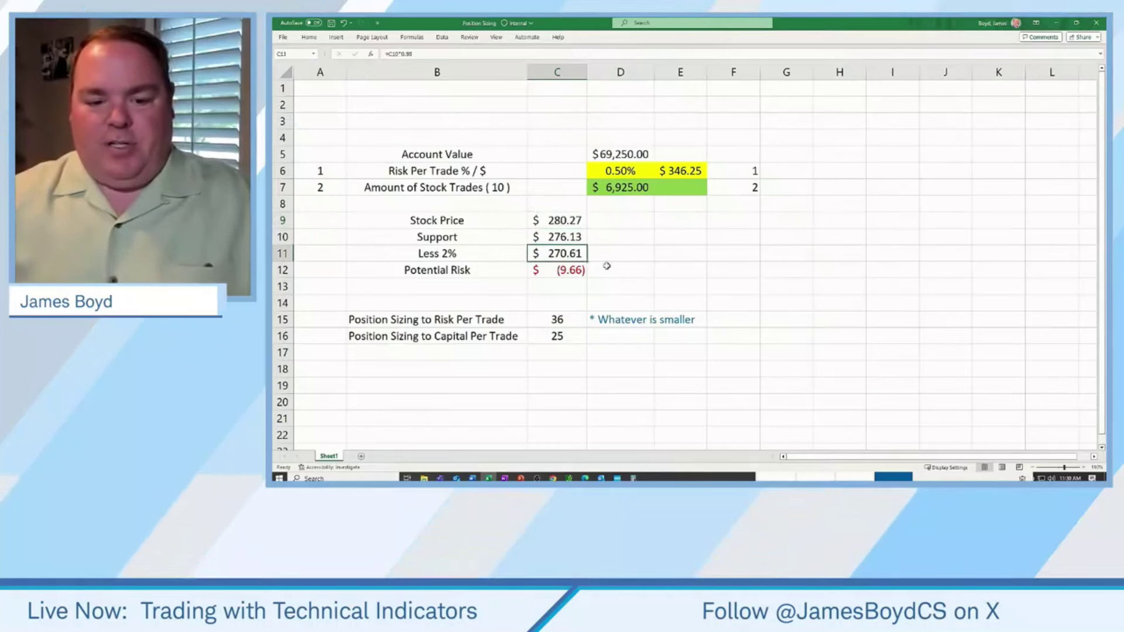
pyautogui.click(580, 272)
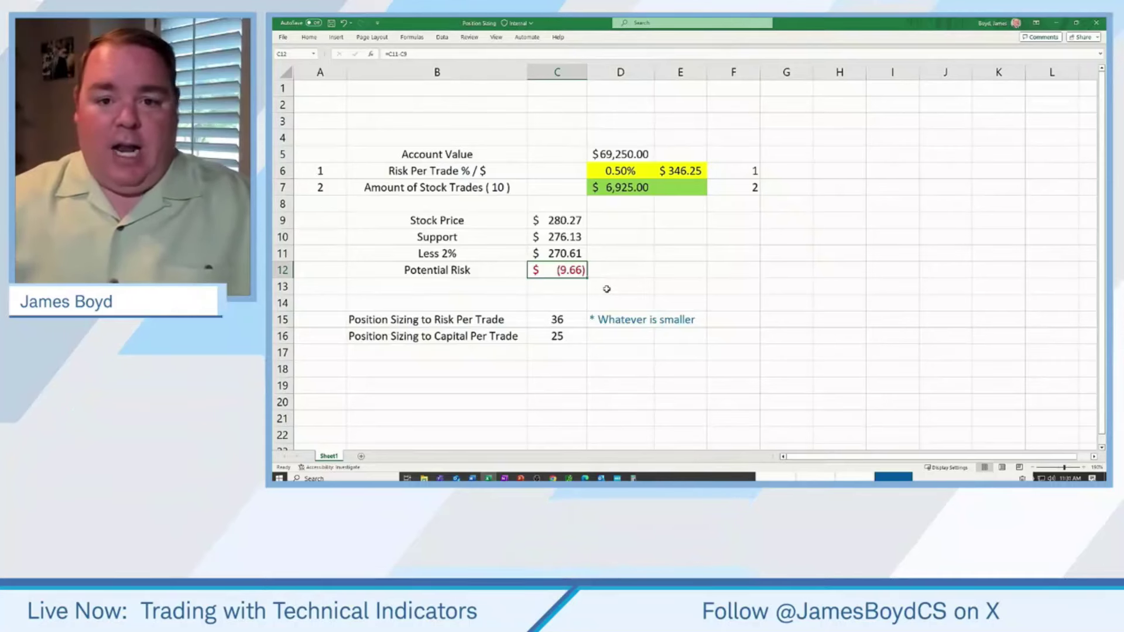
# Step: Compare the position sizes by risk per trade and by capital per trade with the dollar risk, stock price and allocation behind them
pyautogui.click(359, 319)
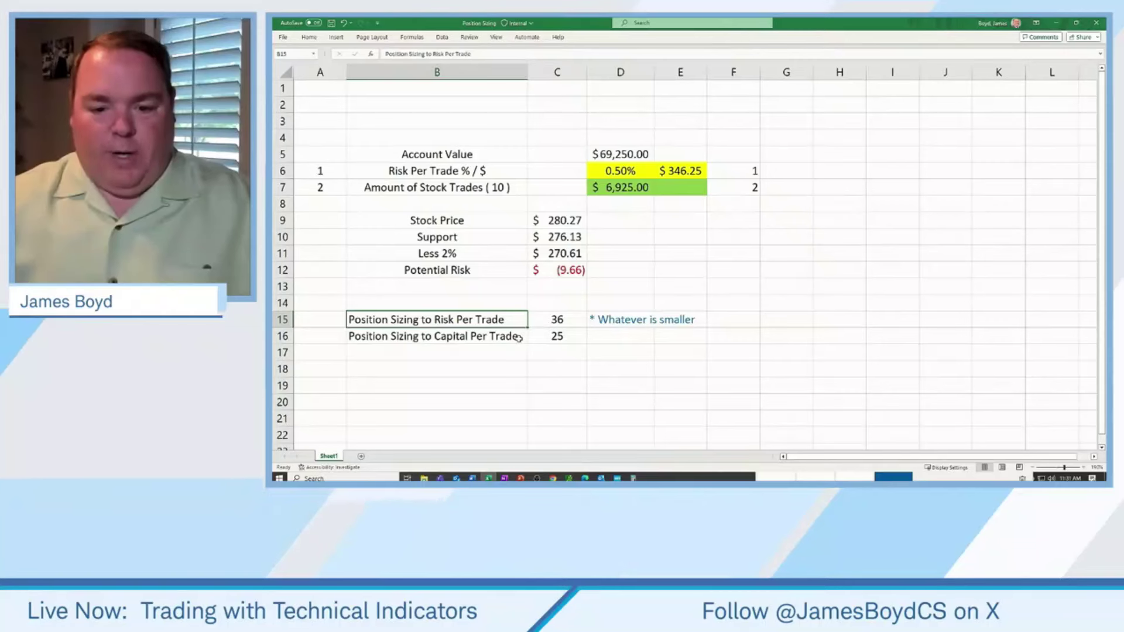
pyautogui.click(695, 172)
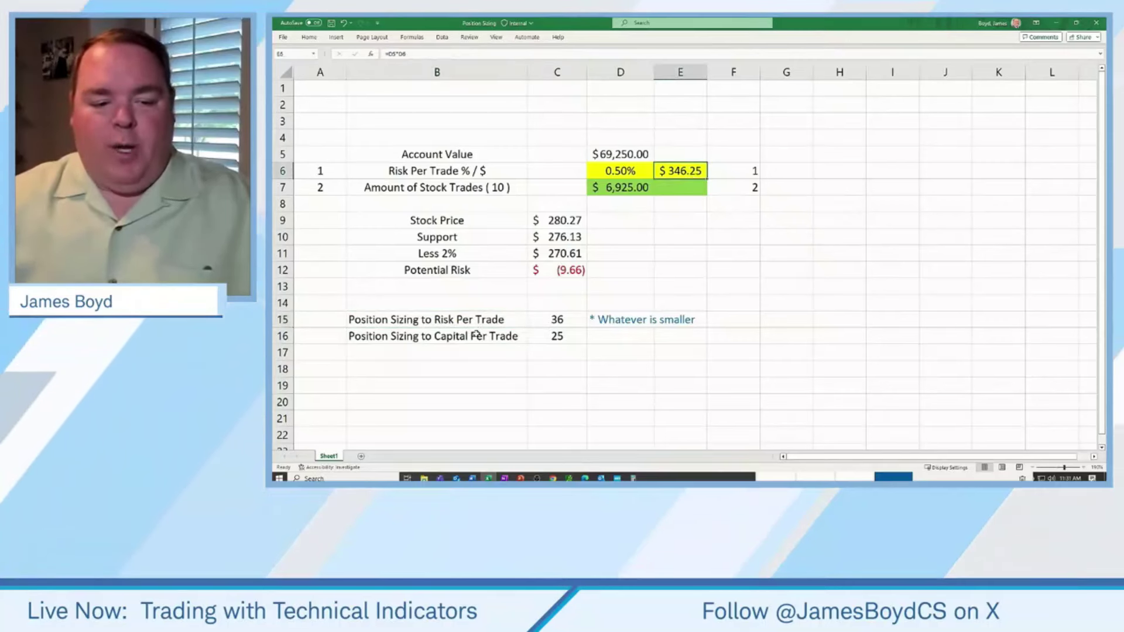
pyautogui.click(501, 341)
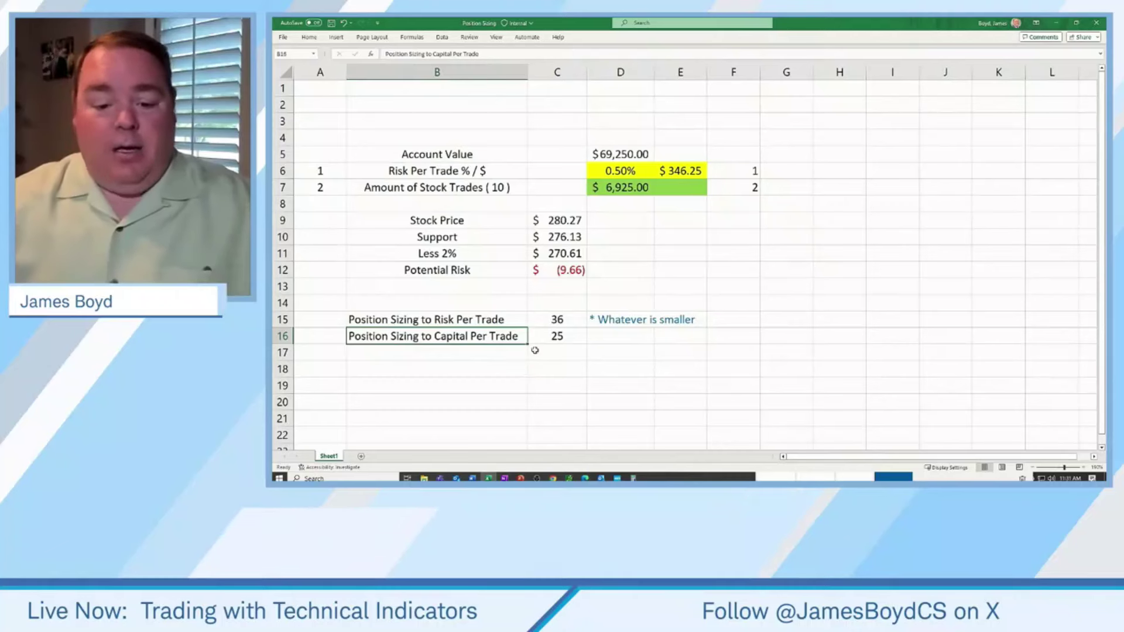
pyautogui.moveTo(628, 321); pyautogui.dragTo(683, 320)
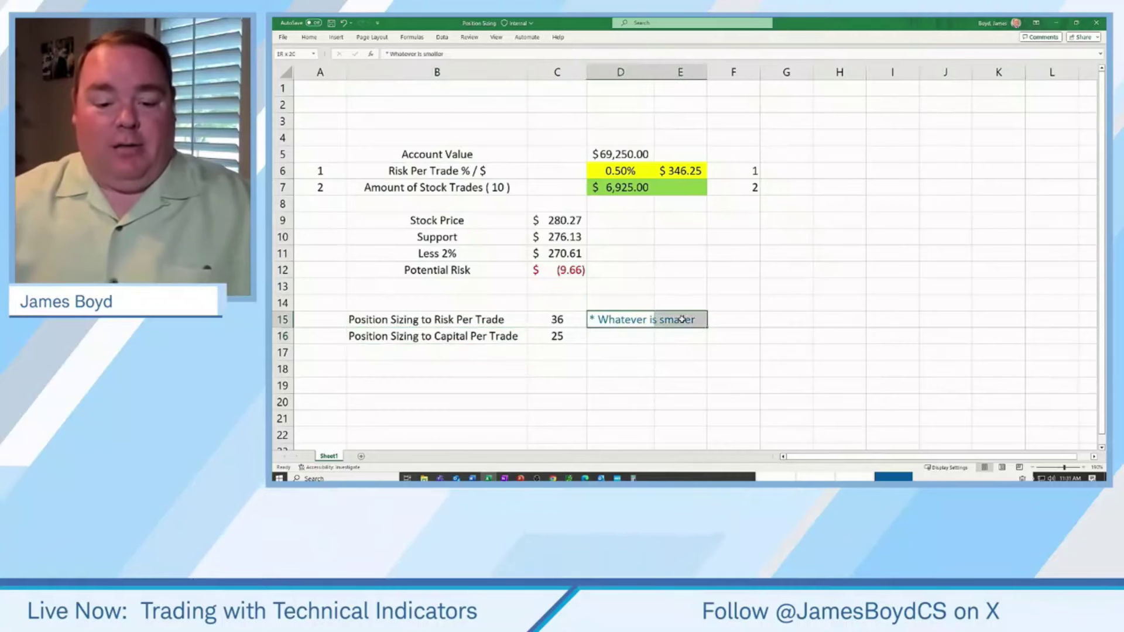
pyautogui.click(569, 321)
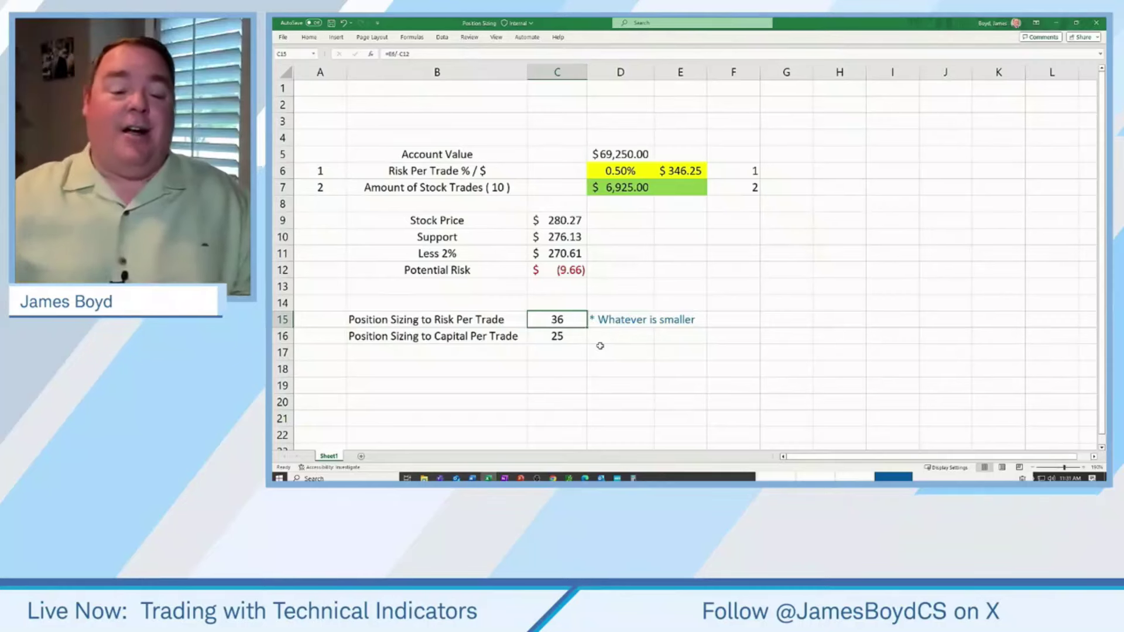
pyautogui.click(554, 220)
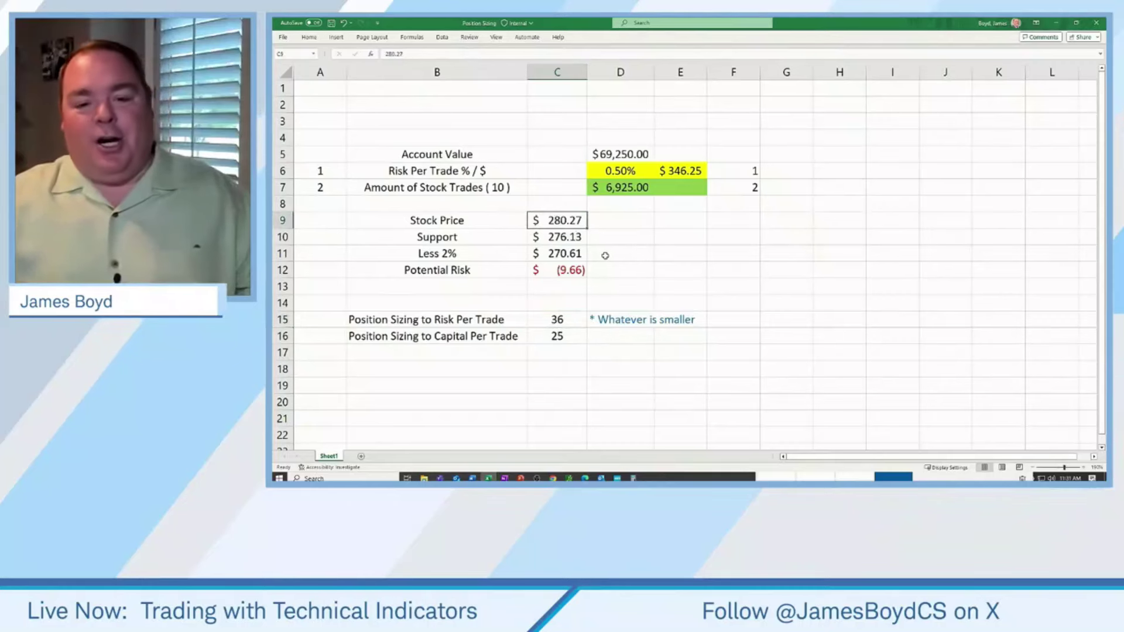
pyautogui.click(626, 188)
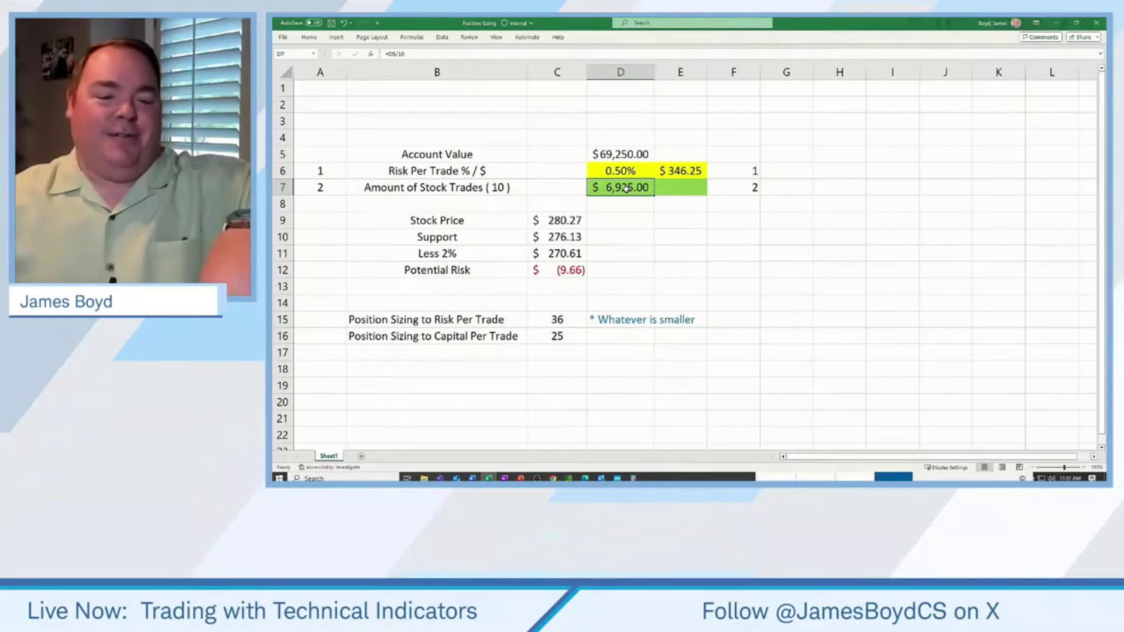
pyautogui.moveTo(434, 336); pyautogui.dragTo(549, 338)
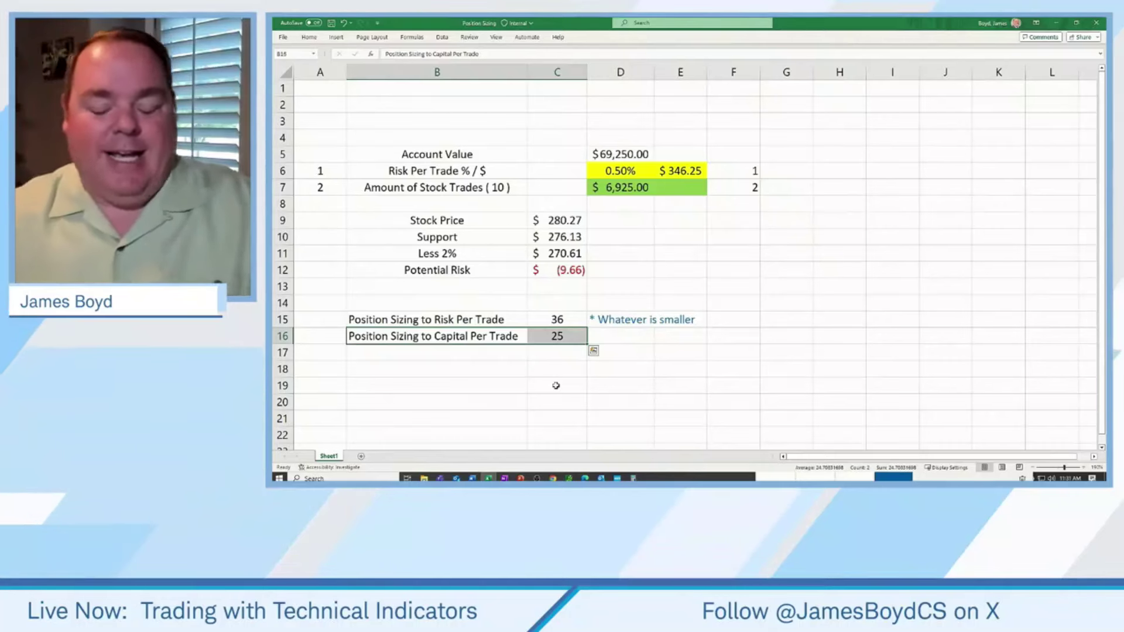
# Step: Open Calculator, place it beside the worksheet data, and multiply 25 shares by the 280.27 stock price
pyautogui.press('XF86Calculator')
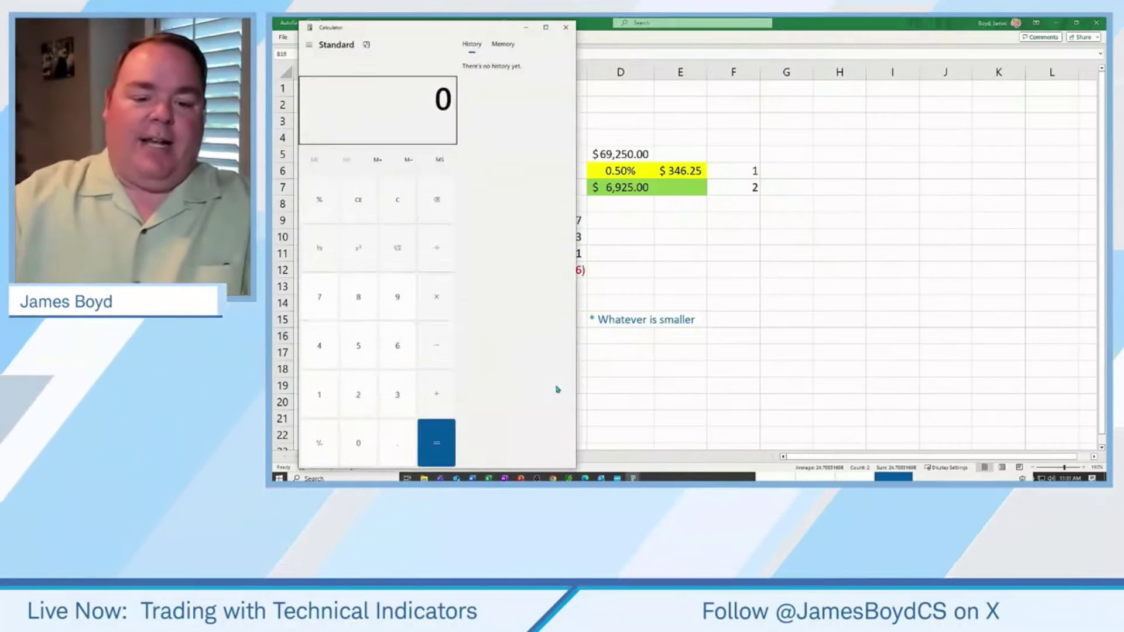
pyautogui.press('2')
pyautogui.press('5')
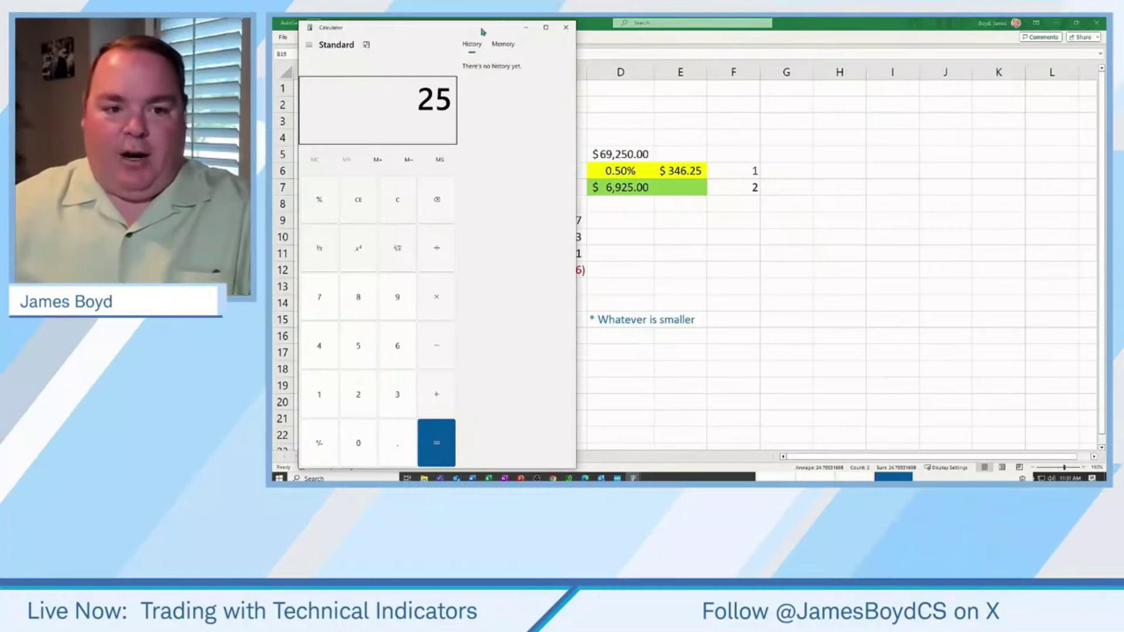
pyautogui.moveTo(482, 30); pyautogui.dragTo(913, 47)
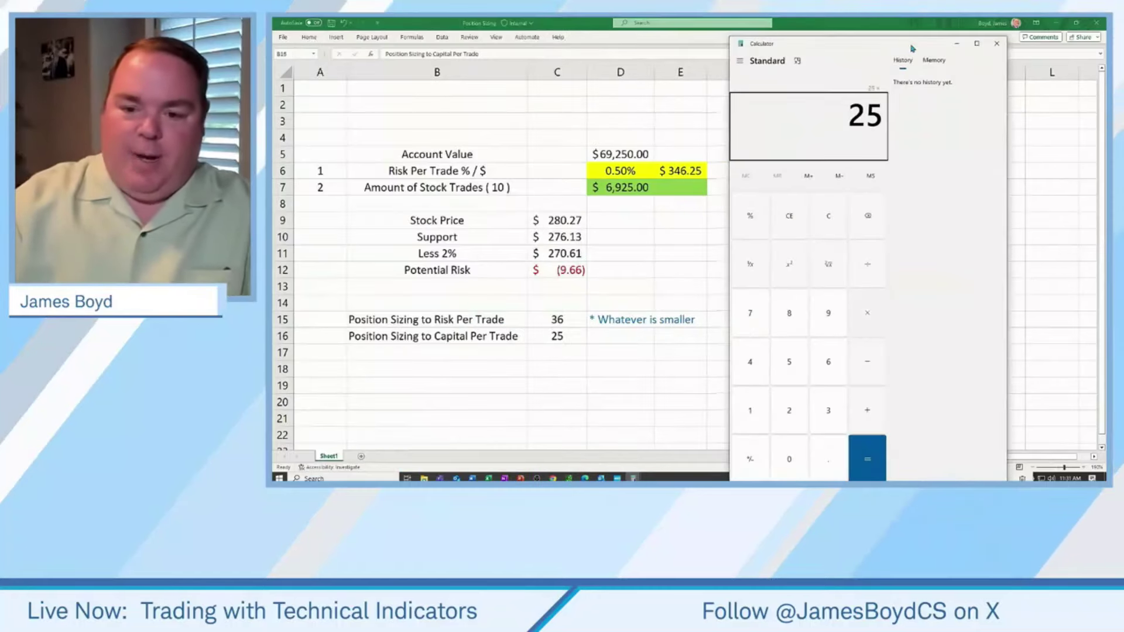
pyautogui.write('280.27')
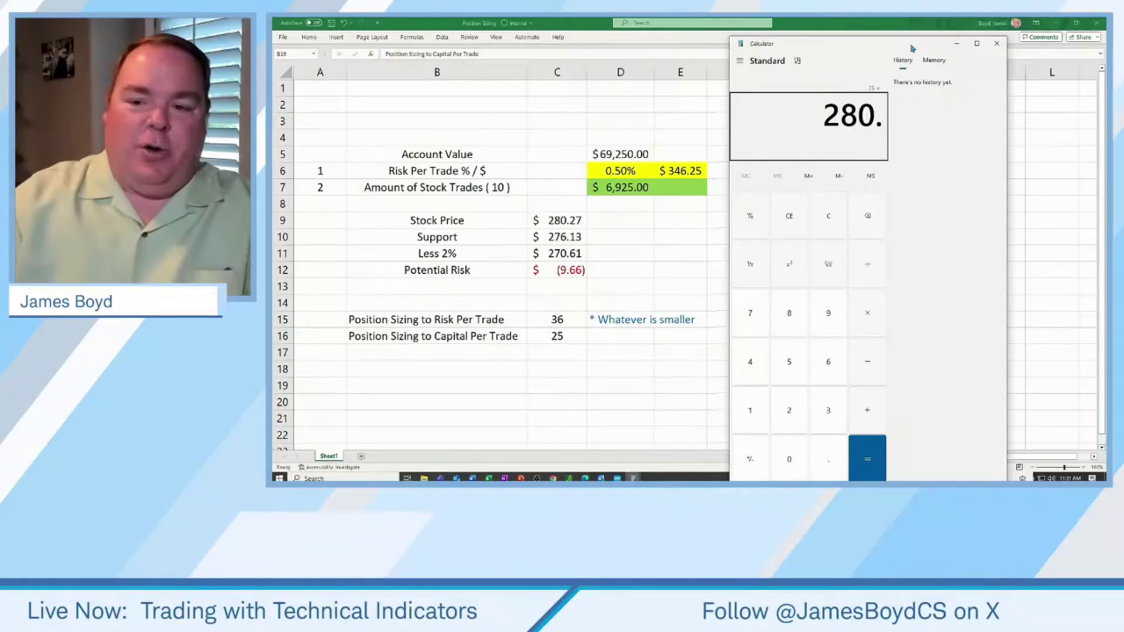
pyautogui.press('Return')
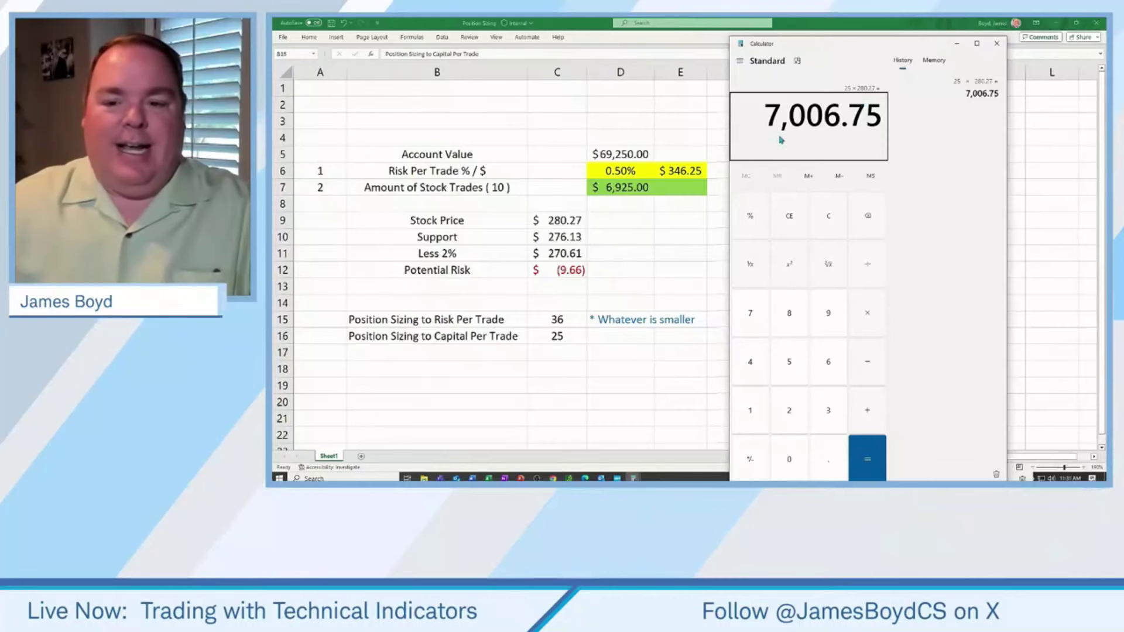
# Step: Show the capital-per-trade position size in C16 with one decimal place
pyautogui.click(644, 191)
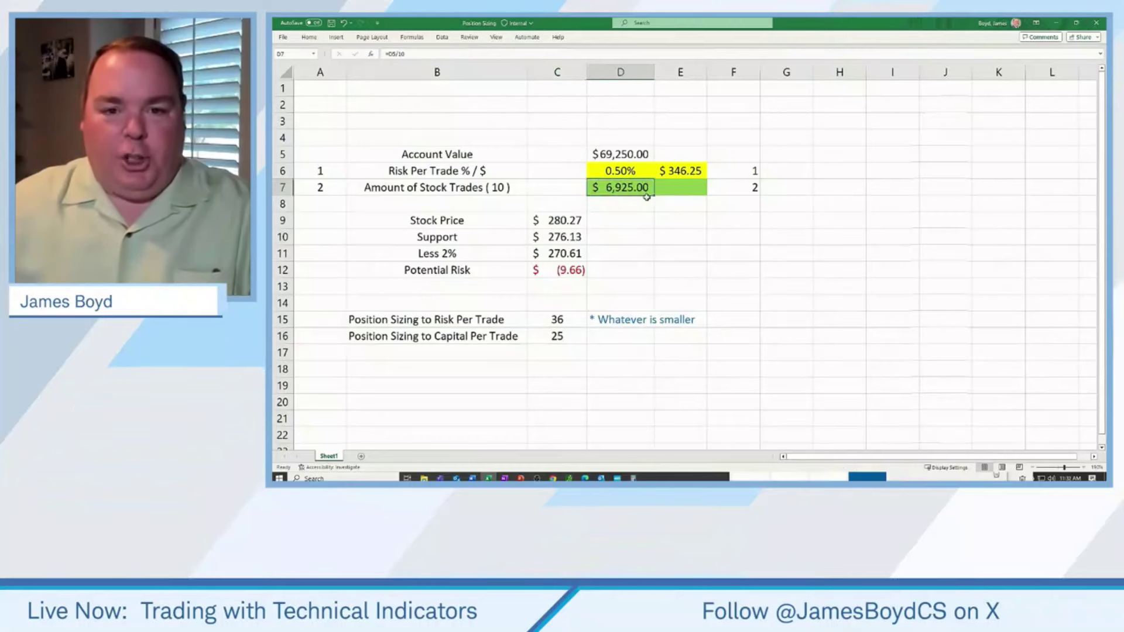
pyautogui.click(557, 303)
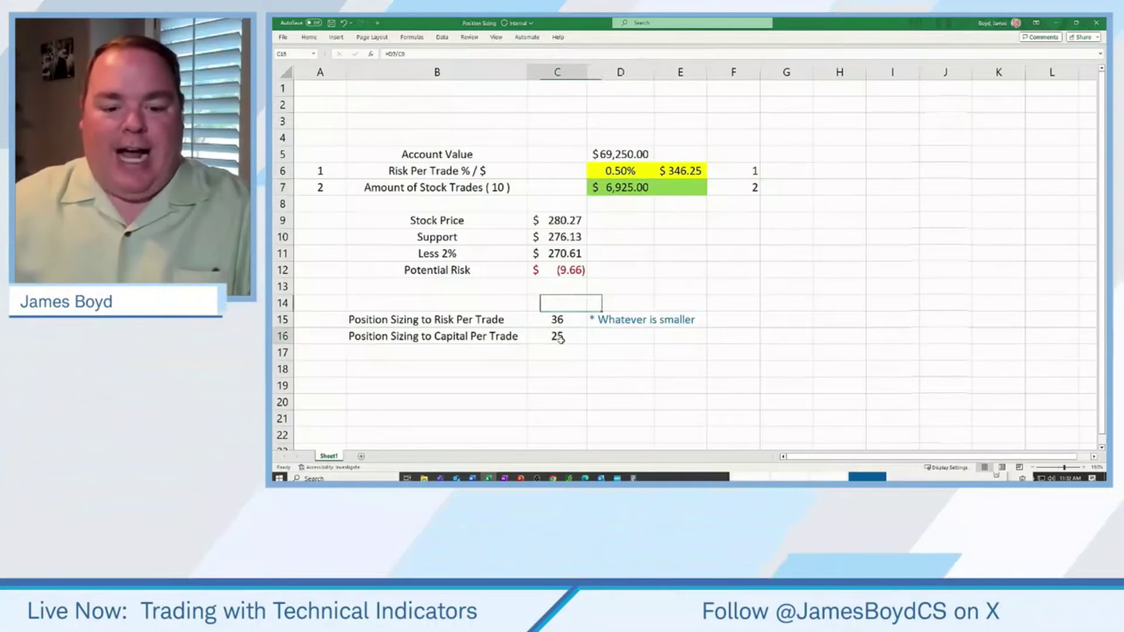
pyautogui.click(557, 336)
pyautogui.click(310, 37)
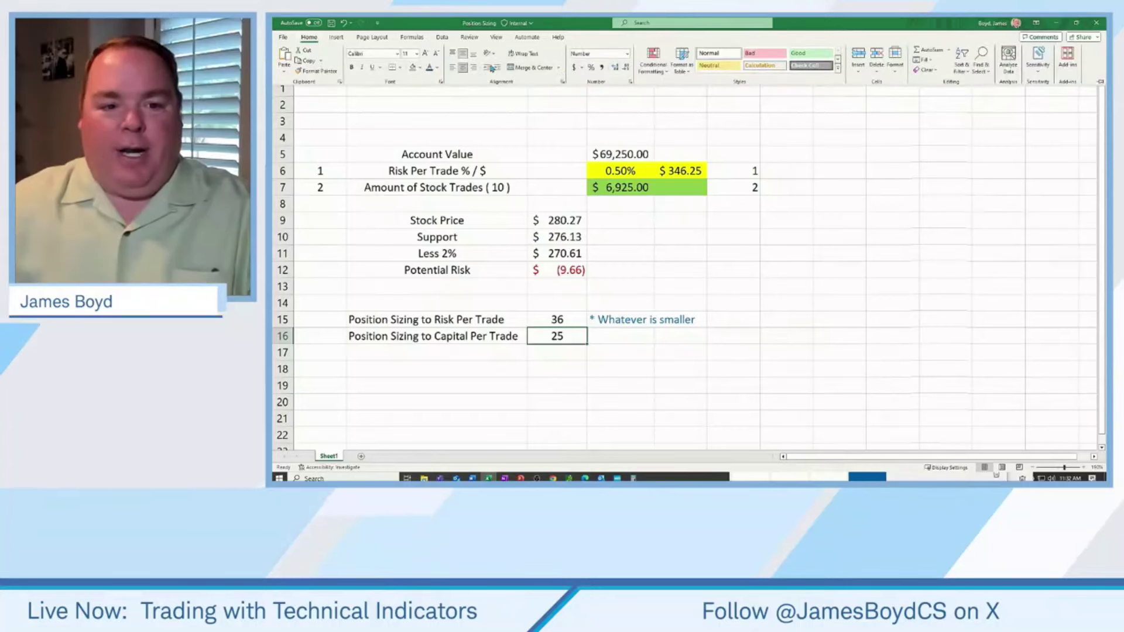
pyautogui.click(615, 68)
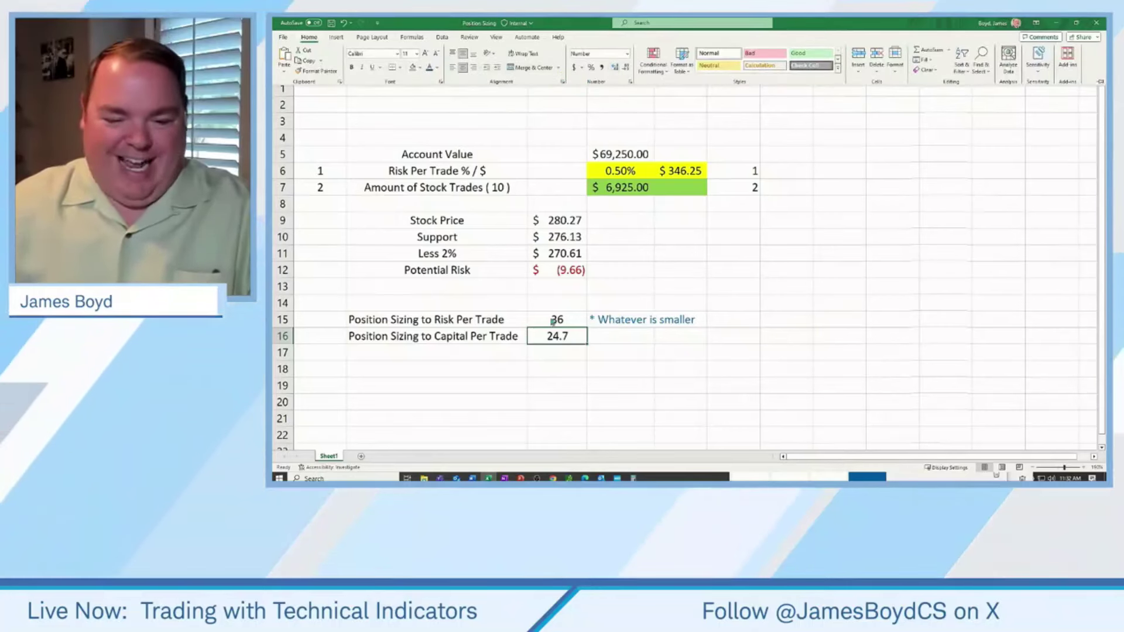
# Step: Show the risk-per-trade position size in C15 with one decimal place
pyautogui.click(556, 319)
pyautogui.click(557, 319)
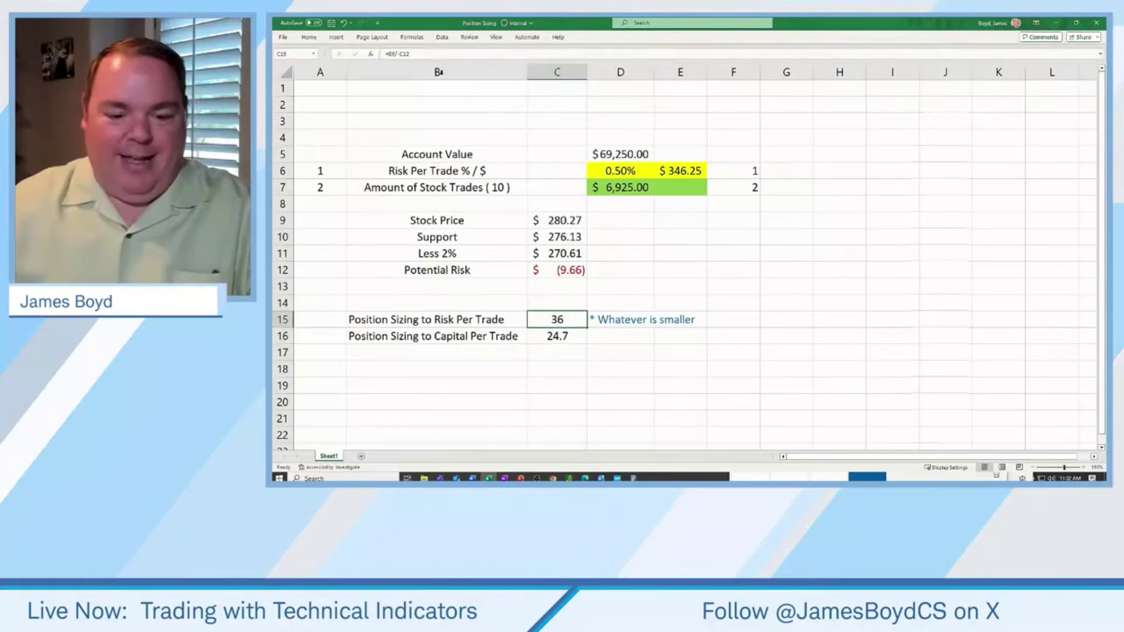
pyautogui.click(309, 37)
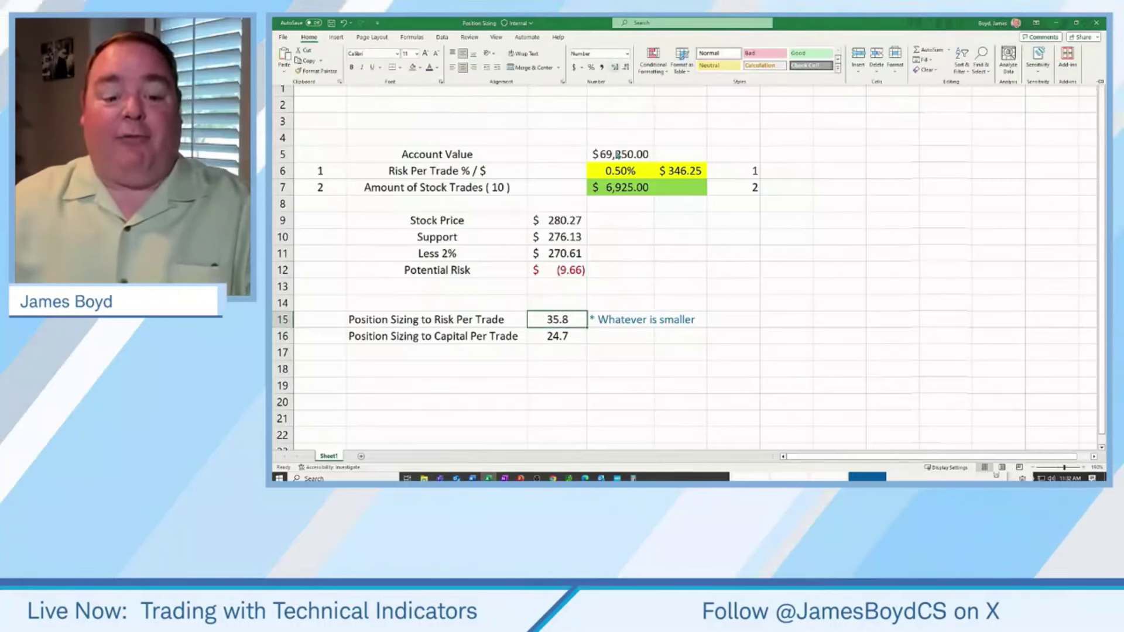
pyautogui.click(563, 339)
pyautogui.click(563, 338)
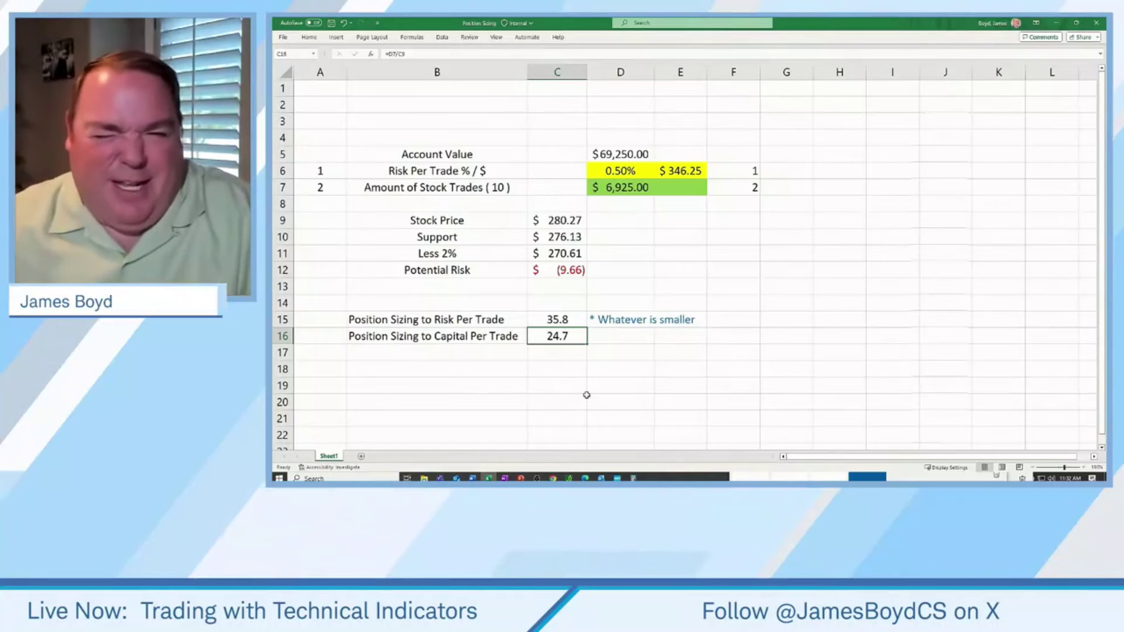
pyautogui.hotkey('alt', 'Tab')
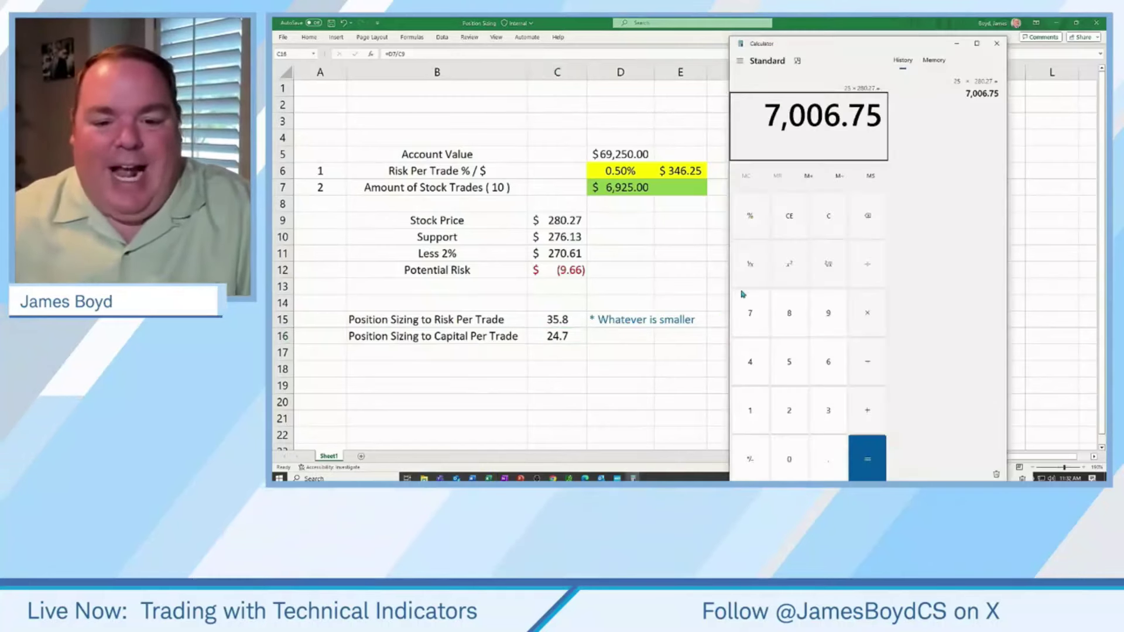
pyautogui.hotkey('alt', 'Tab')
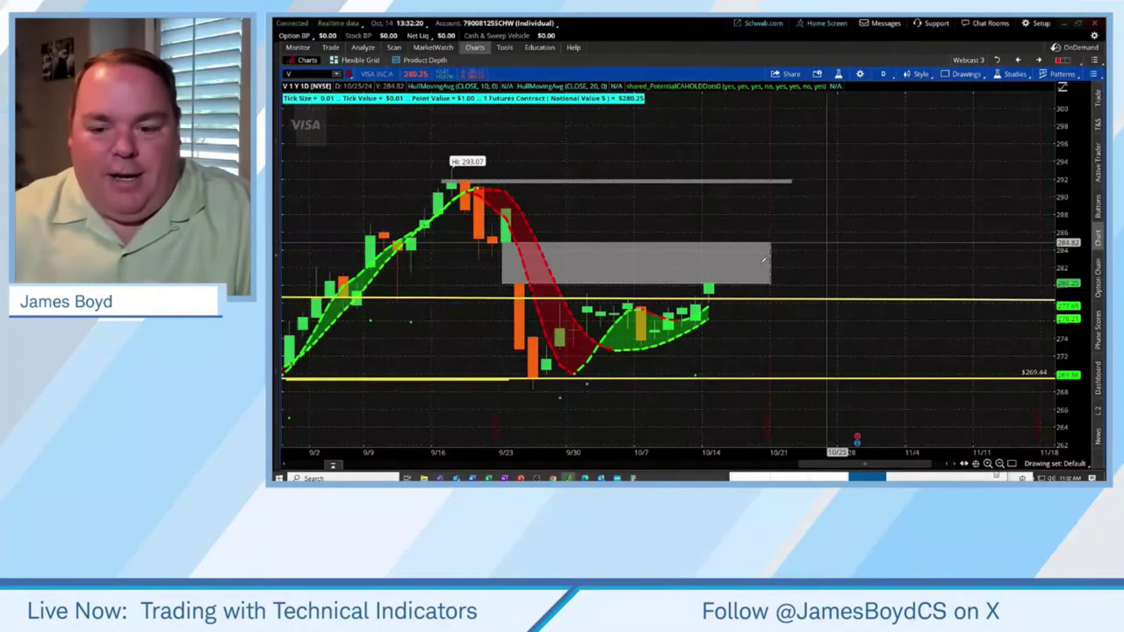
pyautogui.rightClick(717, 282)
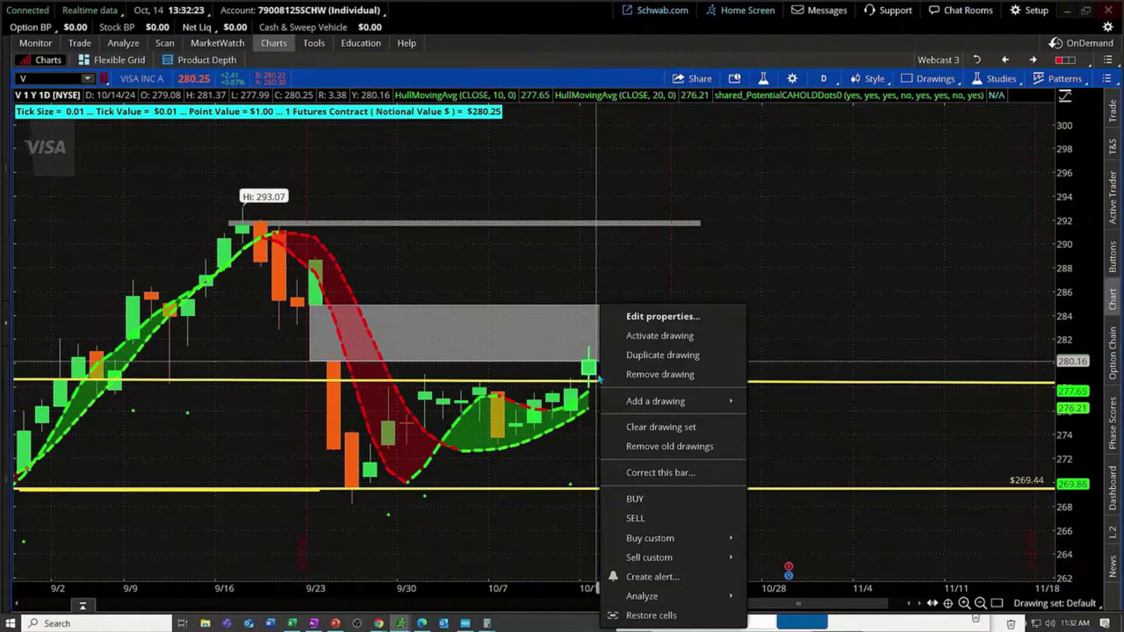
pyautogui.moveTo(605, 398)
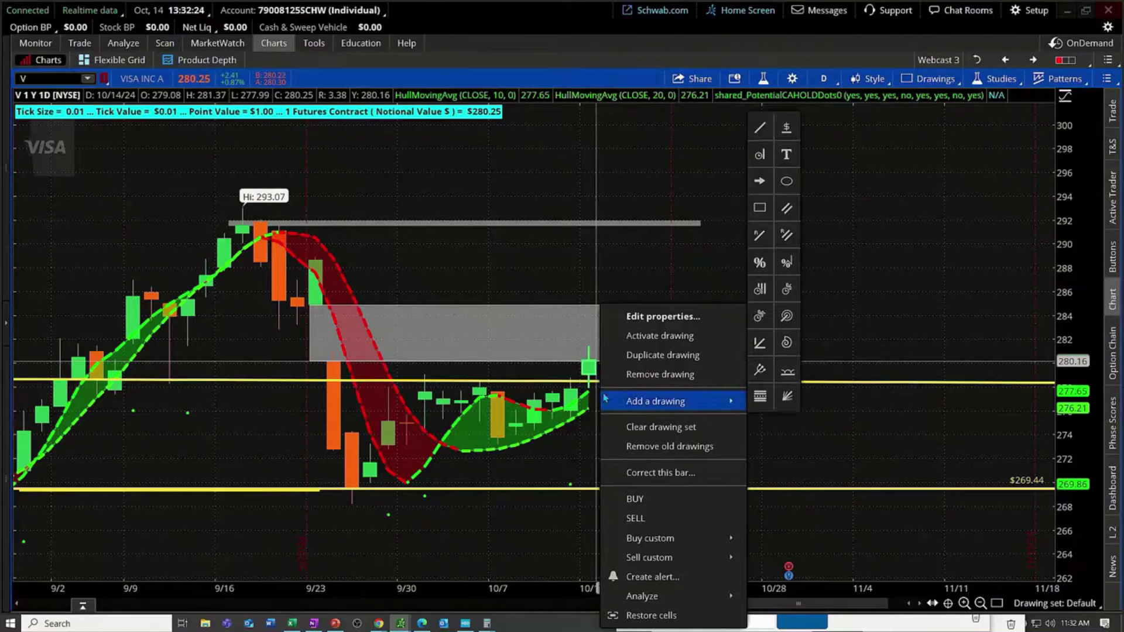
# Step: Switch to the thinkorswim simulated trading account and chart Visa using the symbol V
pyautogui.hotkey('alt', 'Tab')
pyautogui.hotkey('alt', 'Tab')
pyautogui.hotkey('alt', 'Tab')
pyautogui.hotkey('alt', 'Tab')
pyautogui.hotkey('alt', 'Tab')
pyautogui.hotkey('alt', 'Tab')
pyautogui.hotkey('alt', 'Tab')
pyautogui.hotkey('alt', 'Tab')
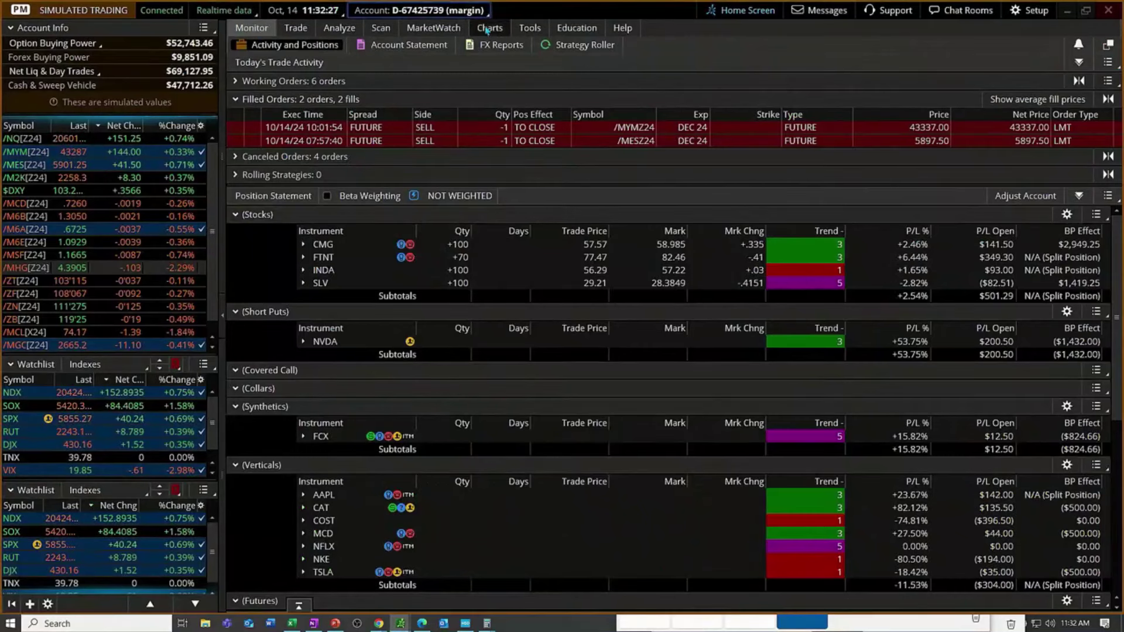
pyautogui.click(490, 28)
pyautogui.click(281, 65)
pyautogui.write('V')
pyautogui.press('Return')
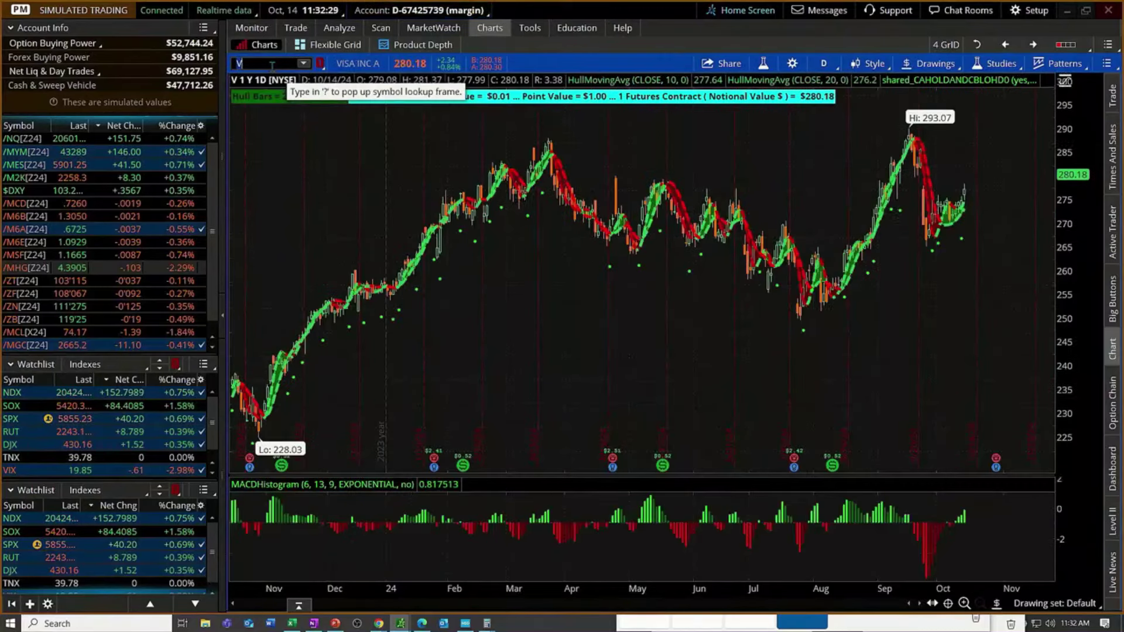
# Step: Create a custom buy order with an OCO bracket for Visa from the daily chart
pyautogui.rightClick(974, 193)
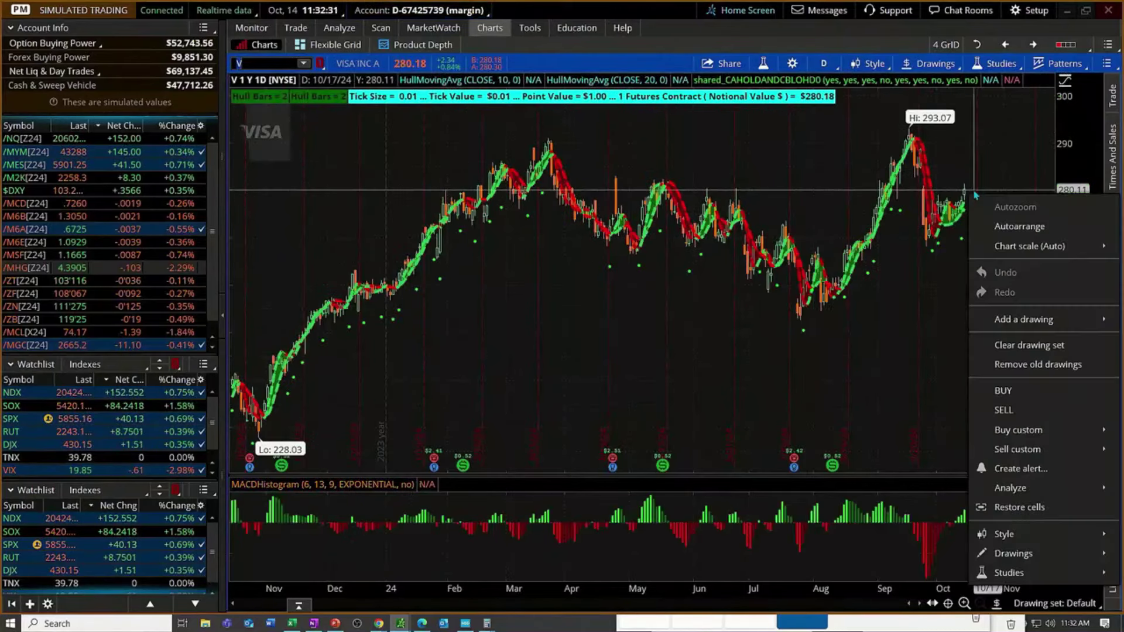
pyautogui.moveTo(1026, 429)
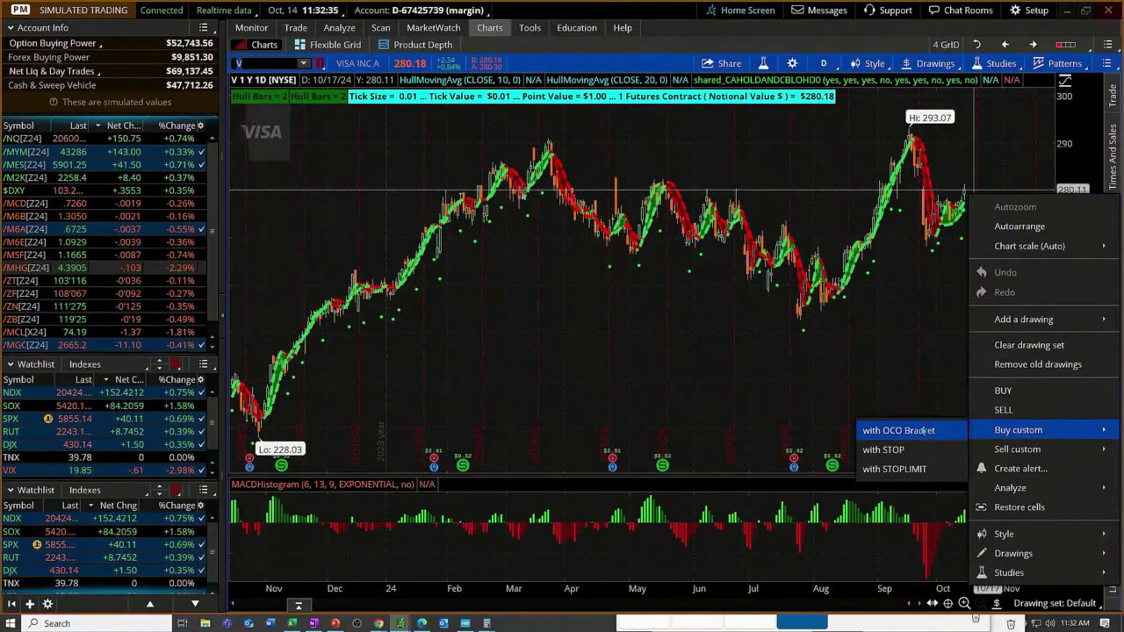
pyautogui.click(924, 432)
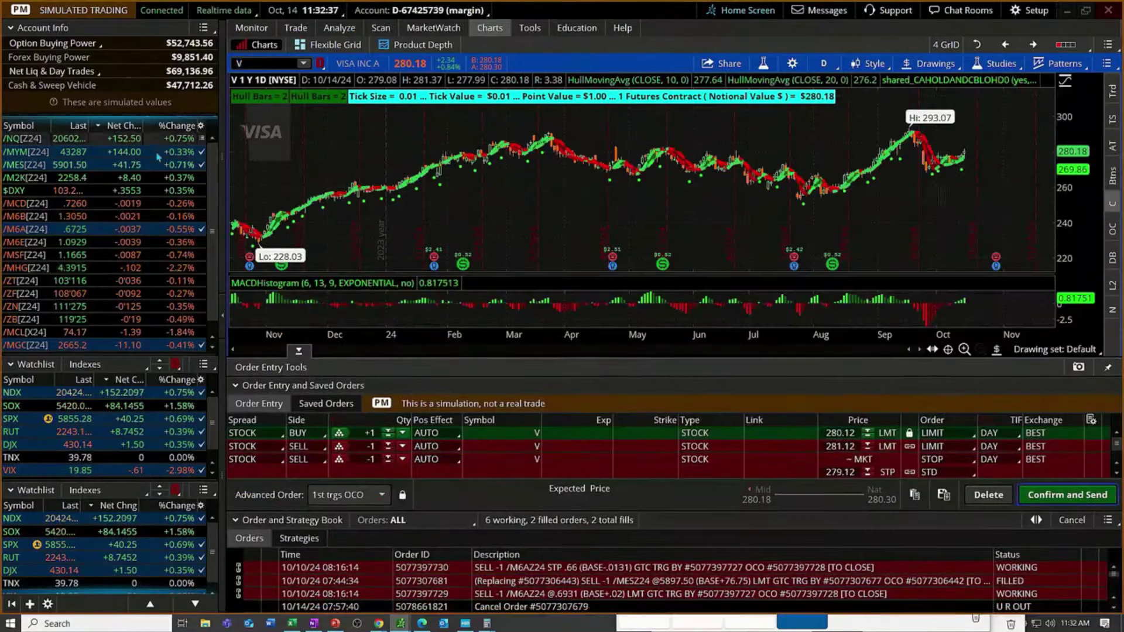
# Step: Switch back to the Position Sizing worksheet and compare the capital-per-trade position size with the risk-per-trade one
pyautogui.hotkey('alt', 'Tab')
pyautogui.hotkey('alt', 'Tab')
pyautogui.press('Tab')
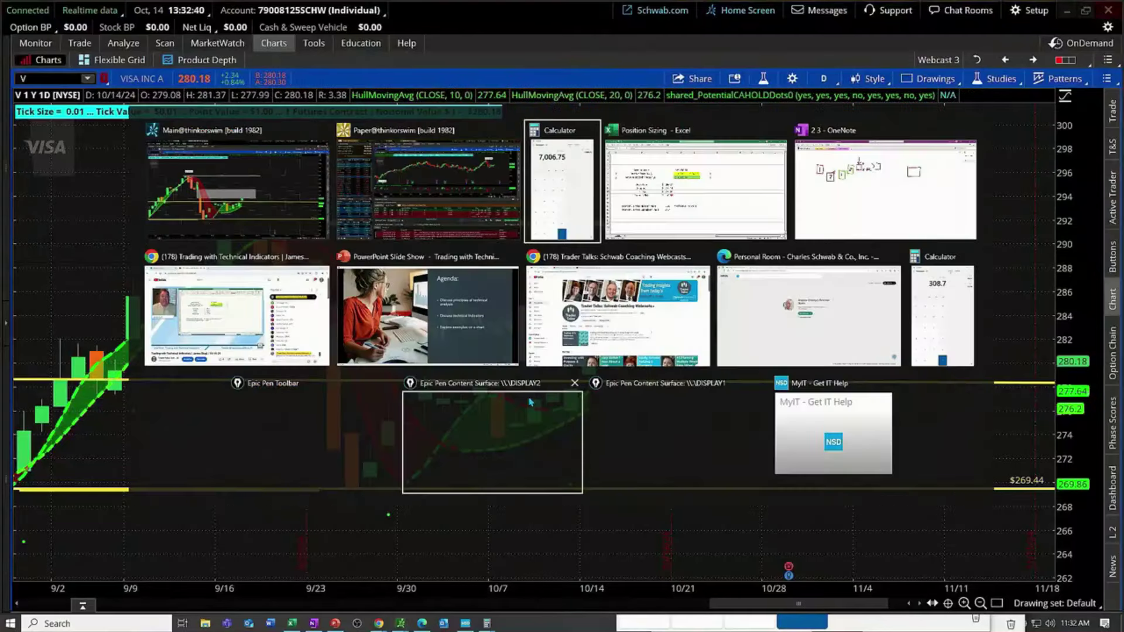
pyautogui.hotkey('alt', 'Tab')
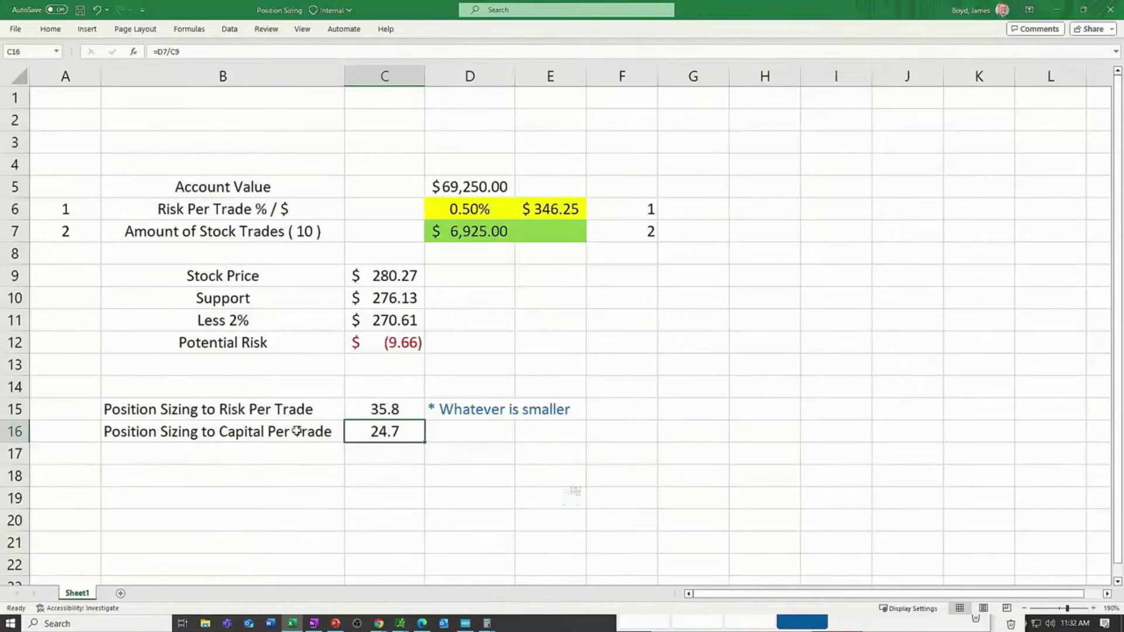
pyautogui.moveTo(297, 432); pyautogui.dragTo(358, 437)
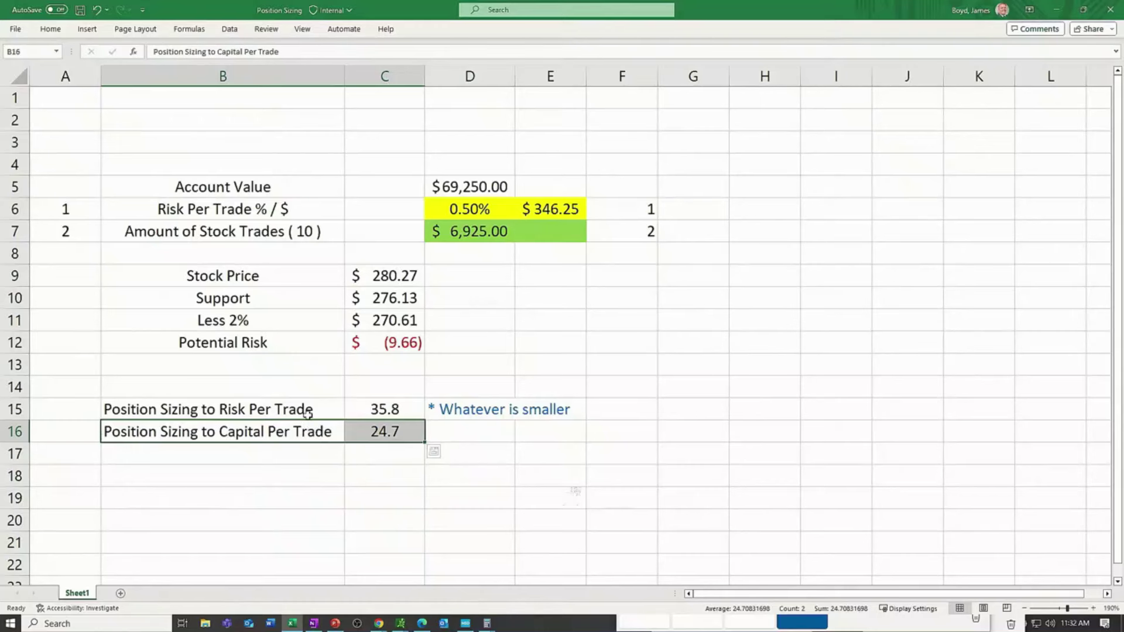
pyautogui.click(384, 410)
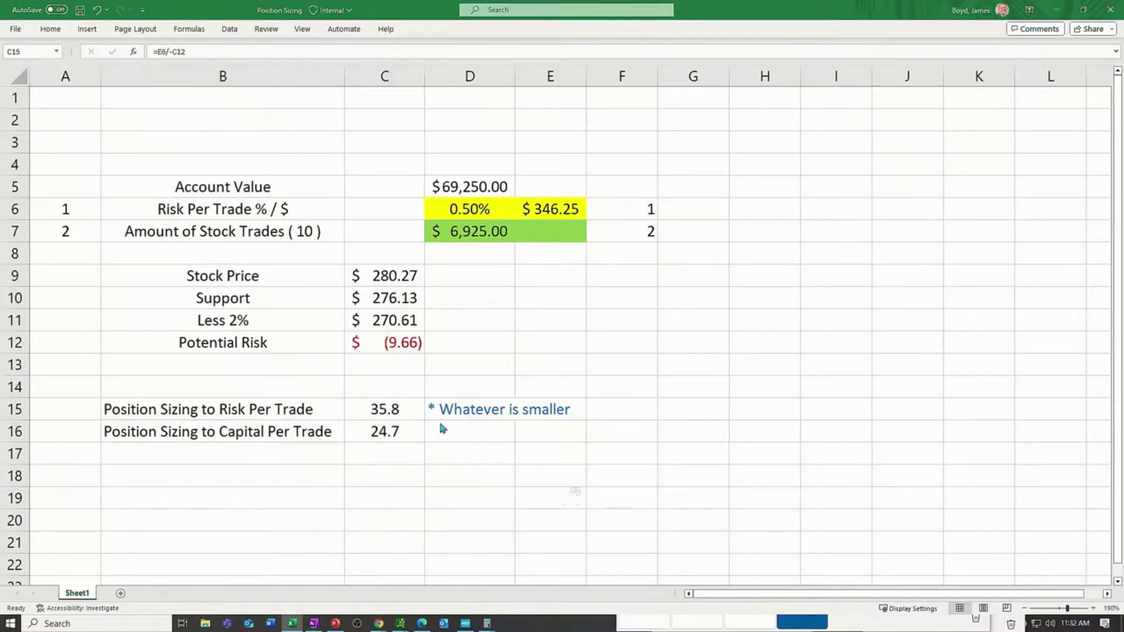
# Step: Switch to Calculator, place it beside the worksheet data, and multiply 35 shares by the 280.27 stock price
pyautogui.hotkey('alt', 'Tab')
pyautogui.write('35')
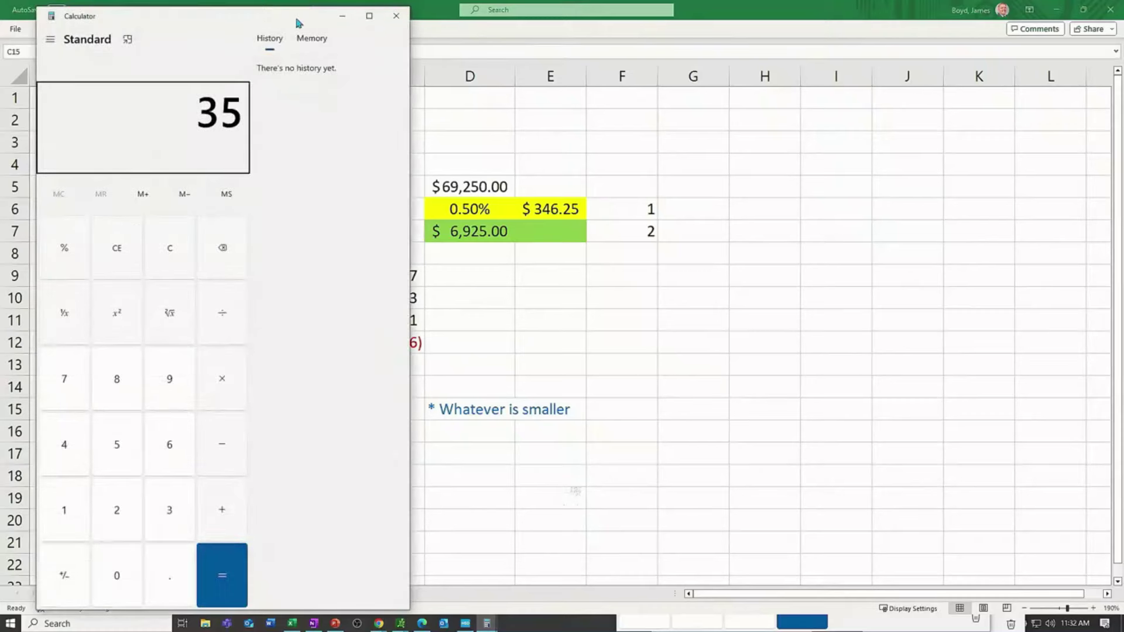
pyautogui.moveTo(296, 22); pyautogui.dragTo(845, 18)
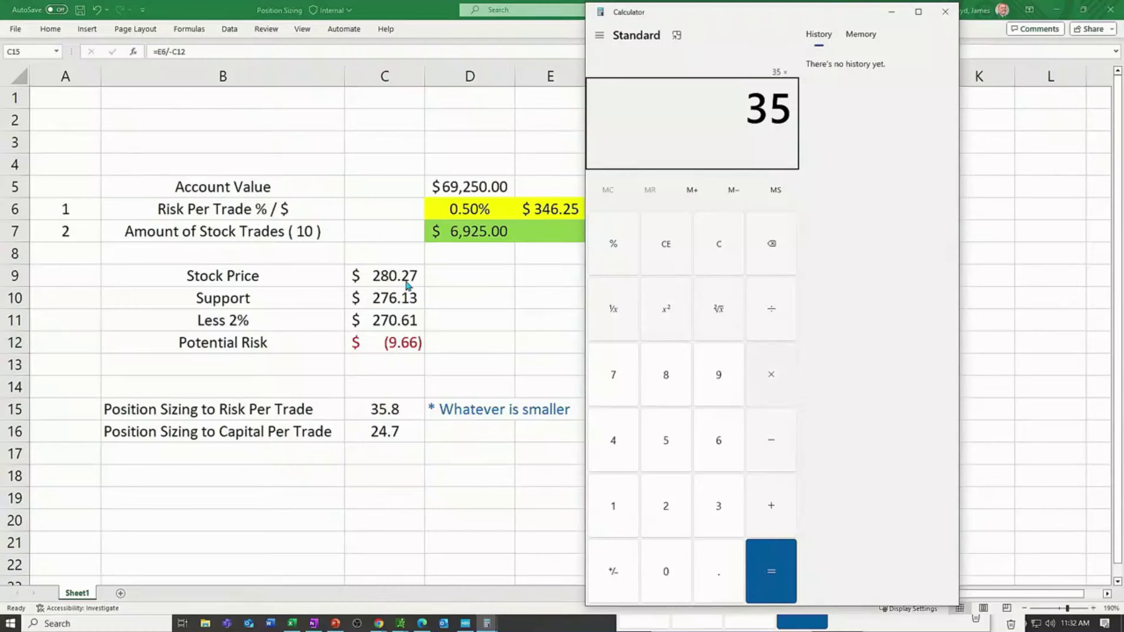
pyautogui.write('80')
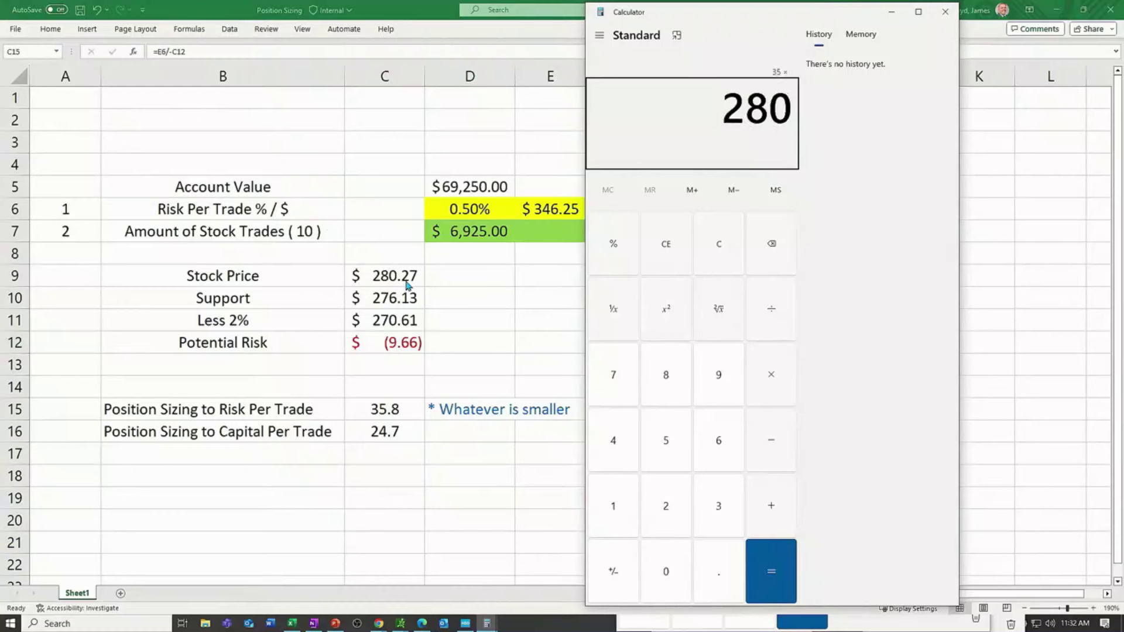
pyautogui.write('.27')
pyautogui.press('Return')
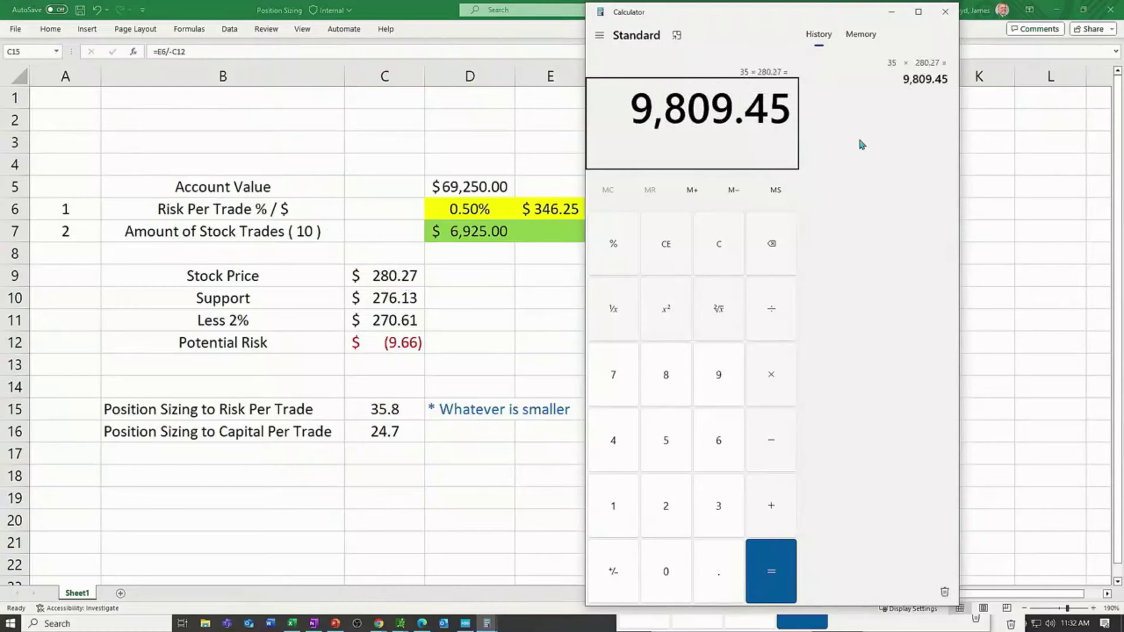
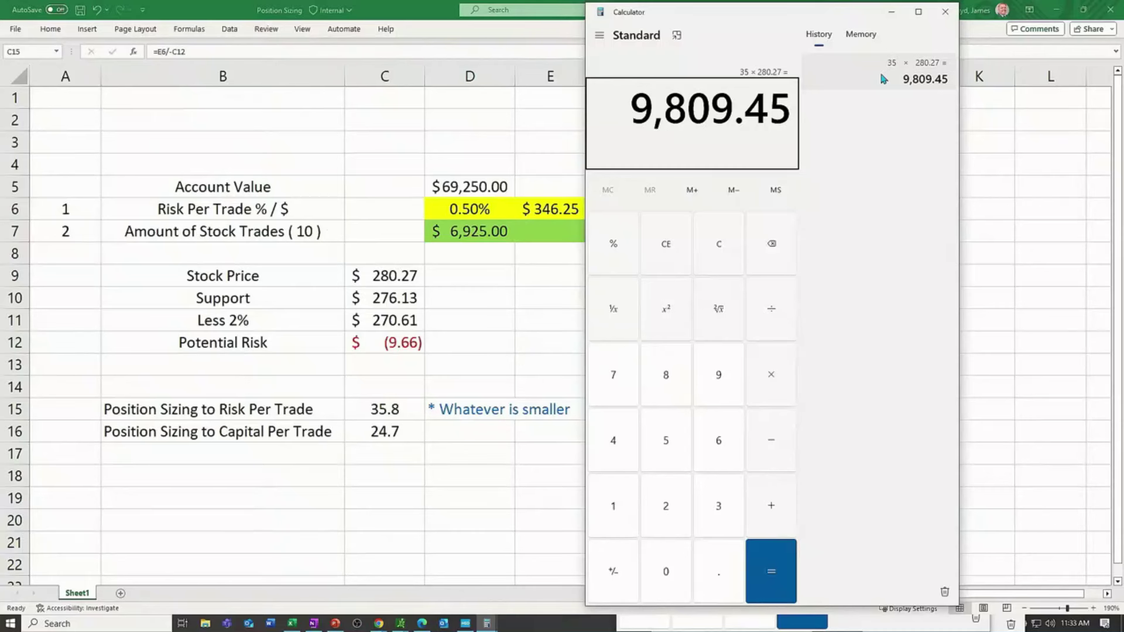
# Step: Return to the simulated Visa order, hide the account and watchlist sidebar, and collapse the Order and Strategy Book
pyautogui.hotkey('alt', 'Tab')
pyautogui.hotkey('alt', 'Tab')
pyautogui.hotkey('alt', 'Tab')
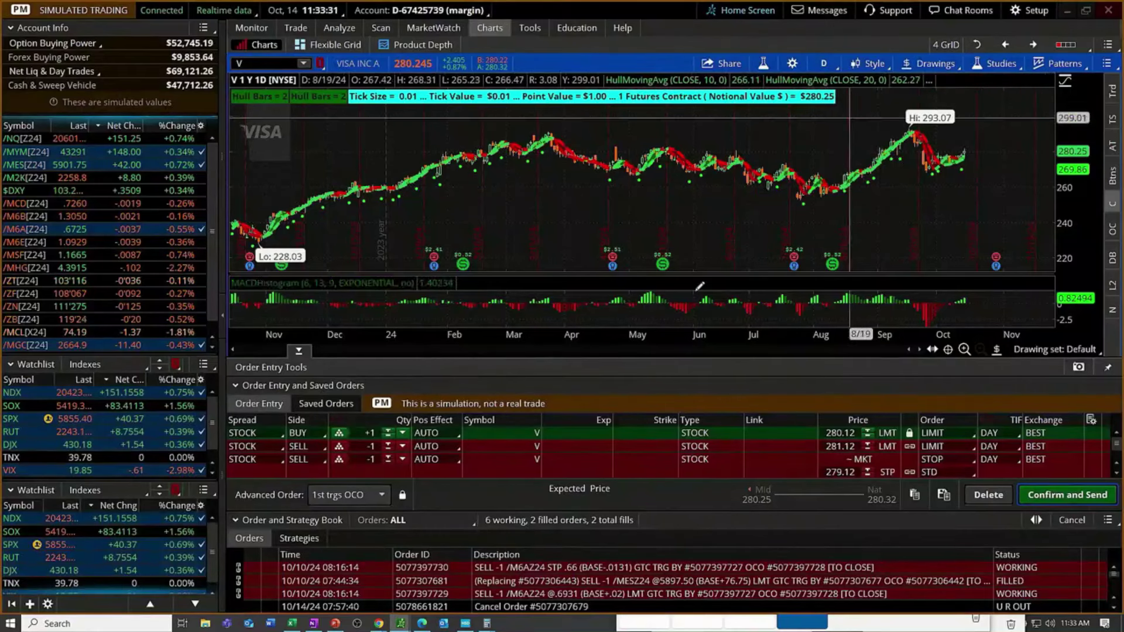
pyautogui.click(224, 321)
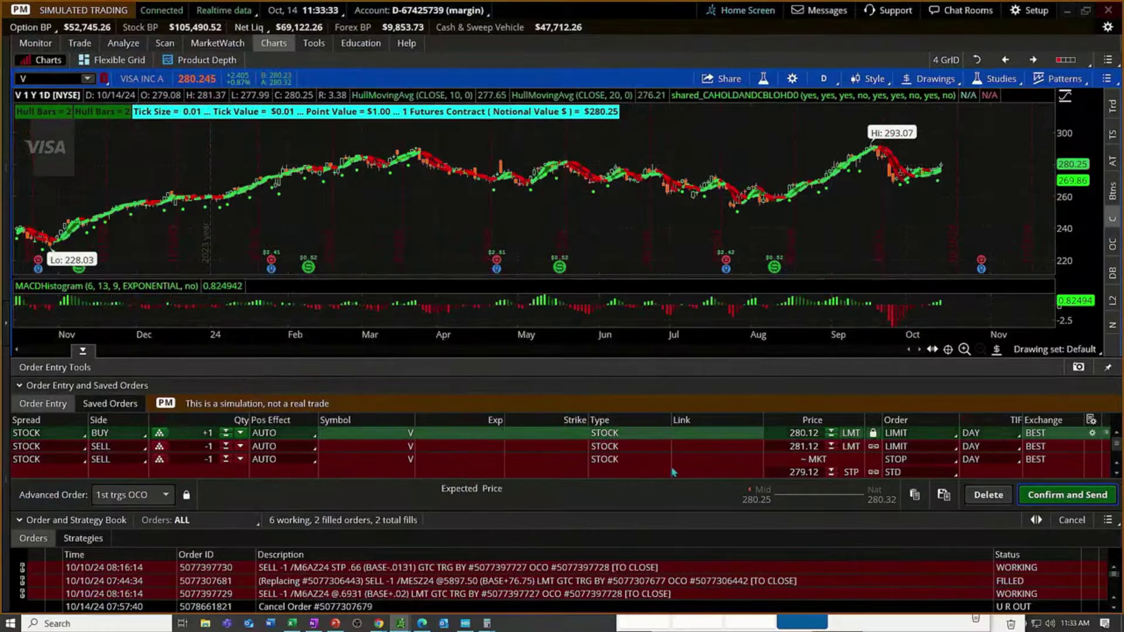
pyautogui.click(101, 521)
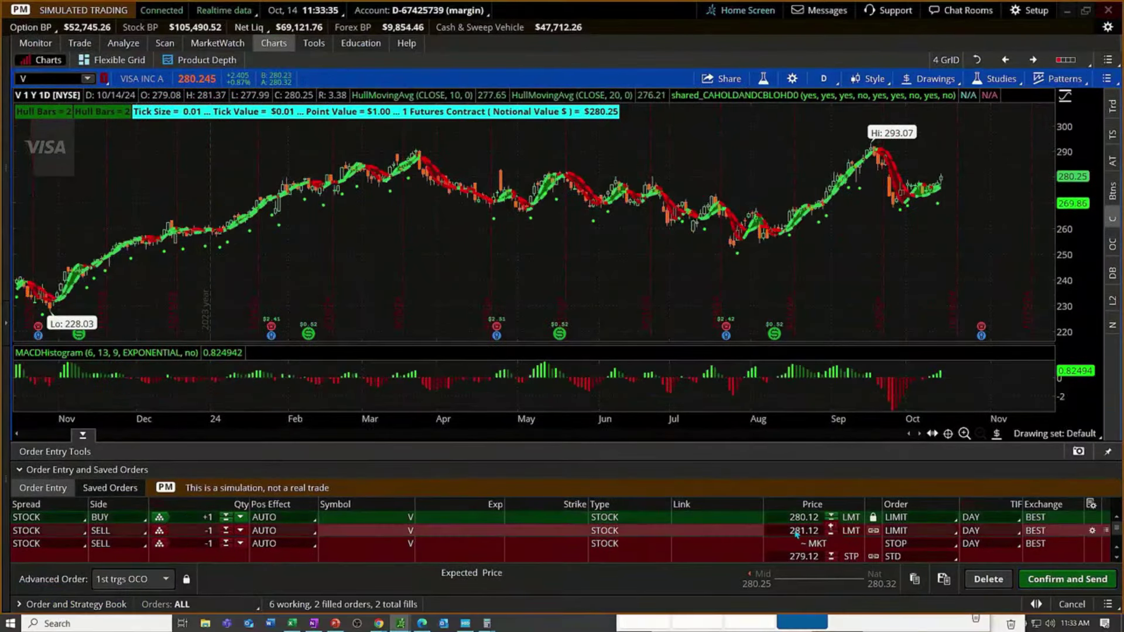
# Step: Set the bracket's sell limit price to 291.00 and its time in force to GTC
pyautogui.click(786, 530)
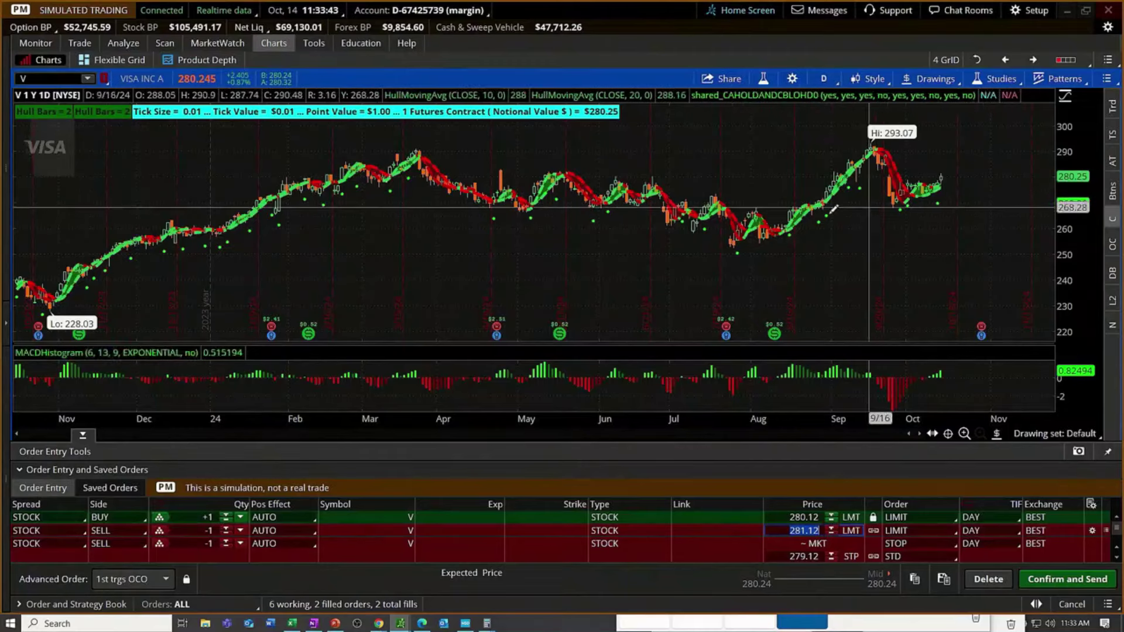
pyautogui.moveTo(799, 211); pyautogui.dragTo(960, 217)
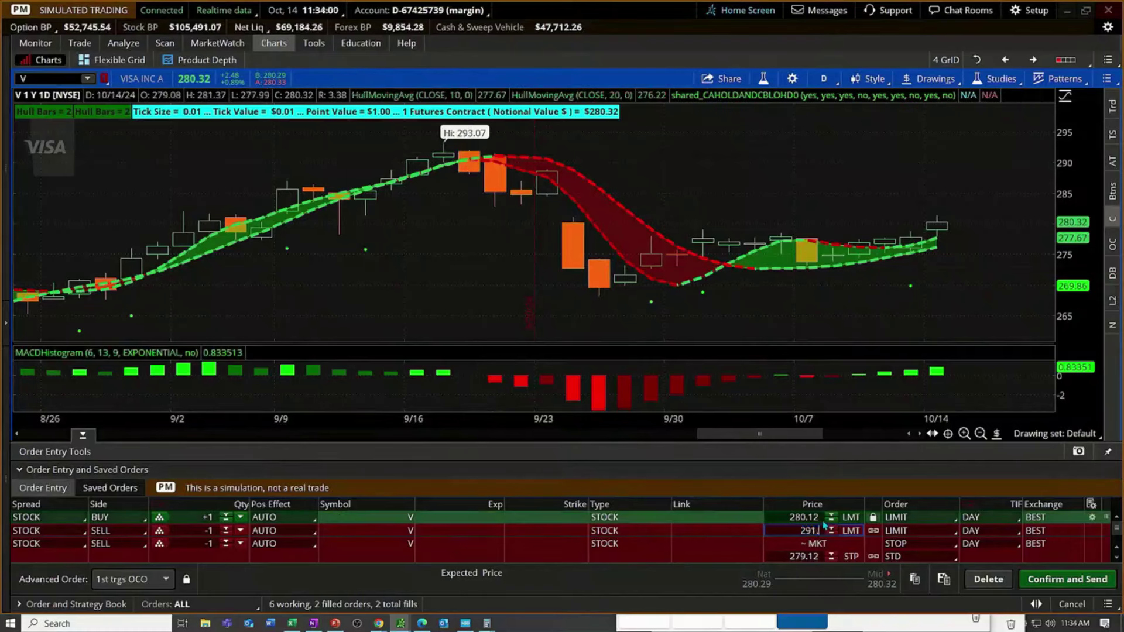
pyautogui.click(977, 535)
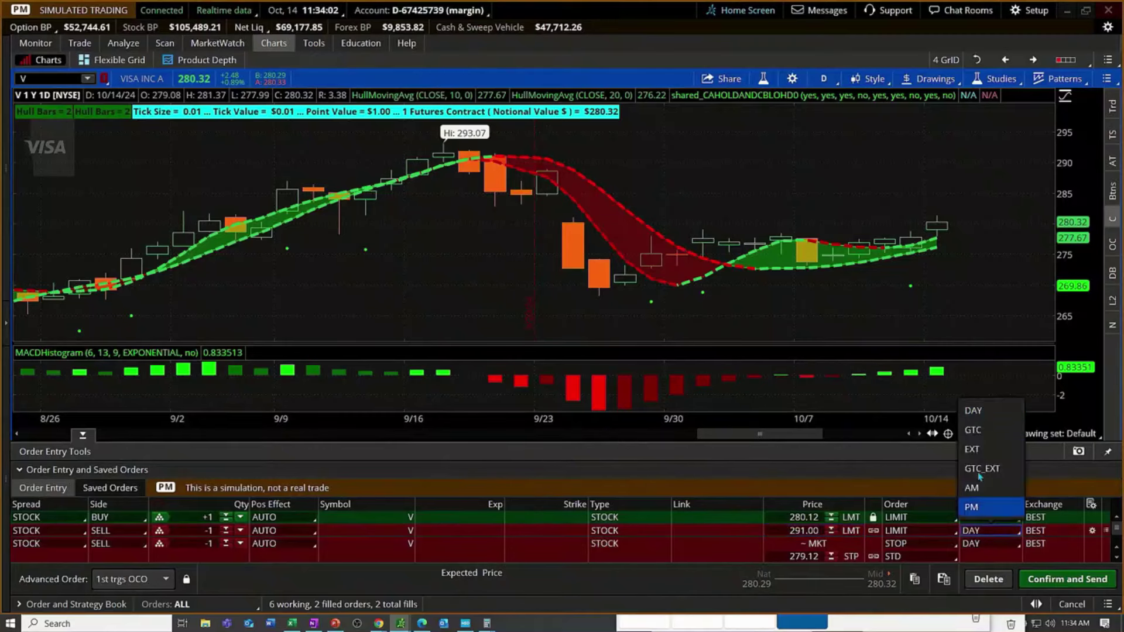
pyautogui.click(975, 429)
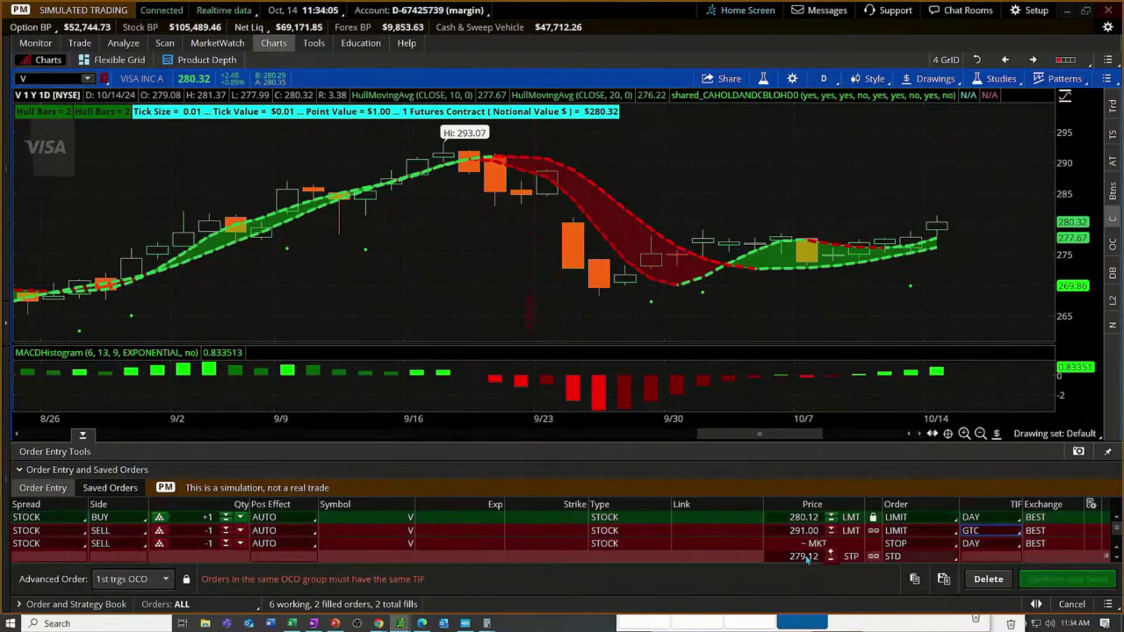
# Step: Look up the worksheet's Less 2% price and set the bracket's sell stop to 270.61 with GTC time in force
pyautogui.hotkey('alt', 'Tab')
pyautogui.hotkey('alt', 'Tab')
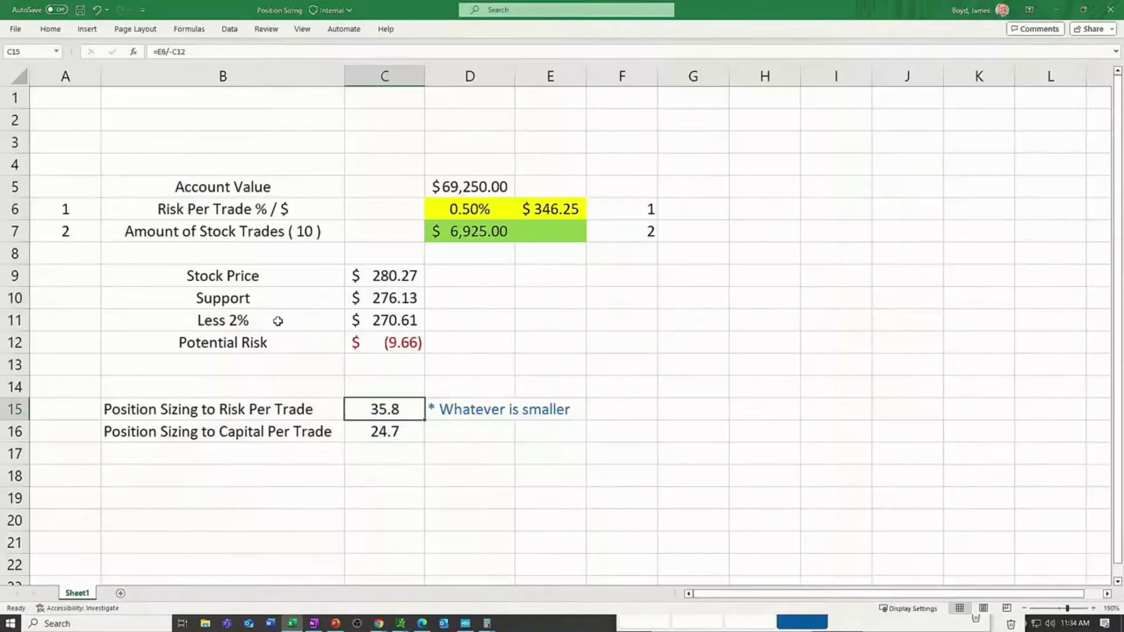
pyautogui.moveTo(278, 321); pyautogui.dragTo(354, 326)
pyautogui.hotkey('alt', 'Tab')
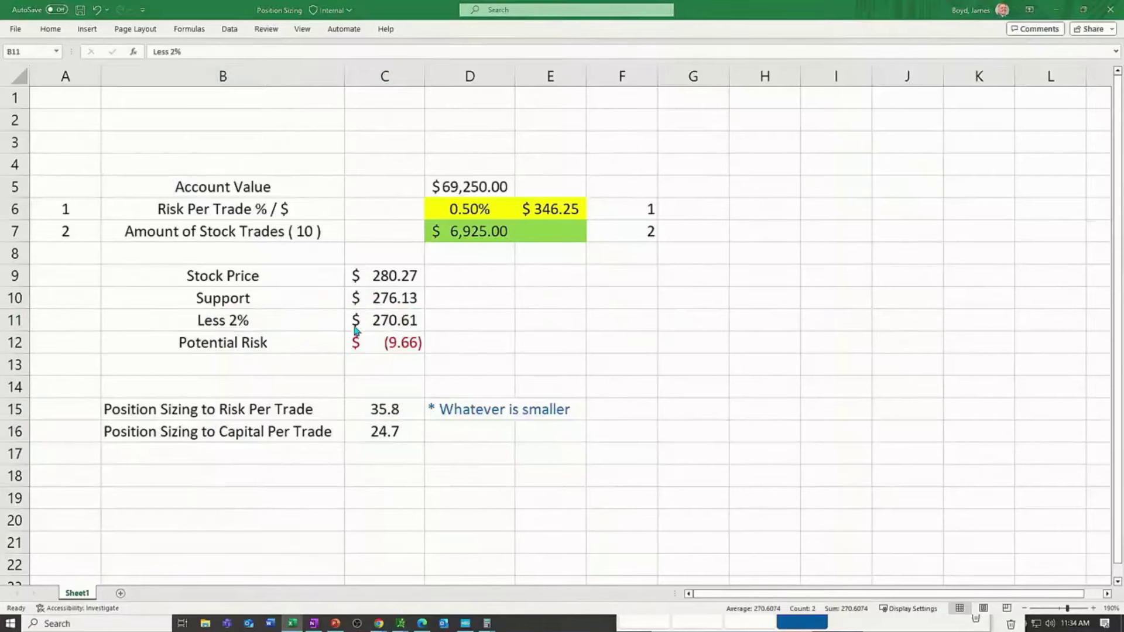
pyautogui.hotkey('alt', 'Tab')
pyautogui.hotkey('alt', 'Tab')
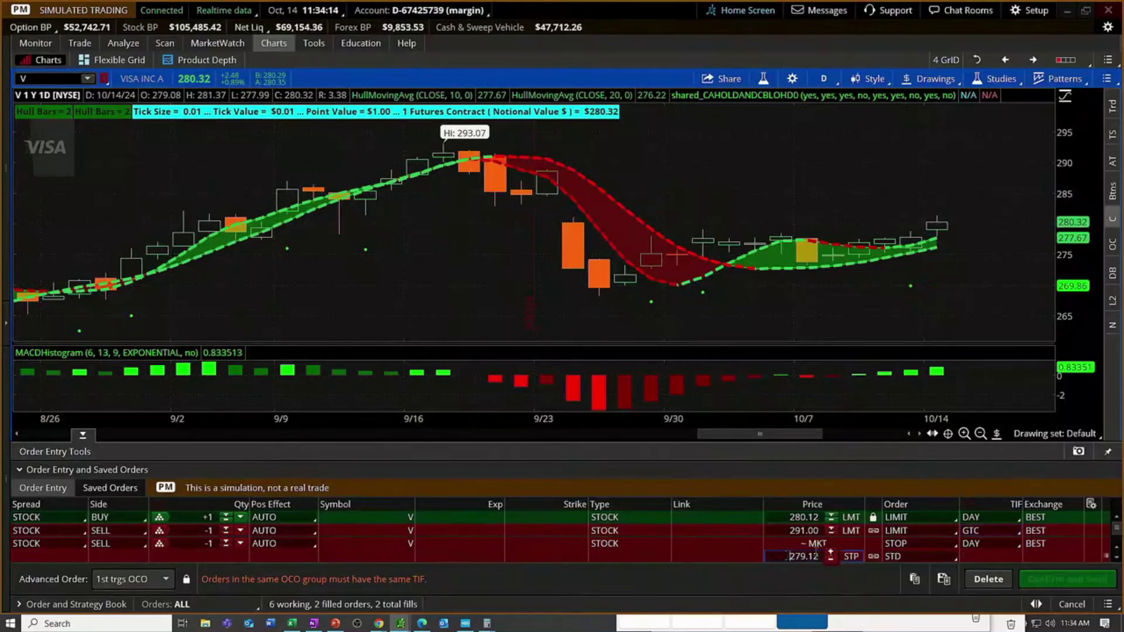
pyautogui.doubleClick(808, 557)
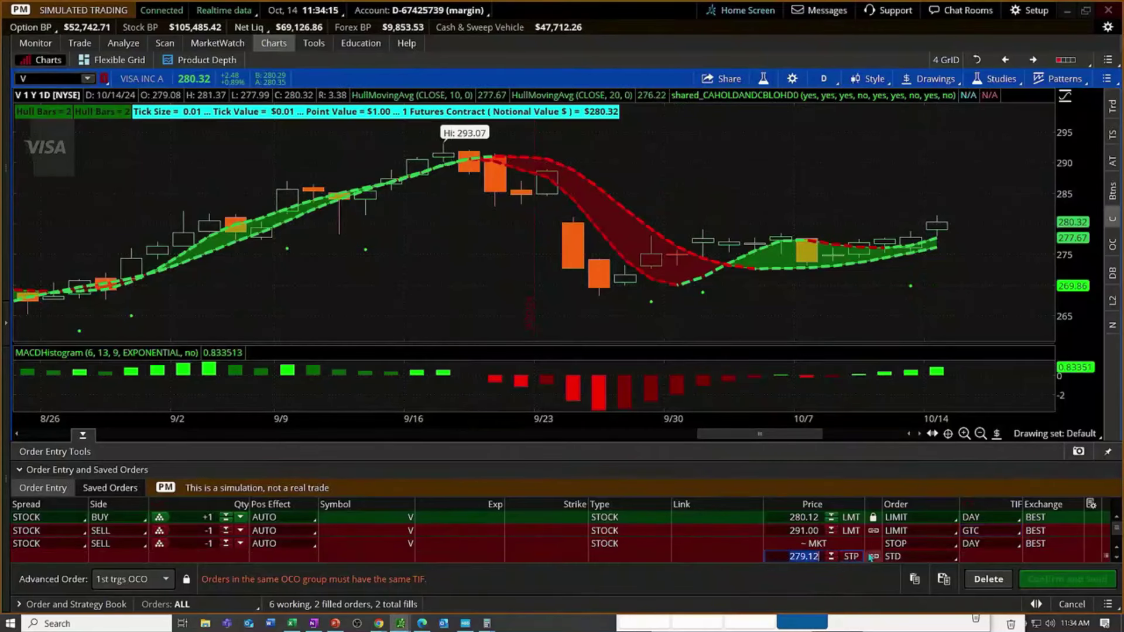
pyautogui.write('270.61')
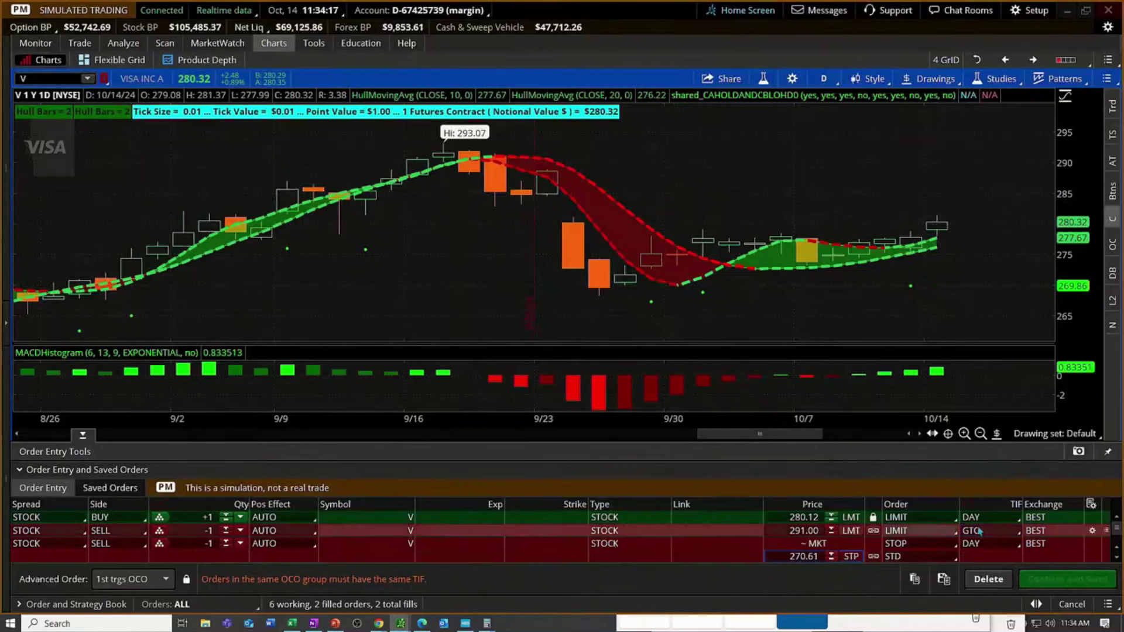
pyautogui.click(990, 543)
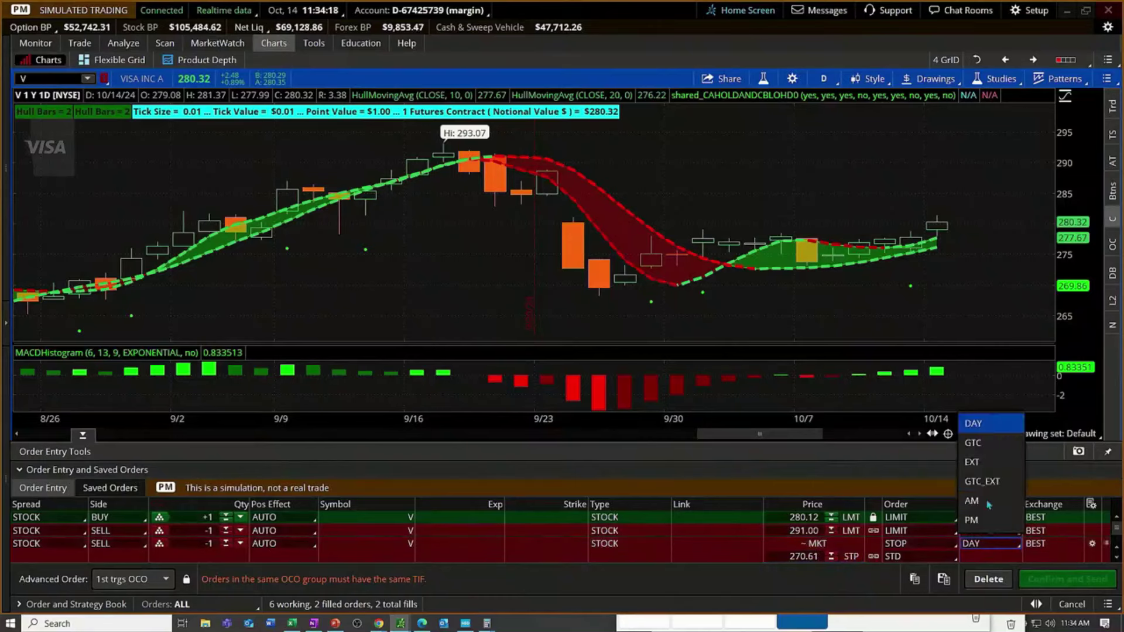
pyautogui.click(990, 443)
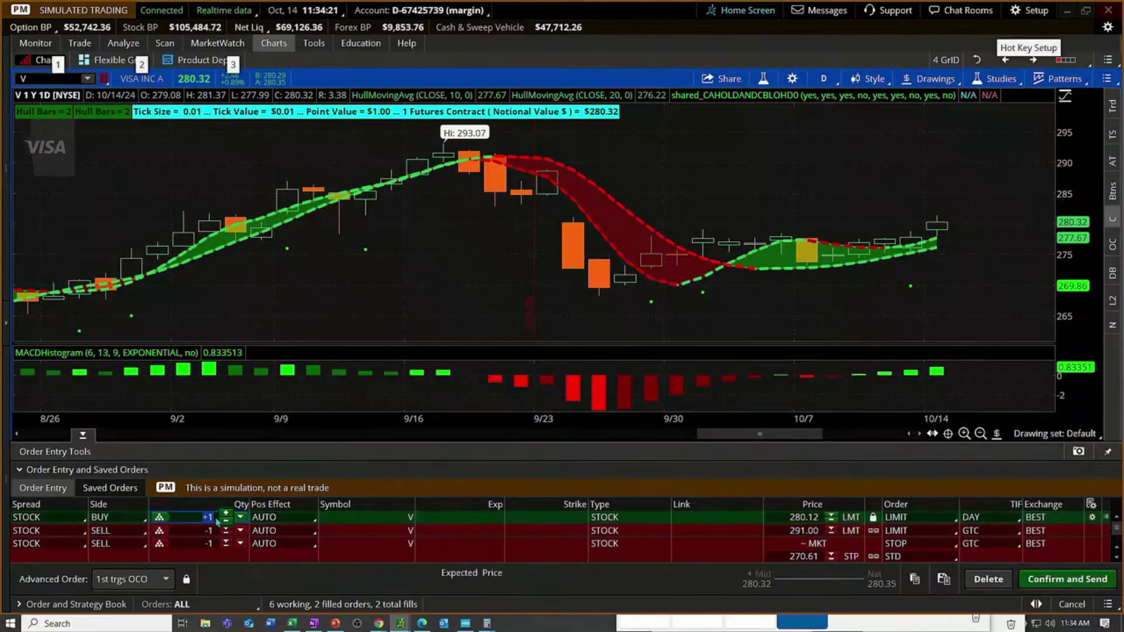
# Step: Set the buy quantity of the simulated Visa order to 24 shares, after checking the position-size calculation
pyautogui.hotkey('alt', 'Tab')
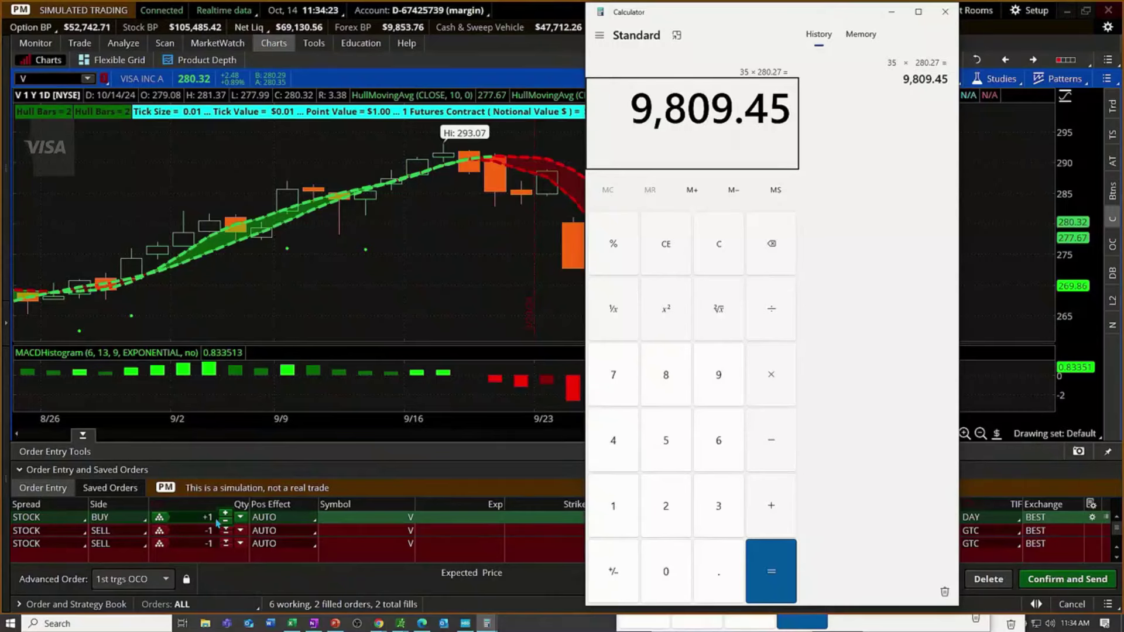
pyautogui.click(217, 521)
pyautogui.write('24')
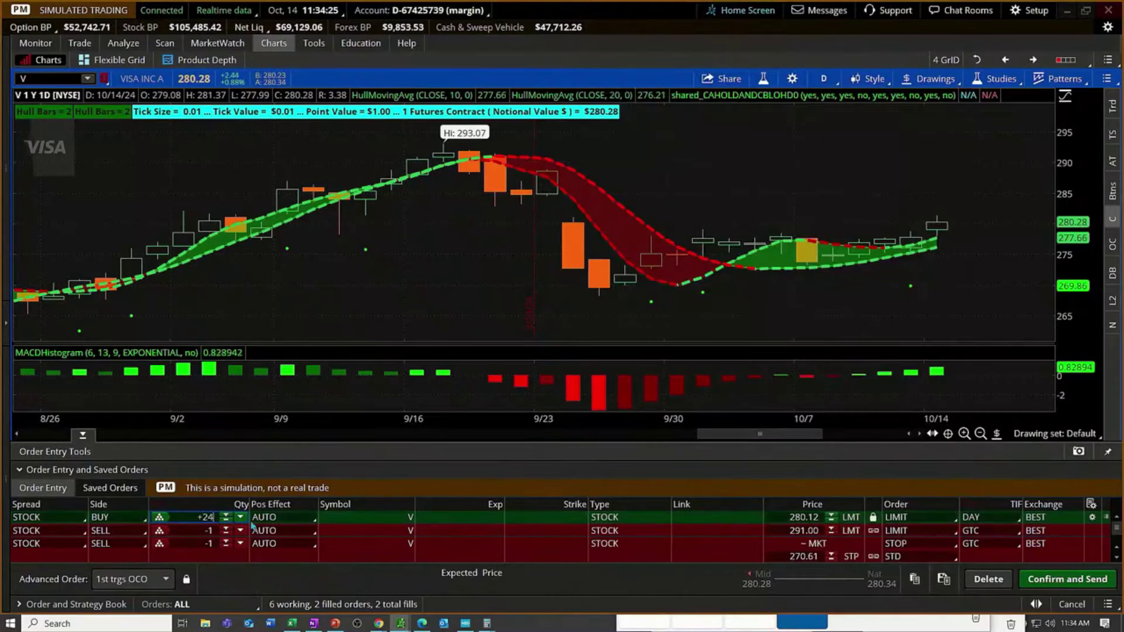
pyautogui.press('Return')
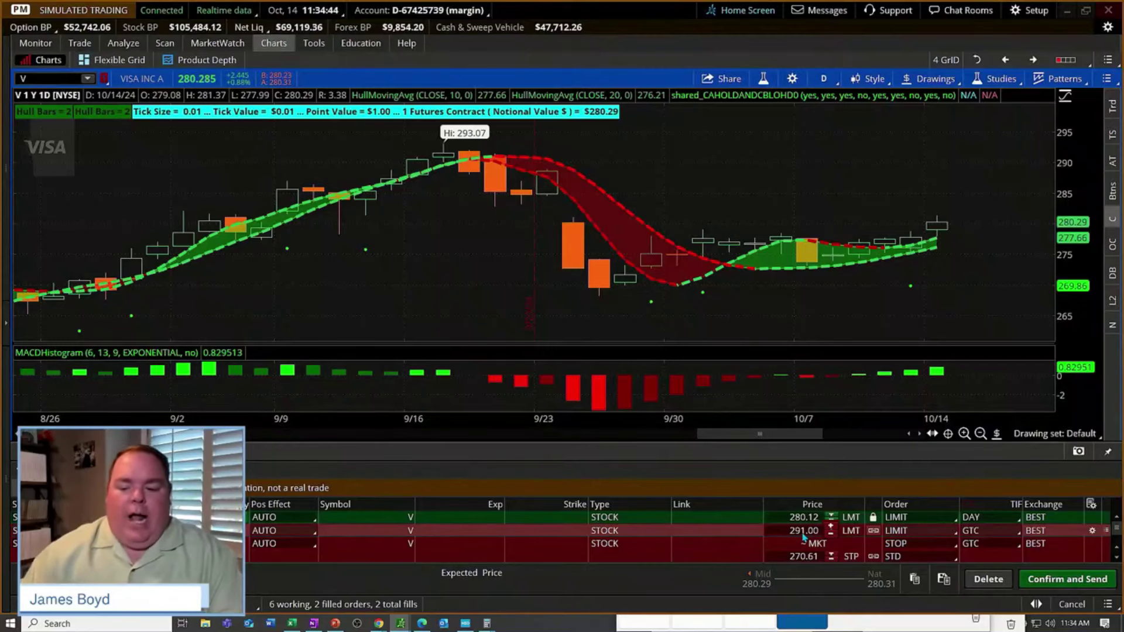
# Step: Review and send the simulated 24-share Visa buy order with its OCO limit and stop exits, and check the orders on the chart
pyautogui.click(1053, 579)
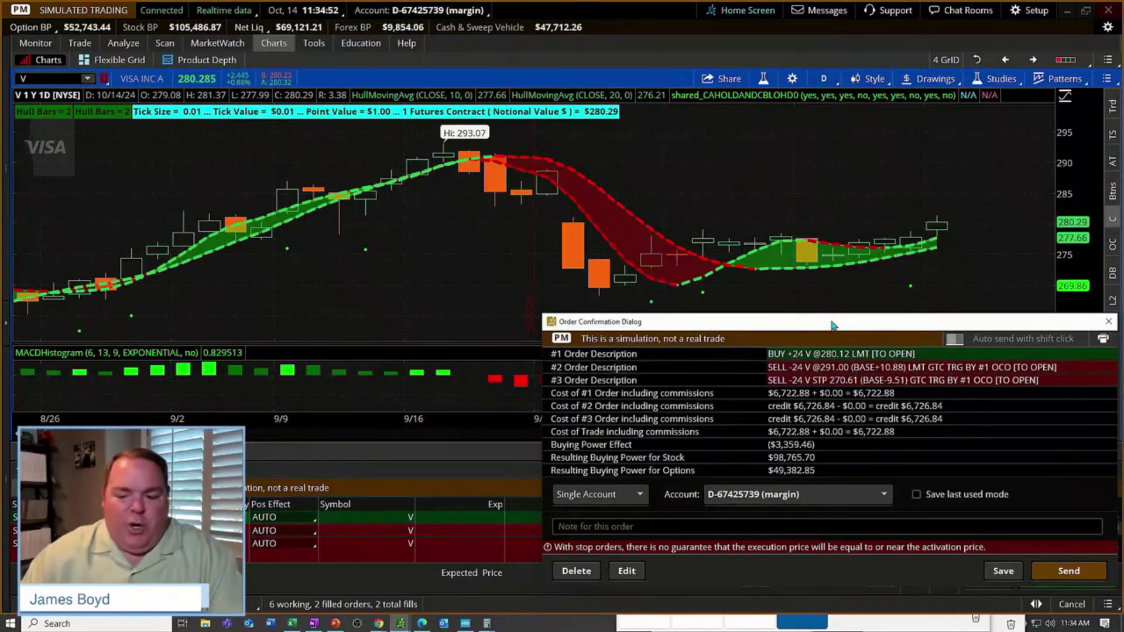
pyautogui.moveTo(833, 325); pyautogui.dragTo(712, 240)
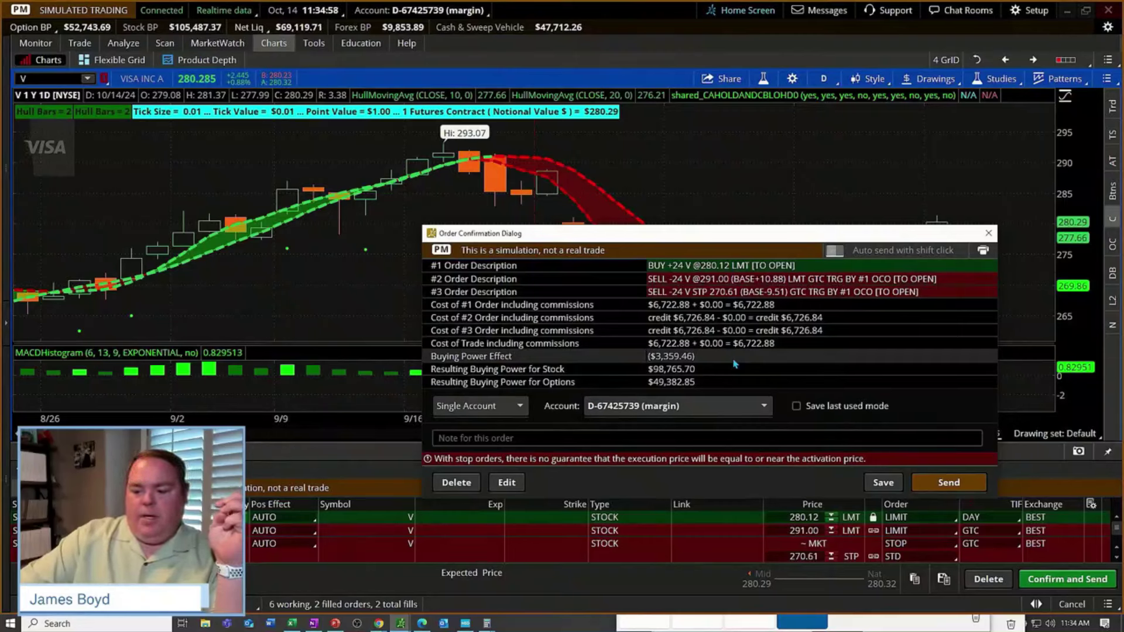
pyautogui.click(949, 482)
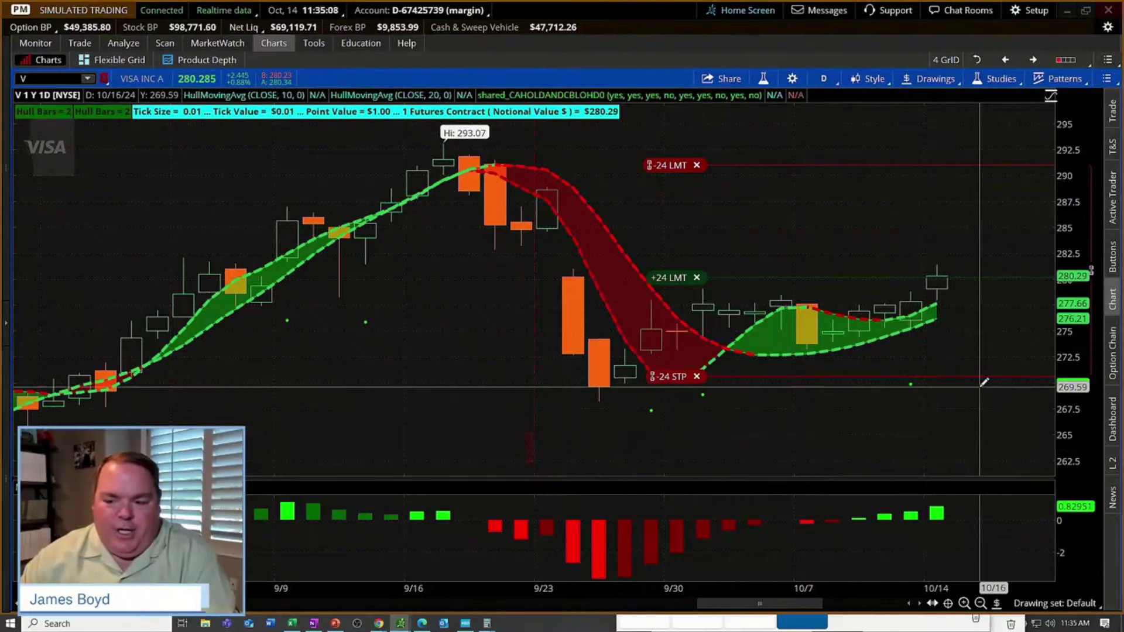
pyautogui.moveTo(1011, 376); pyautogui.dragTo(486, 375)
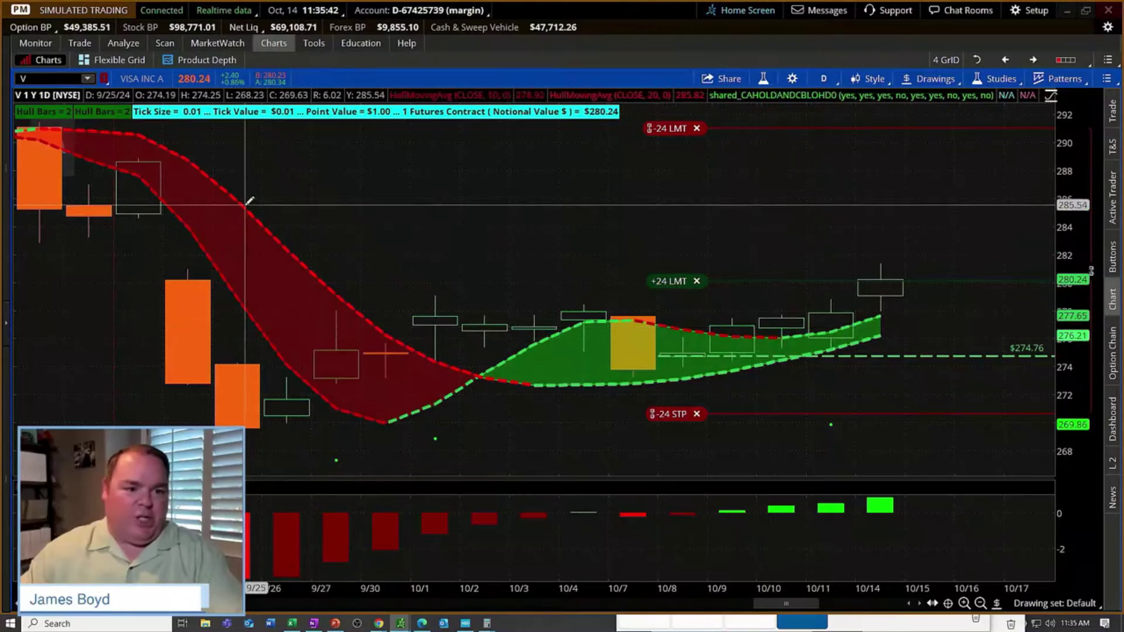
# Step: Chart GE and the industrial sector index IXI in the simulated platform
pyautogui.write('E')
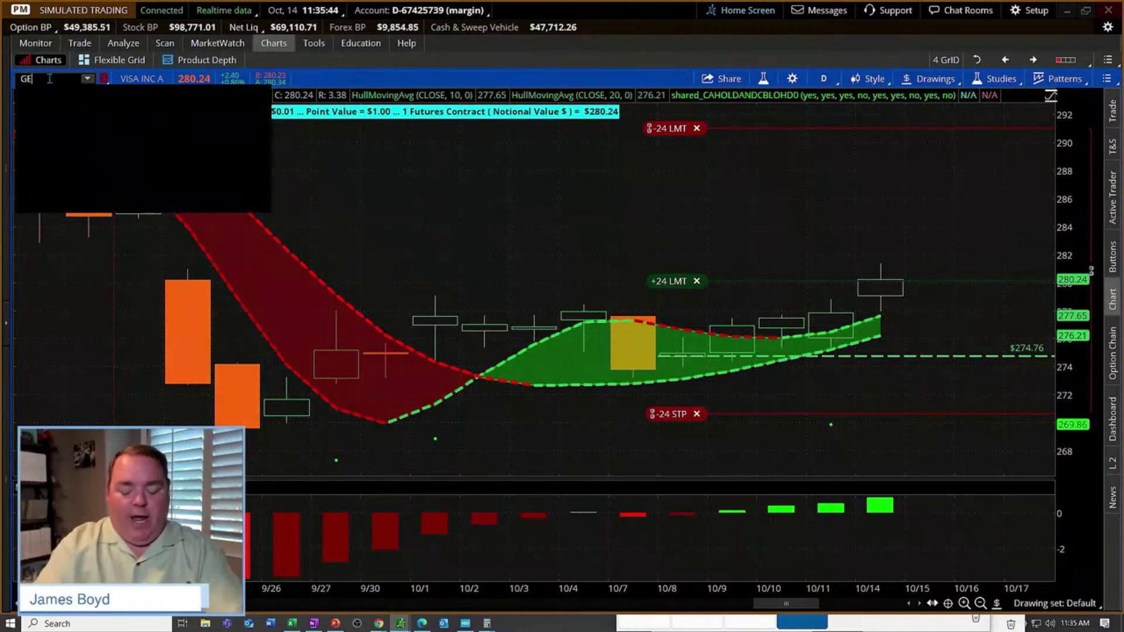
pyautogui.press('Return')
pyautogui.press('BackSpace')
pyautogui.press('BackSpace')
pyautogui.write('IXI')
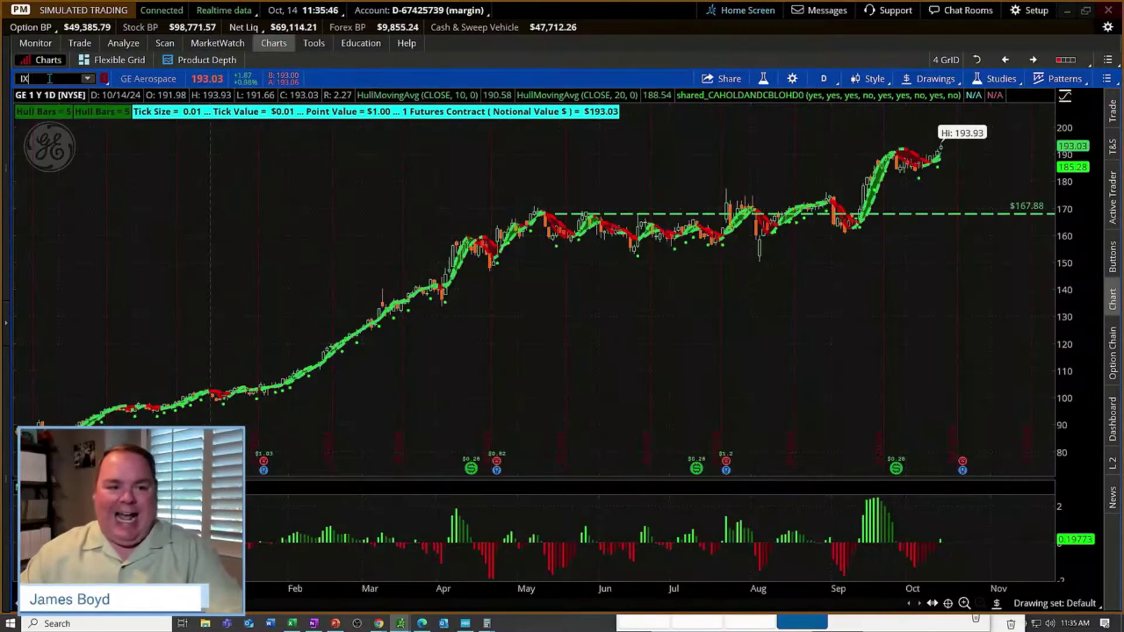
pyautogui.press('Return')
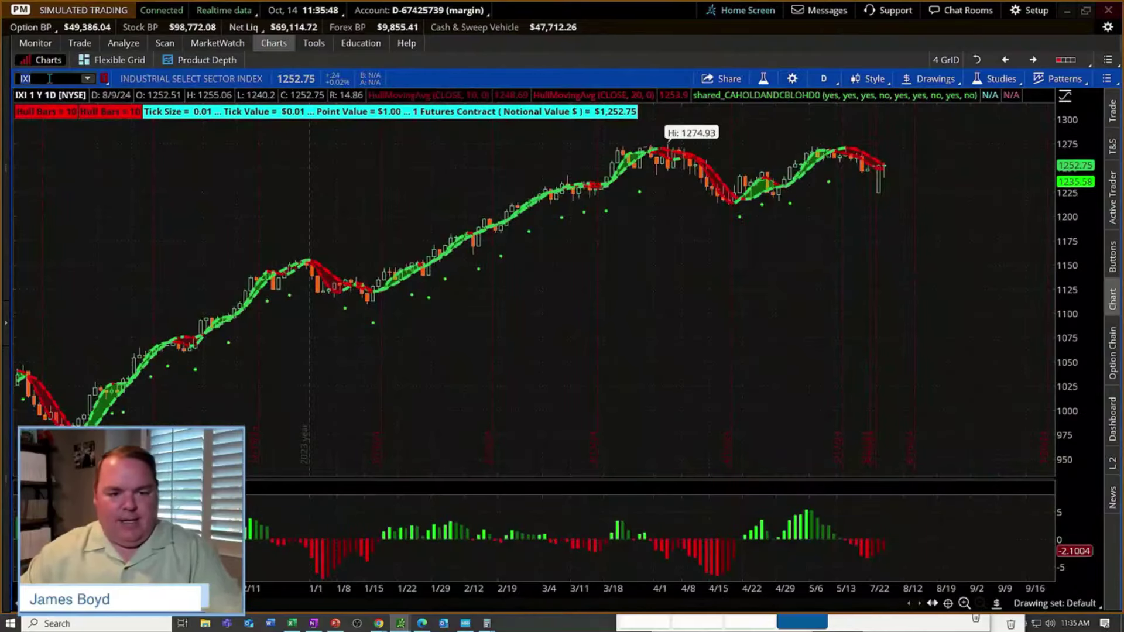
# Step: Switch to the live thinkorswim window, load IXI, and examine its daily trend from late May to mid-October
pyautogui.hotkey('alt', 'Tab')
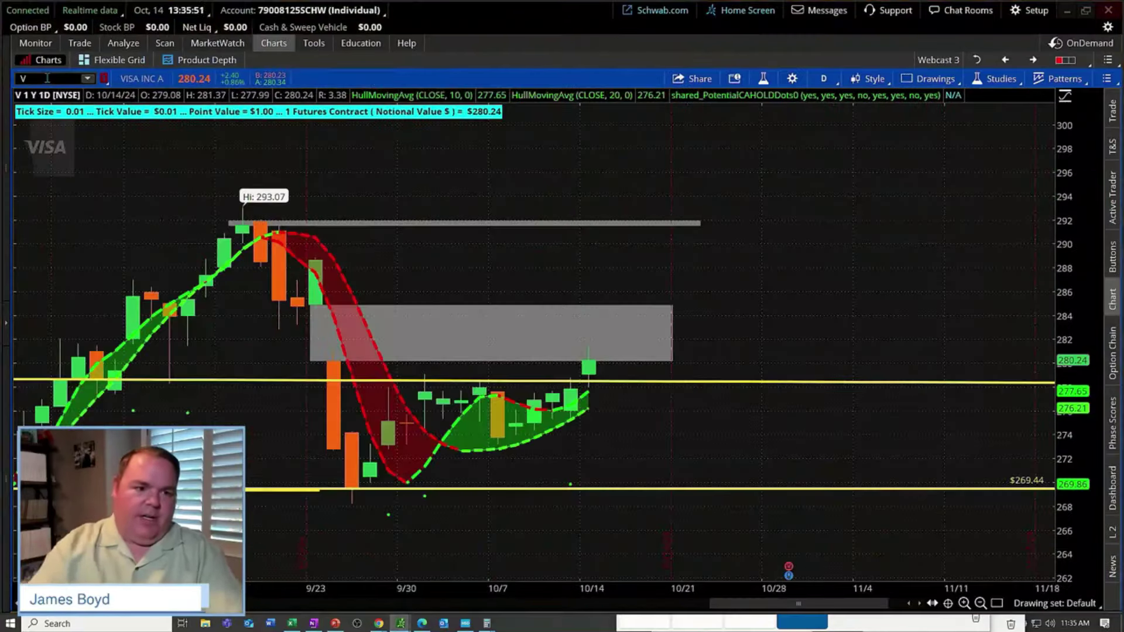
pyautogui.click(47, 78)
pyautogui.write('IXI')
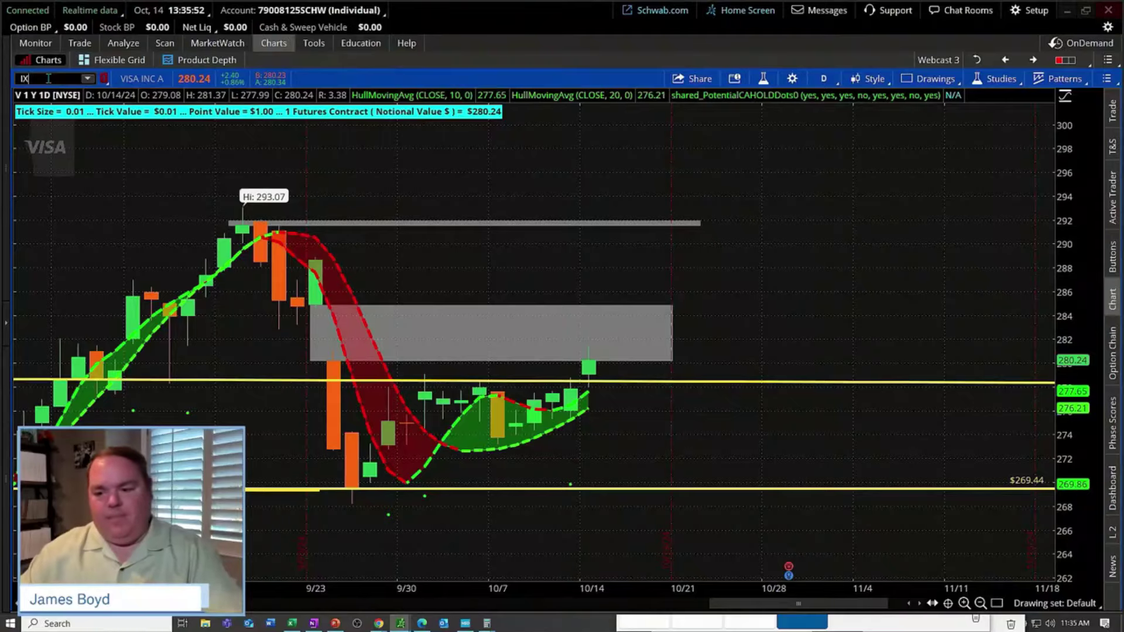
pyautogui.press('Return')
pyautogui.moveTo(579, 362); pyautogui.dragTo(1045, 366)
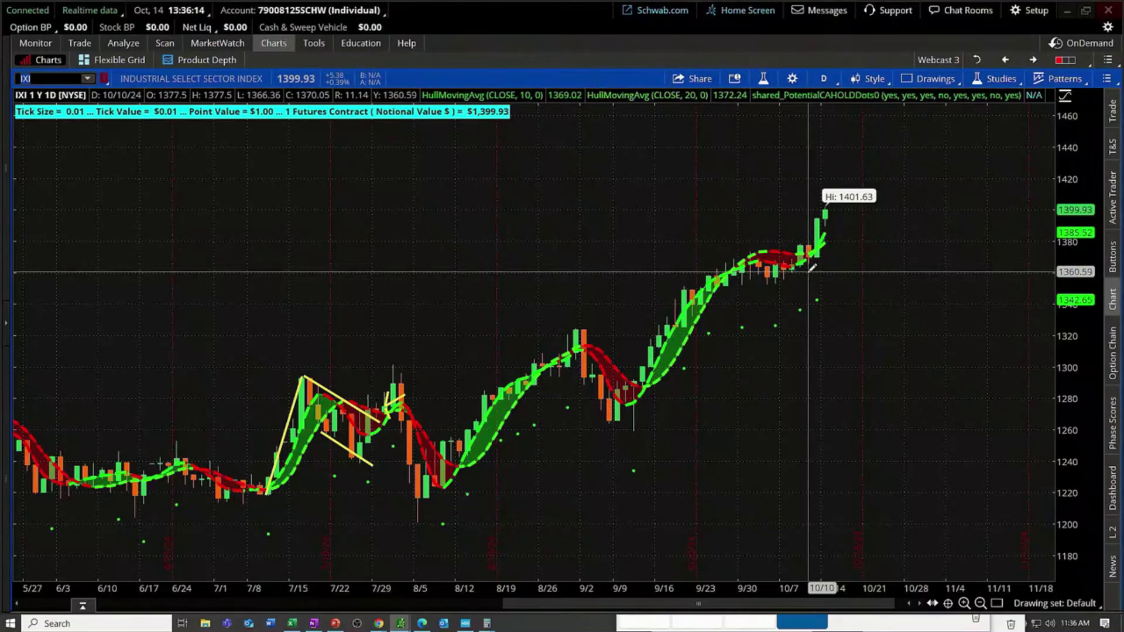
# Step: Return to the simulated trading window, chart GE, and focus on its daily candles from early August to mid-October
pyautogui.press('ctrl')
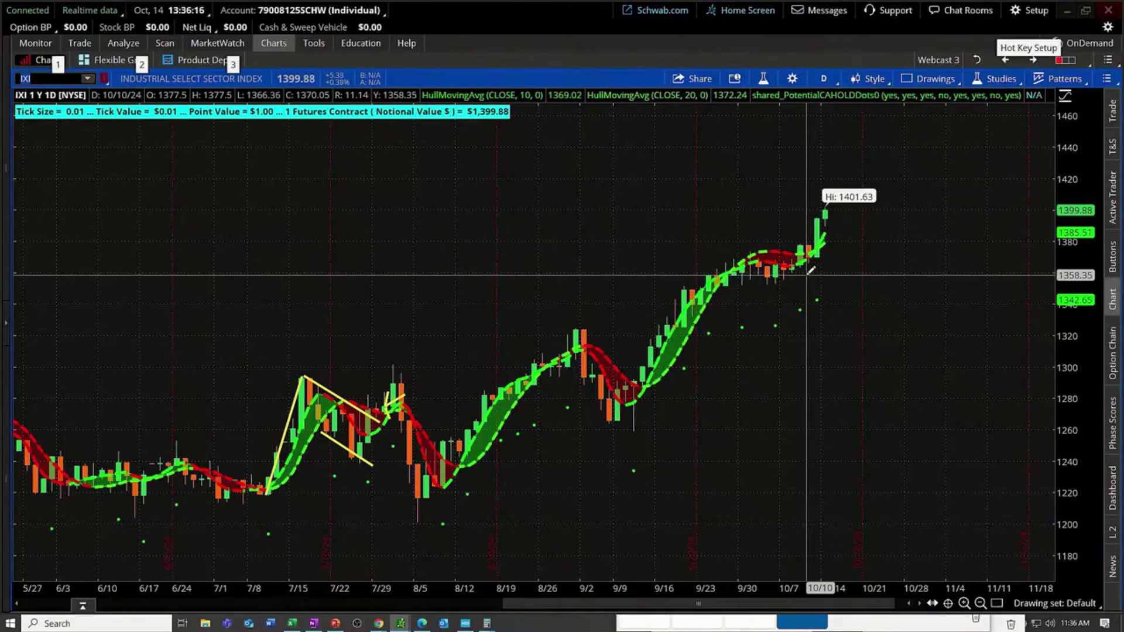
pyautogui.hotkey('alt', 'Tab')
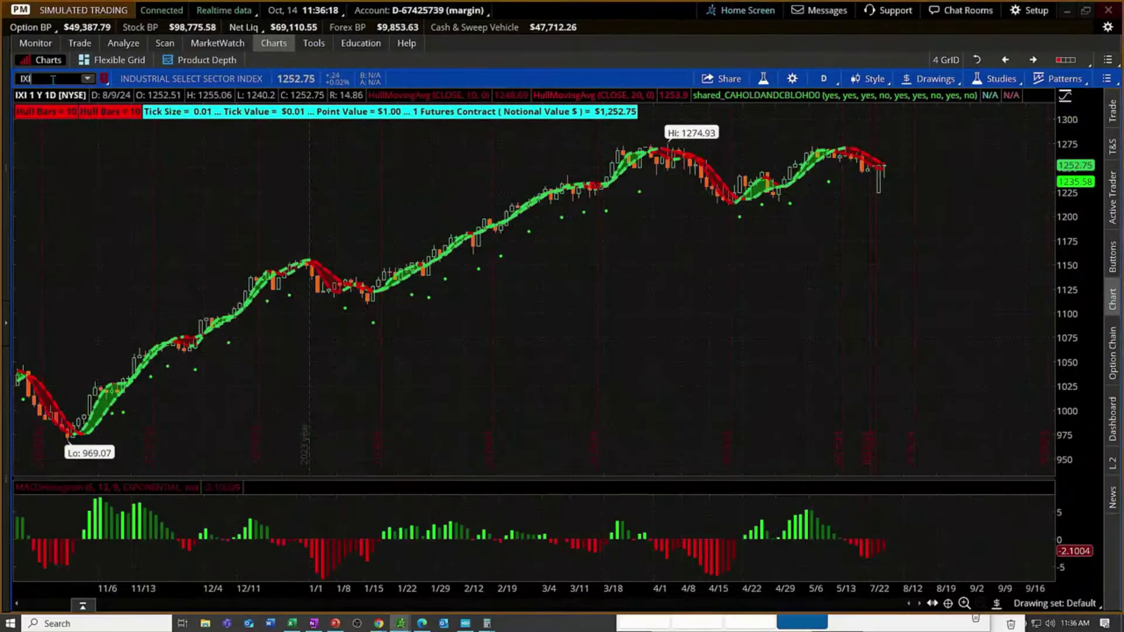
pyautogui.click(53, 79)
pyautogui.write('GE')
pyautogui.press('Return')
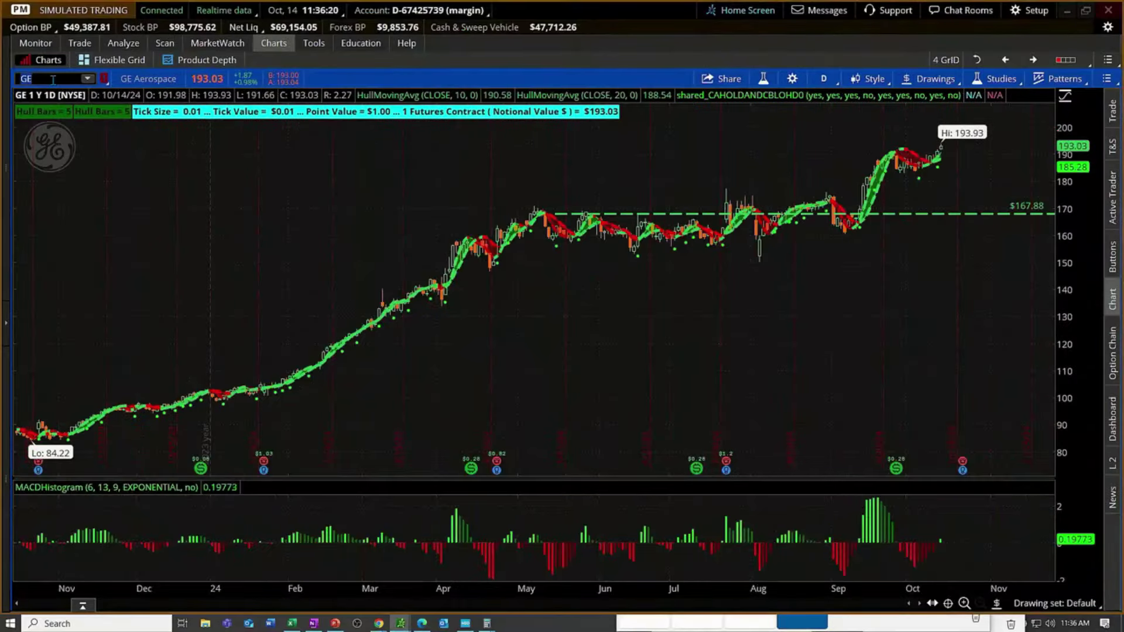
pyautogui.moveTo(554, 328); pyautogui.dragTo(1012, 333)
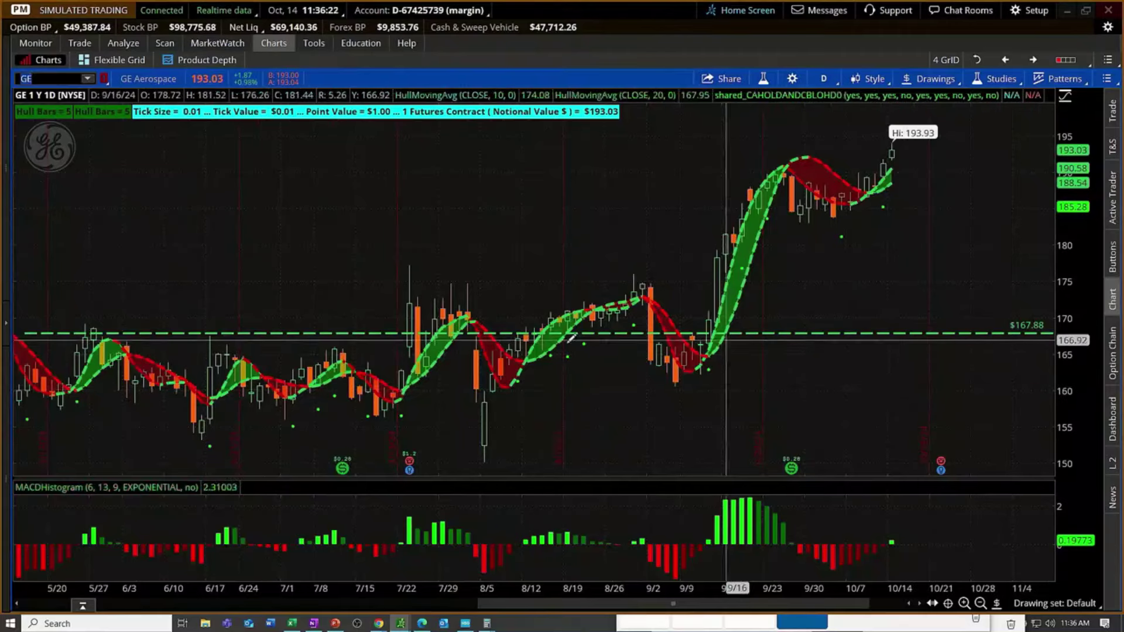
pyautogui.moveTo(487, 325); pyautogui.dragTo(983, 322)
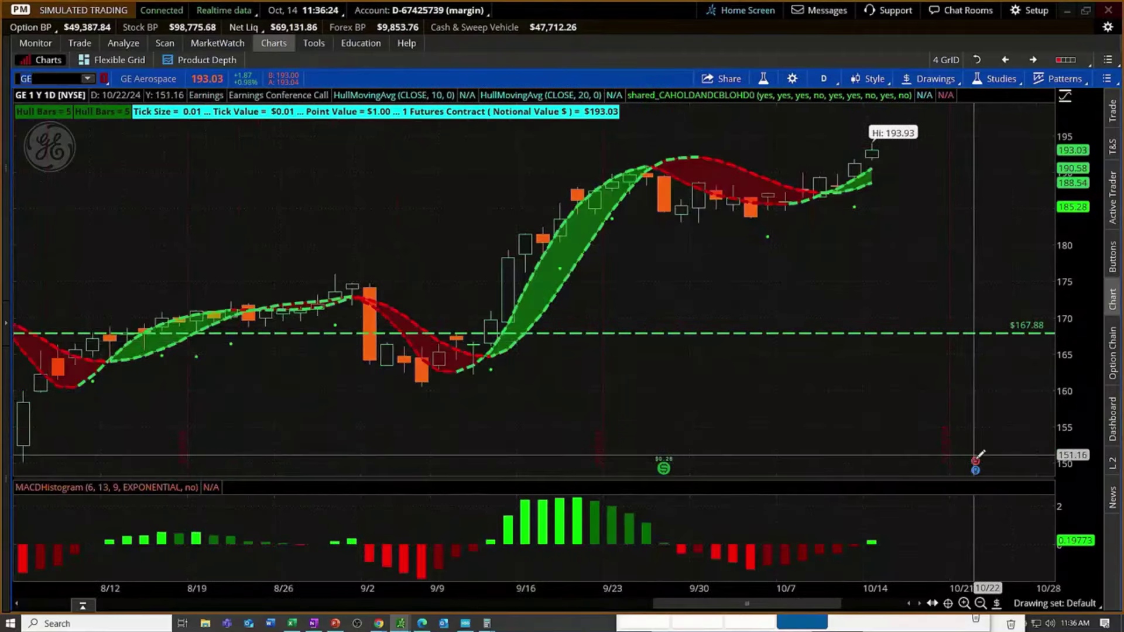
# Step: Examine GE's upcoming earnings marker, the 10/9 candle at the Hull moving average crossover, and the candles up to 10/14
pyautogui.moveTo(978, 458)
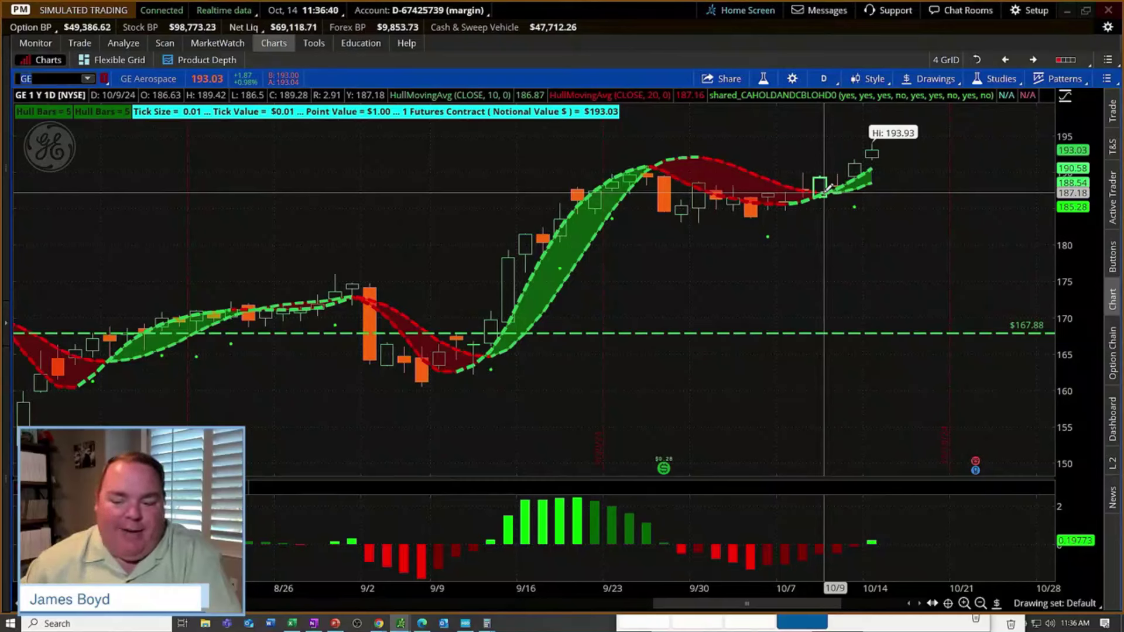
pyautogui.scroll(5, 829, 187)
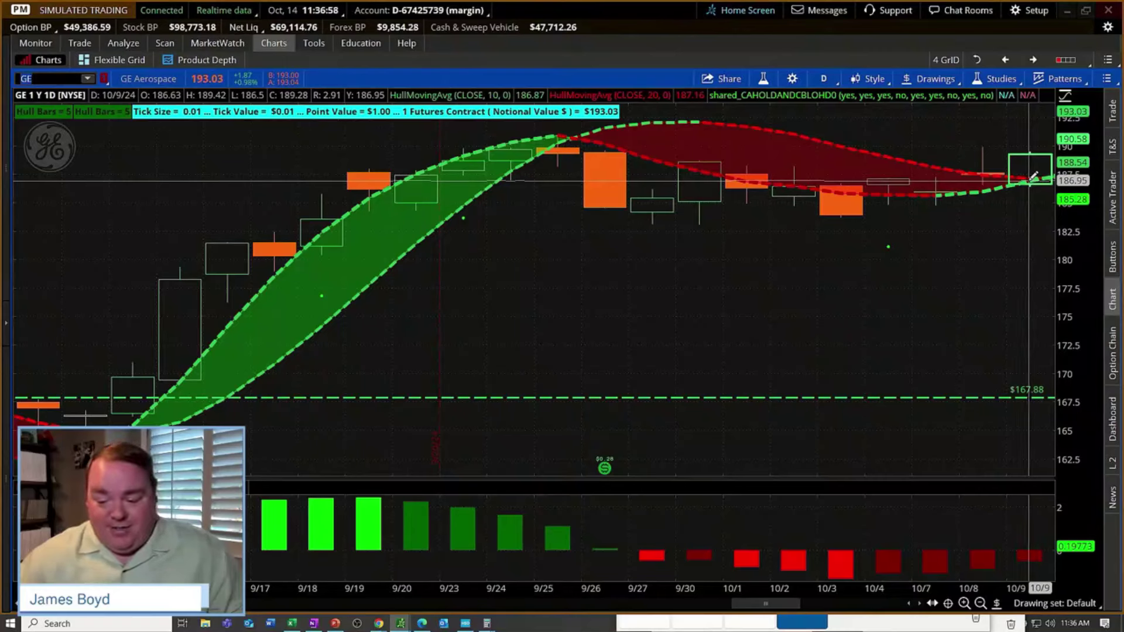
pyautogui.click(921, 605)
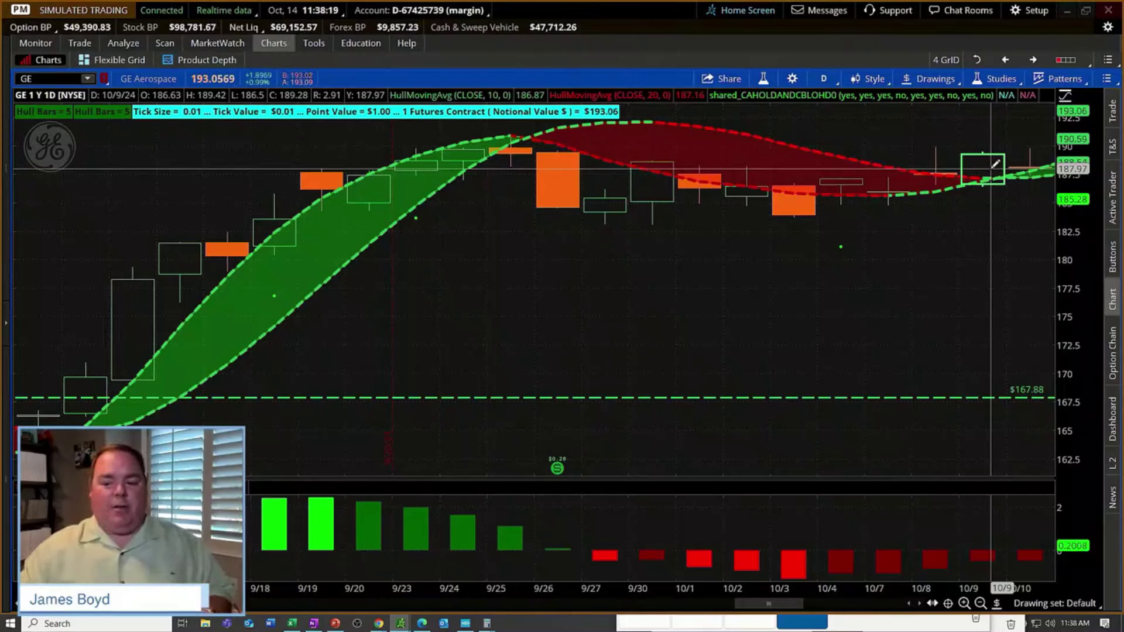
pyautogui.click(920, 605)
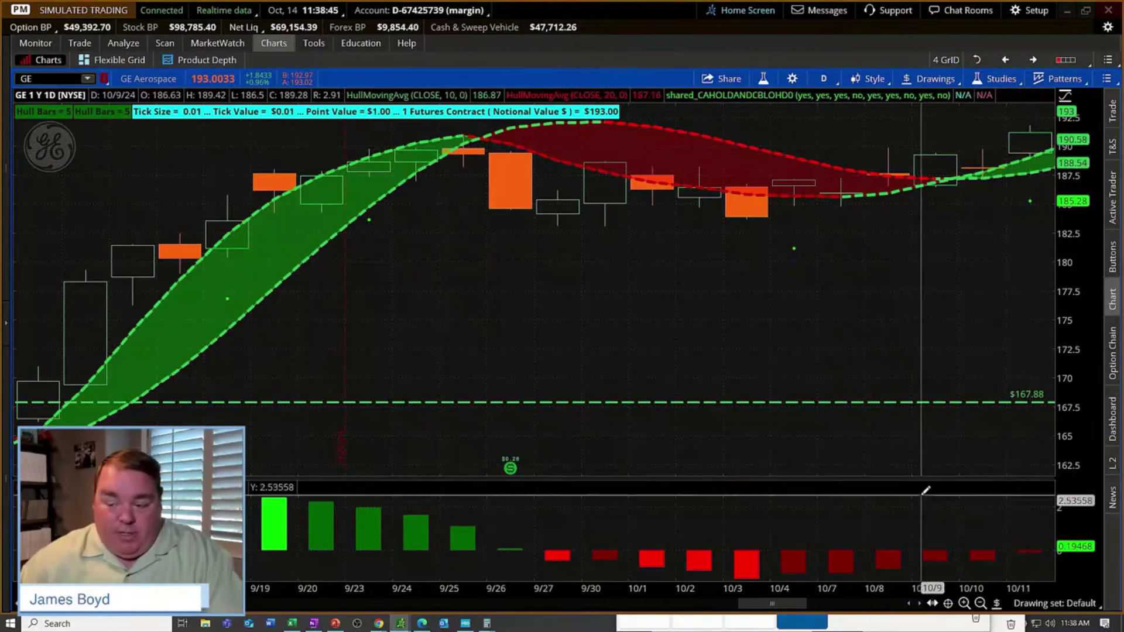
pyautogui.click(920, 604)
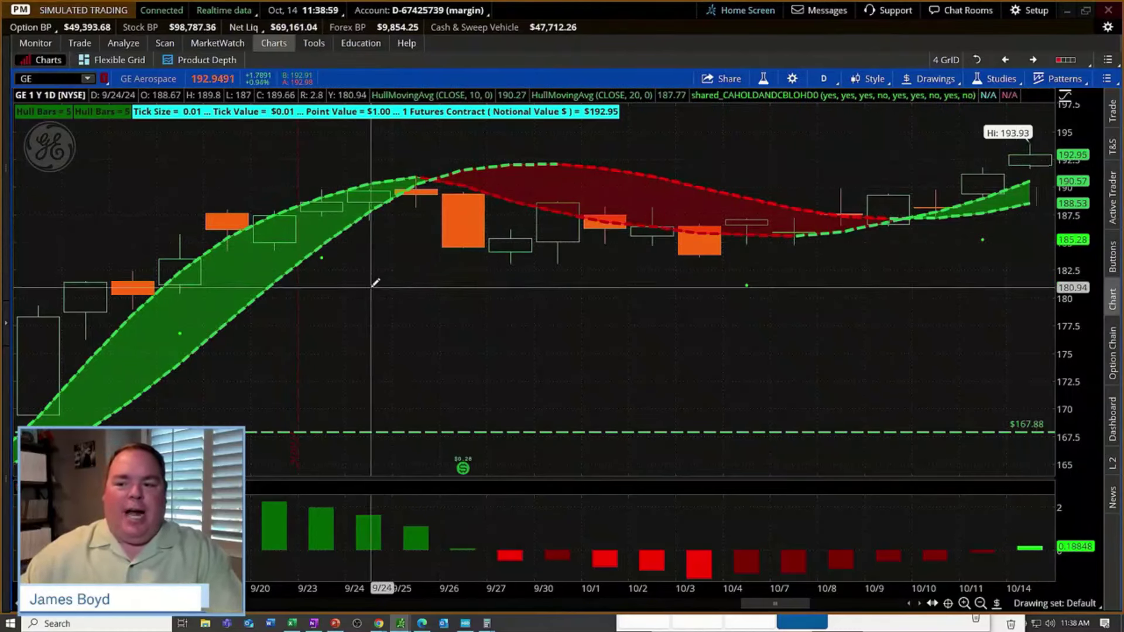
# Step: Show GE with the moving average envelopes and measure from the cyan 10-period EMA up to the yellow band at the 10/14 candle
pyautogui.click(1035, 60)
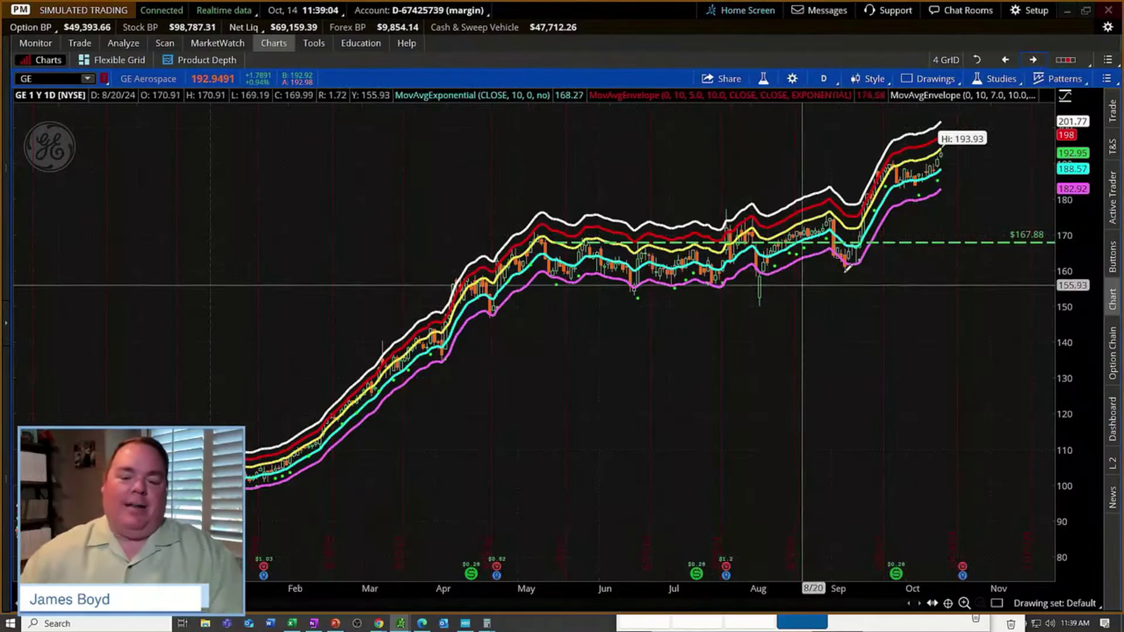
pyautogui.moveTo(804, 282); pyautogui.dragTo(955, 238)
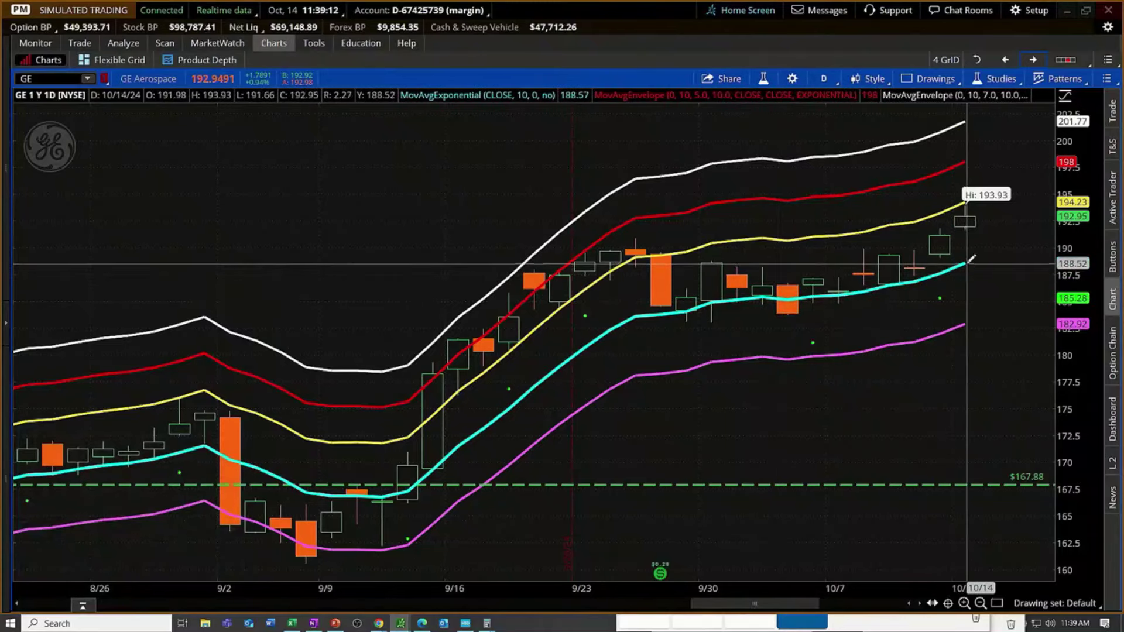
pyautogui.moveTo(996, 507)
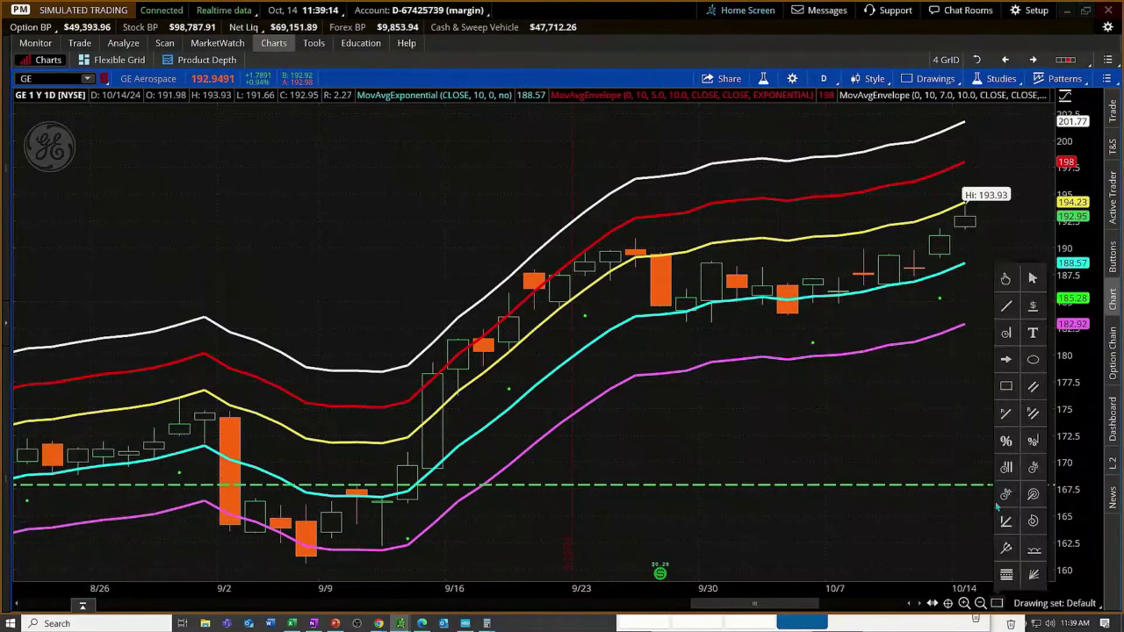
pyautogui.click(1006, 305)
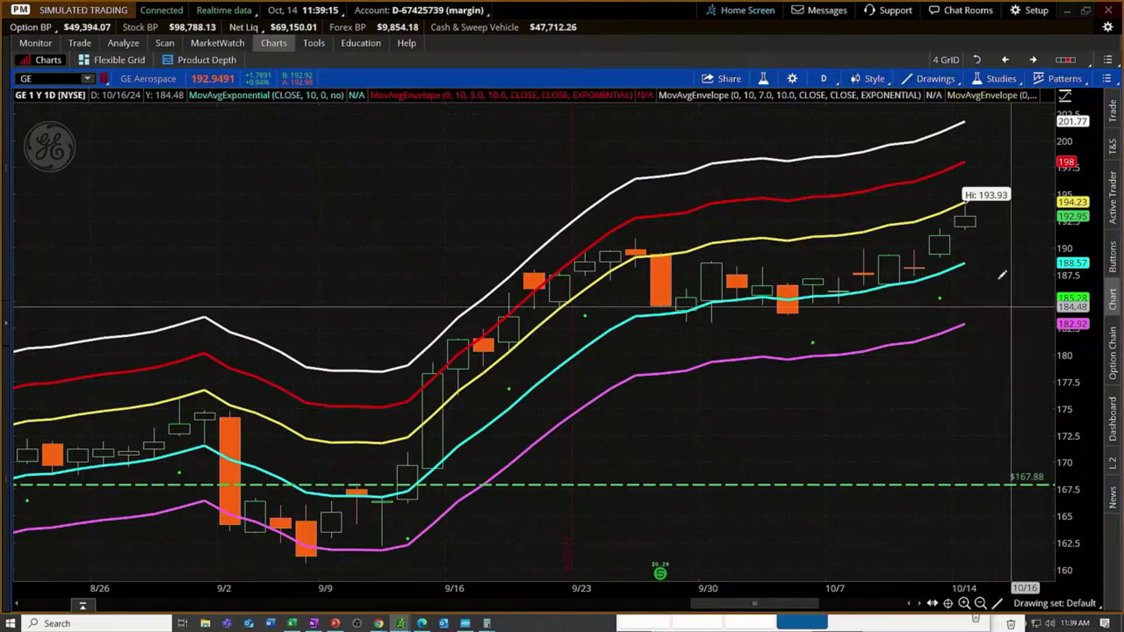
pyautogui.click(969, 262)
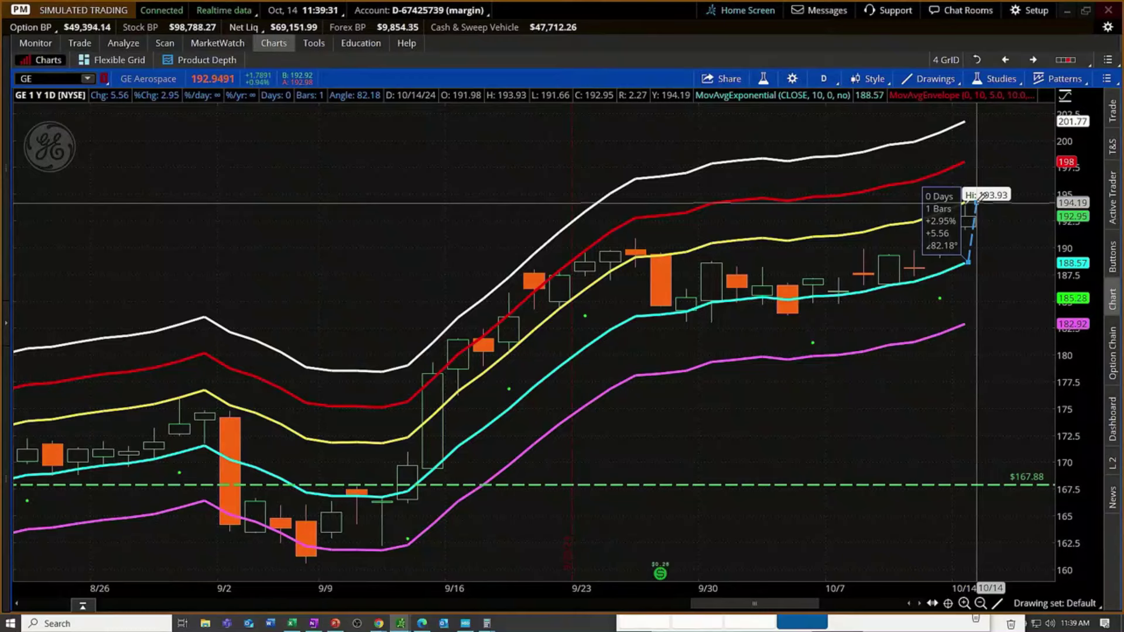
pyautogui.rightClick(982, 198)
pyautogui.press('Escape')
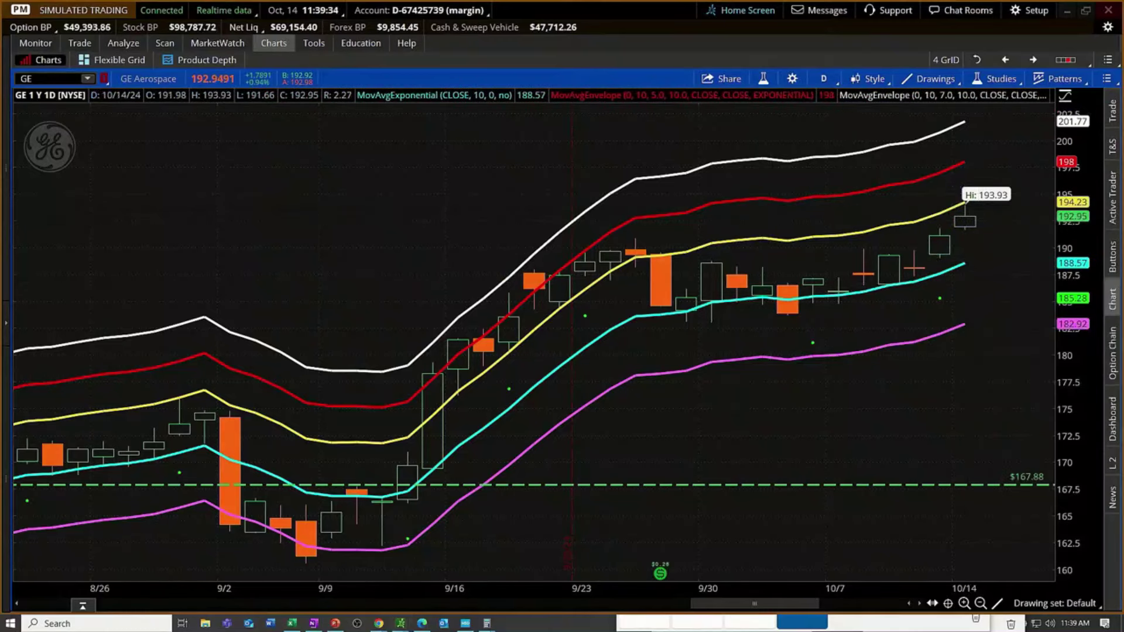
# Step: Annotate the GE chart: circle the candles between the cyan and yellow lines, label the upper bands 3, 5 and 7, and mark their gaps
pyautogui.moveTo(987, 210)
pyautogui.mouseDown()
pyautogui.moveTo(782, 245)
pyautogui.moveTo(703, 244)
pyautogui.moveTo(644, 278)
pyautogui.moveTo(673, 309)
pyautogui.moveTo(707, 320)
pyautogui.moveTo(839, 306)
pyautogui.moveTo(961, 268)
pyautogui.moveTo(991, 238)
pyautogui.moveTo(983, 205)
pyautogui.mouseUp()
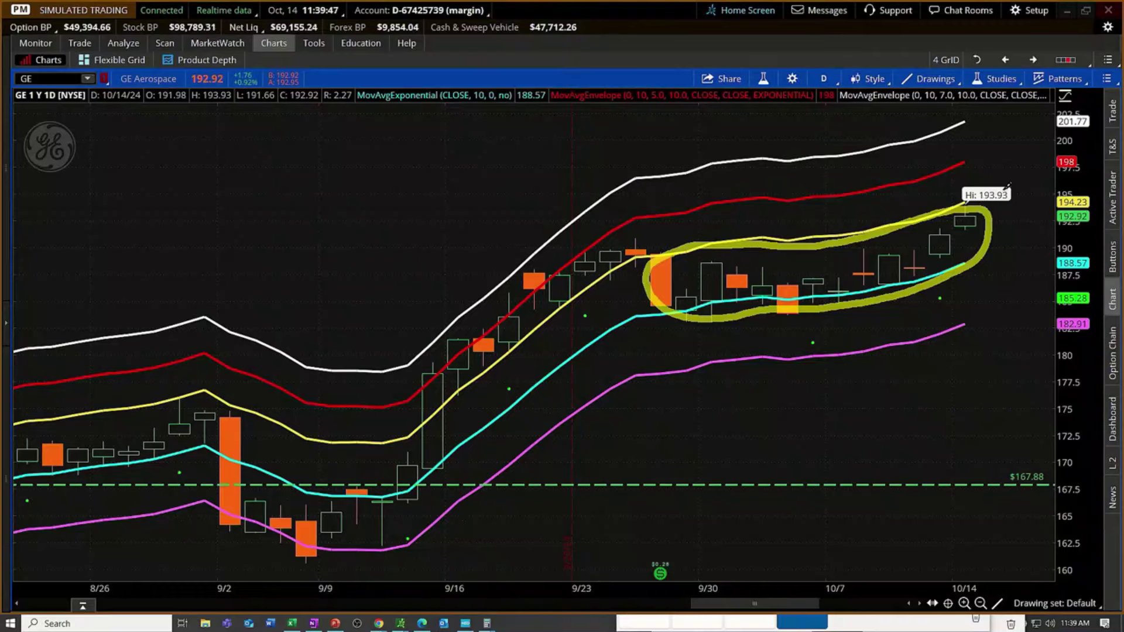
pyautogui.moveTo(1004, 189)
pyautogui.mouseDown()
pyautogui.moveTo(1025, 192)
pyautogui.moveTo(1010, 202)
pyautogui.moveTo(1025, 209)
pyautogui.moveTo(1002, 217)
pyautogui.mouseUp()
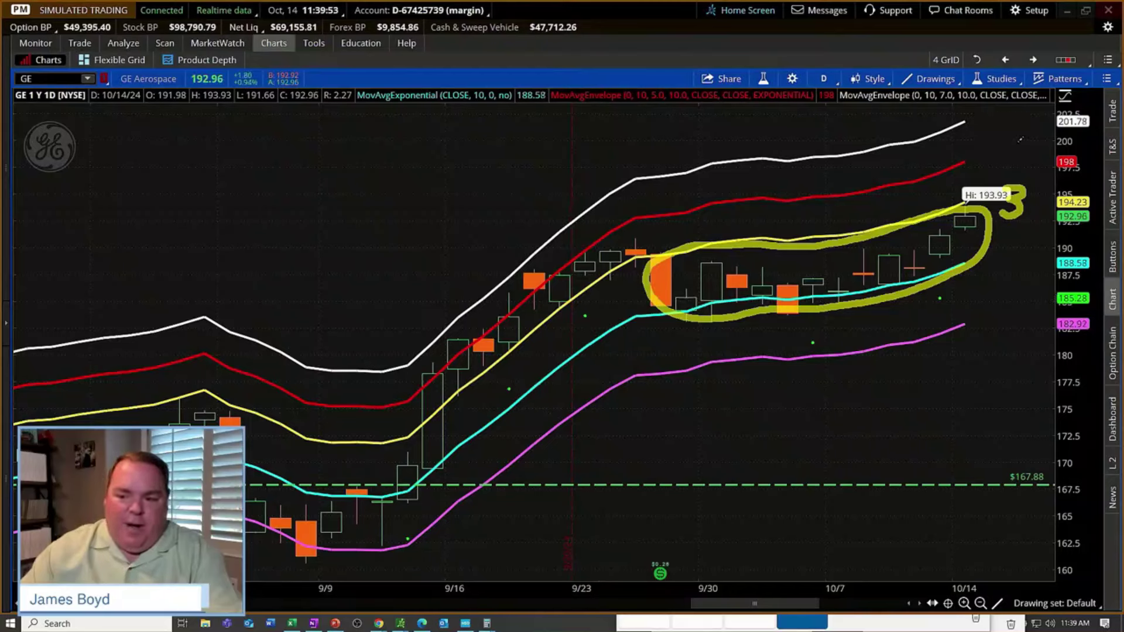
pyautogui.moveTo(1022, 139)
pyautogui.mouseDown()
pyautogui.moveTo(1003, 140)
pyautogui.moveTo(997, 154)
pyautogui.moveTo(1015, 160)
pyautogui.moveTo(989, 169)
pyautogui.mouseUp()
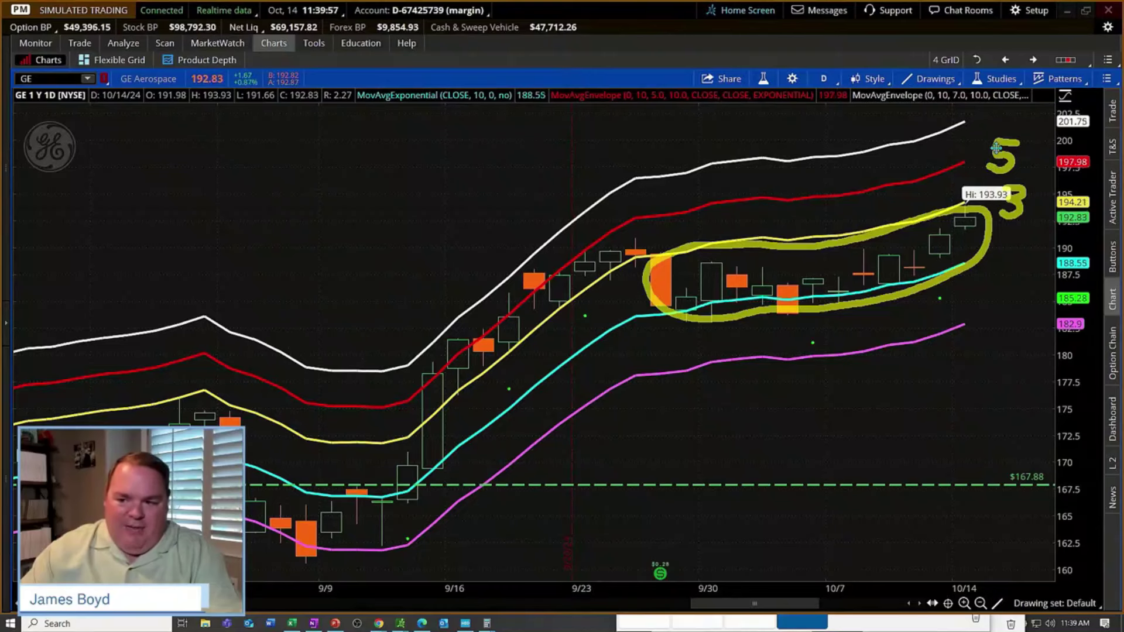
pyautogui.moveTo(989, 99)
pyautogui.mouseDown()
pyautogui.moveTo(1020, 98)
pyautogui.moveTo(1007, 125)
pyautogui.moveTo(1034, 113)
pyautogui.mouseUp()
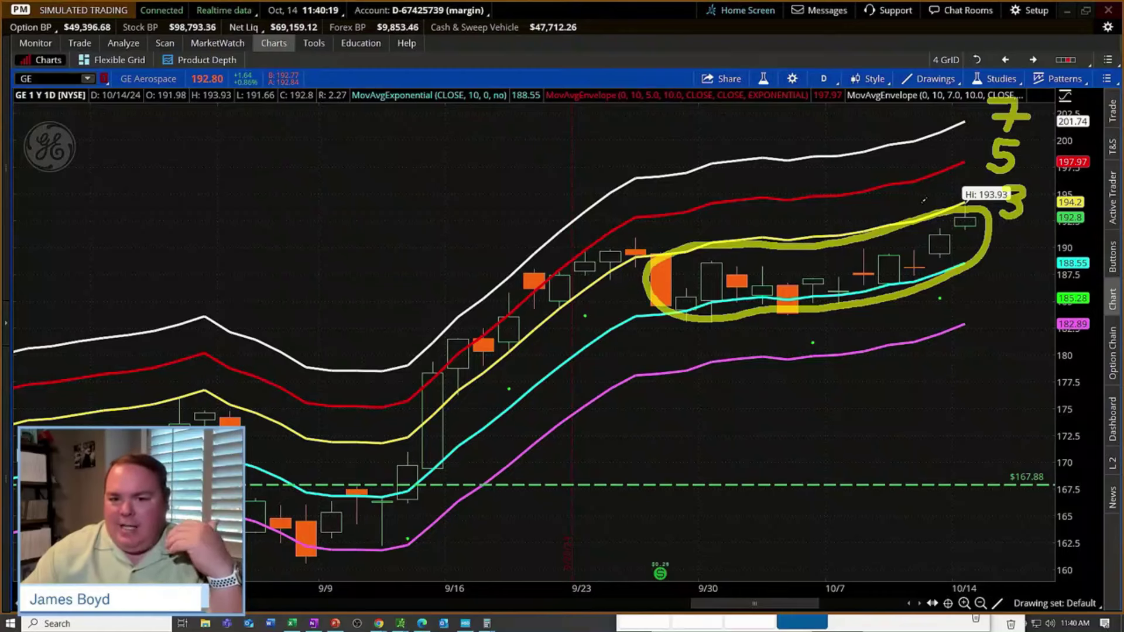
pyautogui.moveTo(917, 212); pyautogui.dragTo(917, 183)
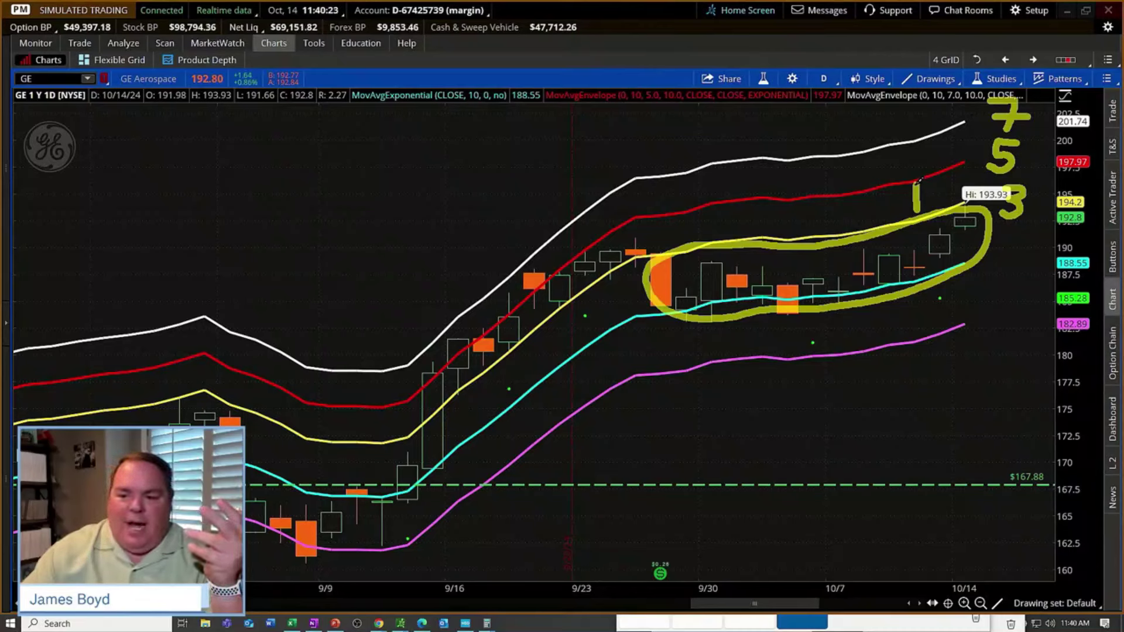
pyautogui.moveTo(936, 174); pyautogui.dragTo(939, 131)
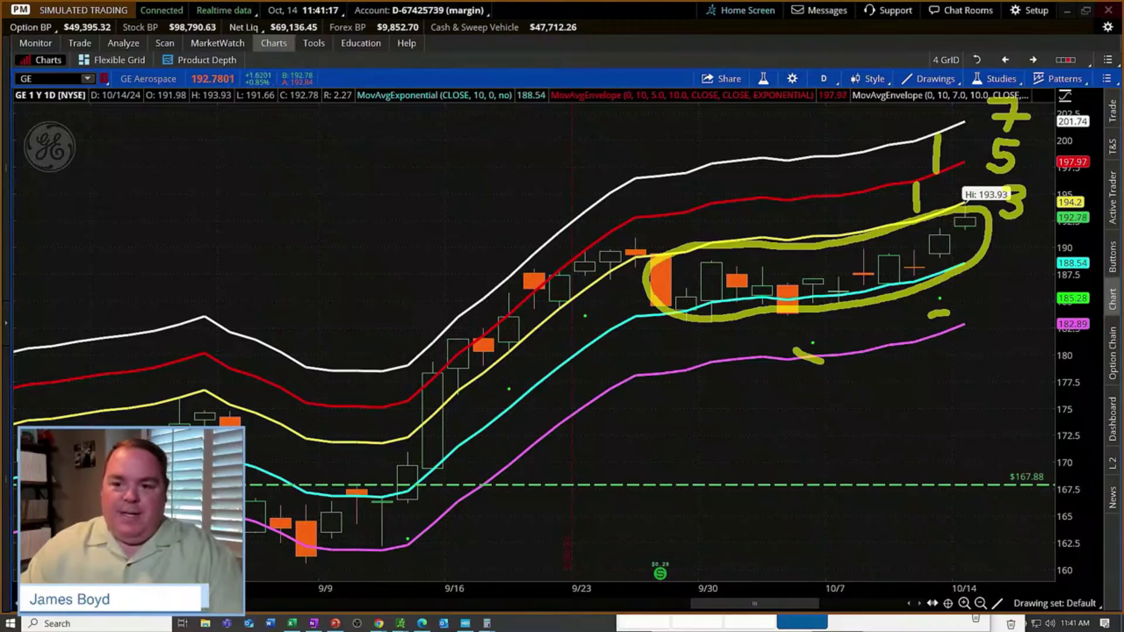
# Step: Clear the drawn annotations from the GE chart, glance at GE's option chain, and return to the chart
pyautogui.press('Escape')
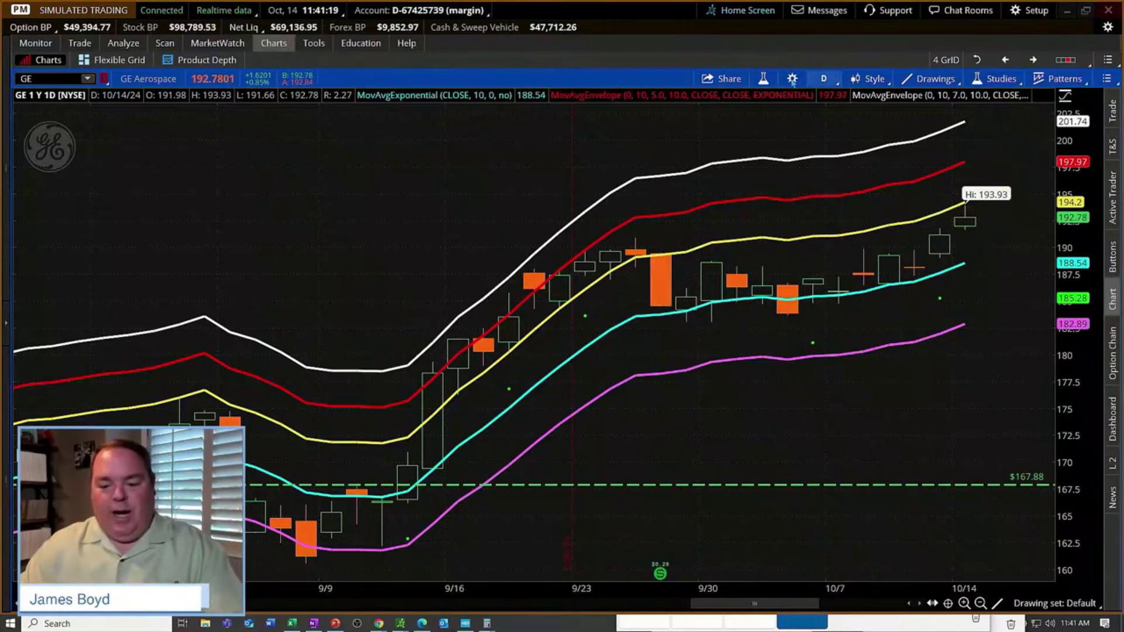
pyautogui.click(722, 79)
pyautogui.click(687, 463)
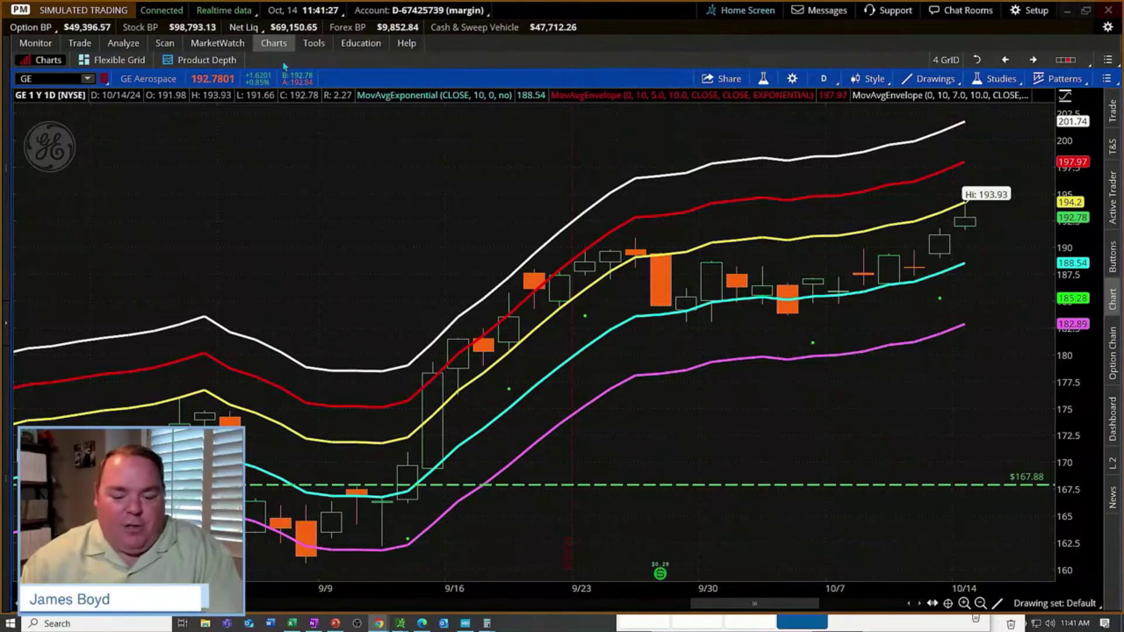
pyautogui.click(83, 45)
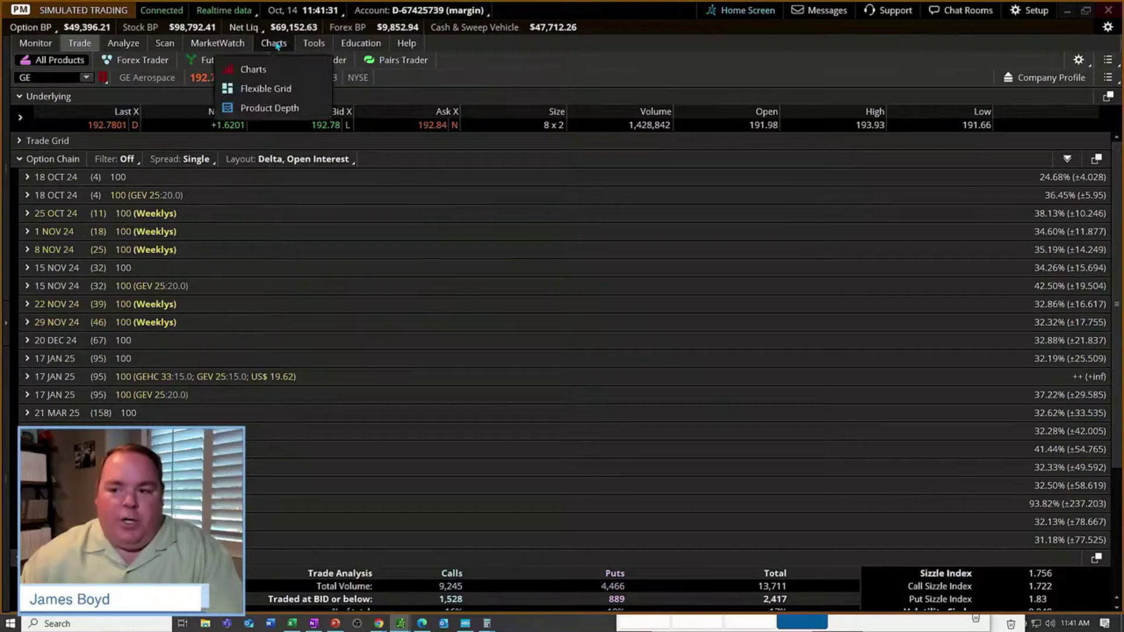
pyautogui.click(276, 45)
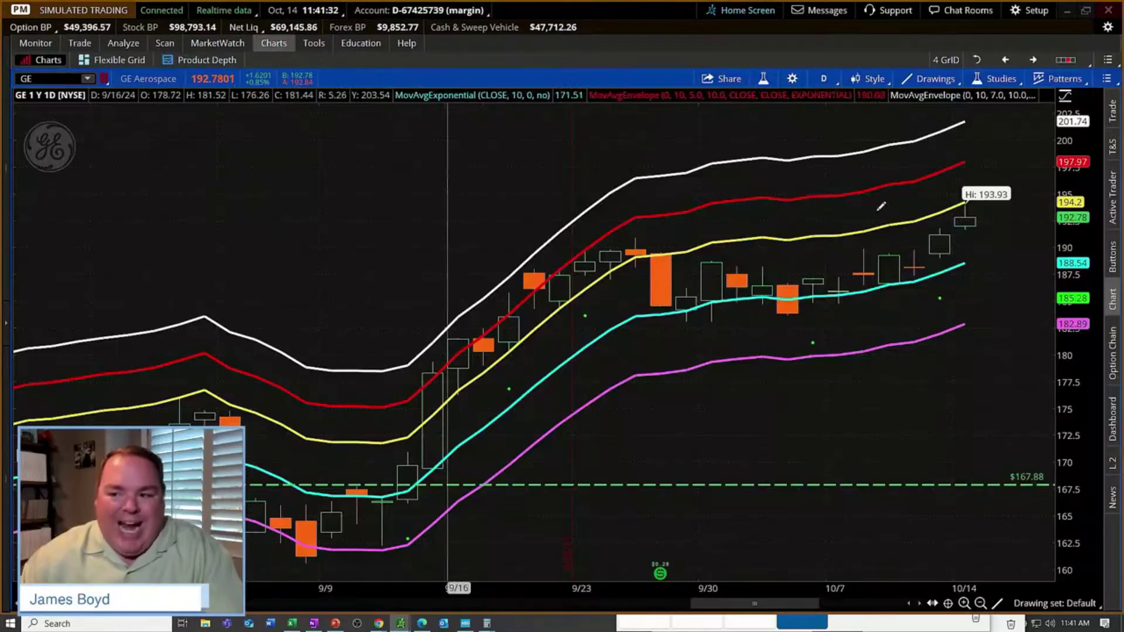
# Step: Create a custom GE buy order with a stop from the 10/14 candle and collapse the order and strategy book
pyautogui.rightClick(975, 216)
pyautogui.moveTo(1036, 328)
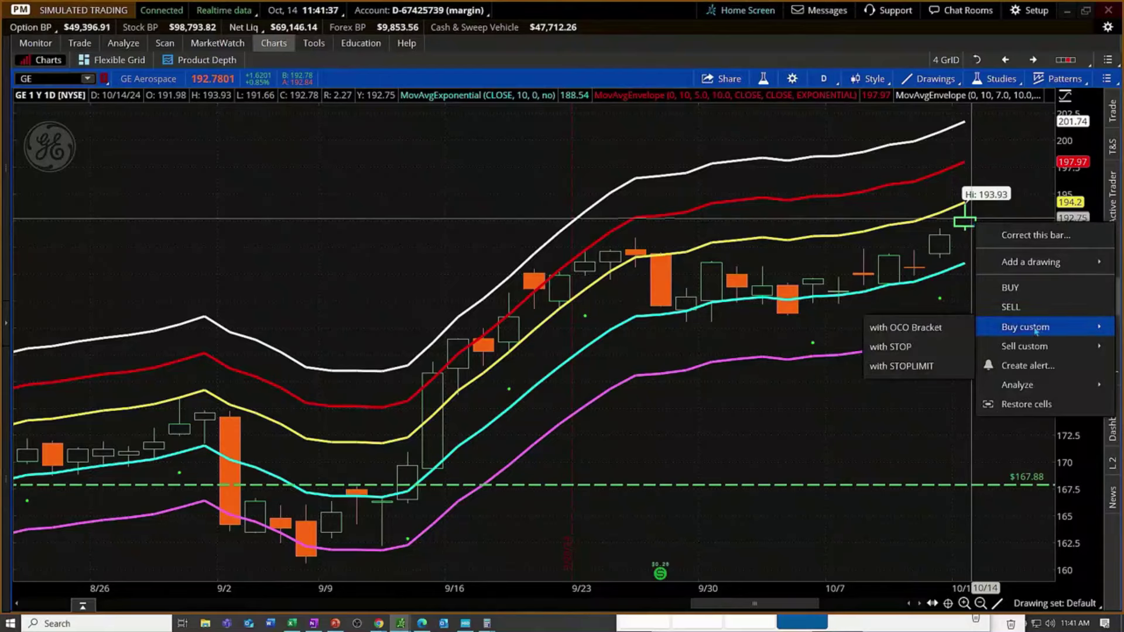
pyautogui.click(905, 348)
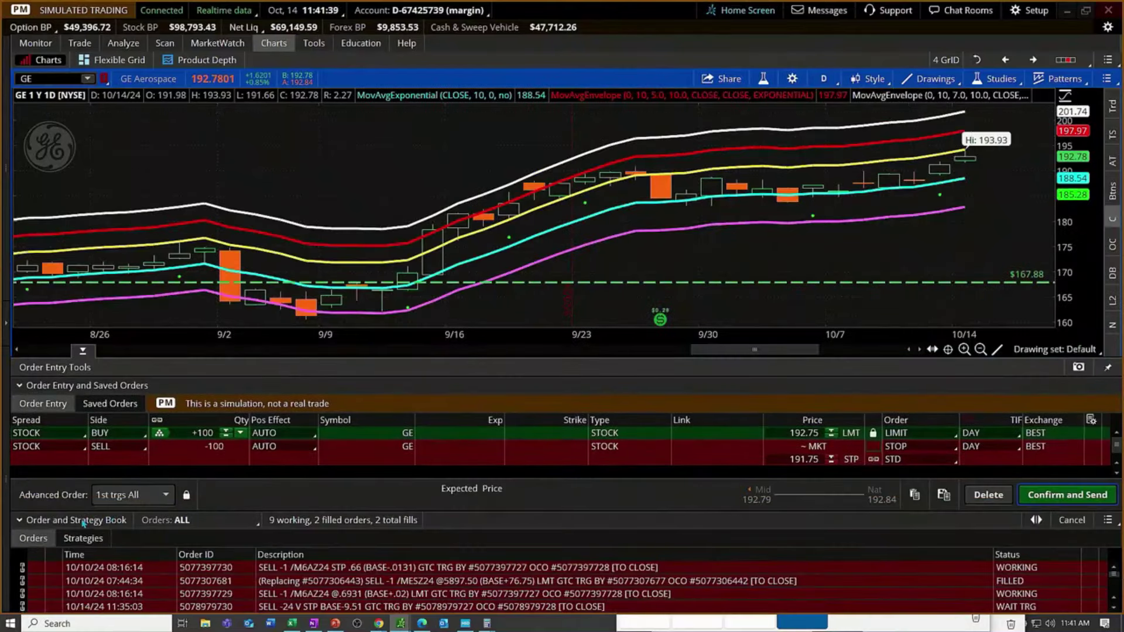
pyautogui.click(82, 521)
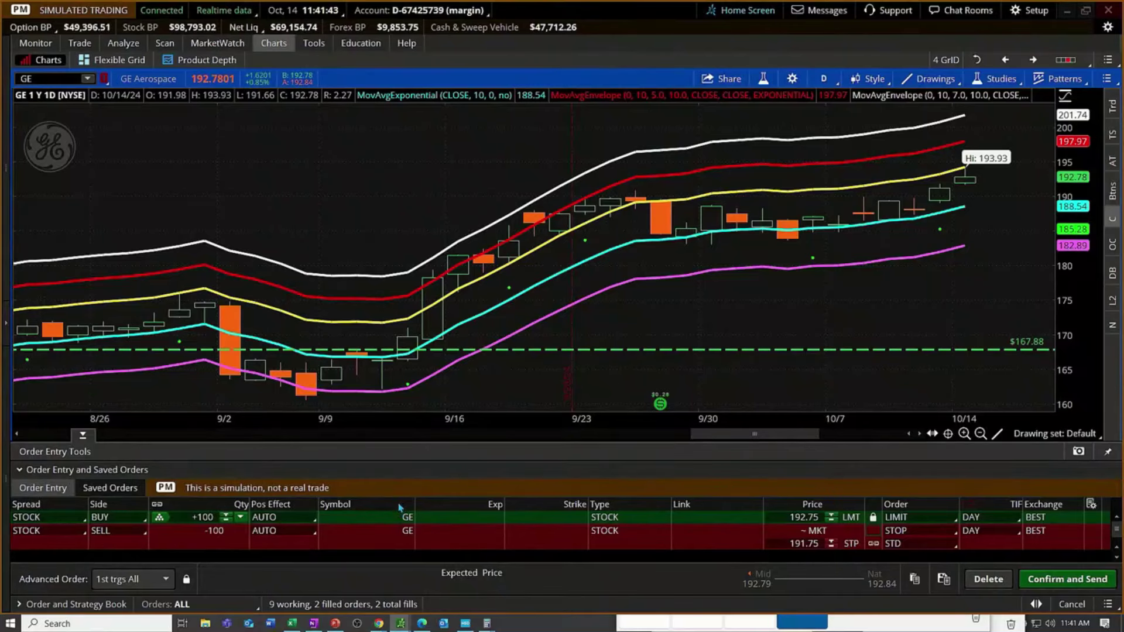
# Step: Switch to the Excel position sizing sheet and review the account value, risk per trade and amount of stock trades
pyautogui.hotkey('alt', 'Tab')
pyautogui.hotkey('alt', 'Tab')
pyautogui.hotkey('alt', 'Tab')
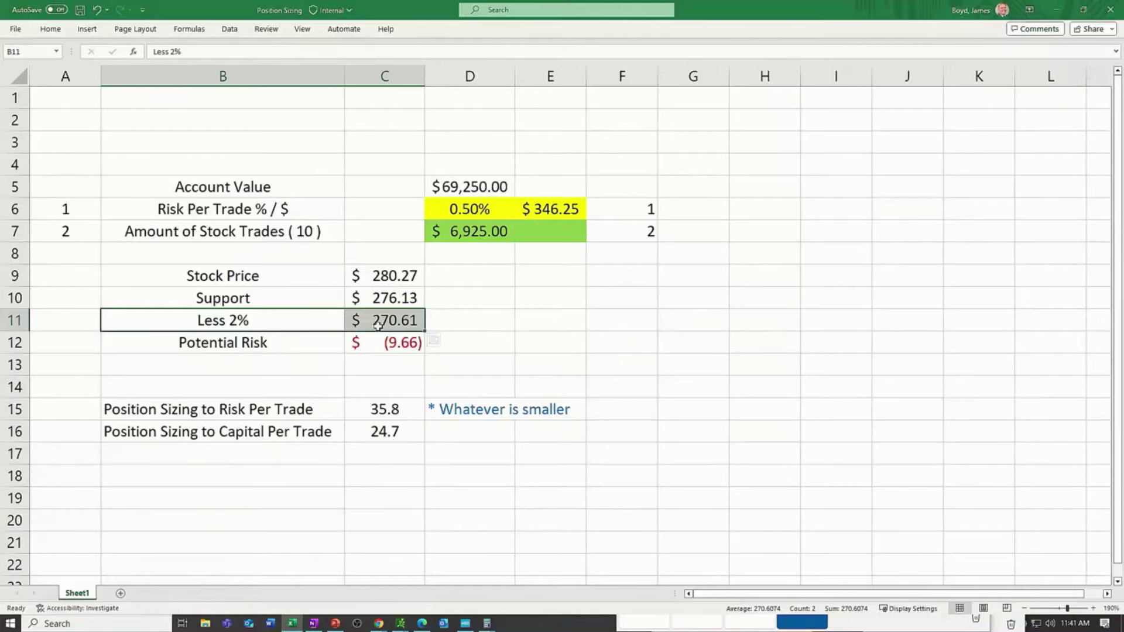
pyautogui.moveTo(324, 185); pyautogui.dragTo(504, 196)
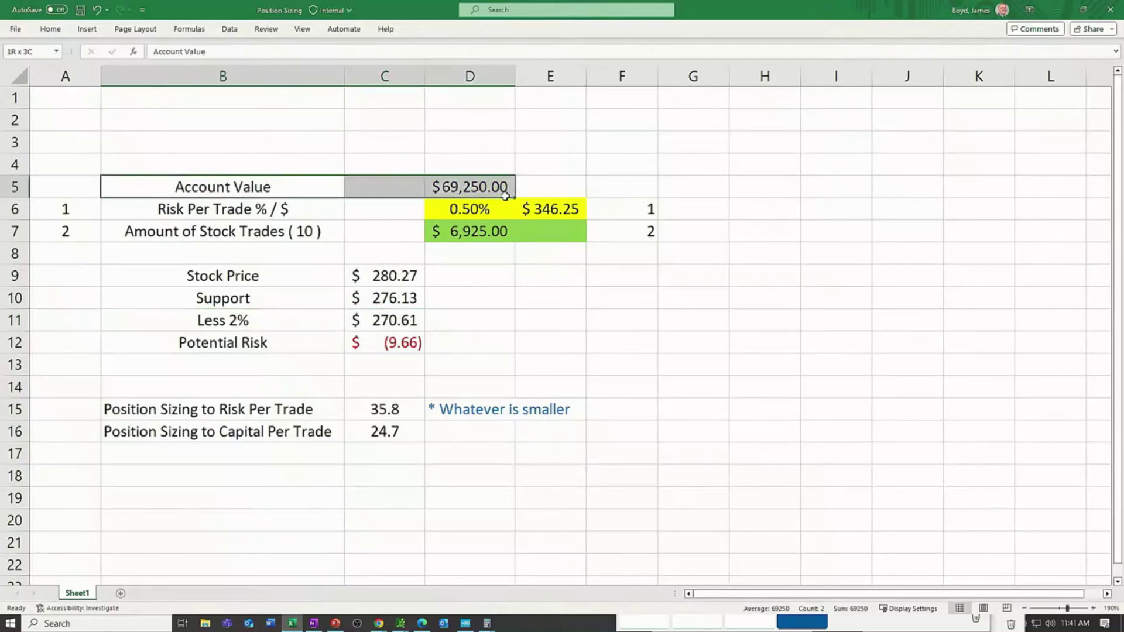
pyautogui.moveTo(245, 213); pyautogui.dragTo(462, 215)
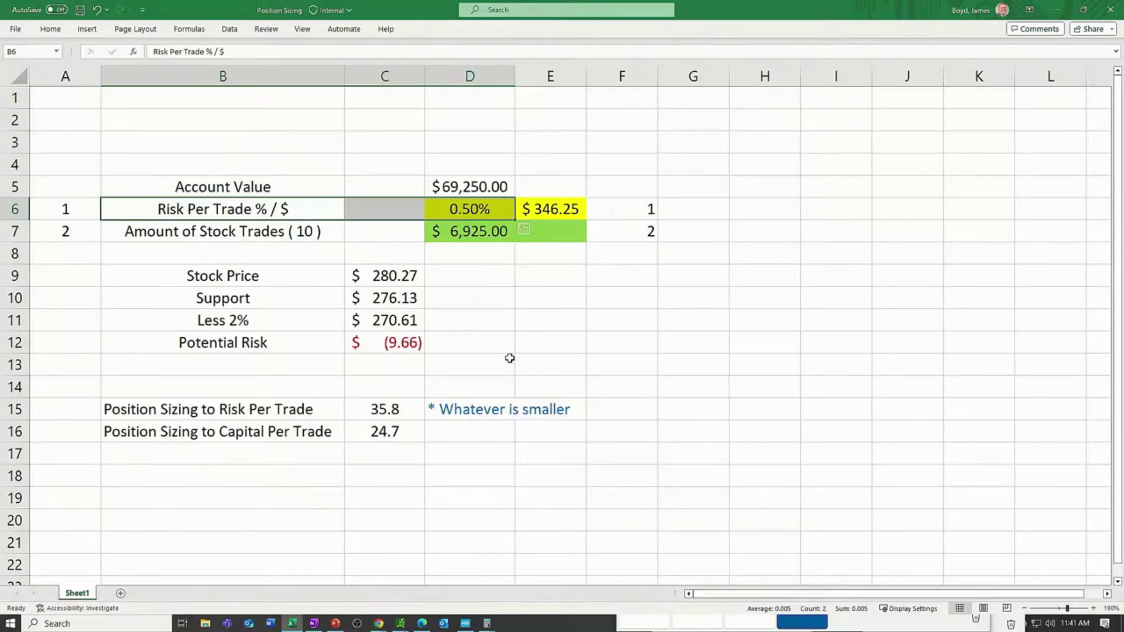
pyautogui.click(476, 234)
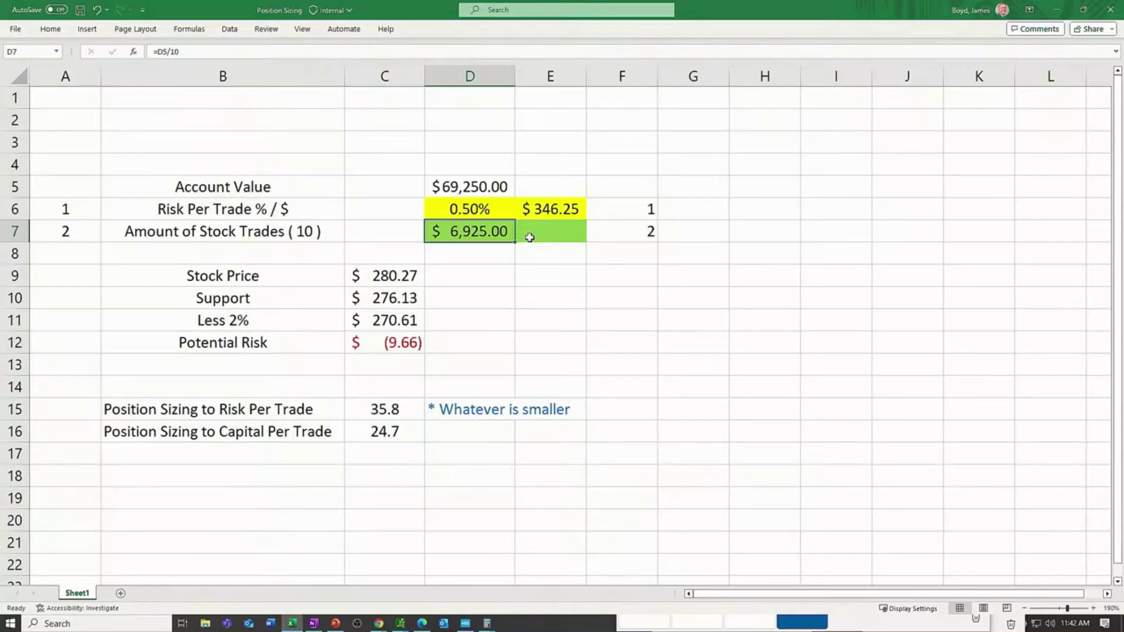
pyautogui.click(500, 187)
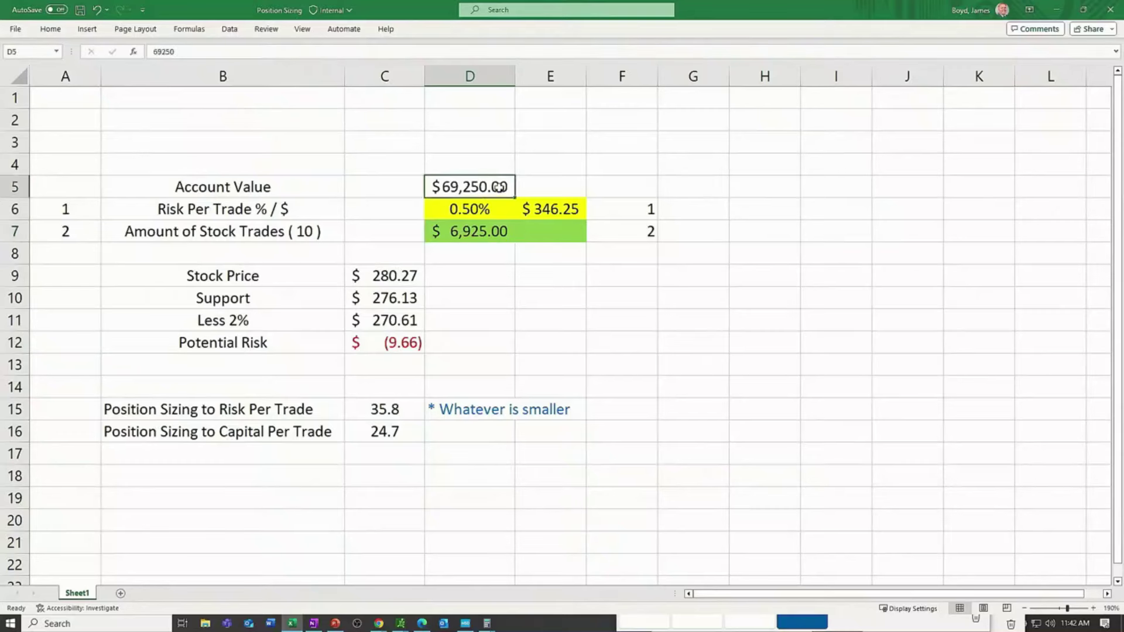
pyautogui.click(486, 232)
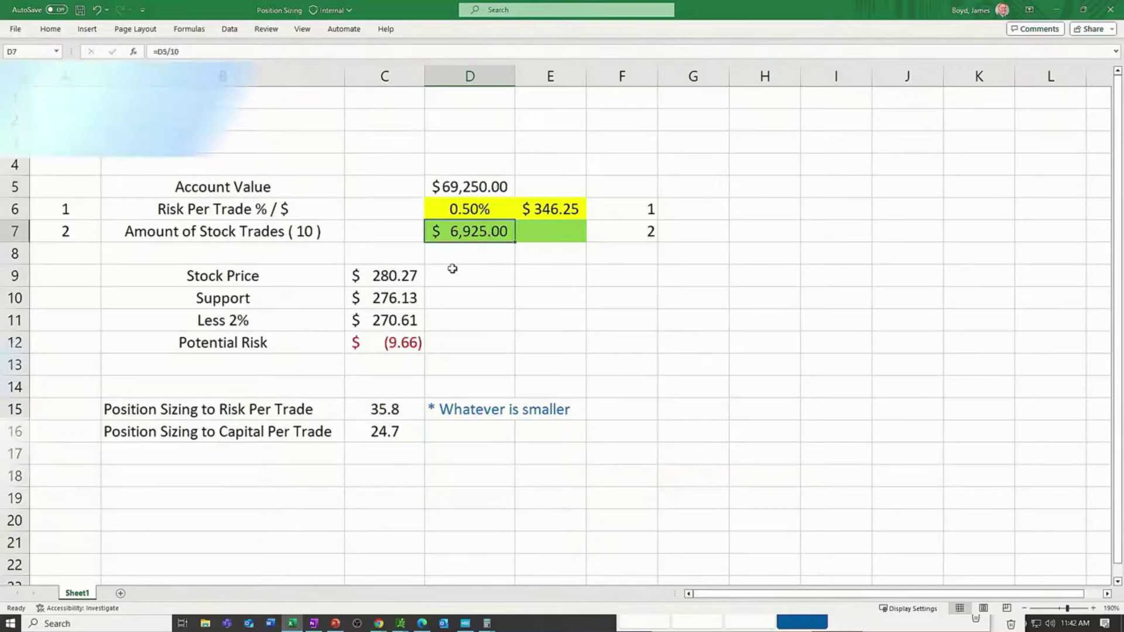
# Step: Check GE's current price in thinkorswim and set the Stock Price in the position sizing sheet to 192.90
pyautogui.hotkey('alt', 'Tab')
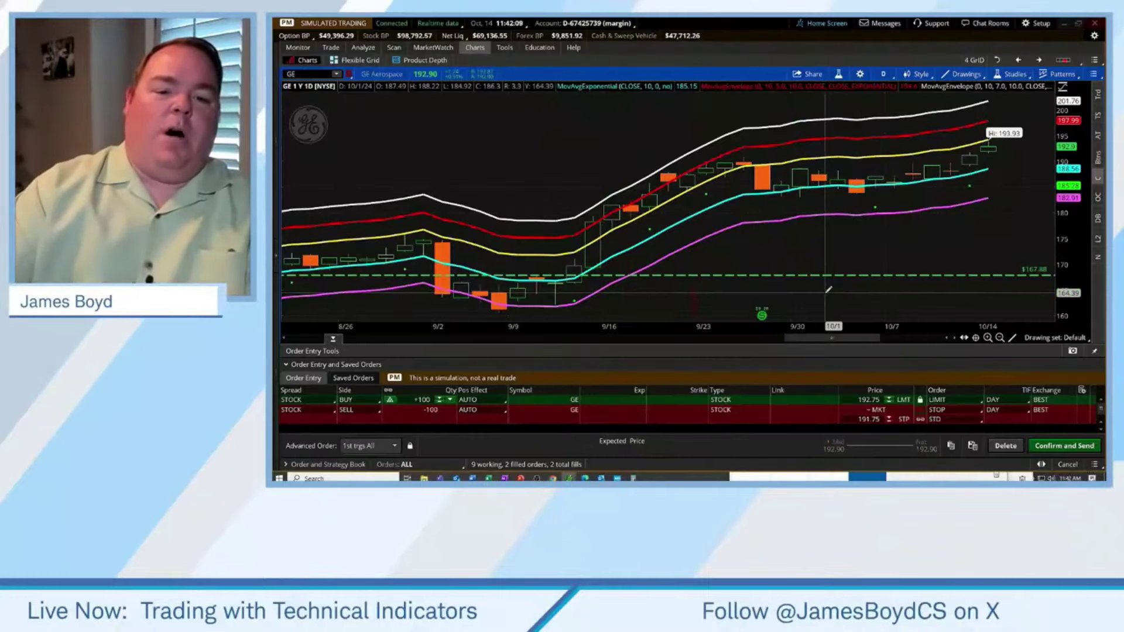
pyautogui.hotkey('alt', 'Tab')
pyautogui.write('192.9')
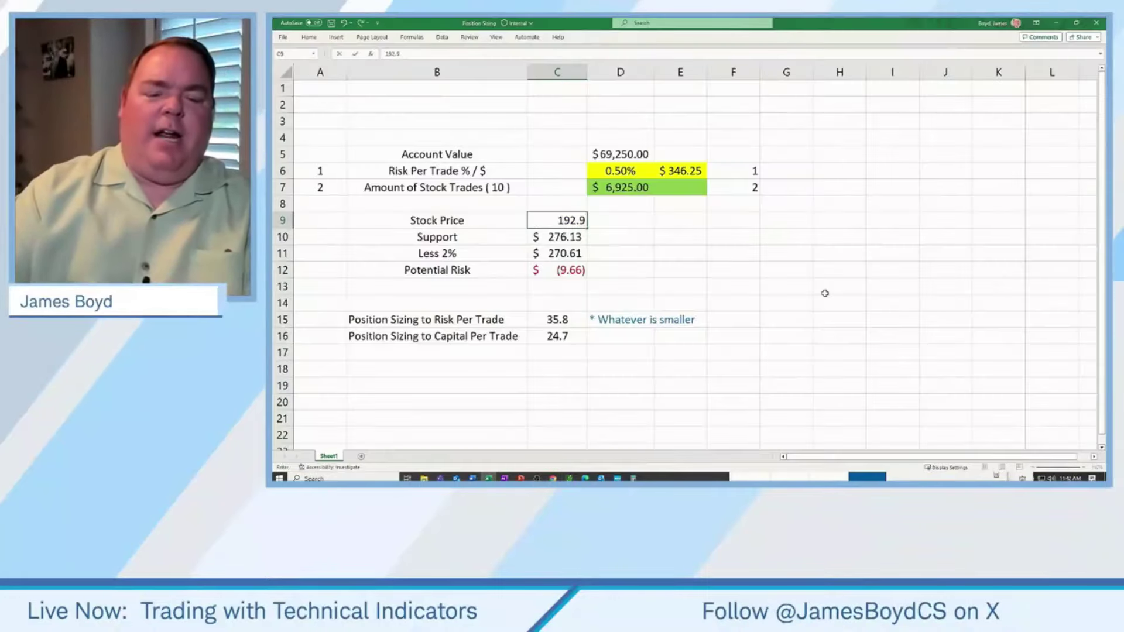
pyautogui.hotkey('alt', 'Tab')
pyautogui.hotkey('alt', 'Tab')
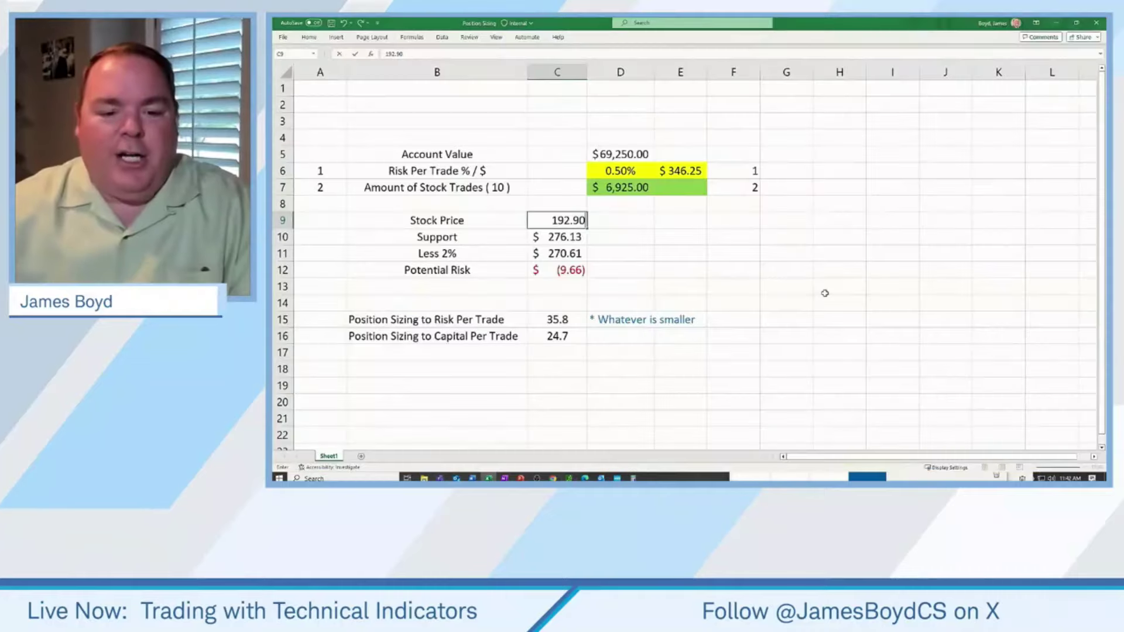
# Step: Examine GE's chart for the support level and return to the Support row of the position sizing sheet
pyautogui.moveTo(477, 239); pyautogui.dragTo(545, 239)
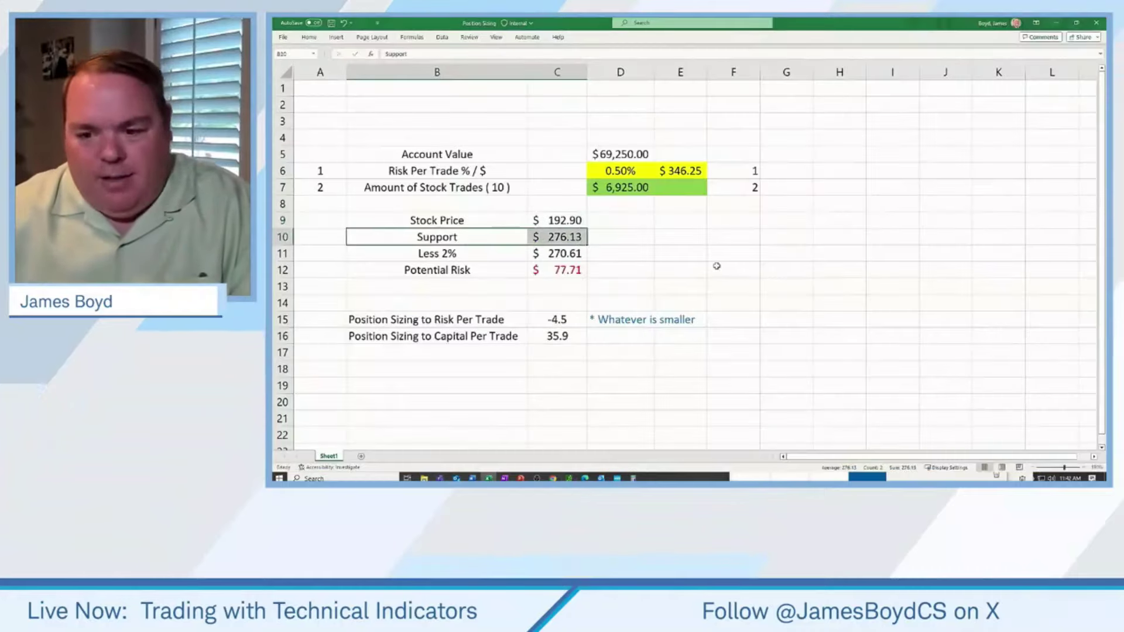
pyautogui.hotkey('alt', 'Tab')
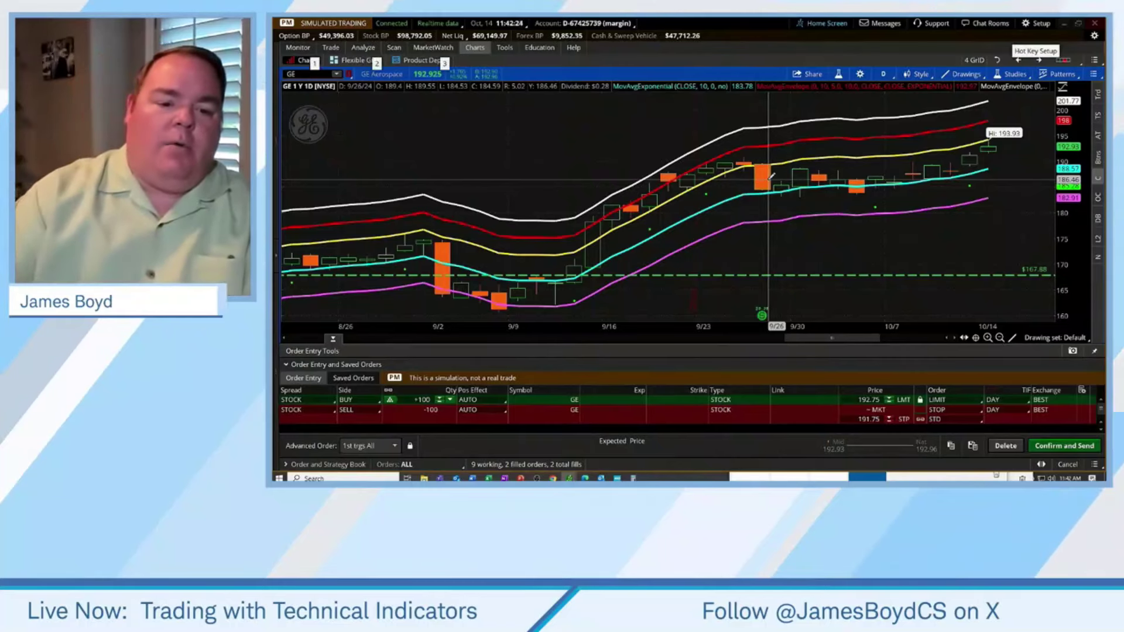
pyautogui.hotkey('alt', 'Tab')
pyautogui.write('1')
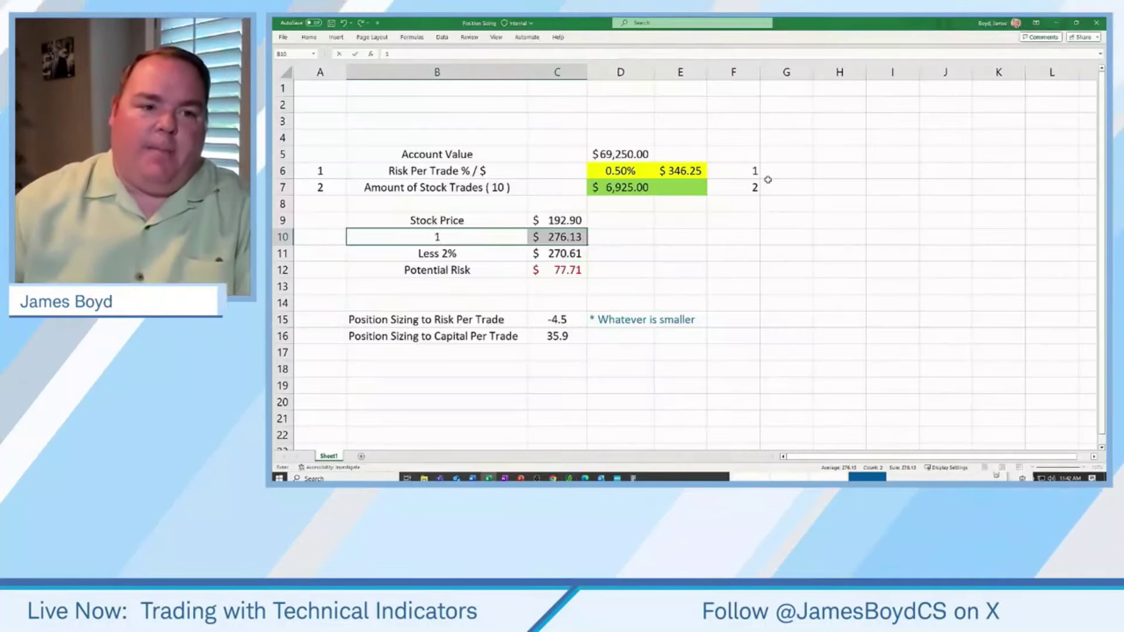
pyautogui.press('BackSpace')
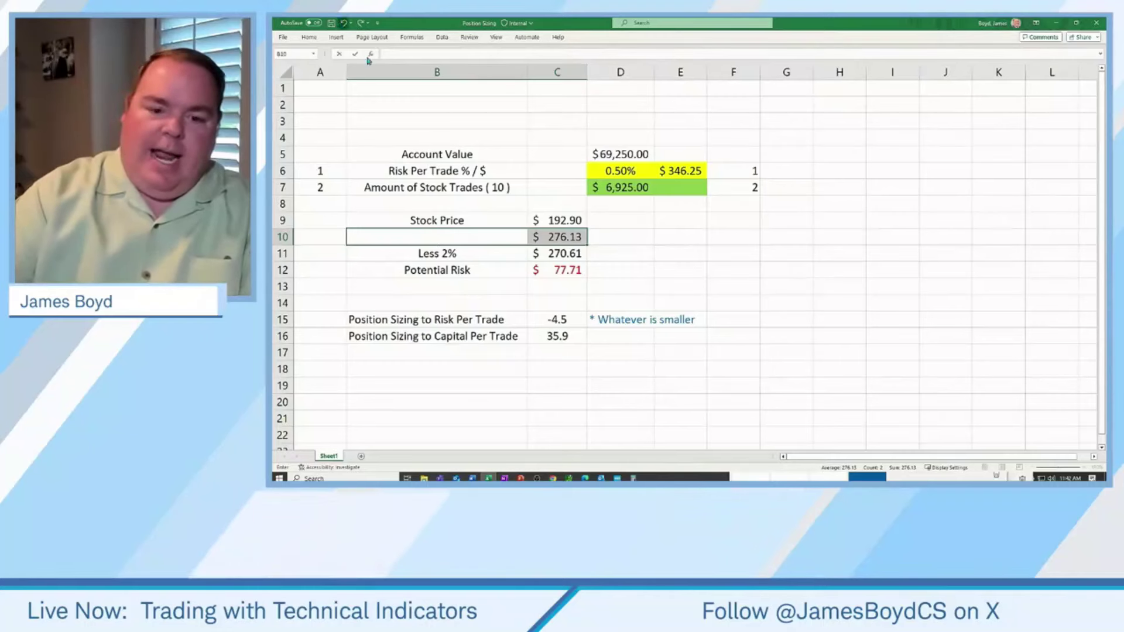
pyautogui.press('Escape')
# Step: Set the Support value in the position sizing sheet to 186.50
pyautogui.click(583, 237)
pyautogui.write('18')
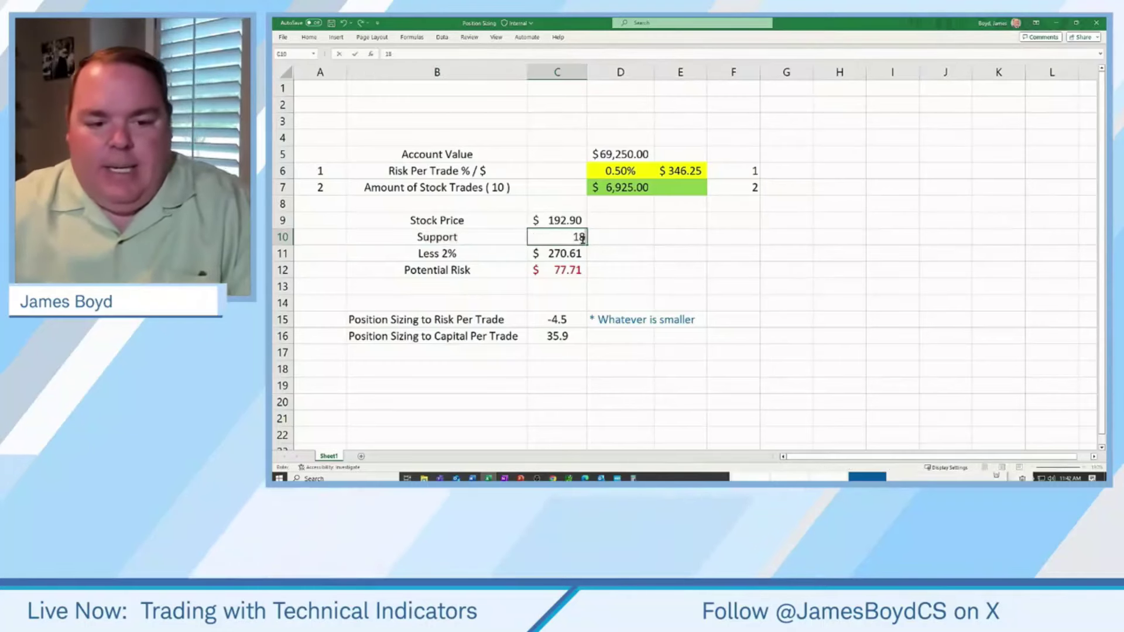
pyautogui.write('6.50')
pyautogui.press('Return')
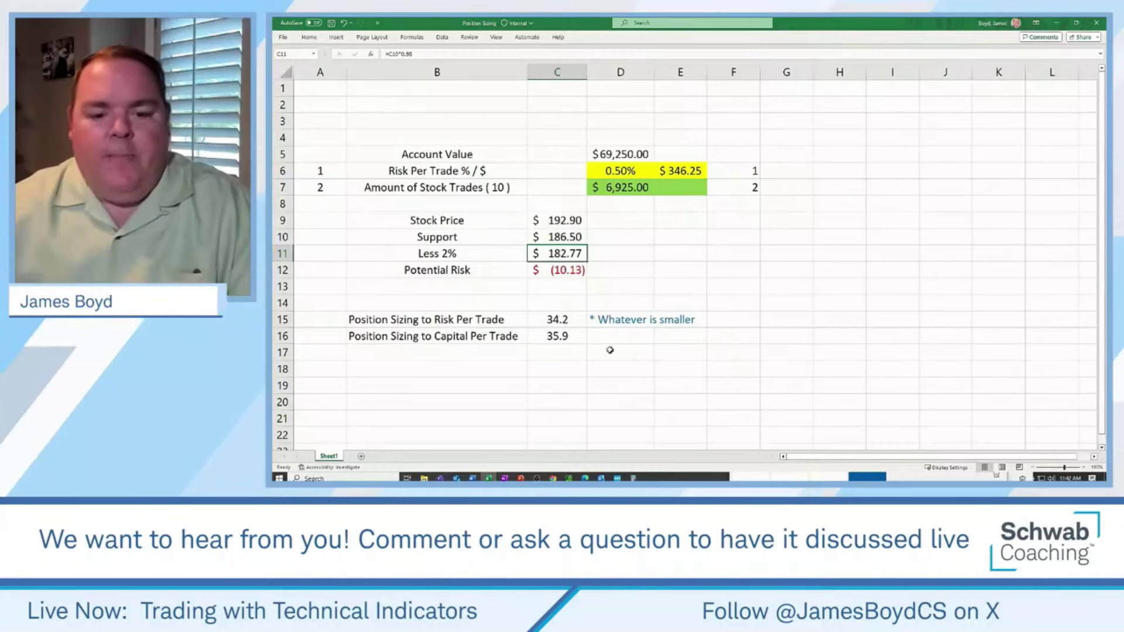
# Step: Review the Less 2% stop level, the potential risk and both position sizing results for the GE trade
pyautogui.click(525, 253)
pyautogui.moveTo(527, 253); pyautogui.dragTo(584, 253)
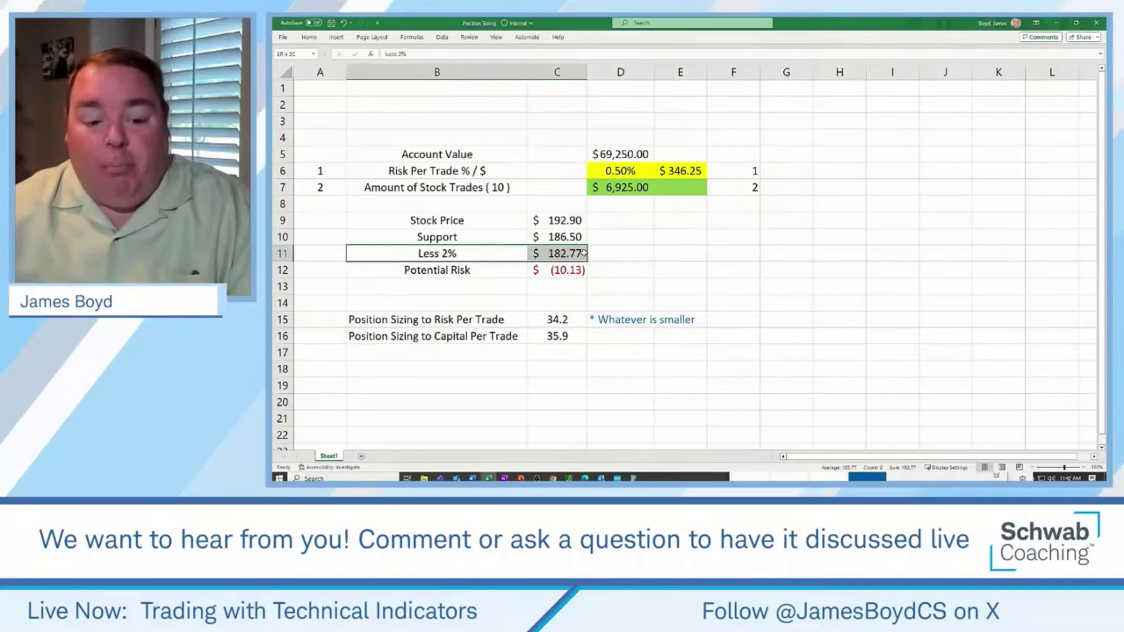
pyautogui.click(563, 272)
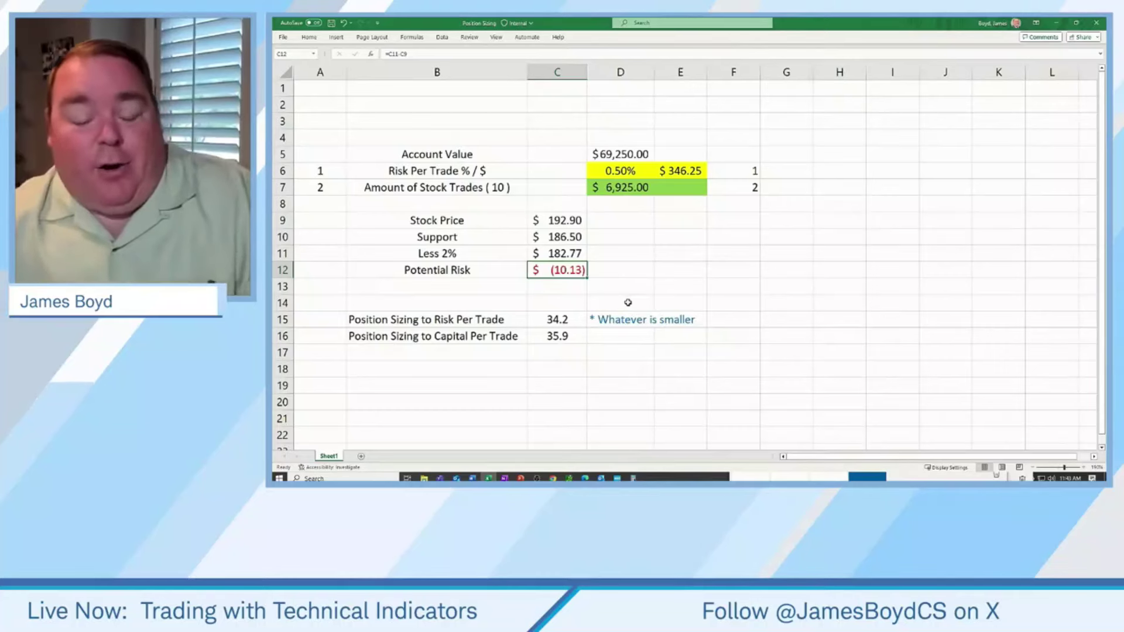
pyautogui.click(498, 256)
pyautogui.moveTo(498, 256); pyautogui.dragTo(559, 255)
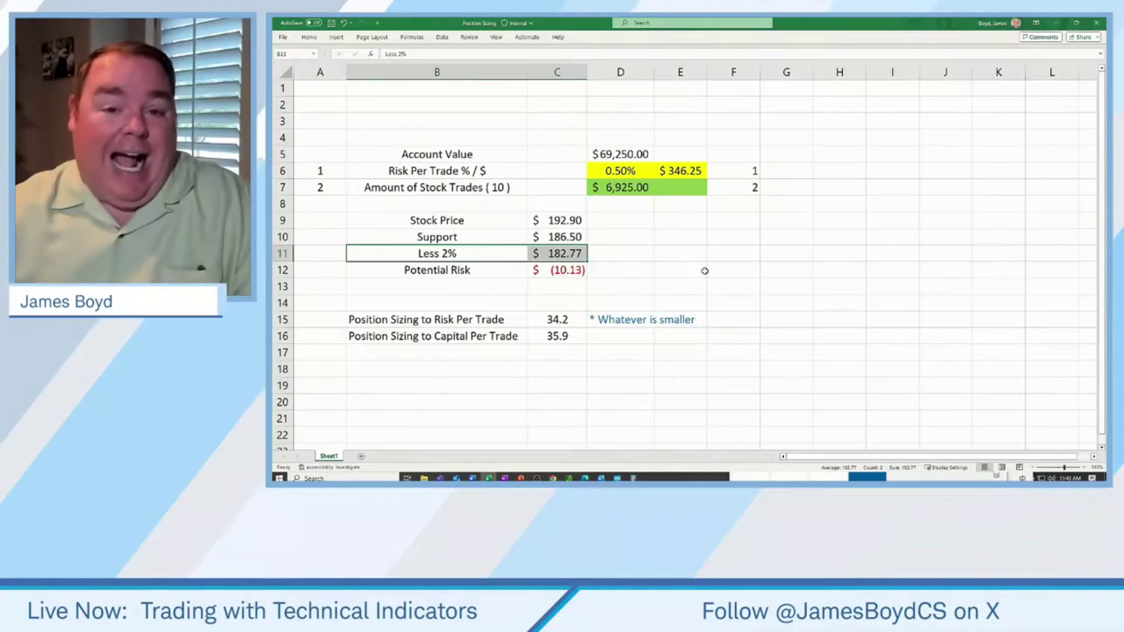
pyautogui.moveTo(495, 268); pyautogui.dragTo(561, 269)
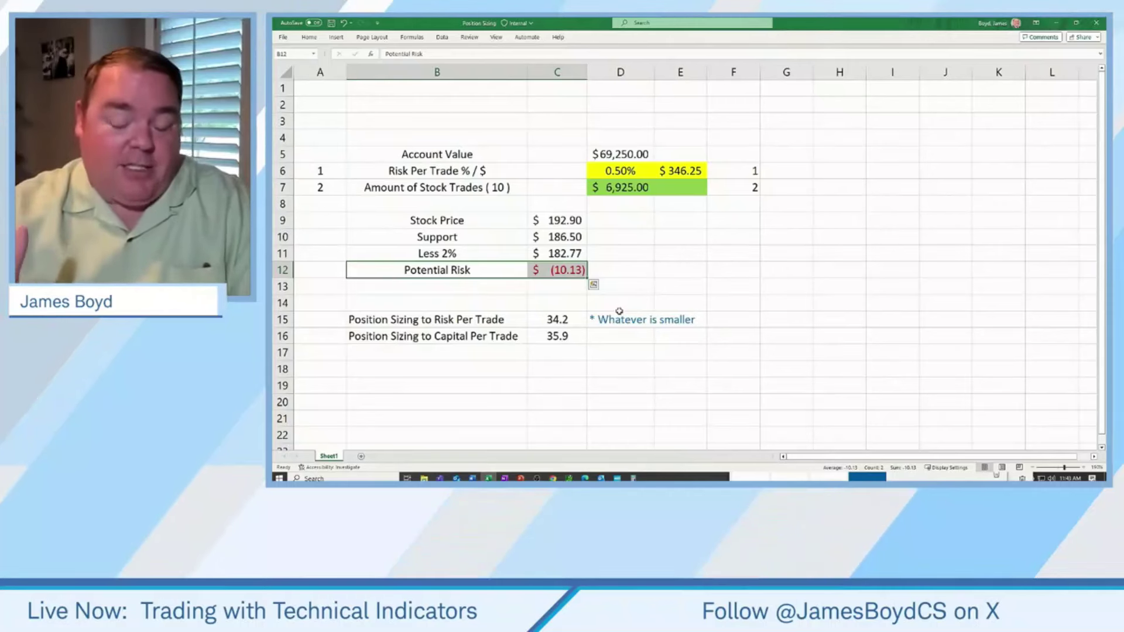
pyautogui.moveTo(559, 320); pyautogui.dragTo(560, 337)
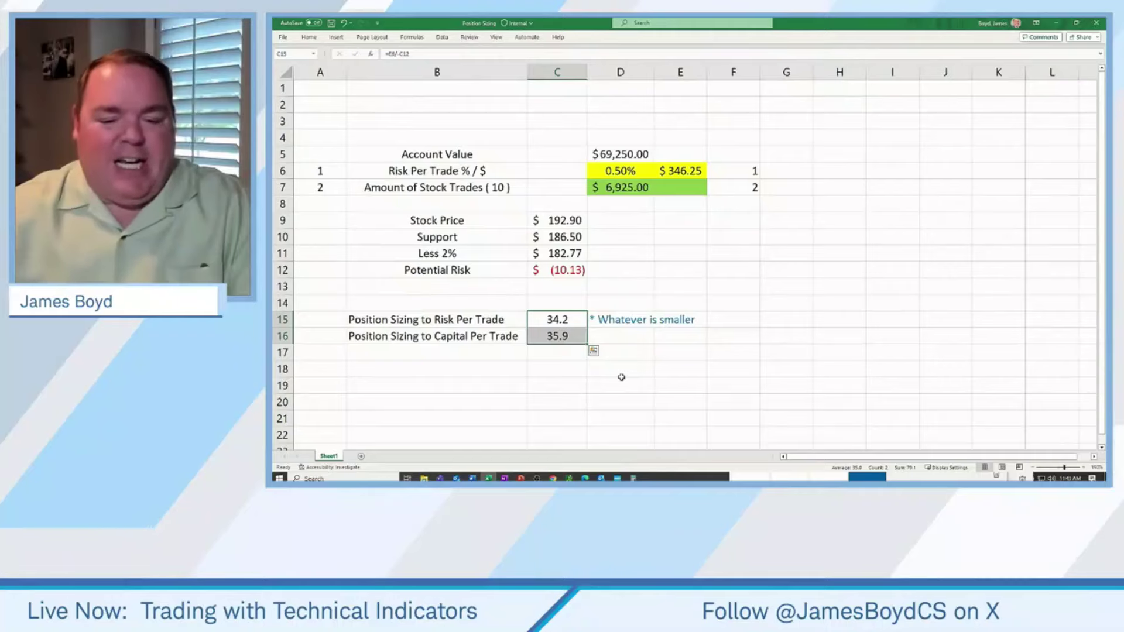
# Step: Return to the GE order in thinkorswim, set its quantity to 34 shares and the sell stop's time in force to GTC
pyautogui.hotkey('alt', 'Tab')
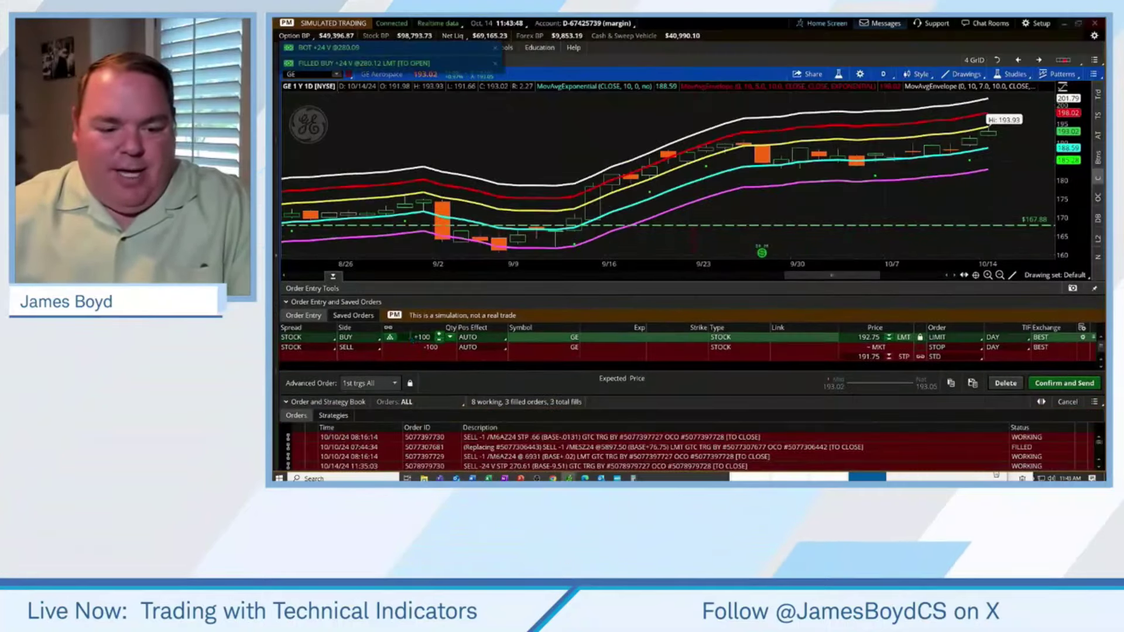
pyautogui.write('34')
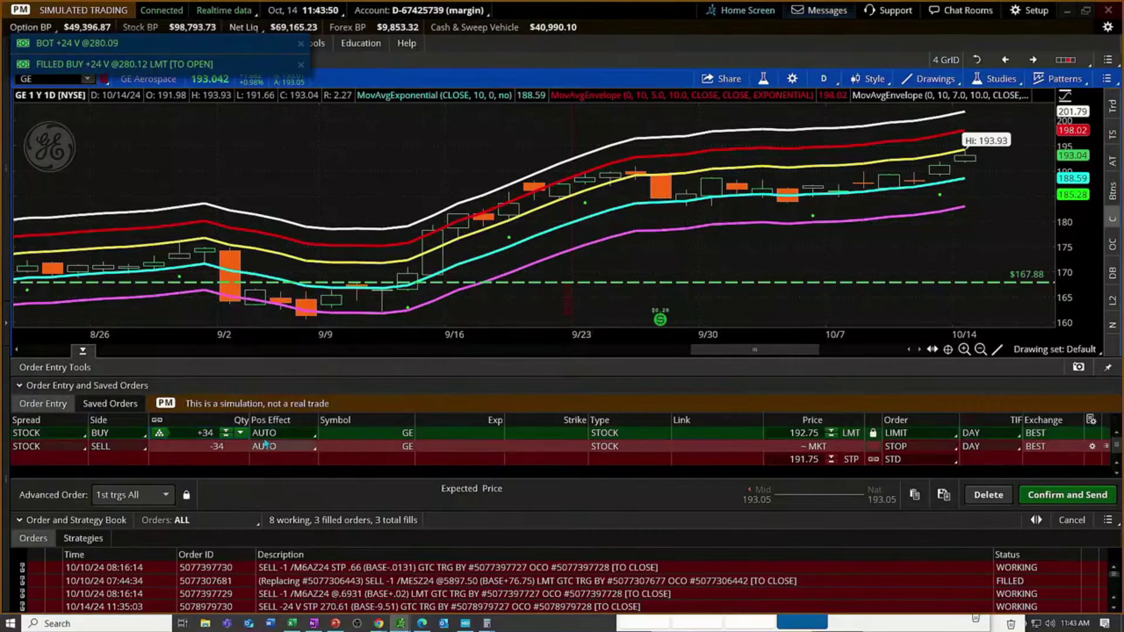
pyautogui.press('Return')
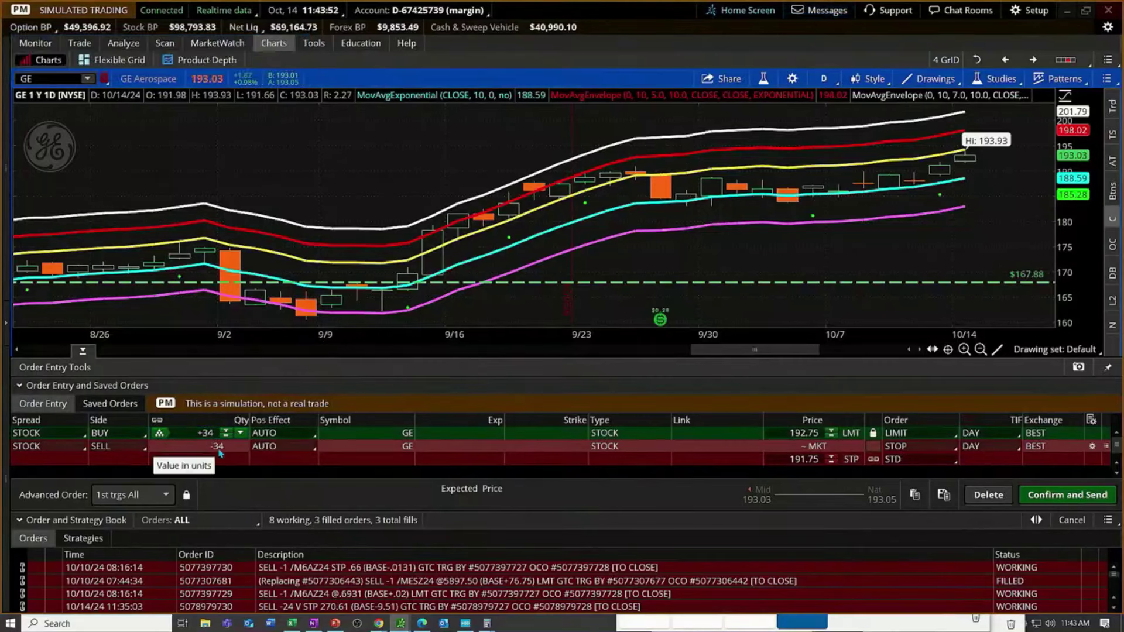
pyautogui.click(984, 446)
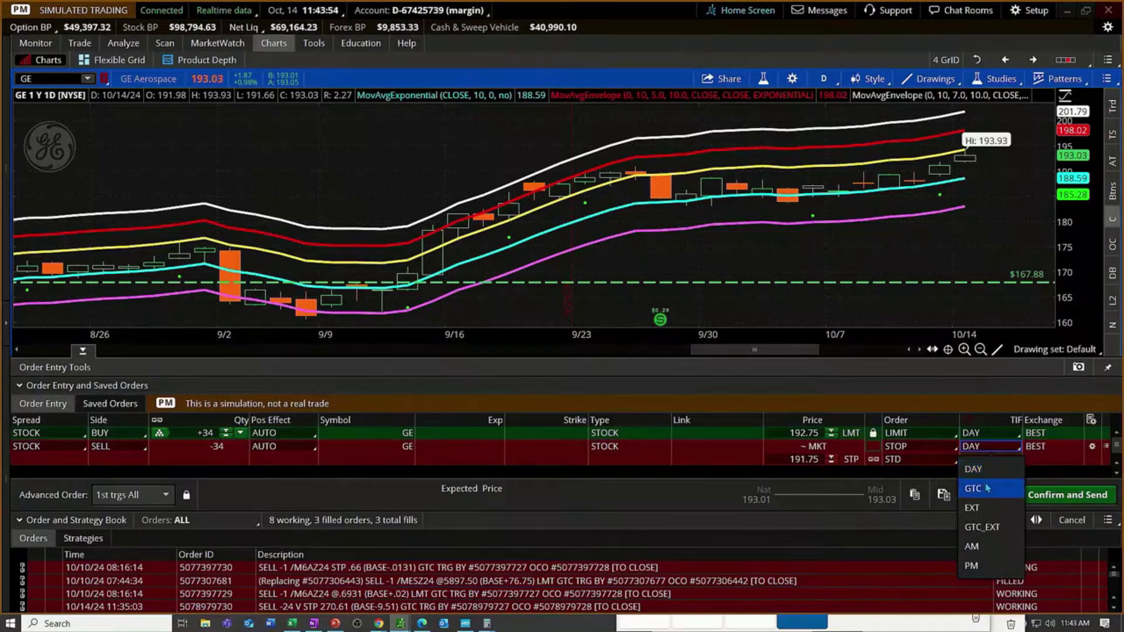
pyautogui.click(988, 473)
pyautogui.click(119, 520)
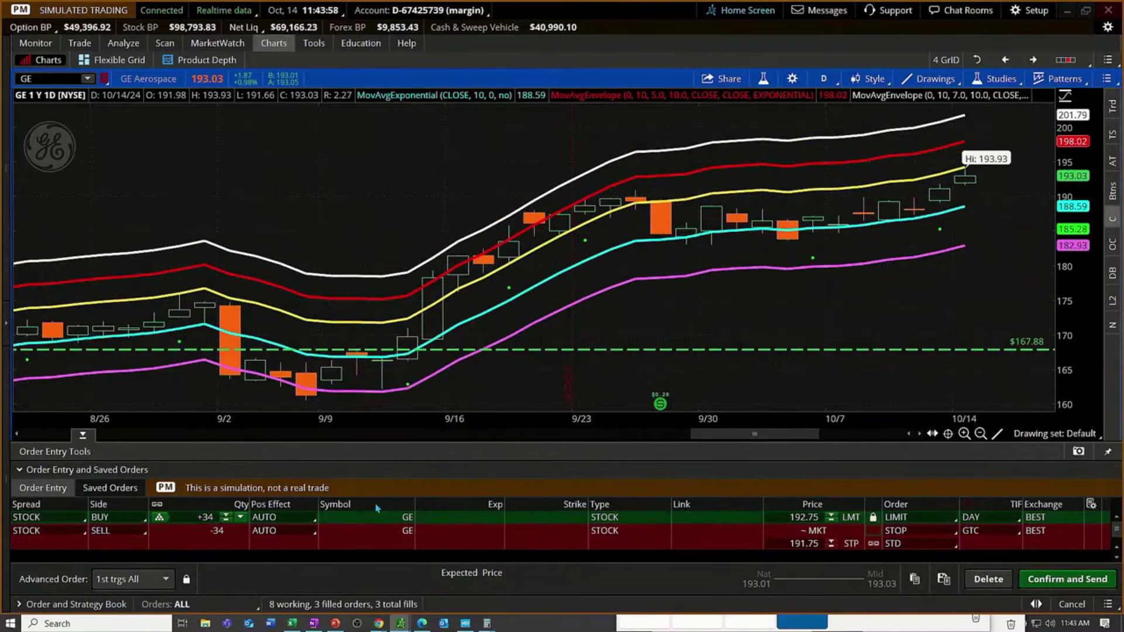
# Step: Look up the Less 2% level in the position sizing sheet and set the GE sell stop price to 182.77
pyautogui.click(800, 545)
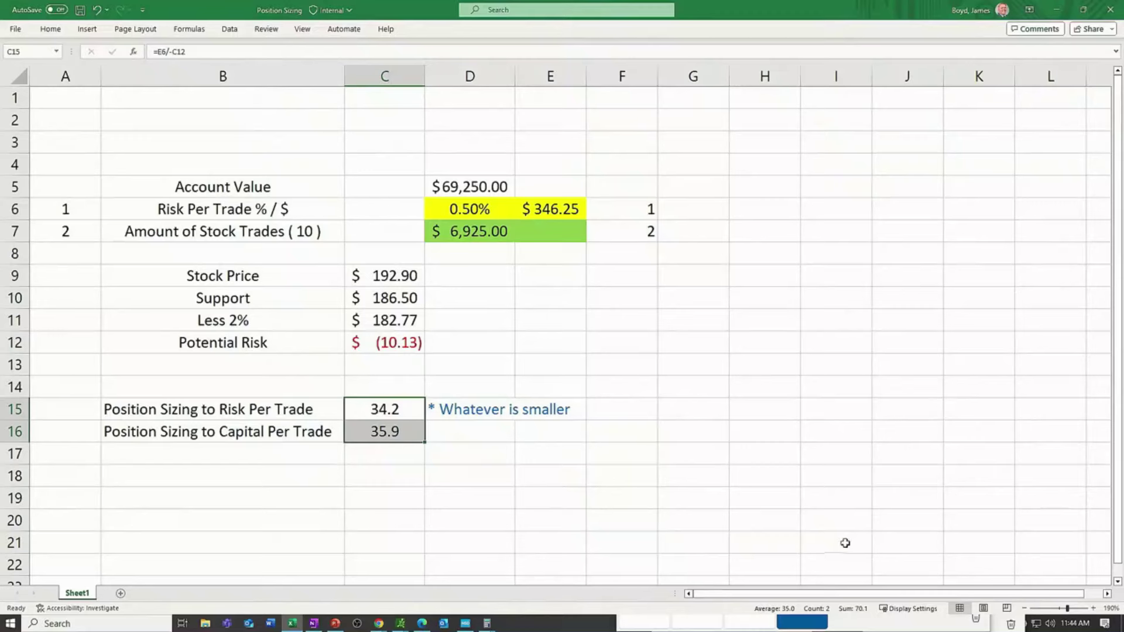
pyautogui.hotkey('alt', 'Tab')
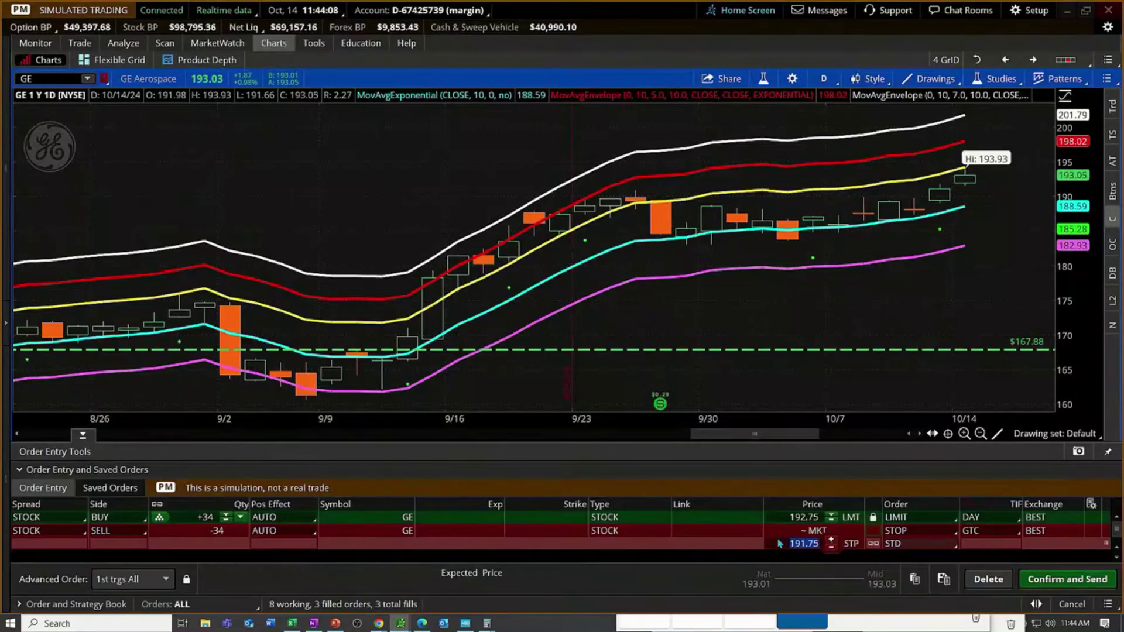
pyautogui.press('Return')
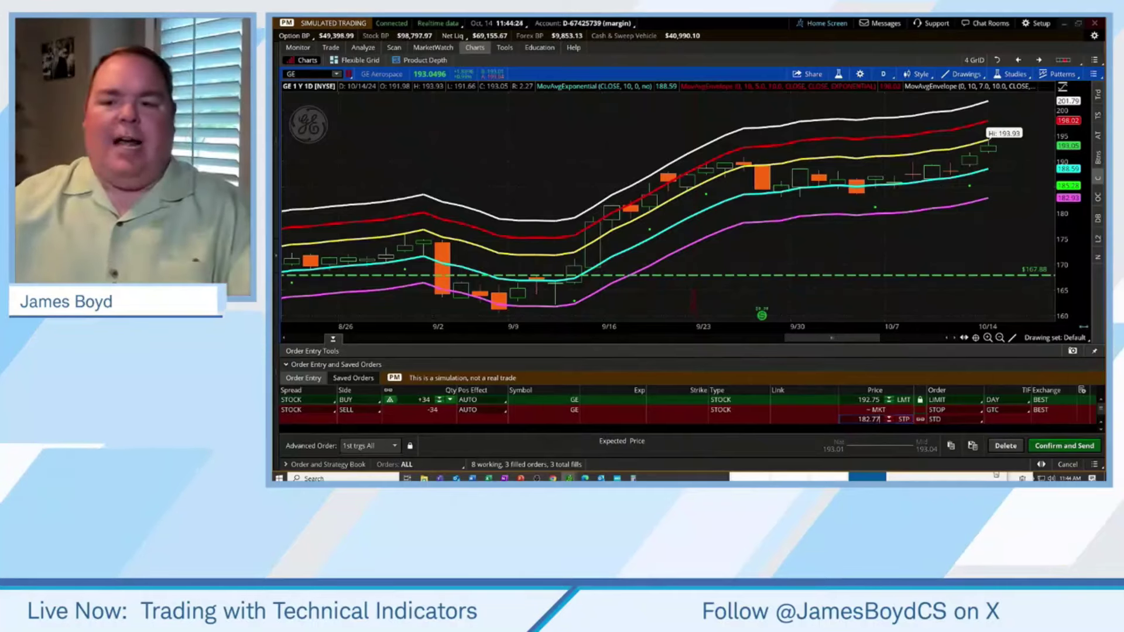
# Step: Switch to the main thinkorswim window, chart the IXI Industrial Select Sector Index, and share that chart with its custom thinkScript studies
pyautogui.hotkey('alt', 'Tab')
pyautogui.press('Tab')
pyautogui.press('Tab')
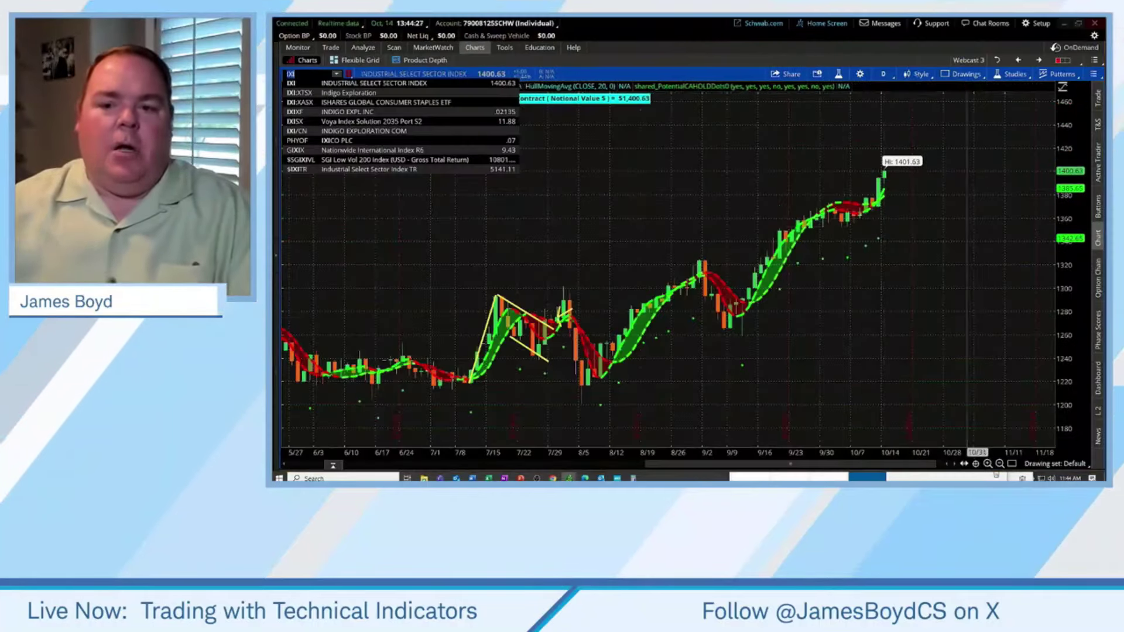
pyautogui.press('Return')
pyautogui.click(796, 75)
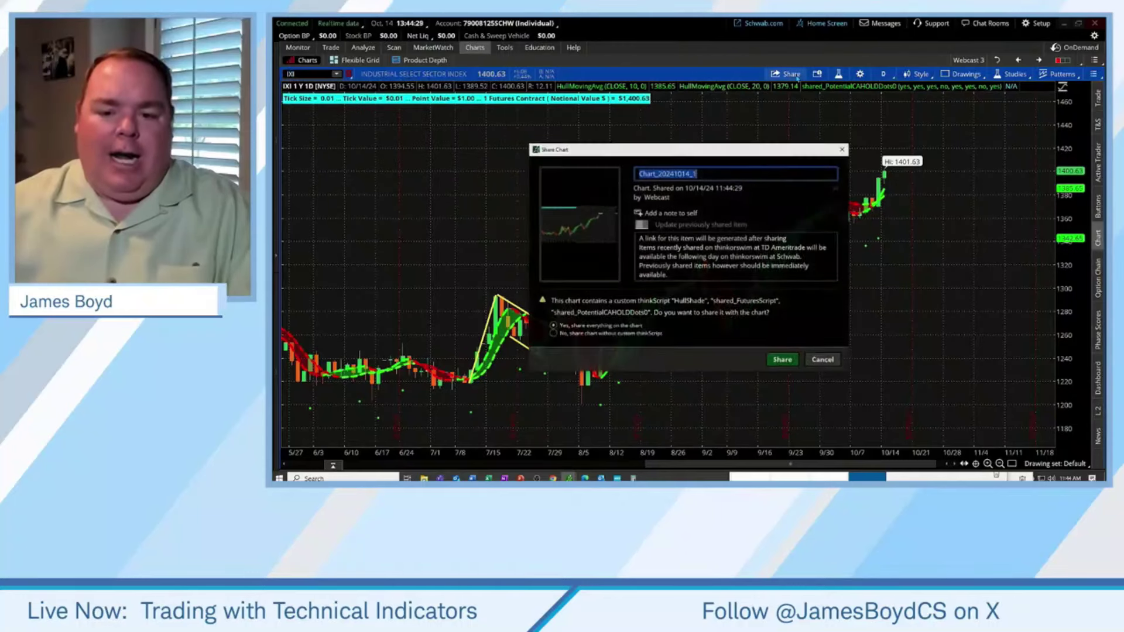
pyautogui.click(783, 361)
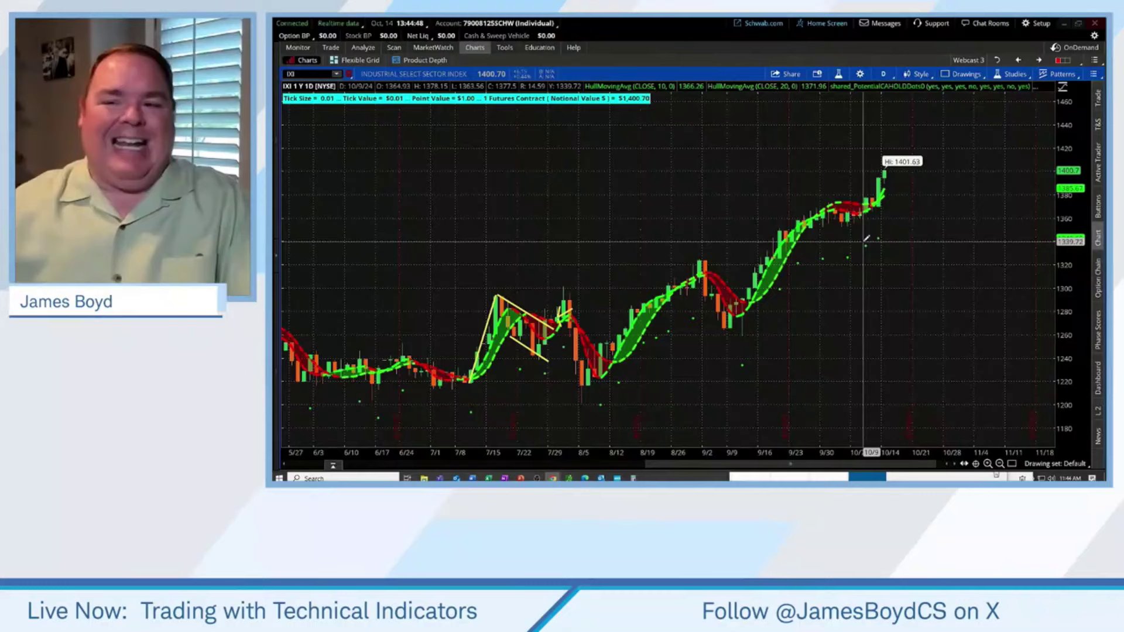
# Step: Return to the simulated trading window and submit the GE order: buy 34 at a 192.75 limit, with a GTC sell stop at 182.77
pyautogui.hotkey('alt', 'Tab')
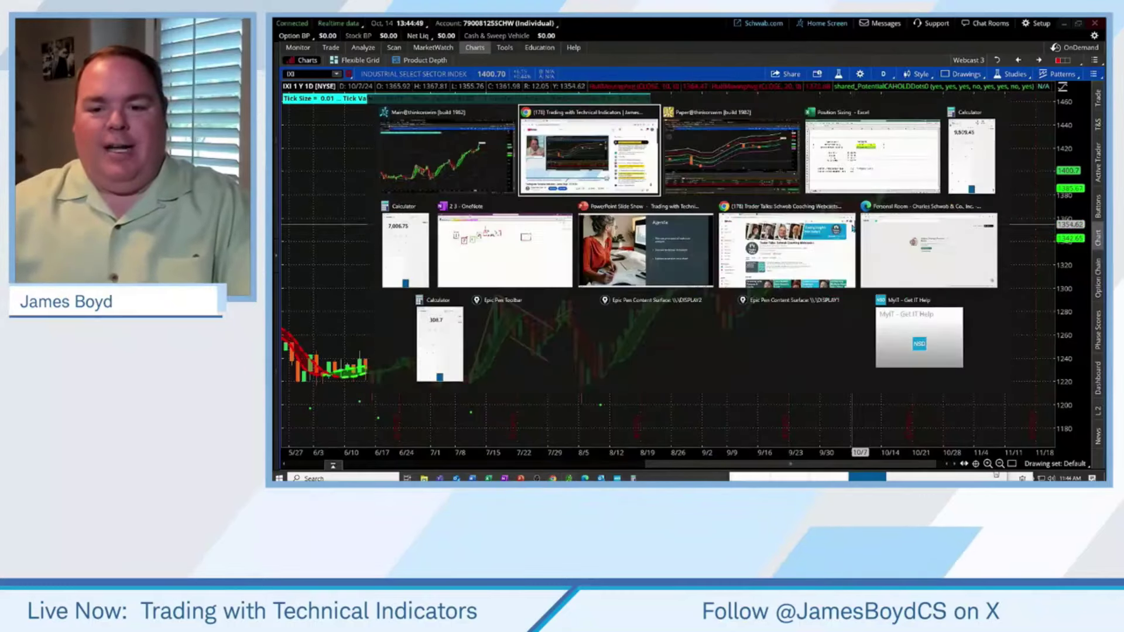
pyautogui.hotkey('alt', 'Tab')
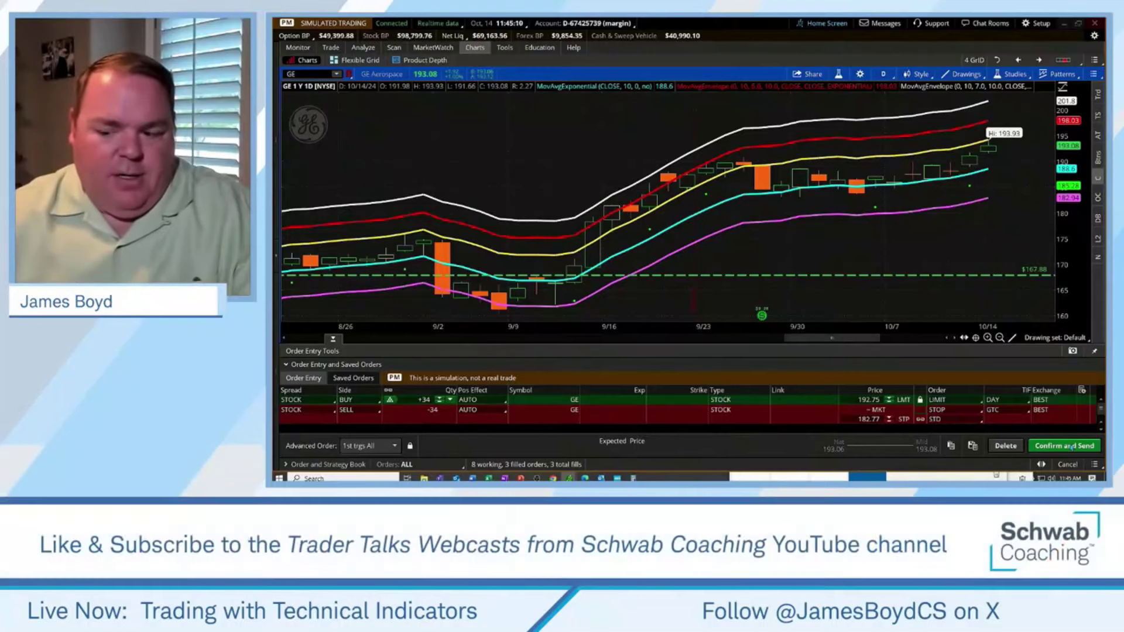
pyautogui.click(1071, 447)
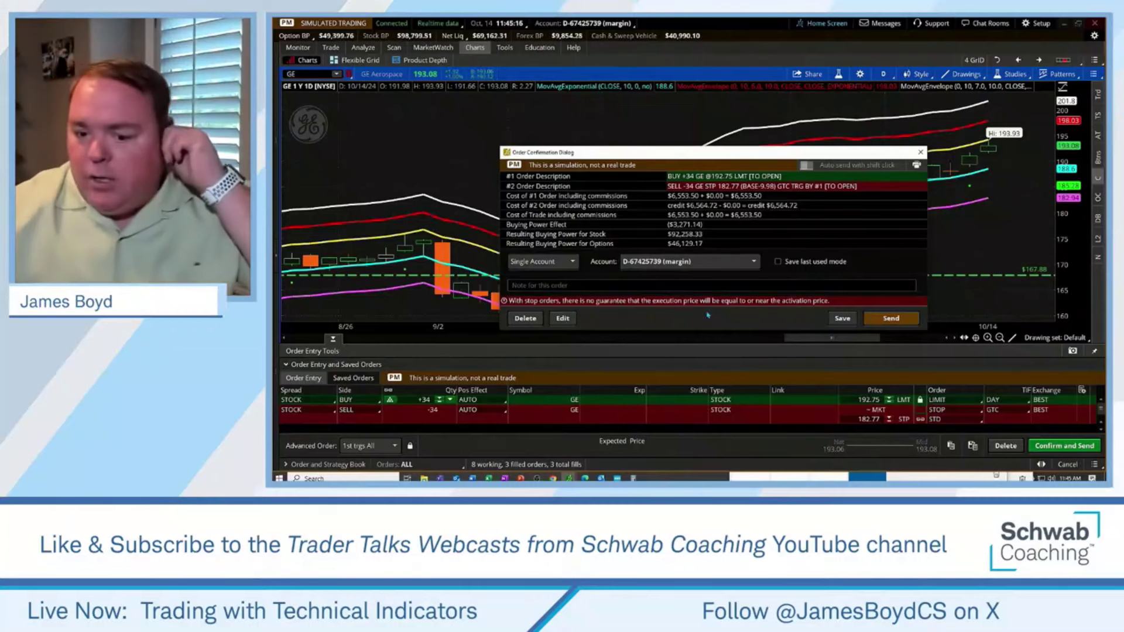
pyautogui.click(910, 318)
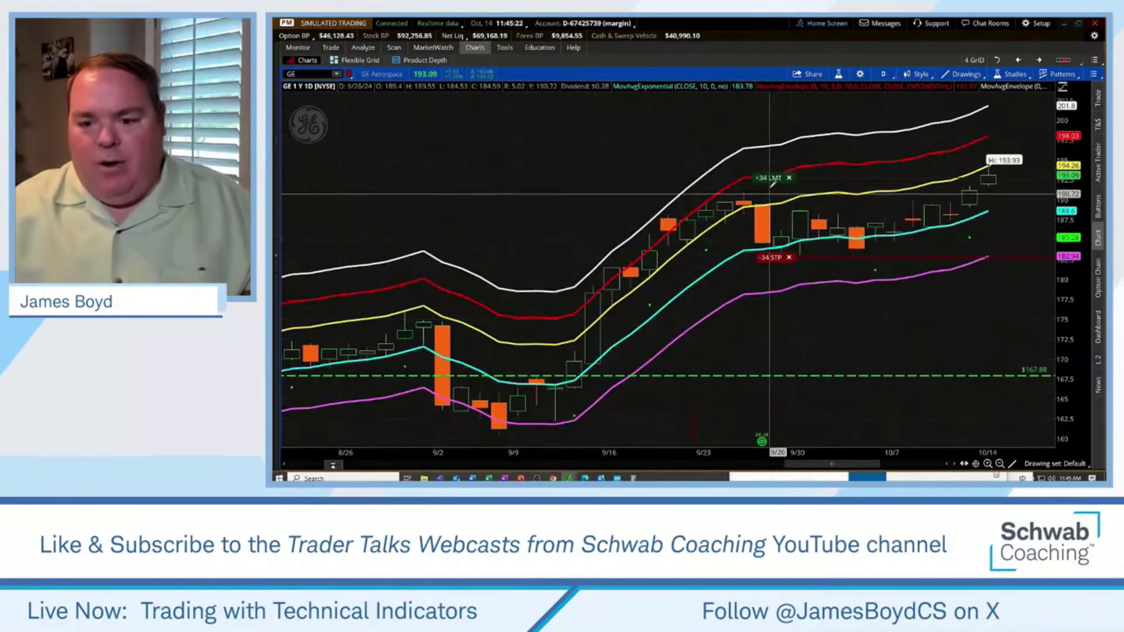
pyautogui.moveTo(771, 183)
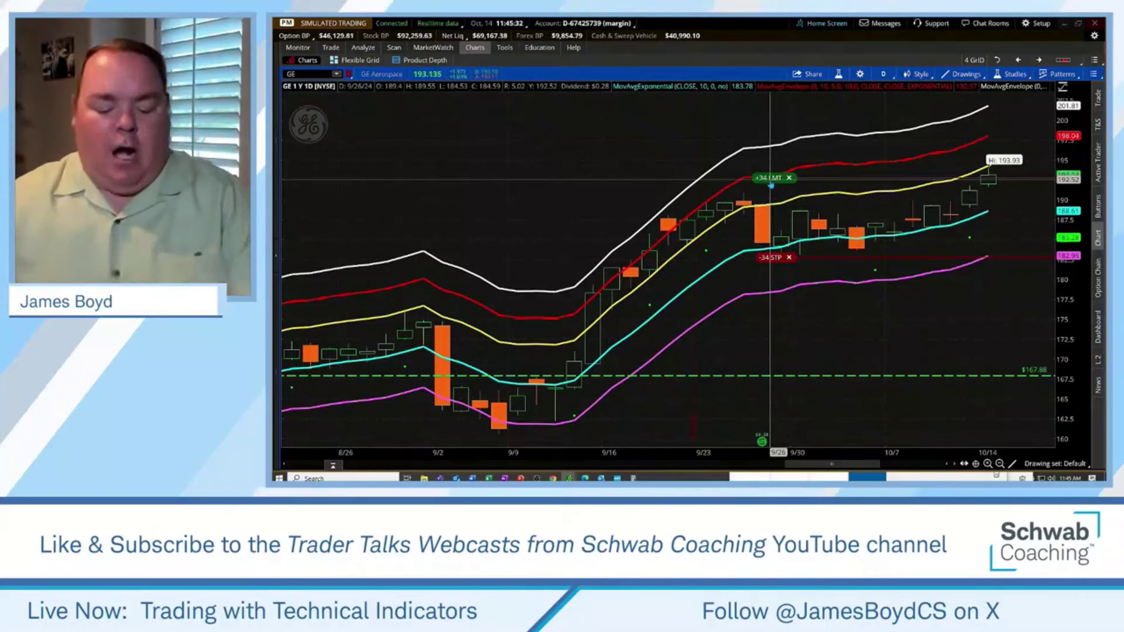
# Step: Switch to the position sizing sheet in Excel and review the Amount of Stock Trades and Risk Per Trade rows
pyautogui.hotkey('alt', 'Tab')
pyautogui.press('Tab')
pyautogui.press('Tab')
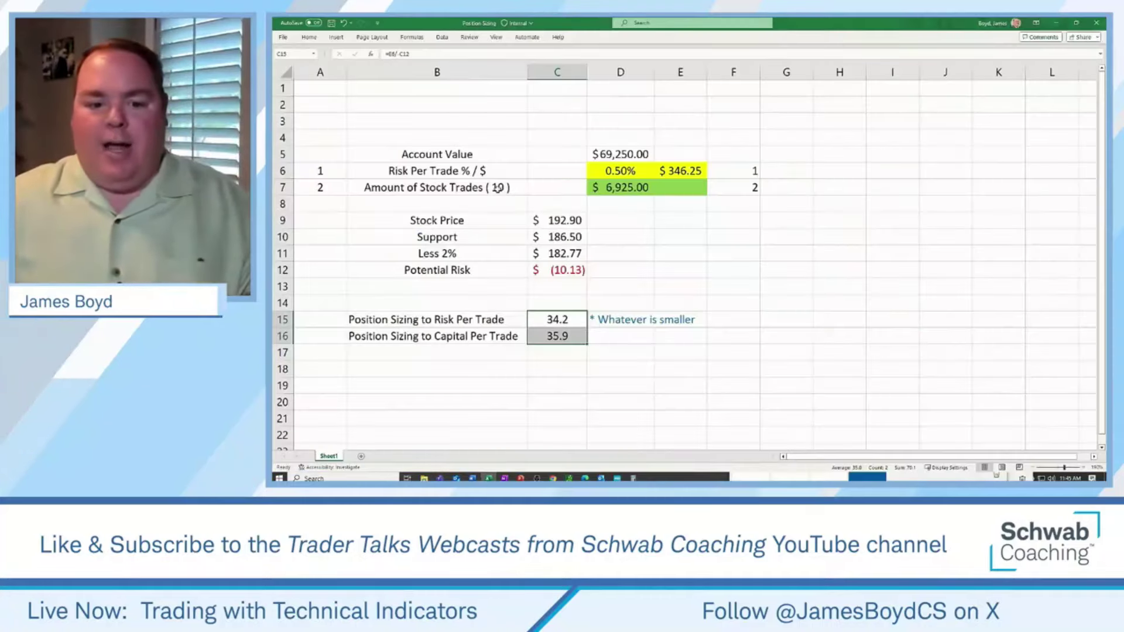
pyautogui.moveTo(498, 187); pyautogui.dragTo(631, 187)
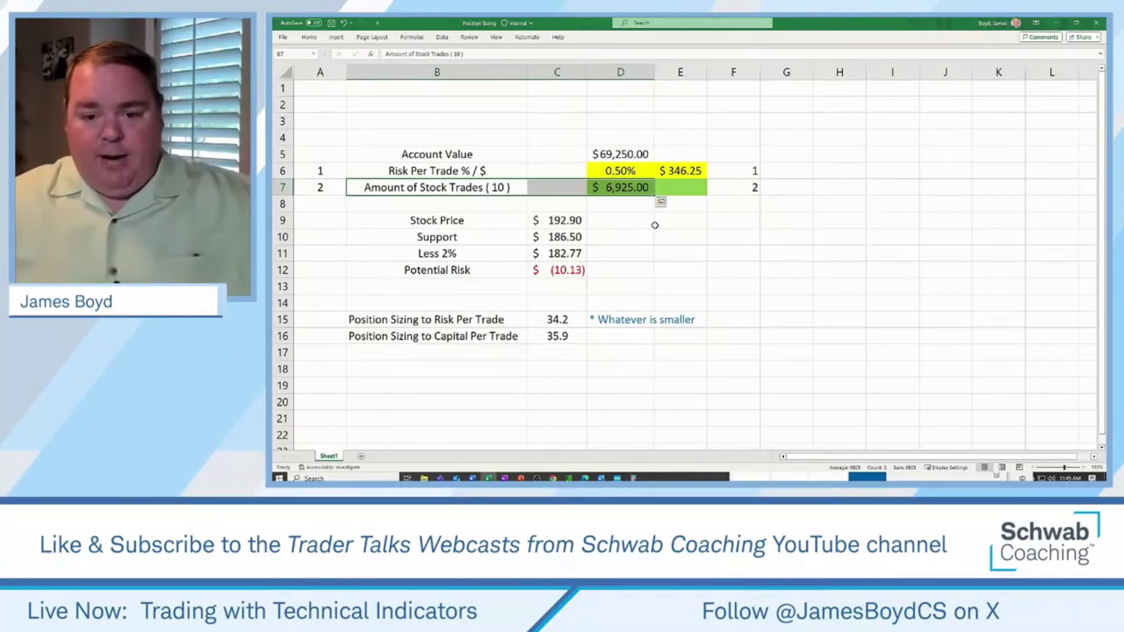
pyautogui.moveTo(504, 170); pyautogui.dragTo(627, 170)
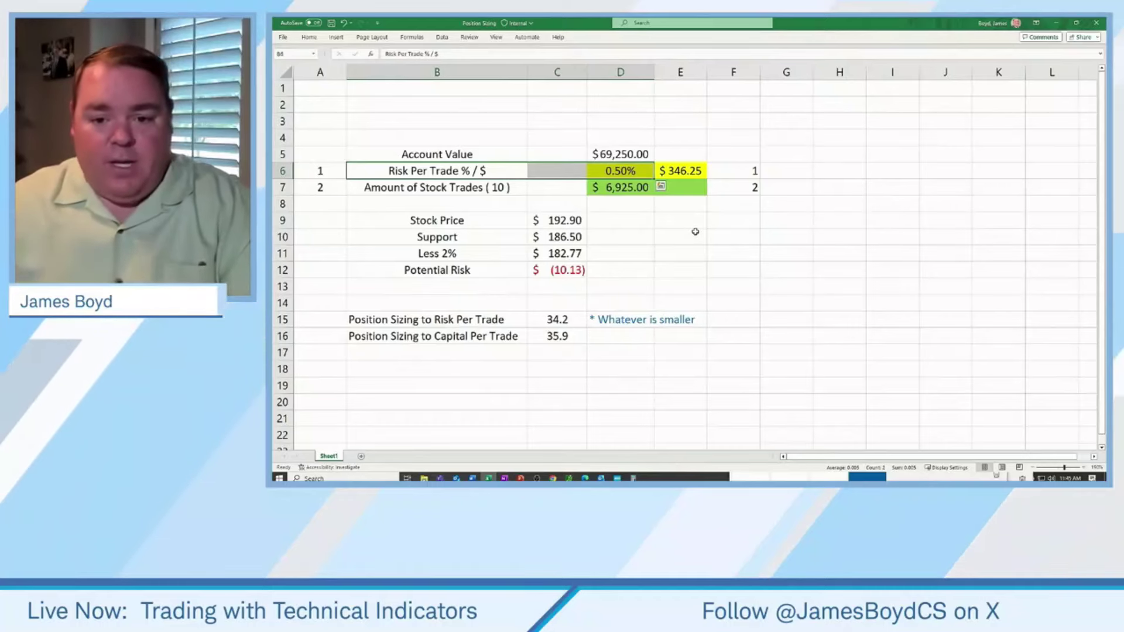
# Step: Switch from the position sizing sheet to the OneNote notes
pyautogui.hotkey('alt', 'Tab')
pyautogui.hotkey('alt', 'Tab')
pyautogui.hotkey('alt', 'Tab')
pyautogui.hotkey('alt', 'Tab')
pyautogui.hotkey('alt', 'Tab')
pyautogui.hotkey('alt', 'Tab')
pyautogui.hotkey('alt', 'Tab')
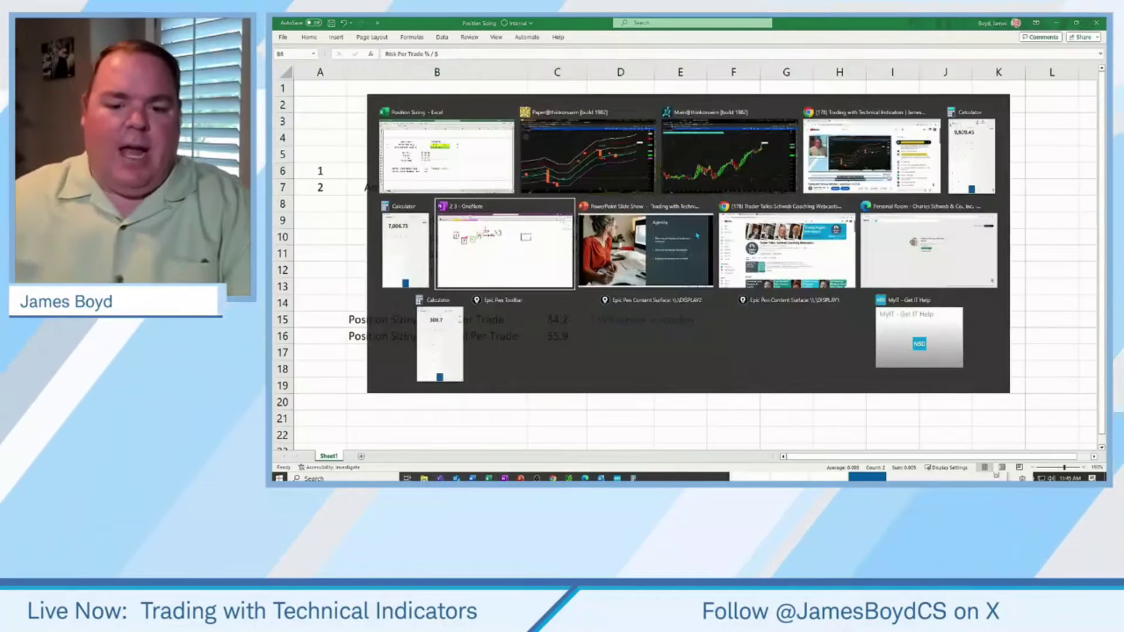